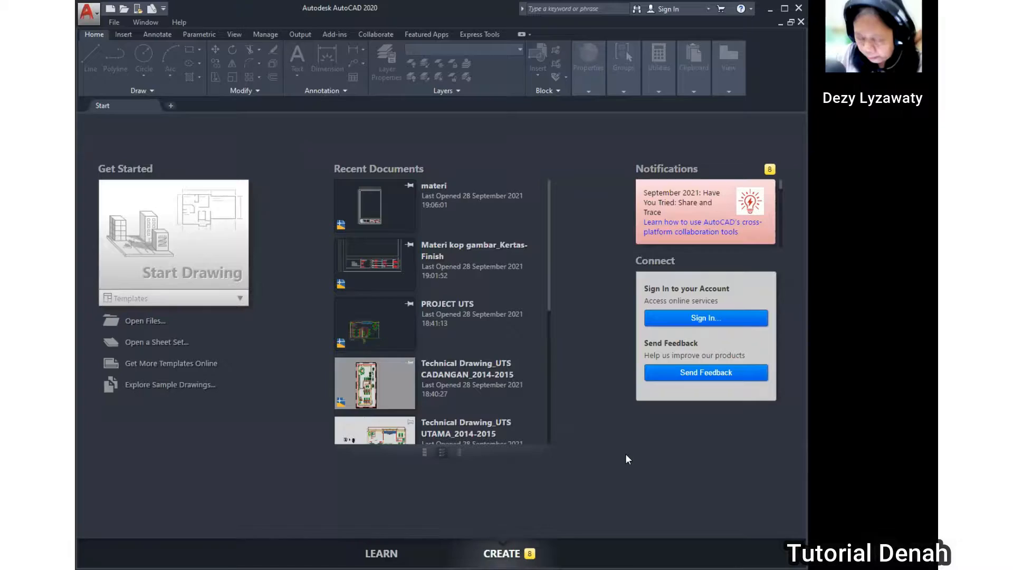
Step: Create a new drawing from the acad template
click(113, 22)
click(131, 37)
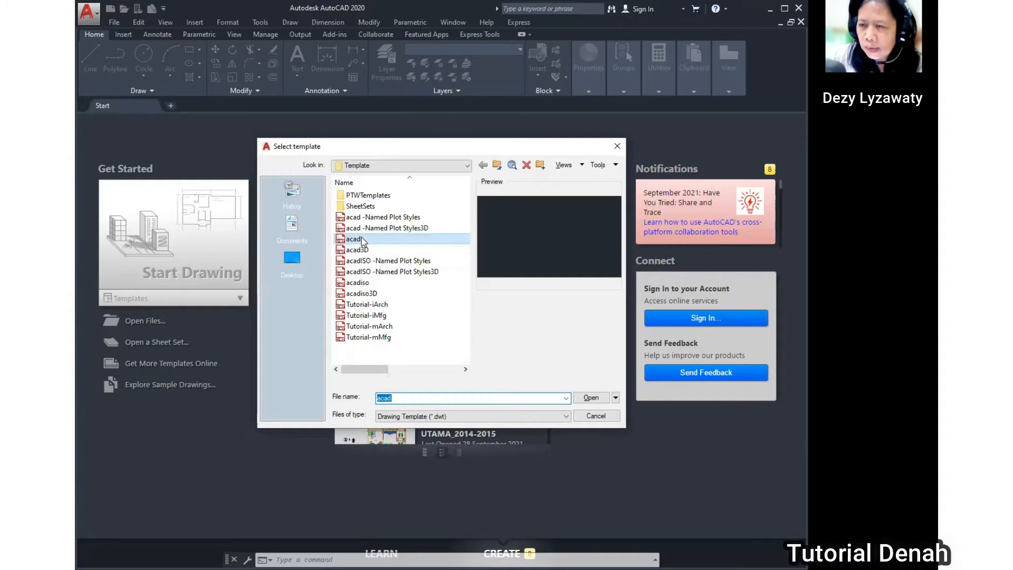
click(591, 398)
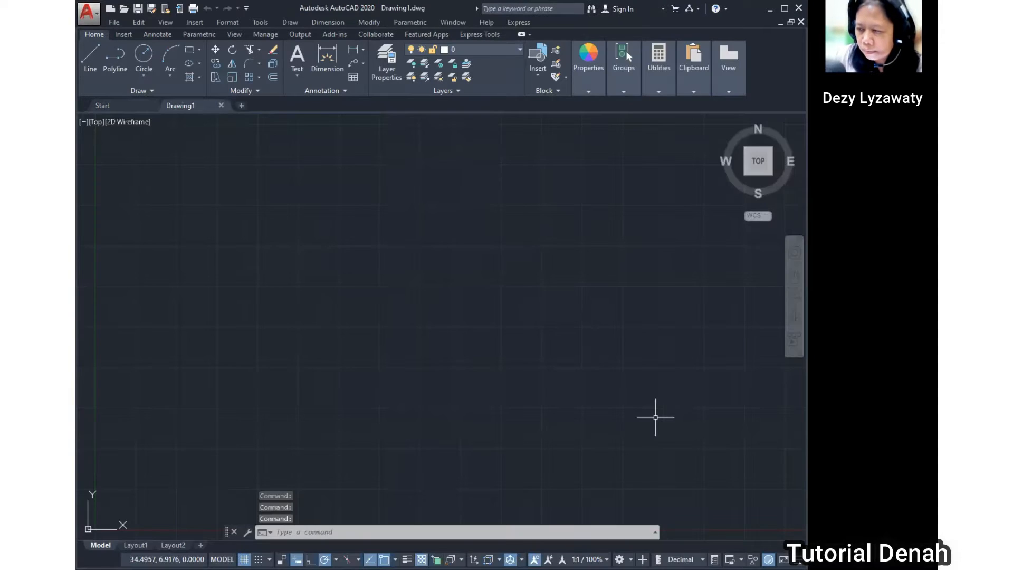
click(621, 557)
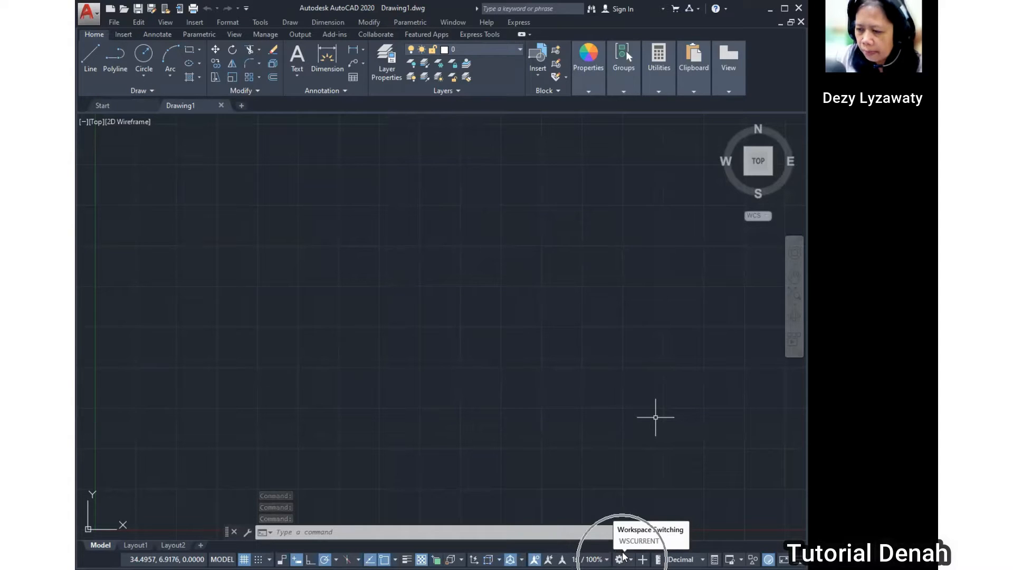
click(652, 463)
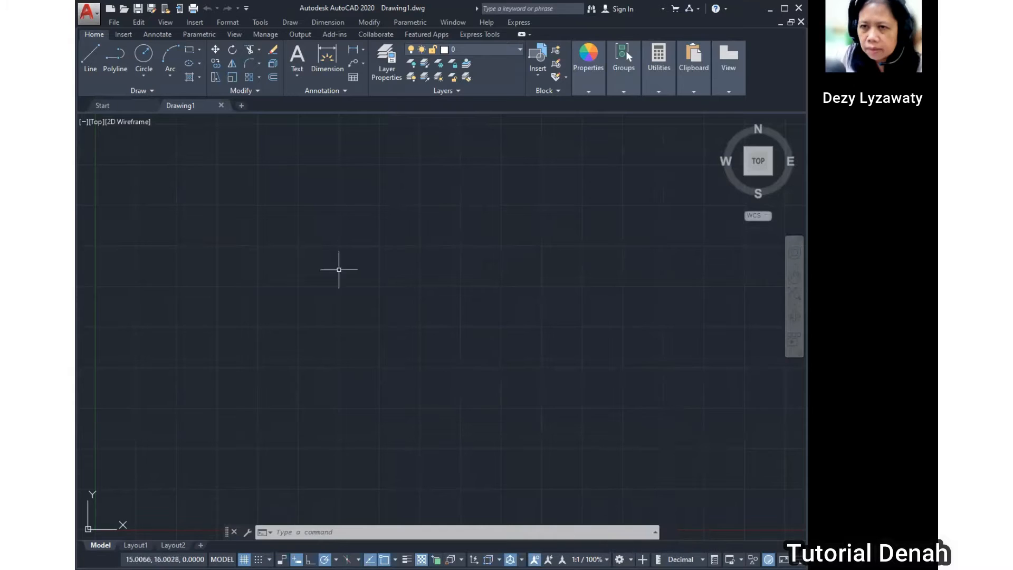
click(246, 8)
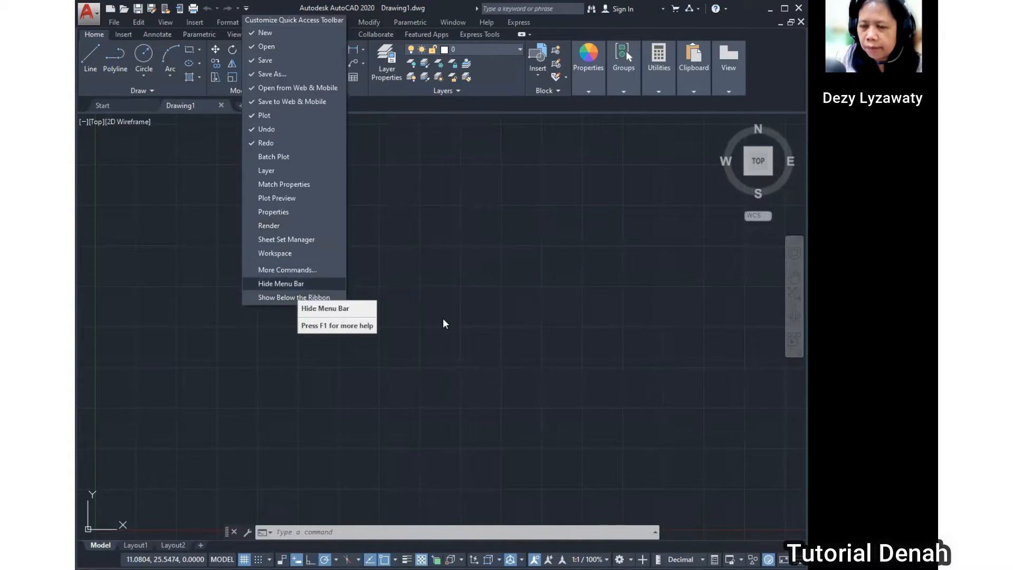
click(400, 299)
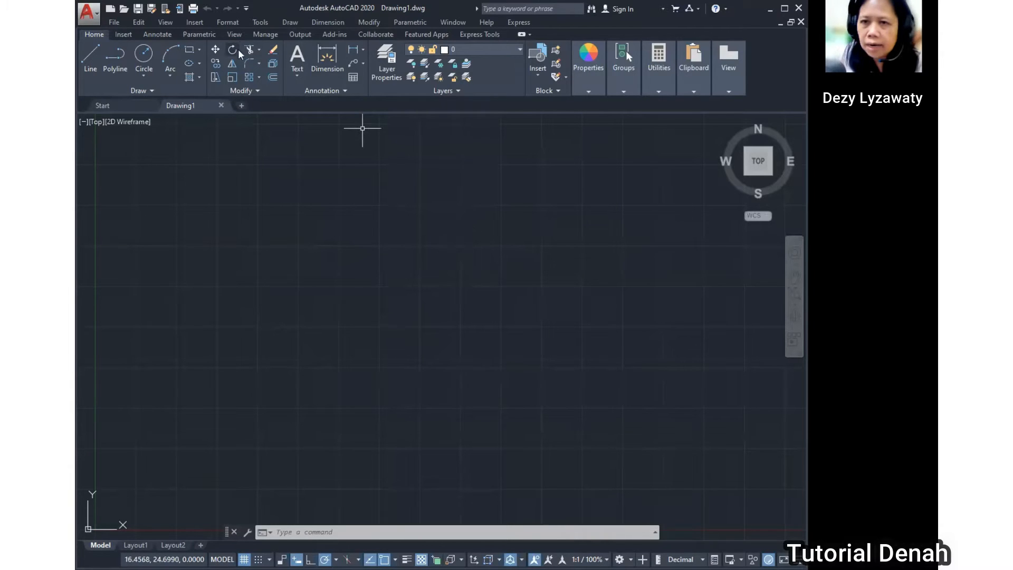
Step: Set the drawing's insertion scale units to millimeters
click(224, 24)
click(277, 234)
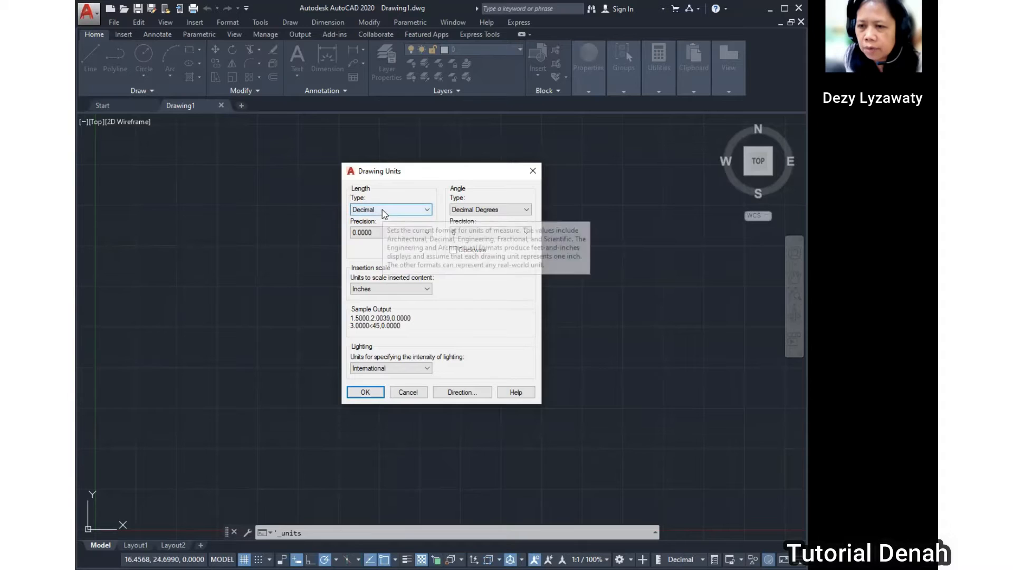
click(421, 290)
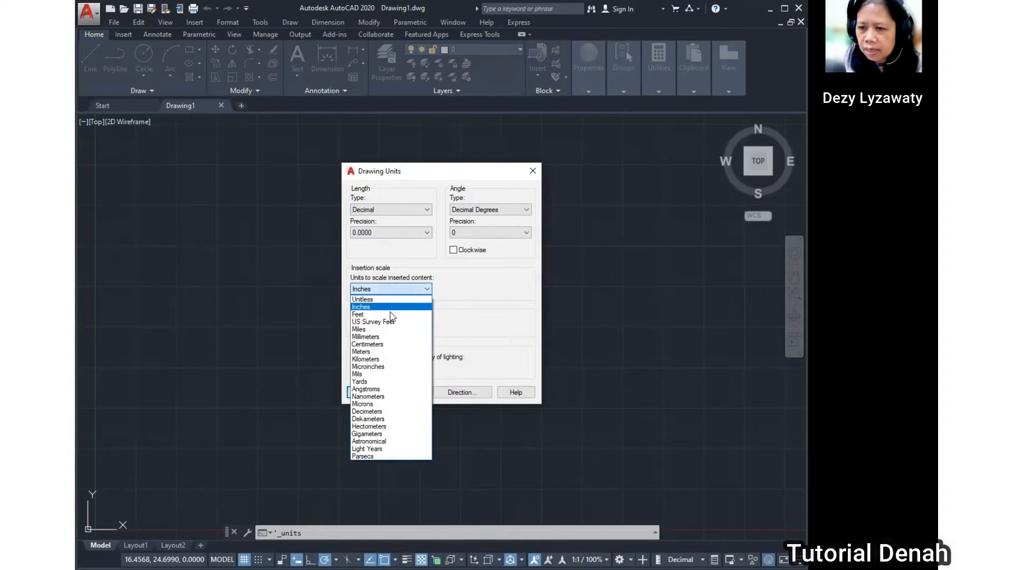
click(372, 336)
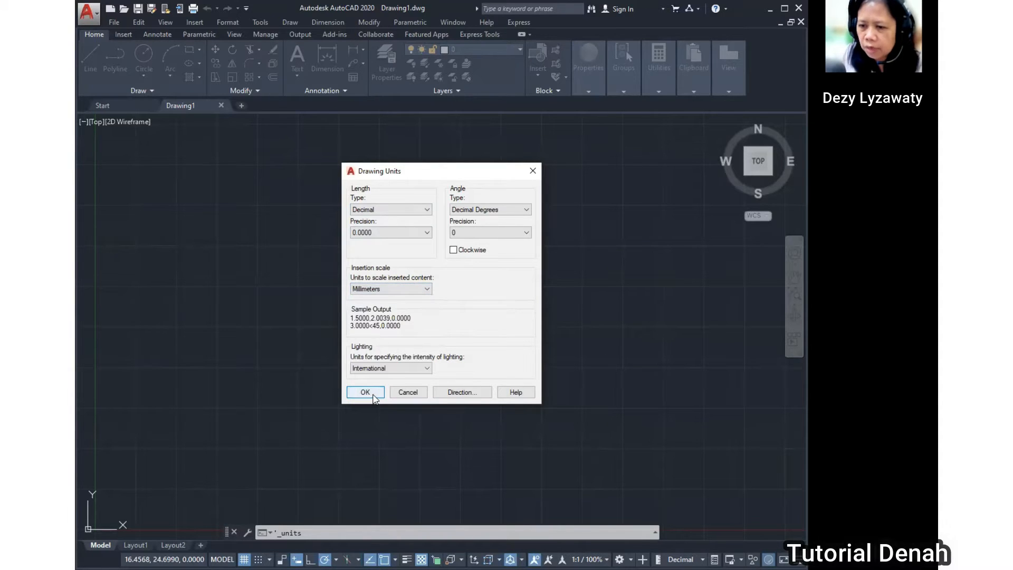
click(374, 394)
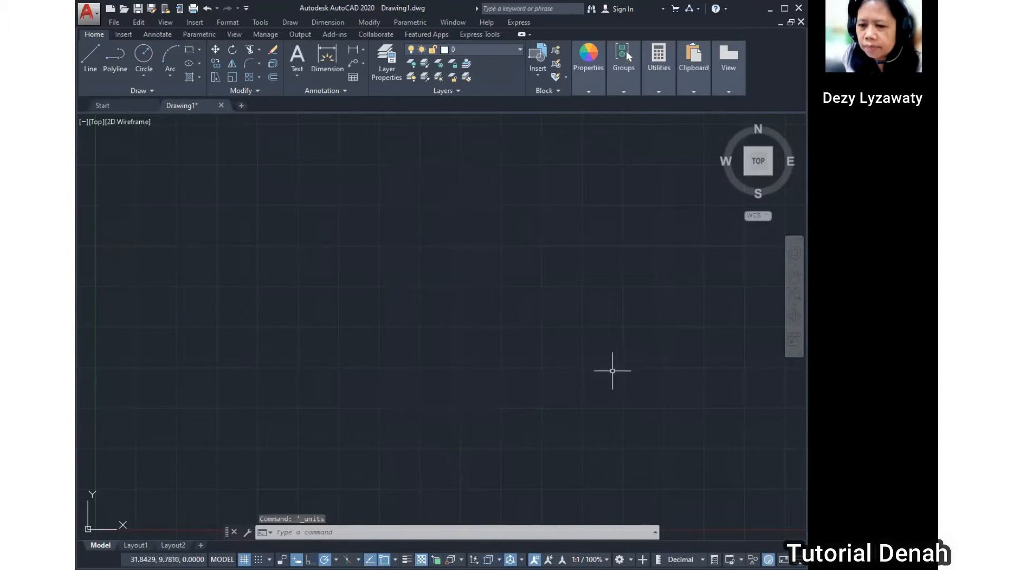
Step: Start resetting the model space limits with the lower left corner at 0,0
click(226, 23)
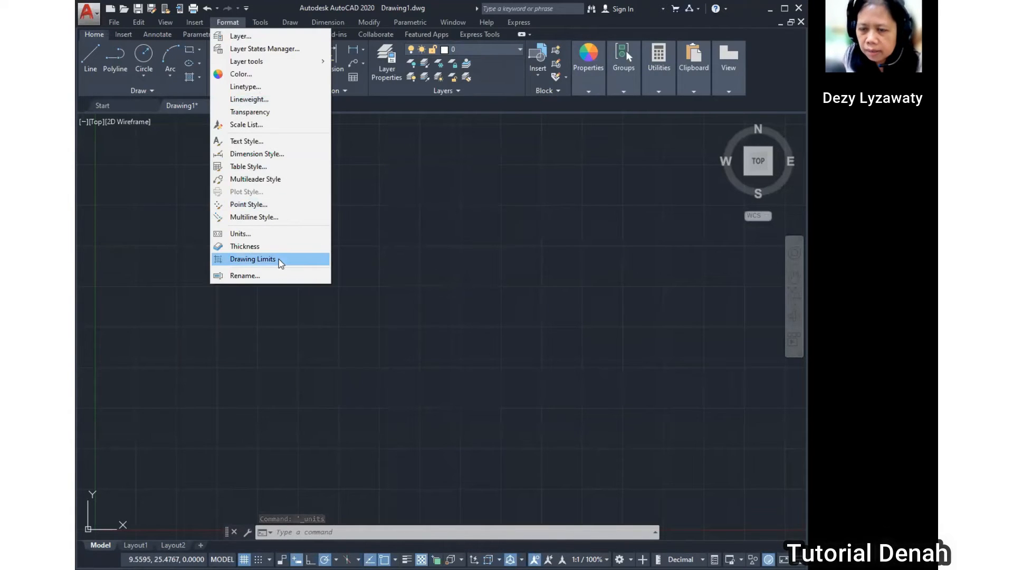
click(280, 261)
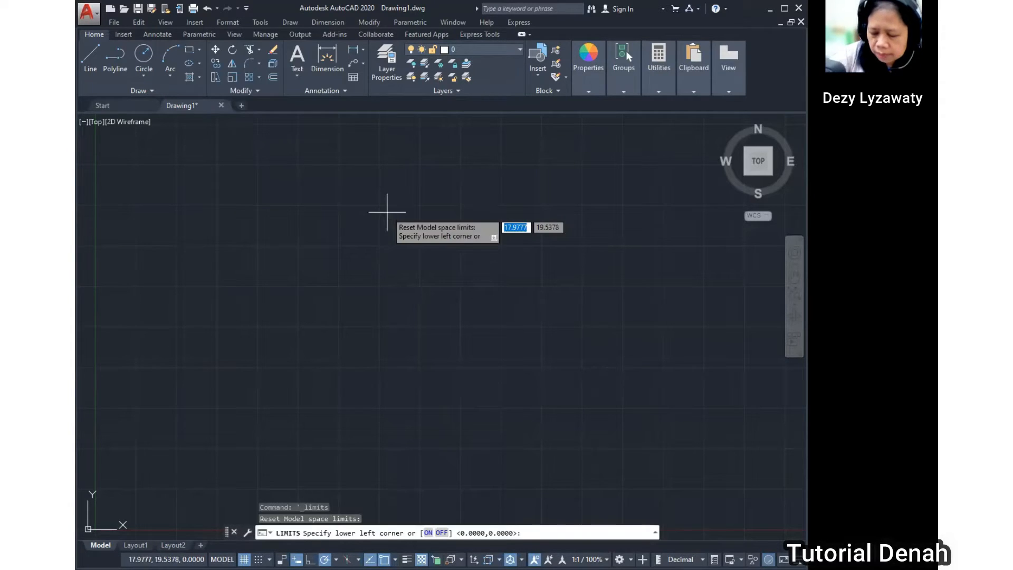
text(0)
key(Tab)
text(0)
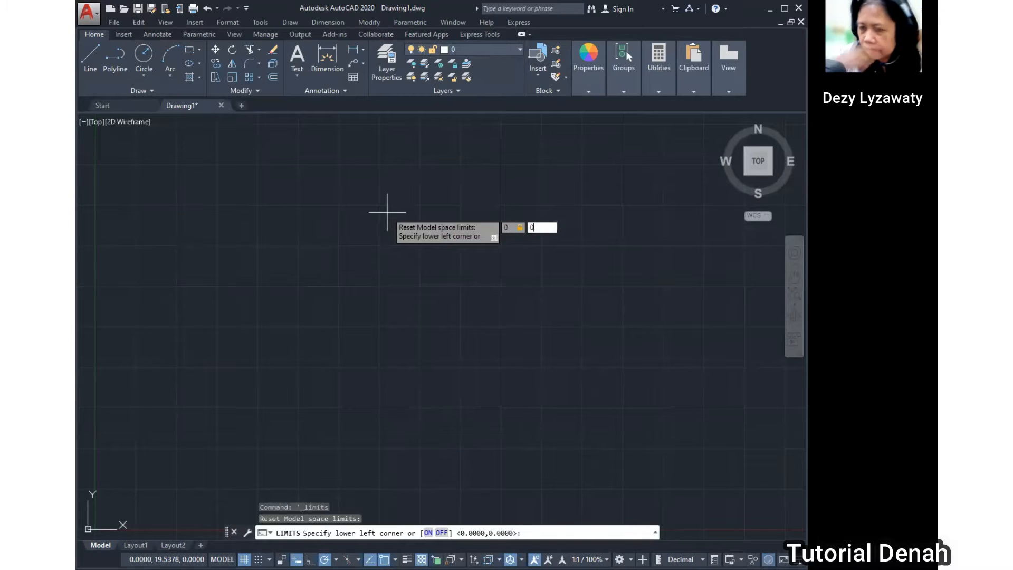
key(Return)
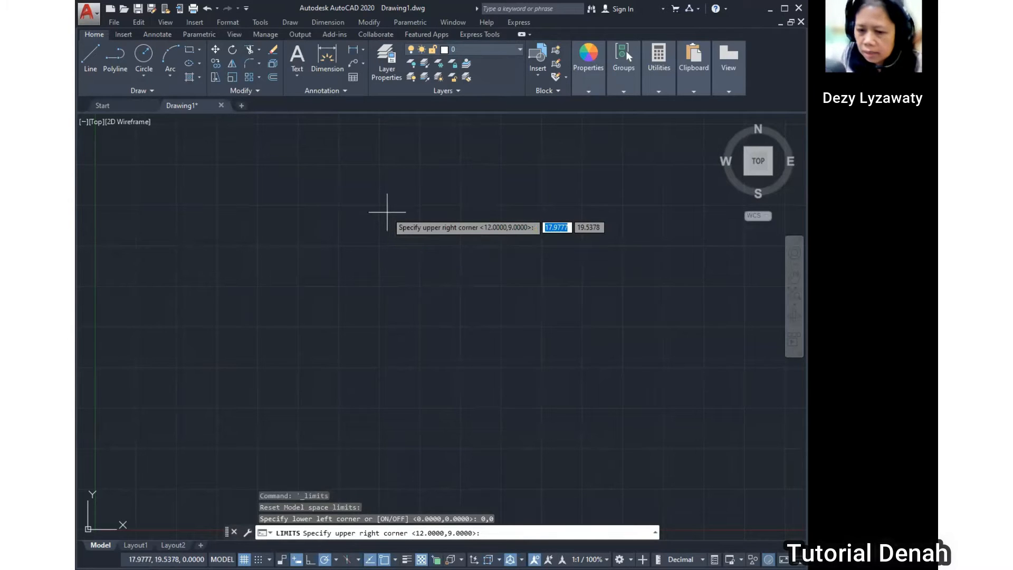
Step: Set the upper right corner of the drawing limits to 8000,6000
text(6000)
key(BackSpace)
key(BackSpace)
key(BackSpace)
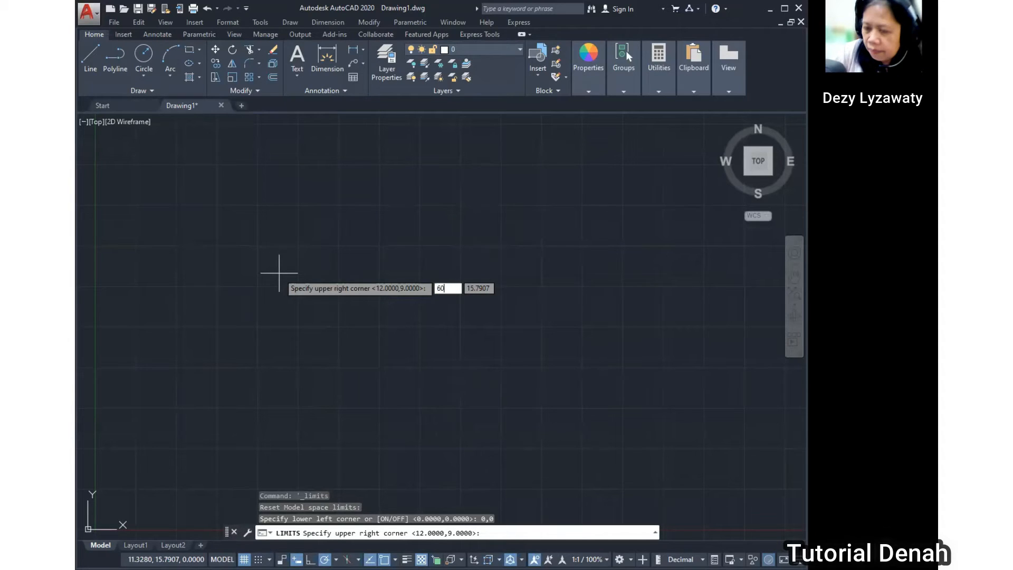
key(BackSpace)
text(8000)
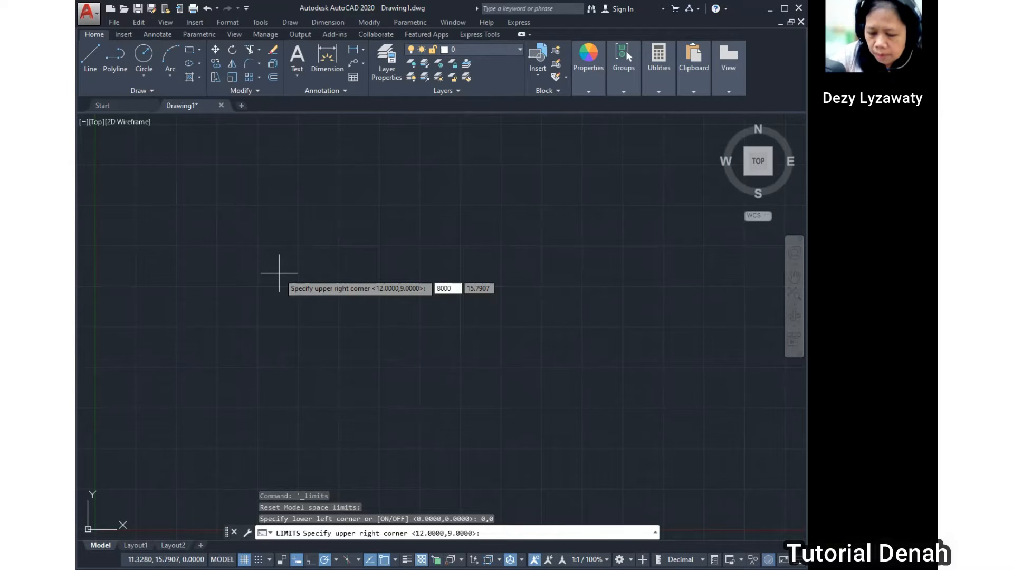
key(Tab)
text(6000)
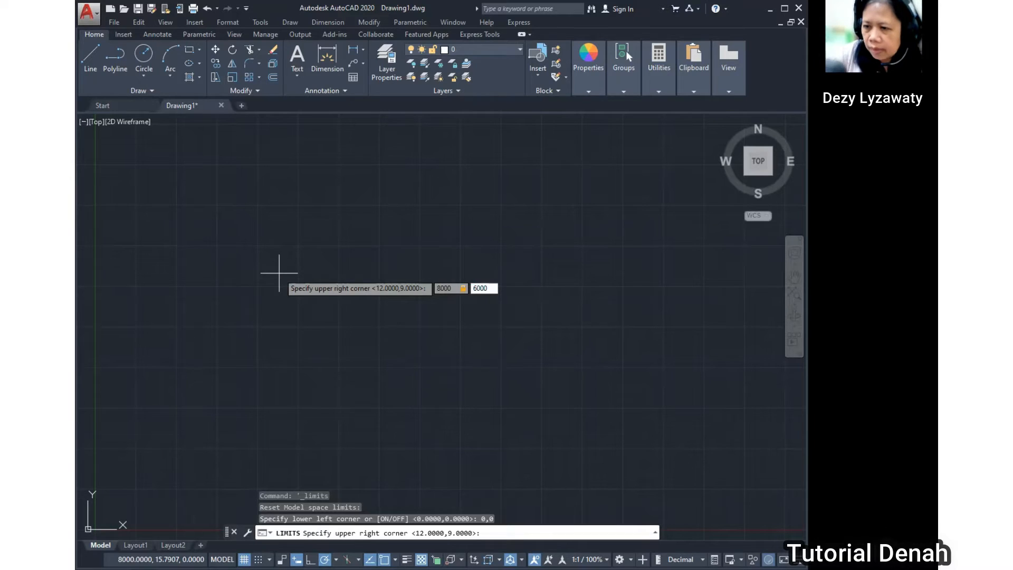
key(Return)
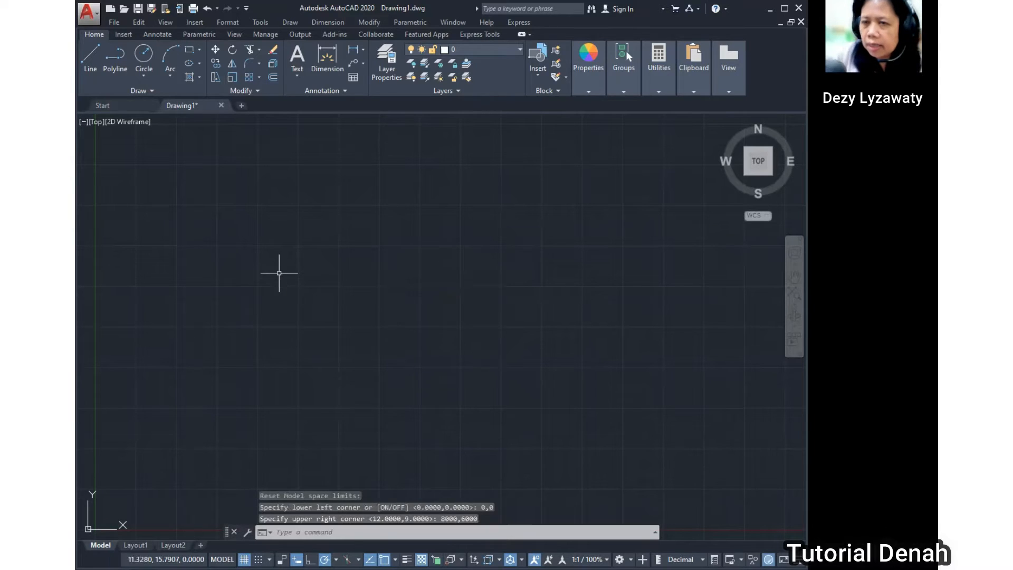
Step: Set the grid X and Y spacing to 100 and disable the adaptive grid and grid display beyond the limits
click(255, 24)
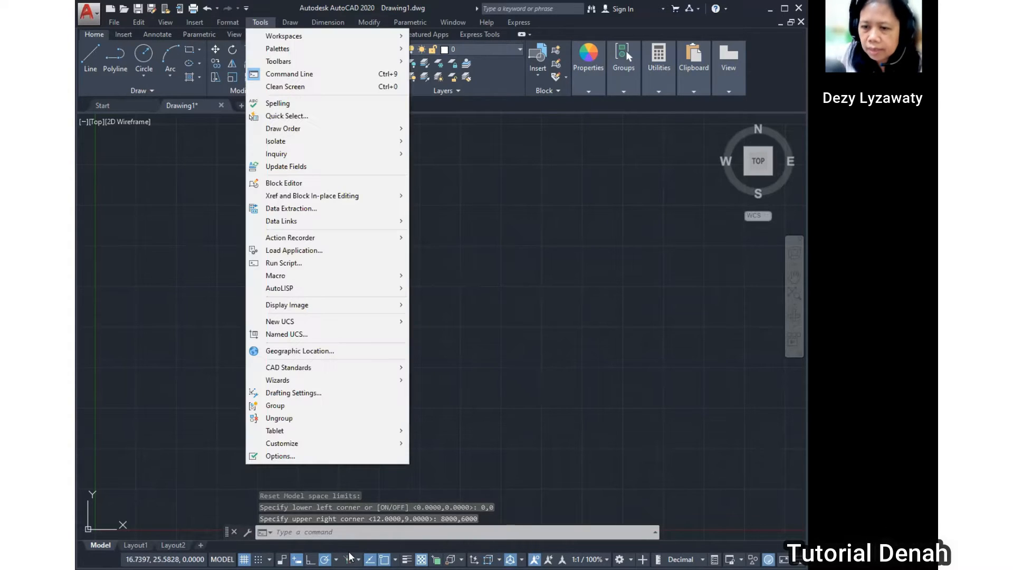
click(293, 393)
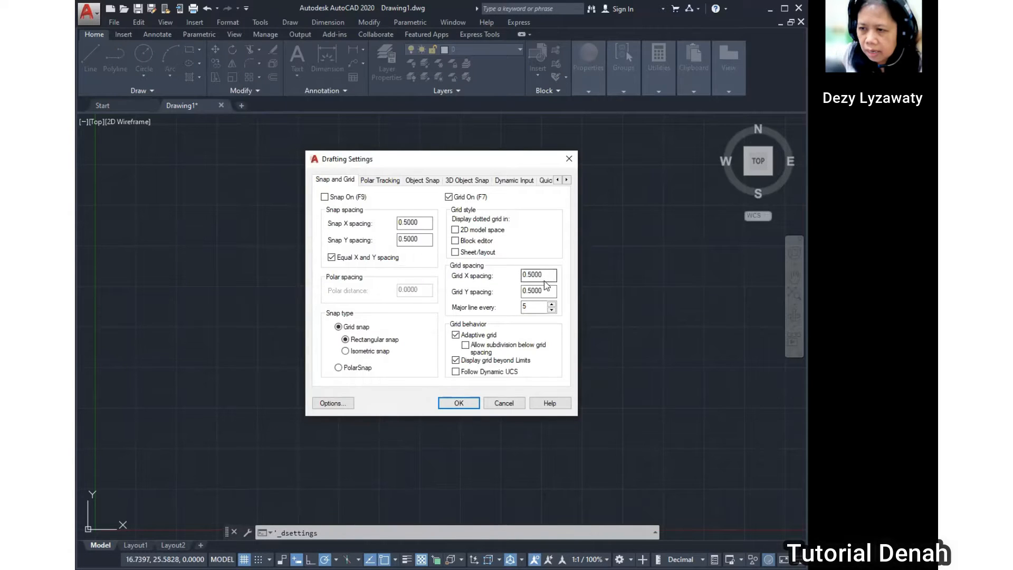
drag(547, 277, 481, 276)
text(100)
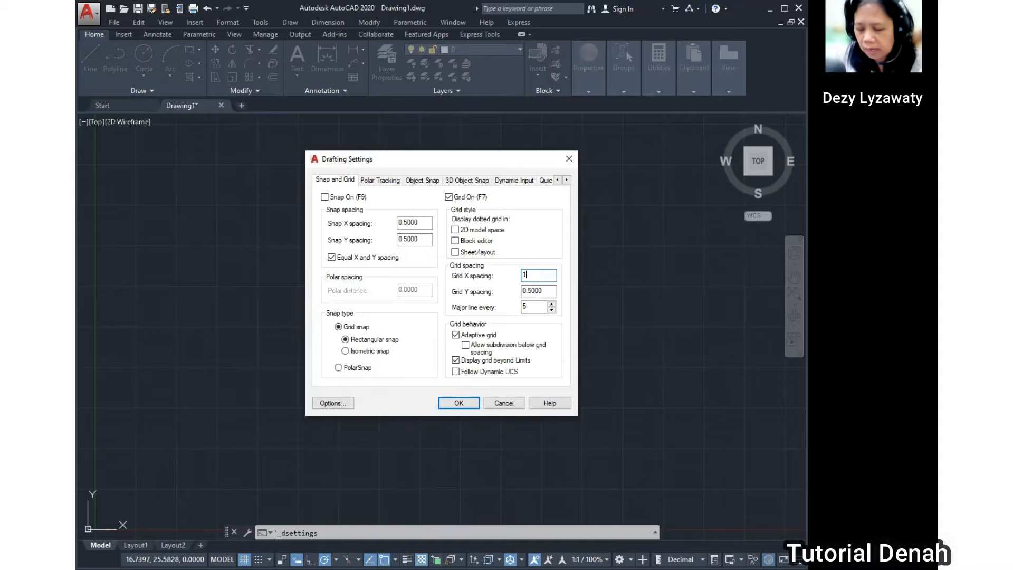
click(550, 294)
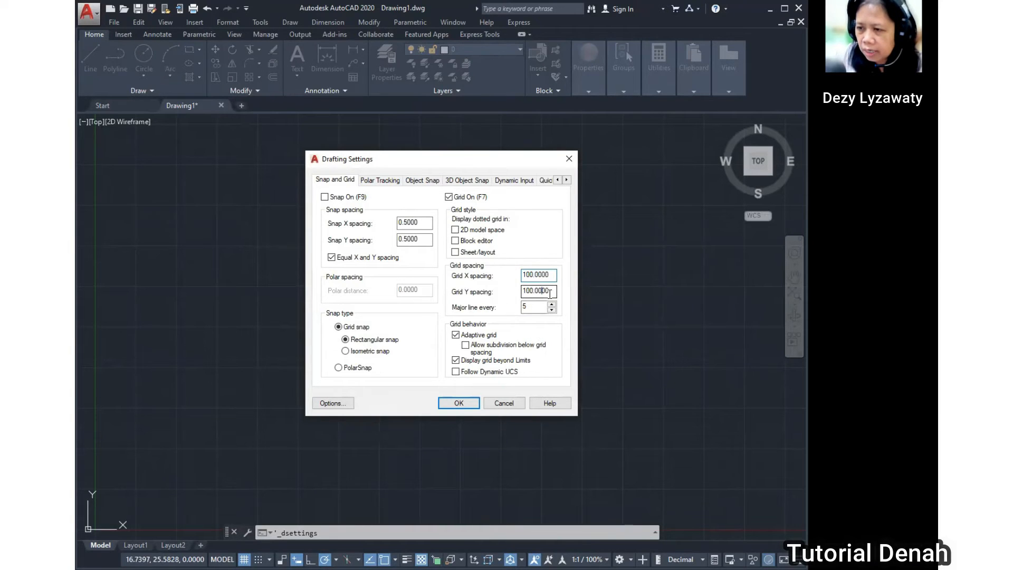
click(456, 335)
click(456, 361)
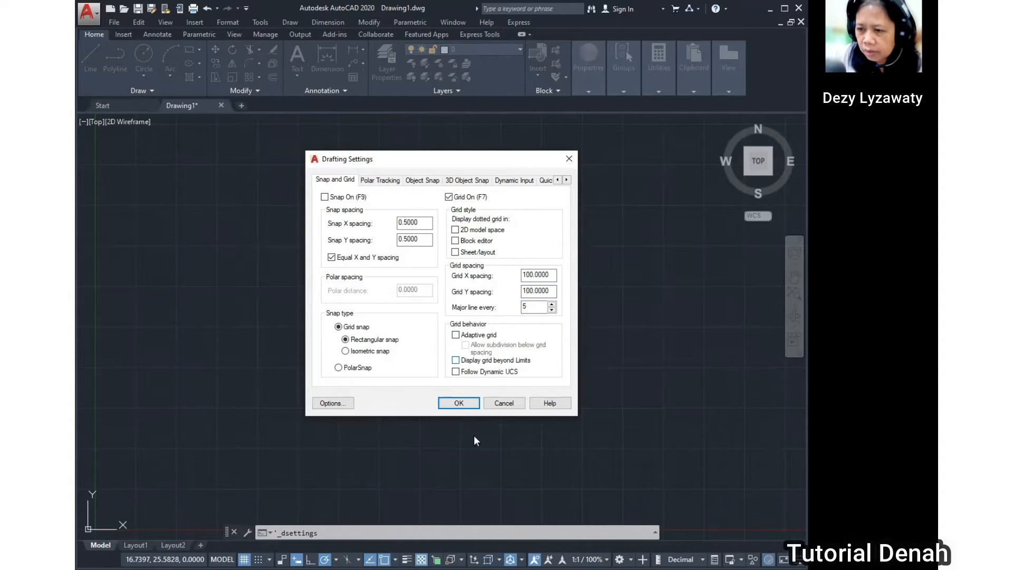
click(467, 404)
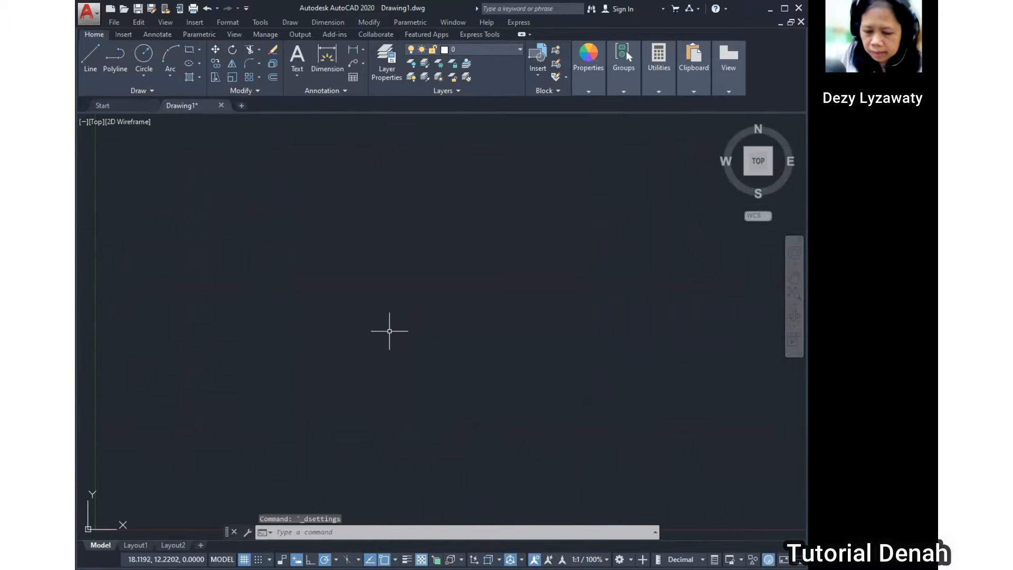
Step: Zoom with the All option to fit the whole drawing limits in the view
text(z)
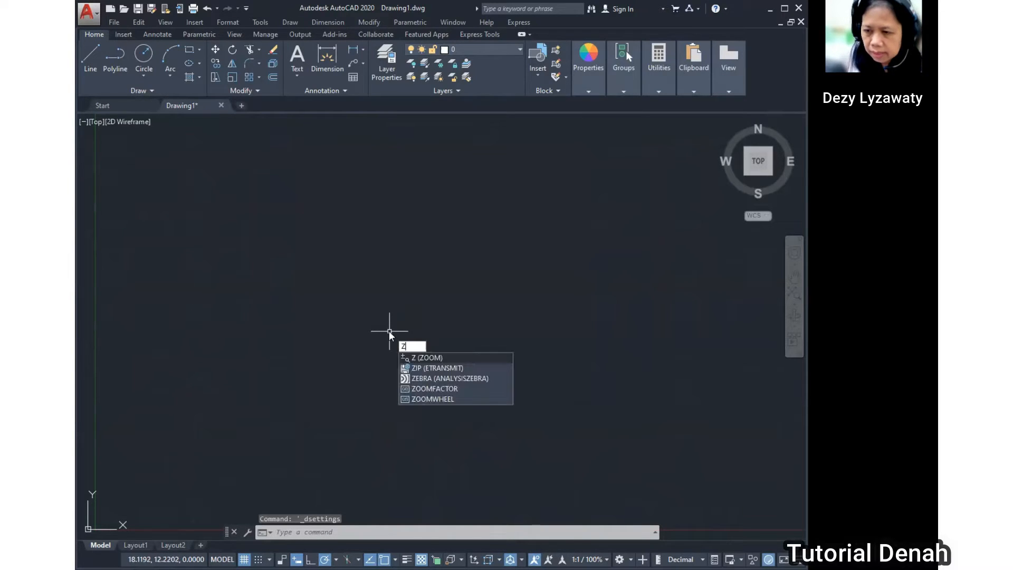
key(Return)
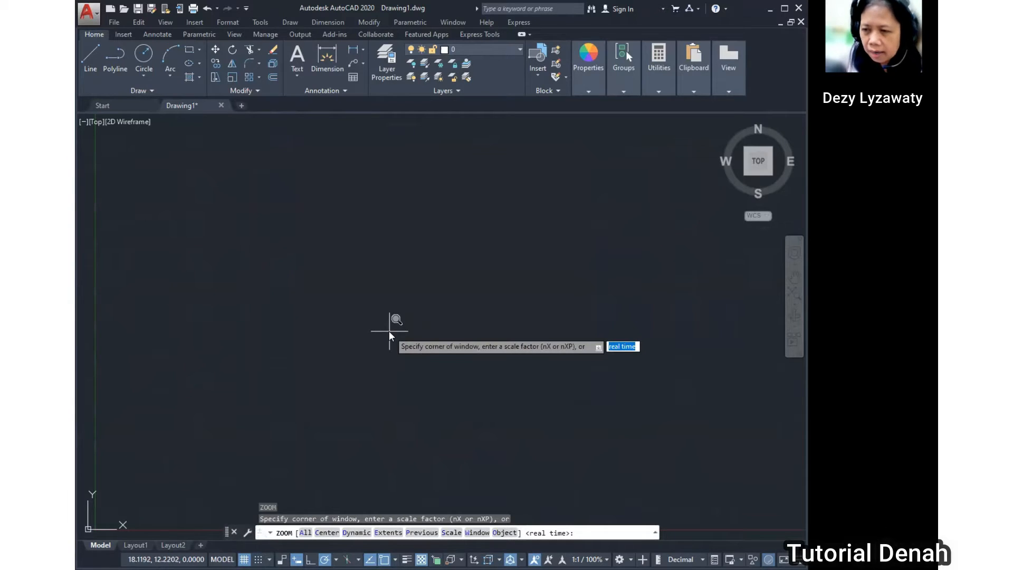
text(a)
key(Return)
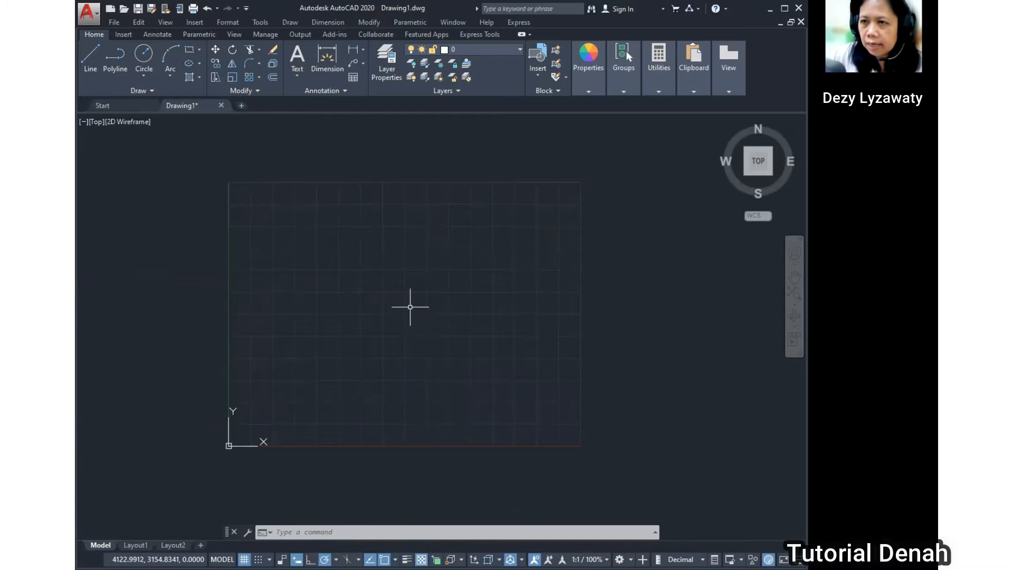
Step: Create a new layer named Dinding and assign it index color 41
click(227, 23)
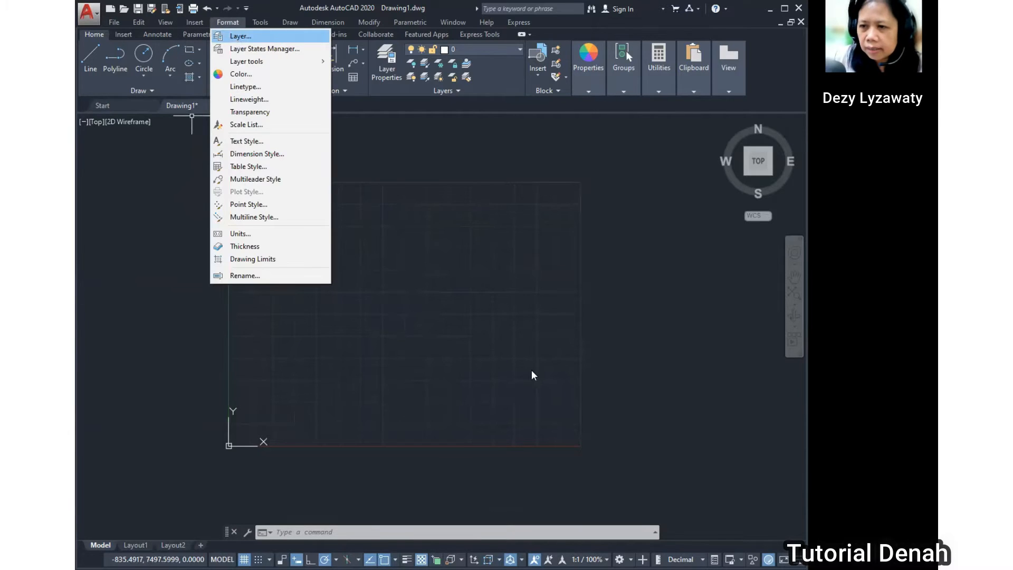
click(236, 37)
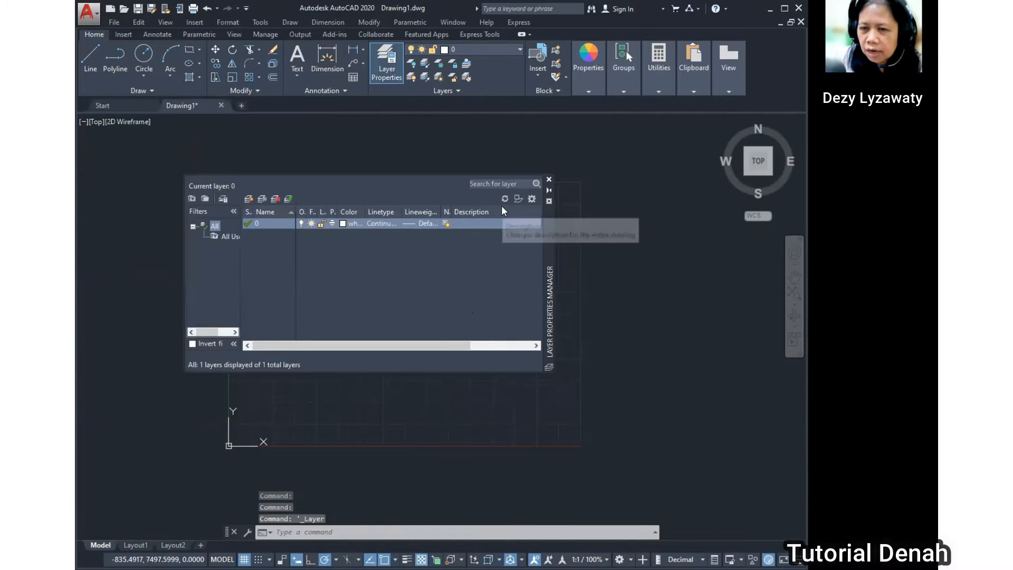
click(249, 200)
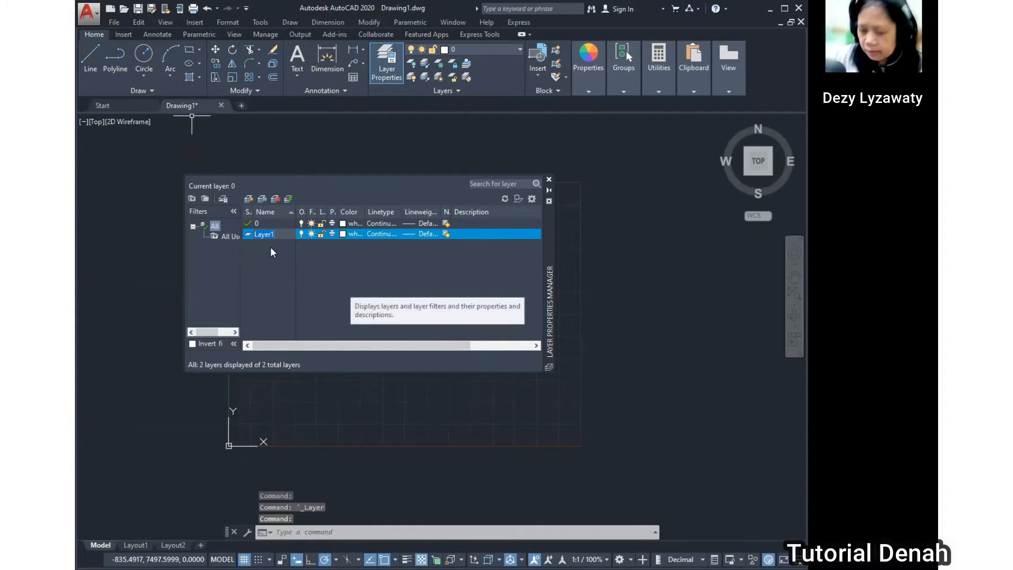
text(Dinding)
key(Return)
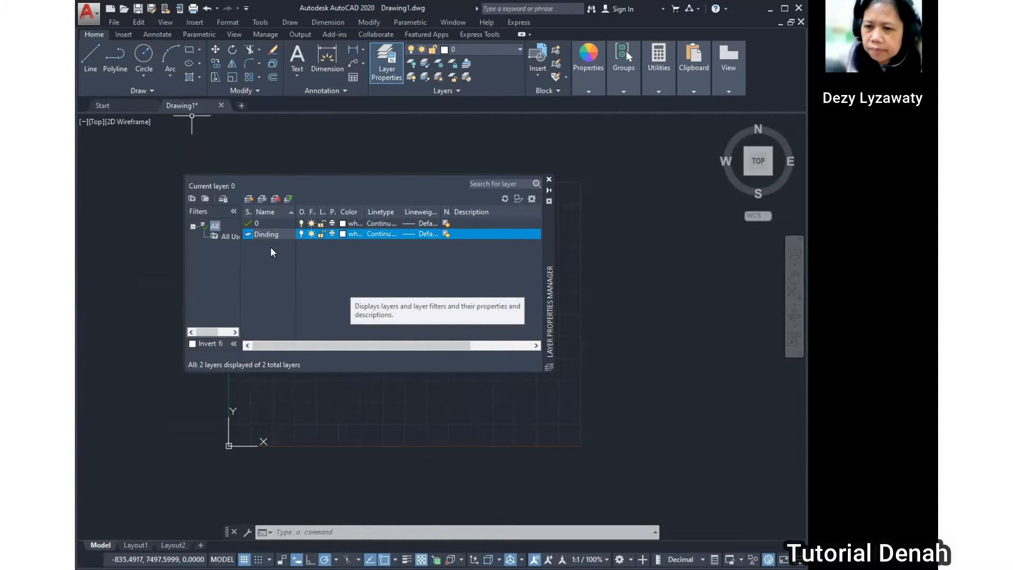
click(344, 236)
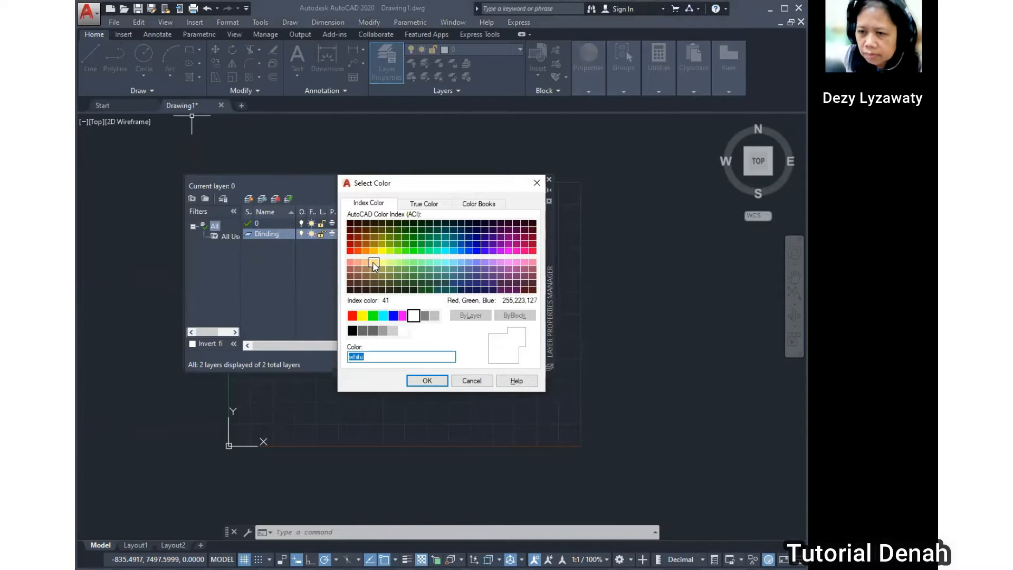
click(374, 262)
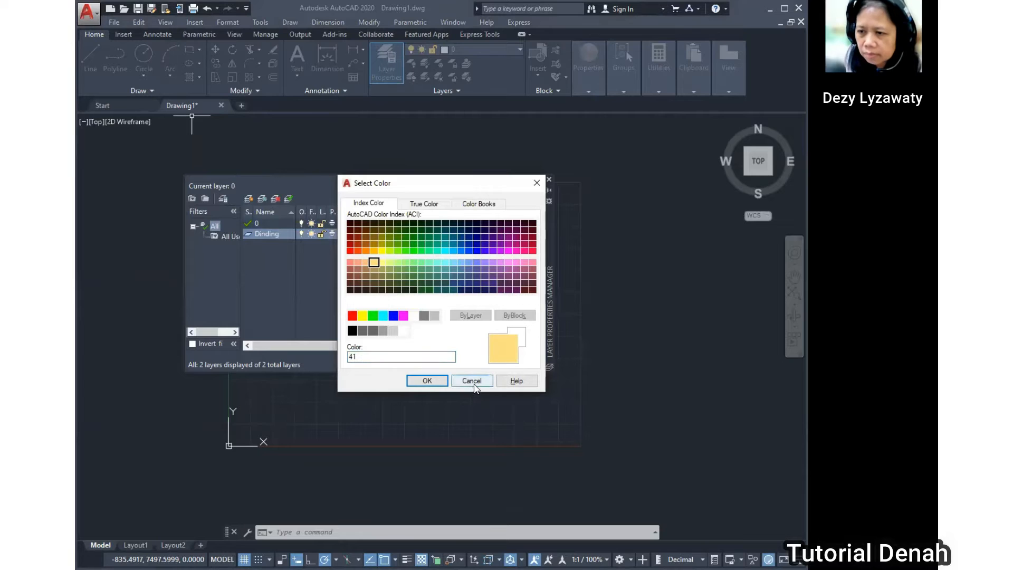
click(428, 380)
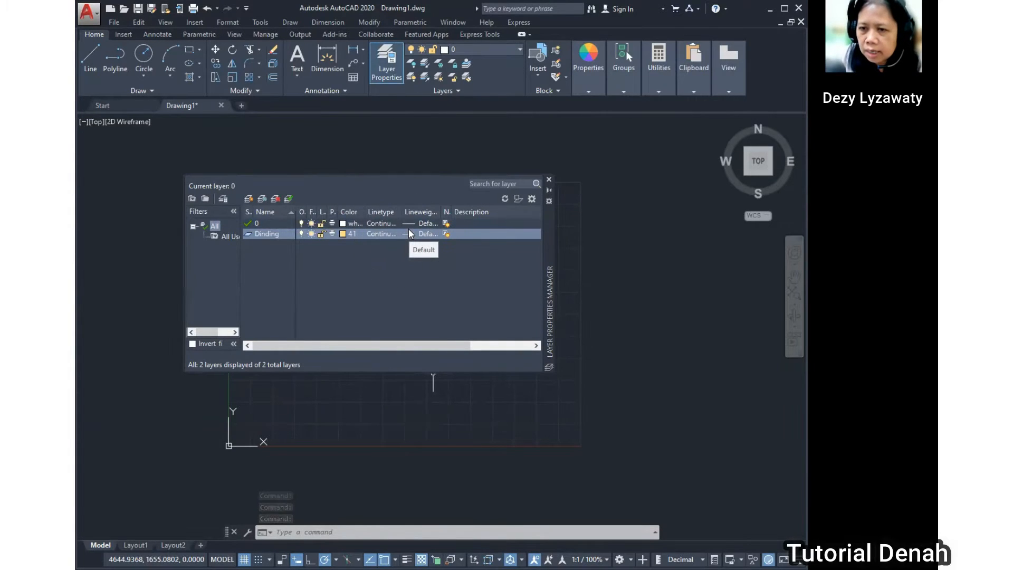
Step: Set the lineweight of the Dinding layer to 0.30 mm
click(409, 232)
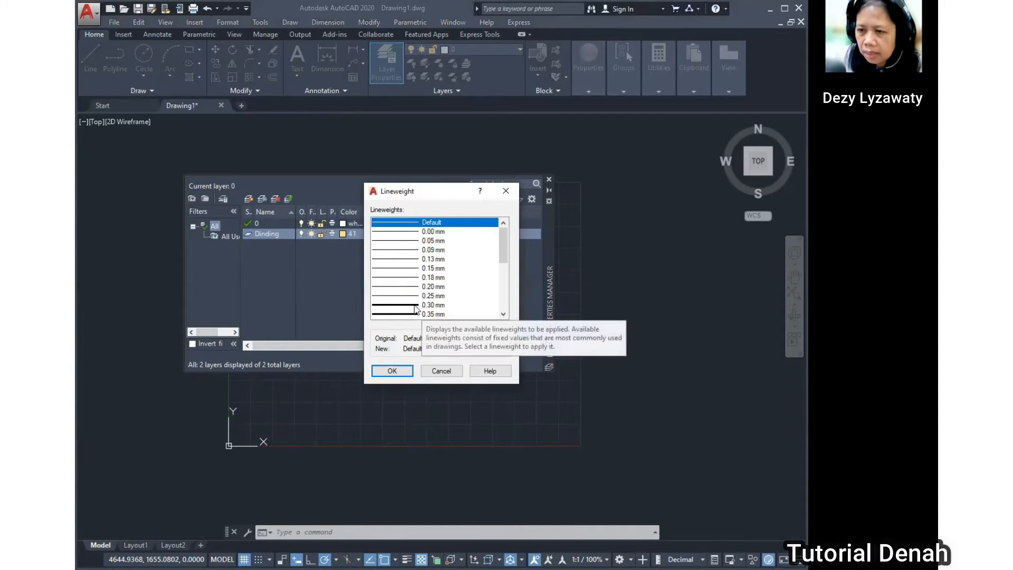
click(415, 306)
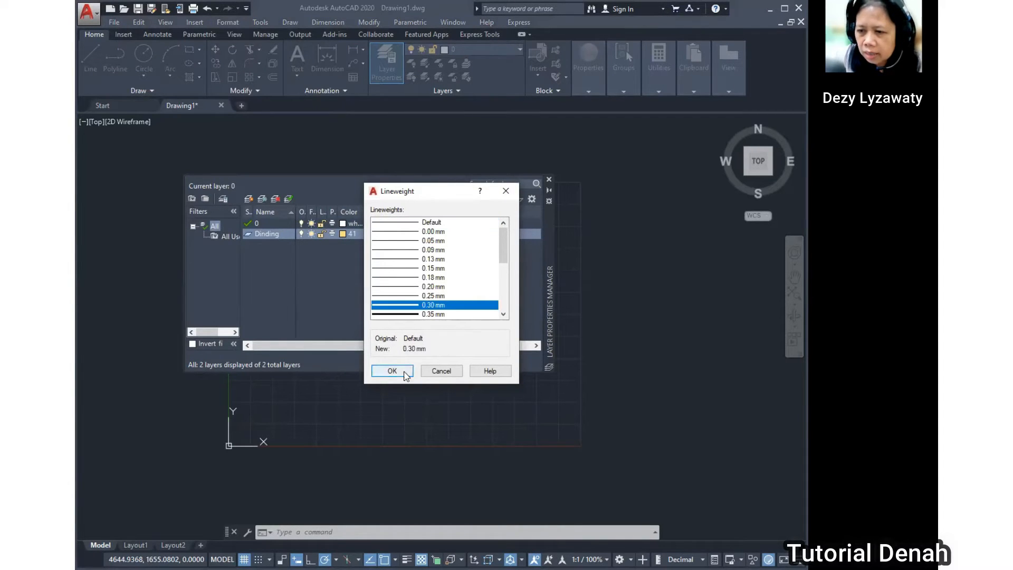
key(Return)
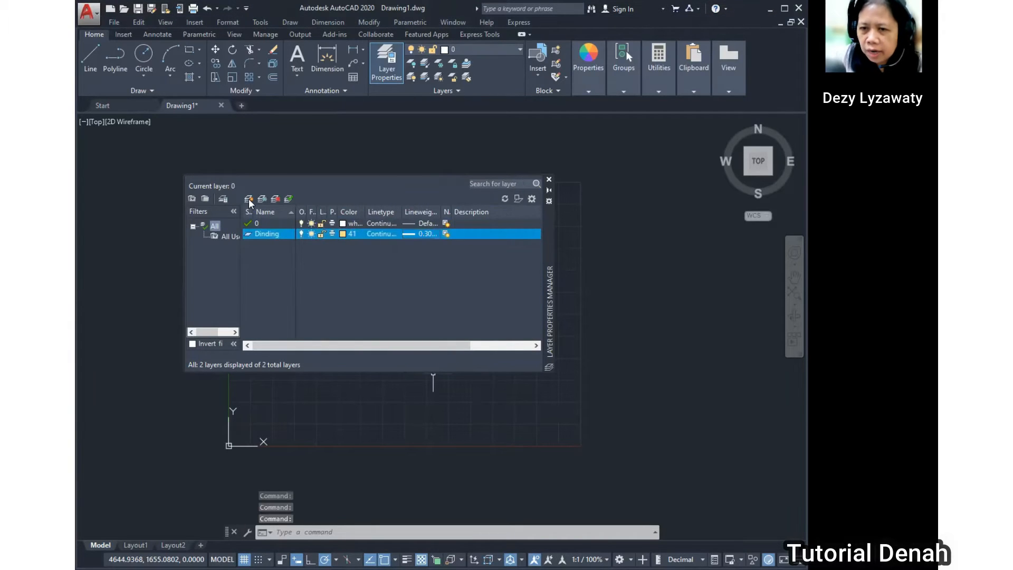
Step: Create a new layer named Lemari and assign it index color 151
click(249, 199)
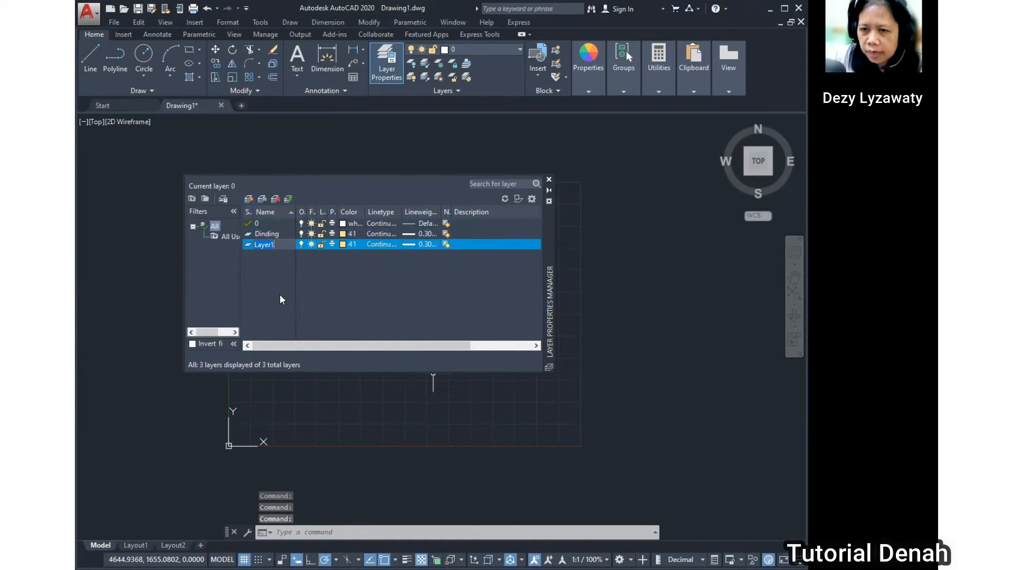
text(L)
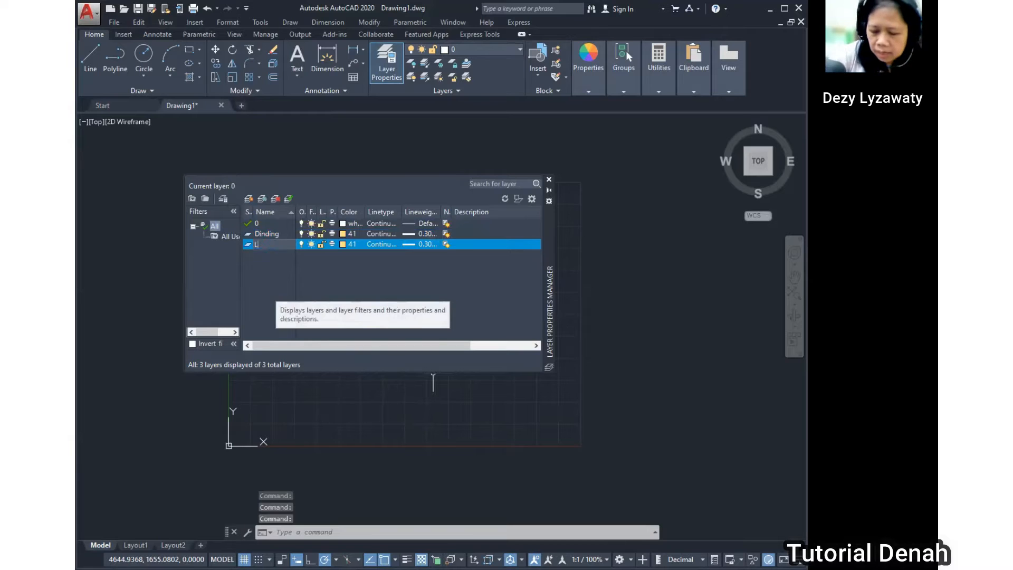
text(emari)
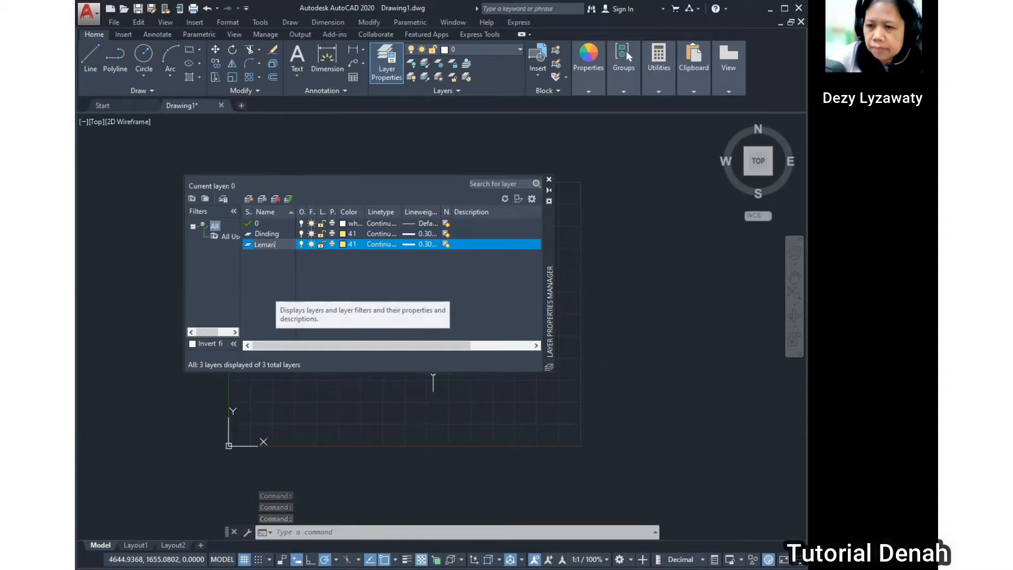
key(Return)
click(344, 245)
click(344, 245)
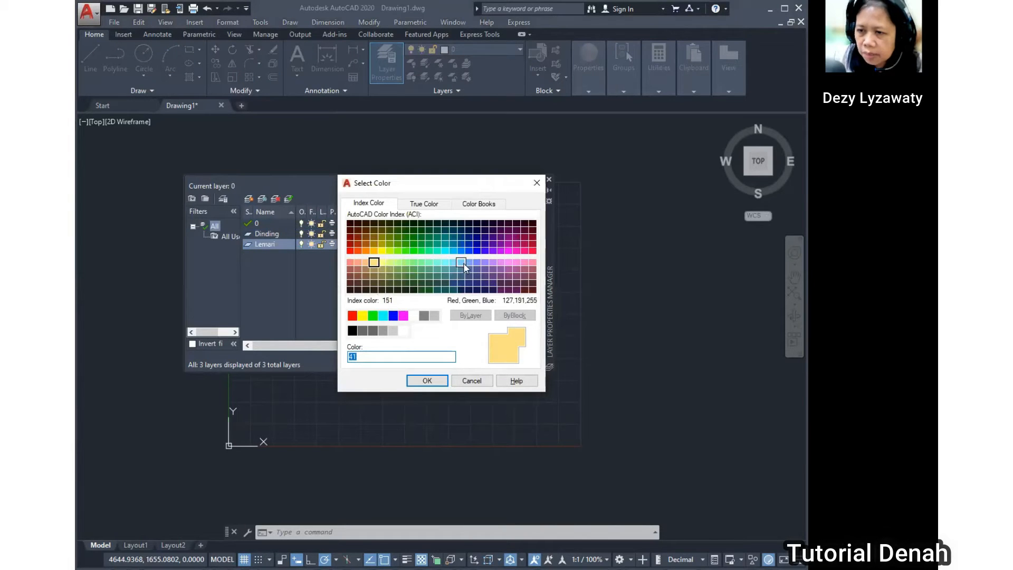
click(463, 263)
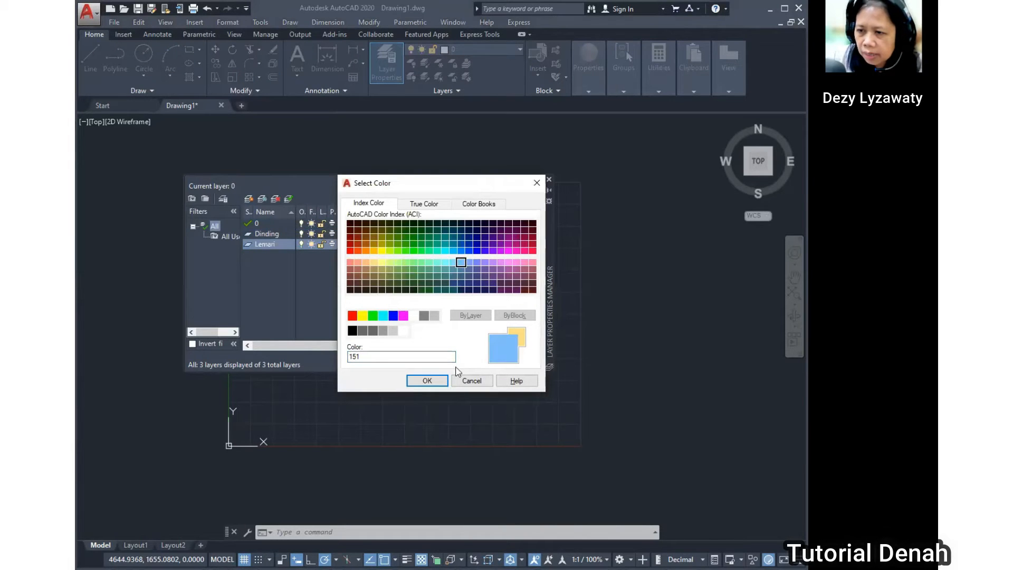
click(427, 383)
Step: Set the lineweight of the Lemari layer to Default
click(413, 245)
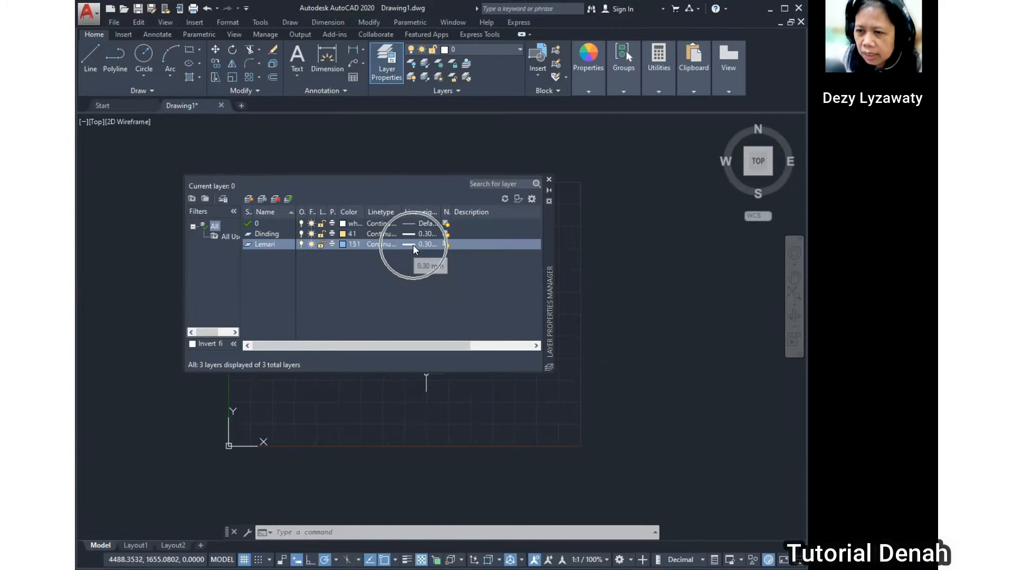
click(429, 224)
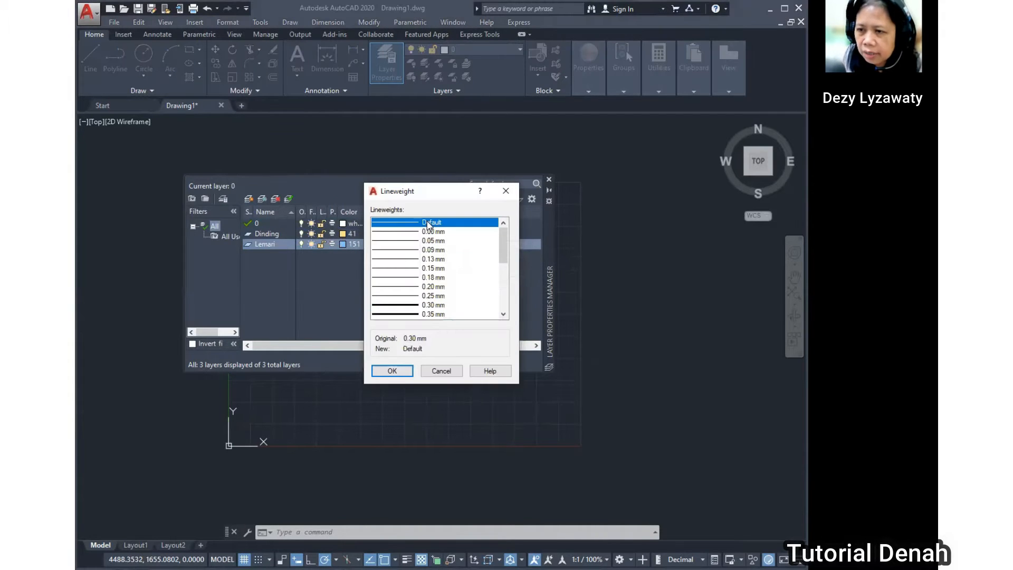
click(403, 371)
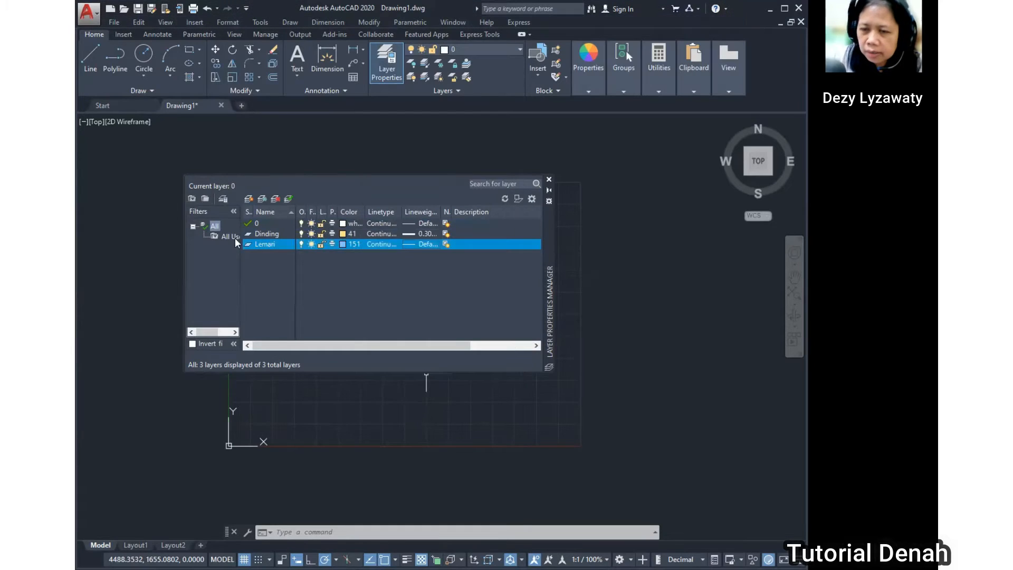
Step: Create a new layer named Meja and assign it index color 31
click(248, 199)
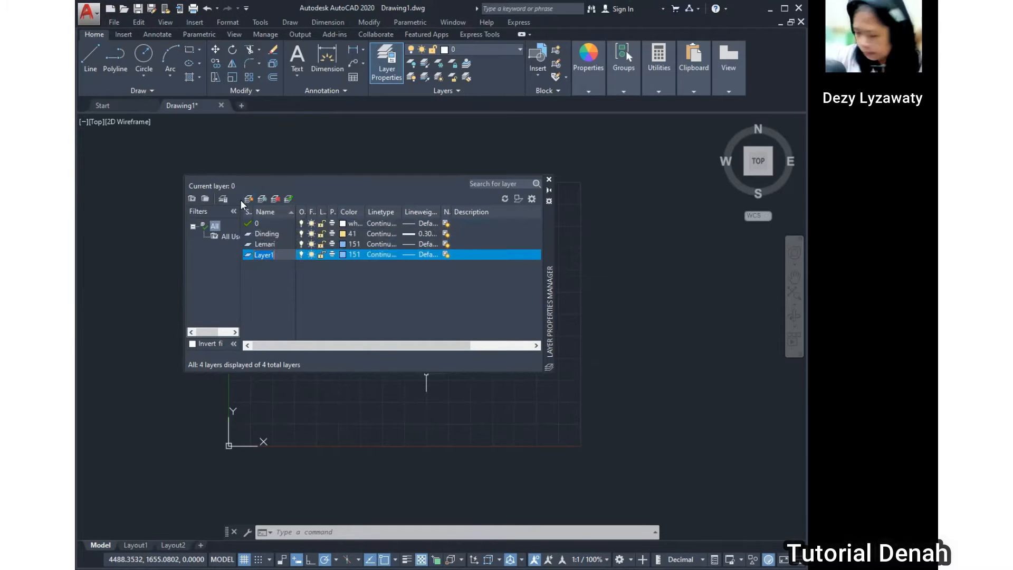
text(Meja)
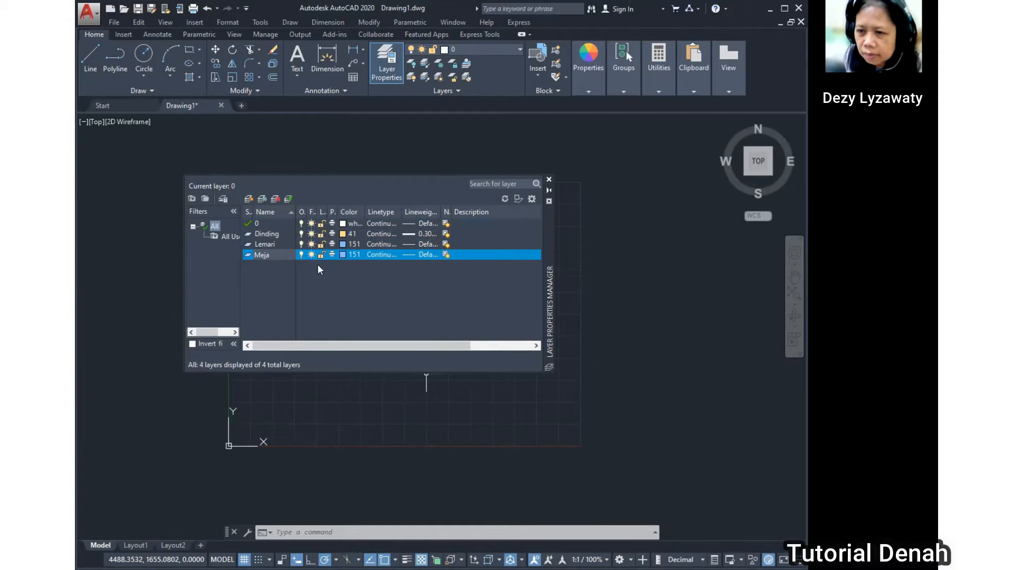
click(343, 258)
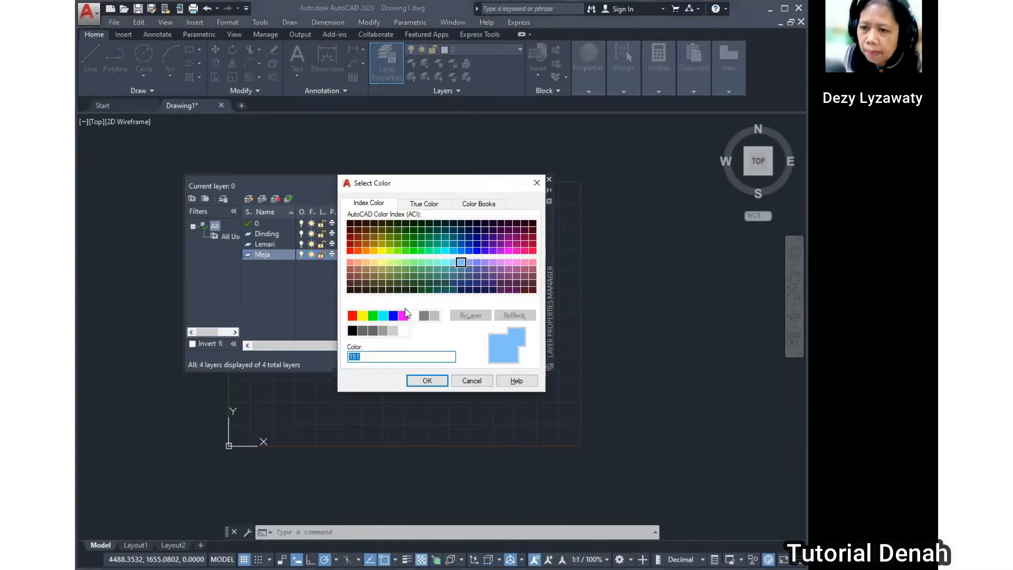
click(365, 262)
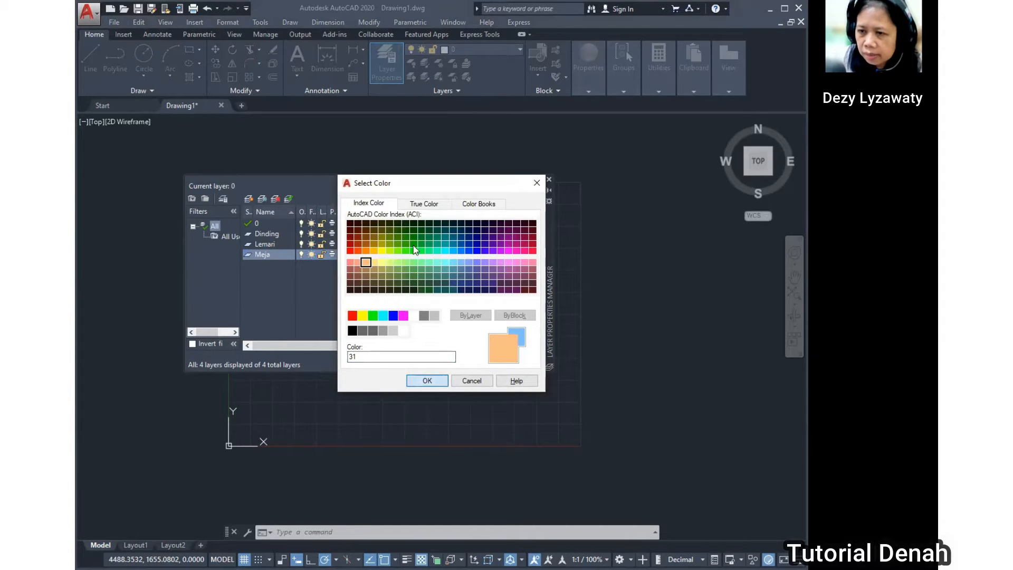
key(Return)
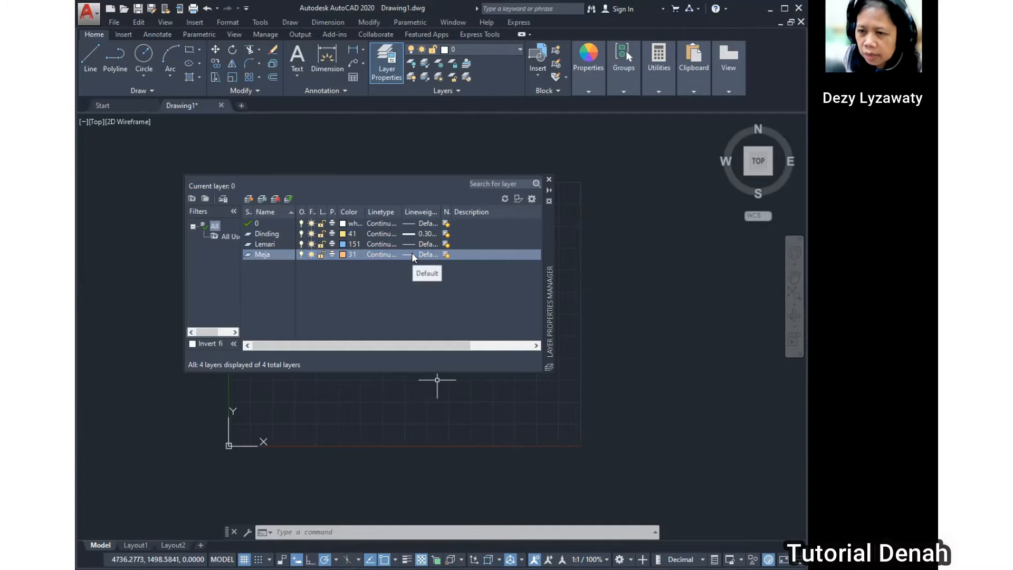
Step: Set the lineweight of the Meja layer to 0.25 mm
click(412, 254)
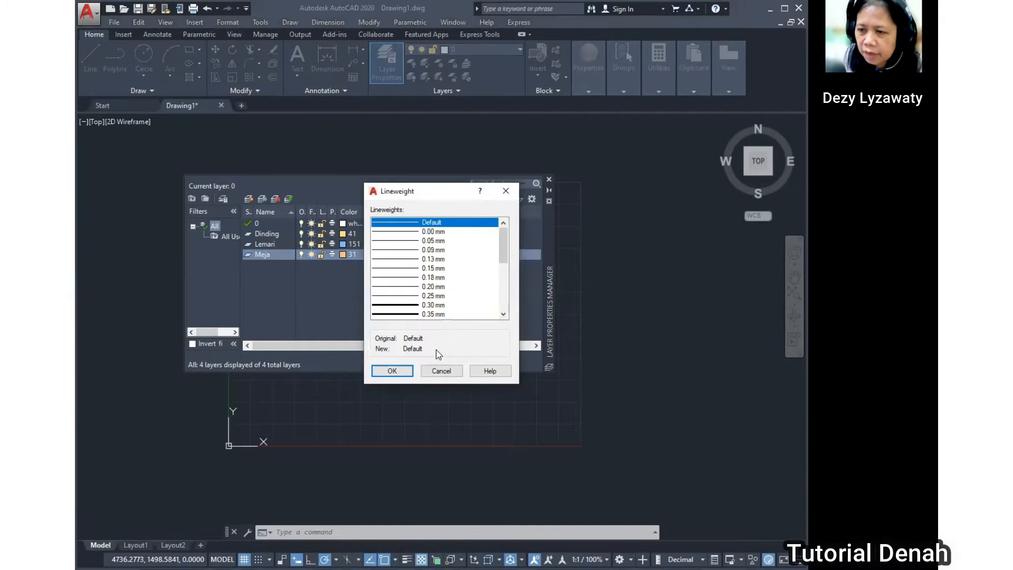
click(432, 297)
click(392, 372)
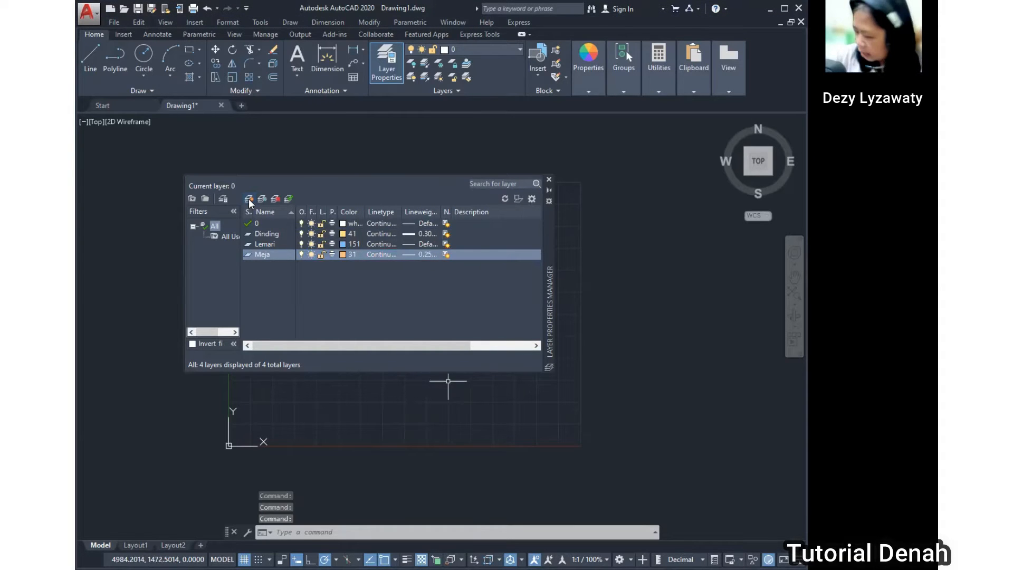
Step: Create a new layer named Kursi based on the Meja layer's properties
click(248, 199)
text(Kursi)
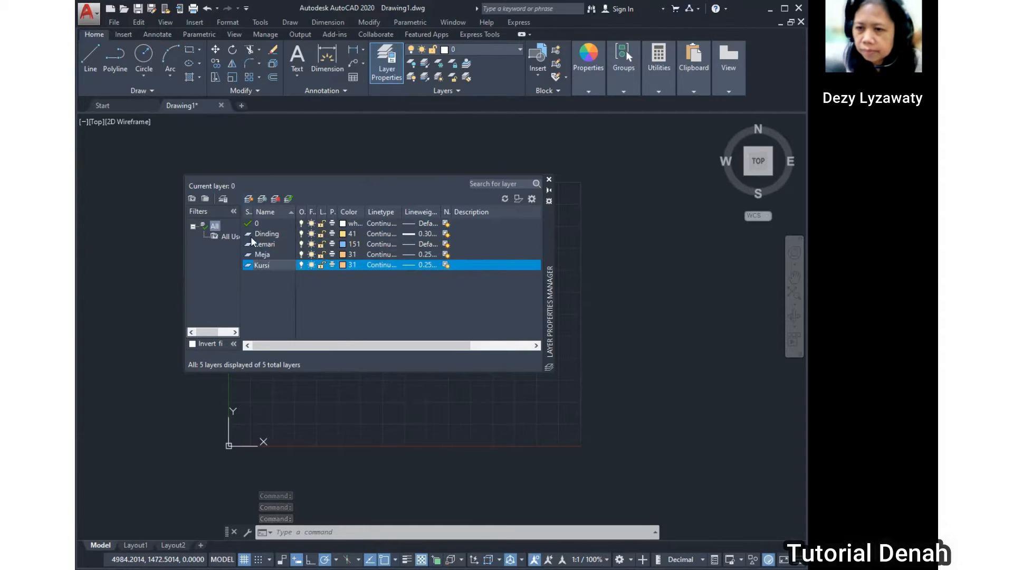
Step: Assign index color 151 to the Kursi layer
click(346, 265)
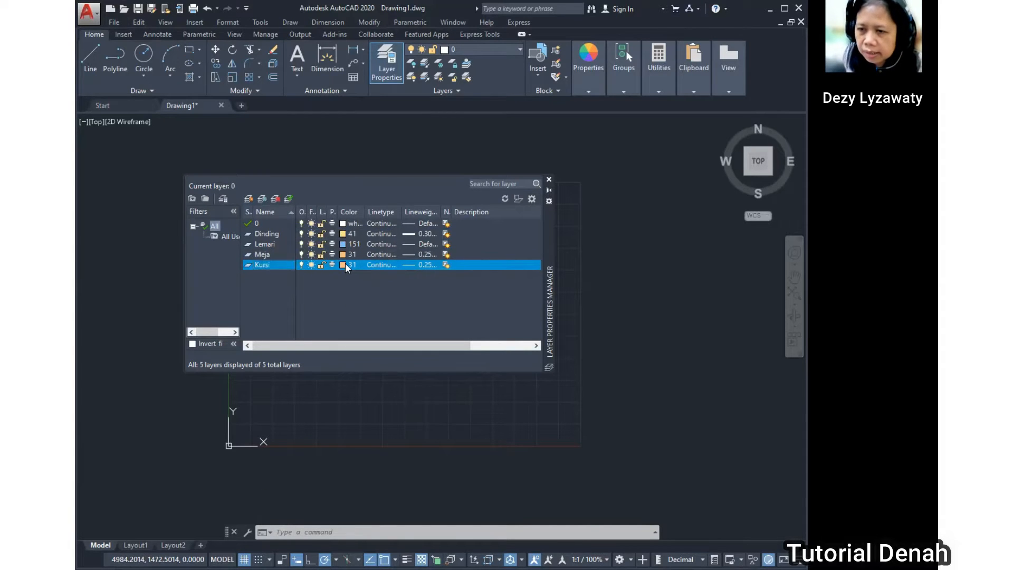
click(345, 264)
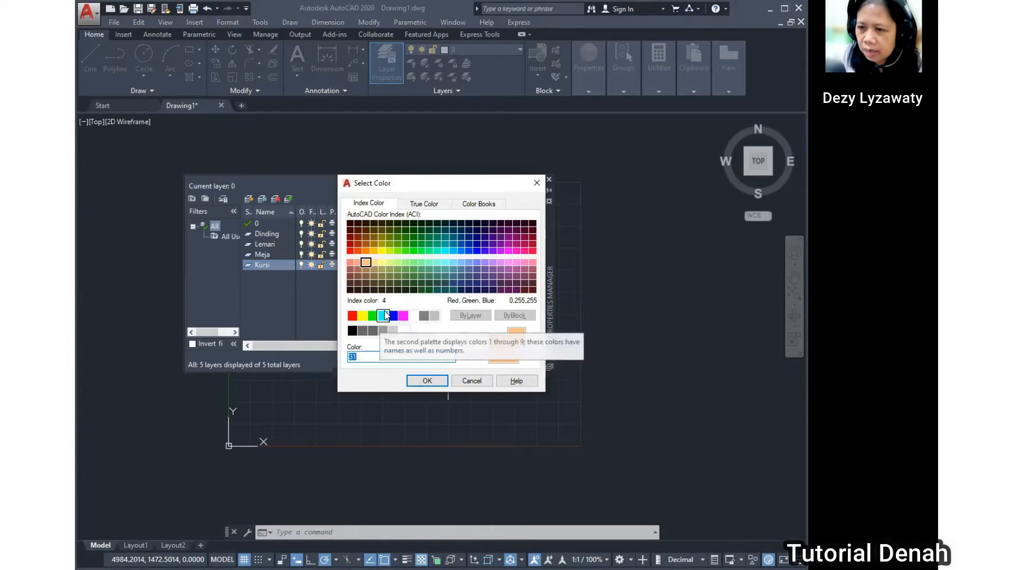
click(460, 263)
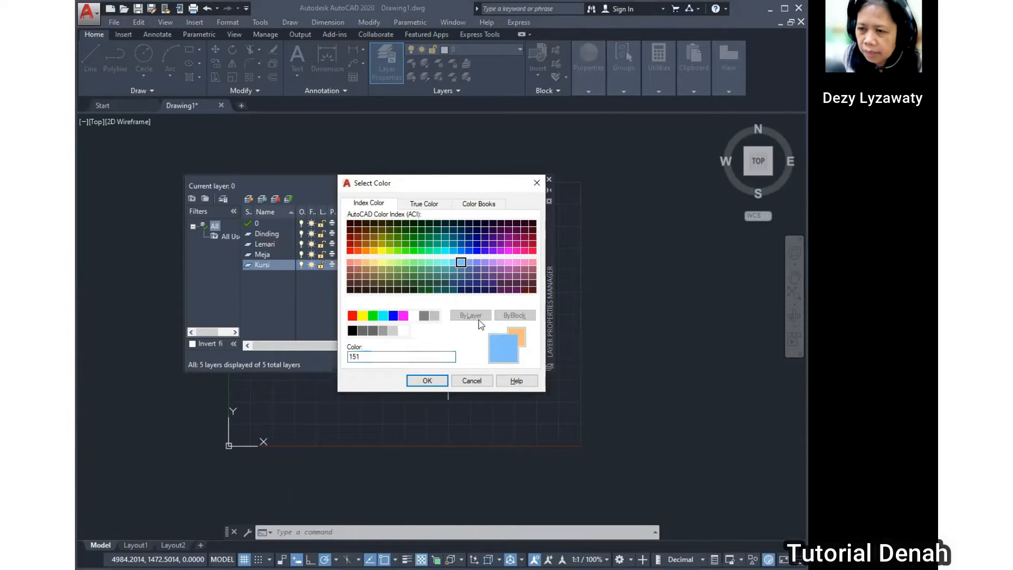
click(427, 380)
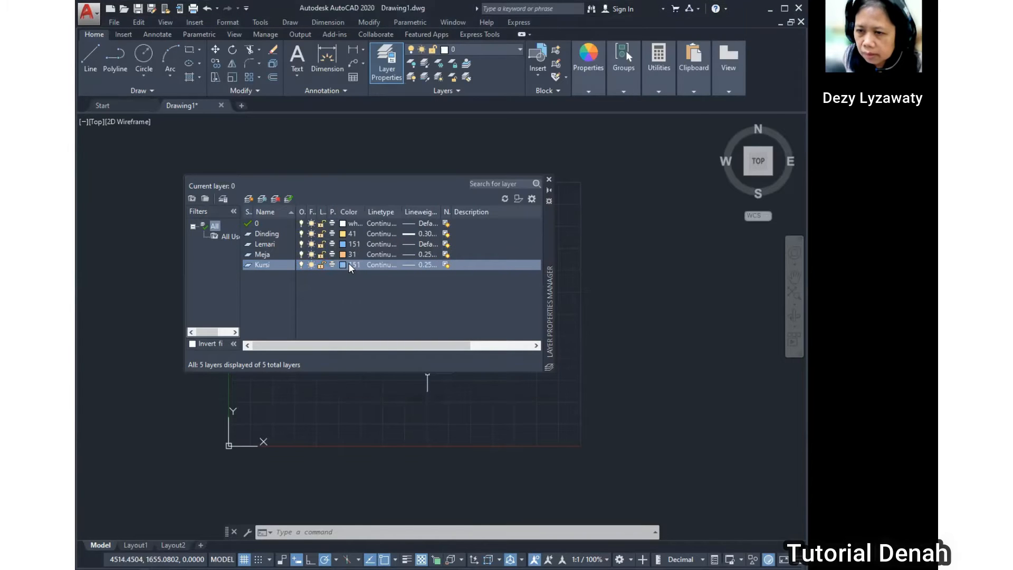
Step: Change the color of the Kursi layer to index color 11
click(347, 262)
click(350, 262)
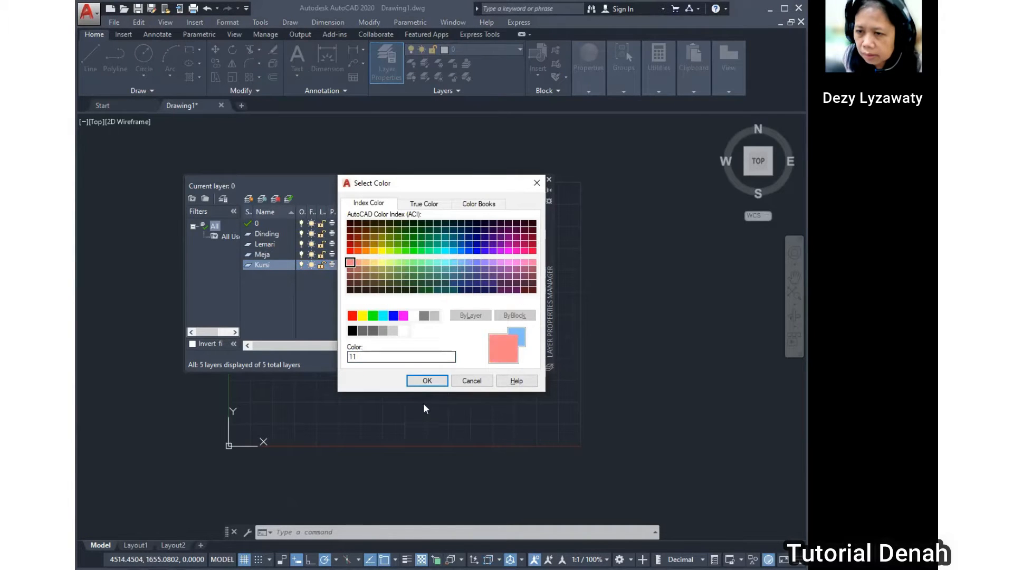
click(426, 380)
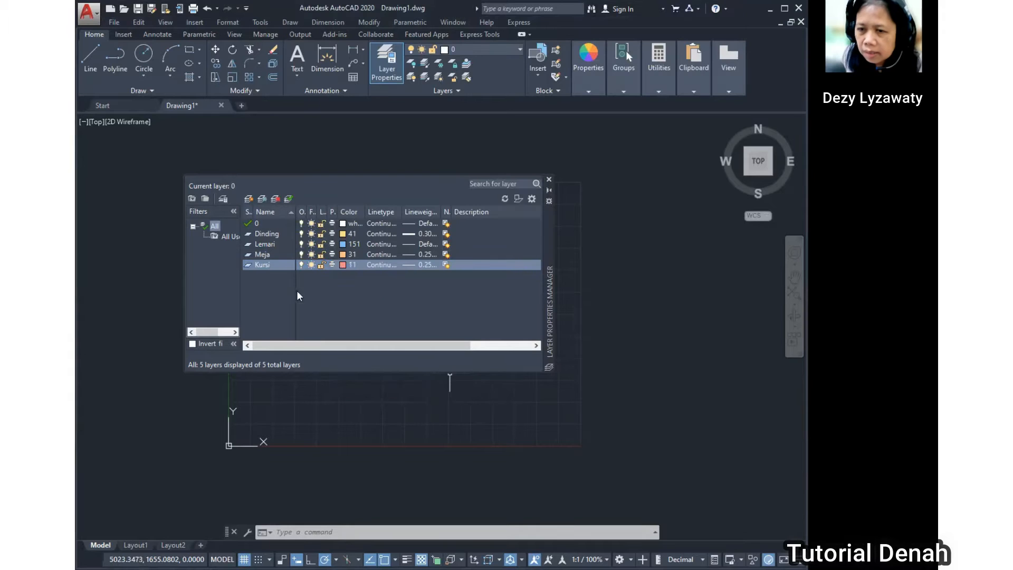
Step: Create a new layer named Arsir and assign it the gray index color 253
click(251, 199)
text(Arsir)
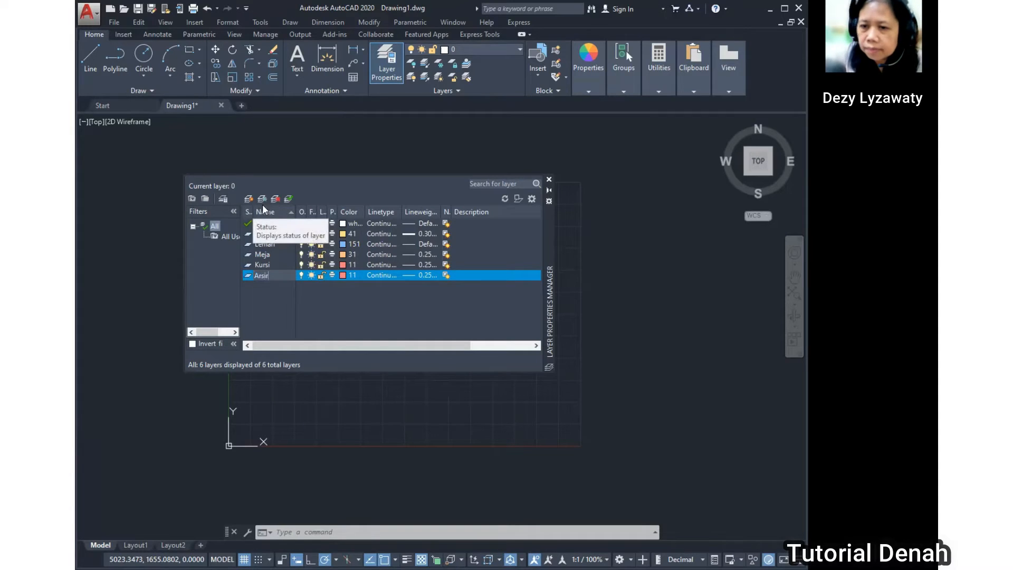
click(343, 275)
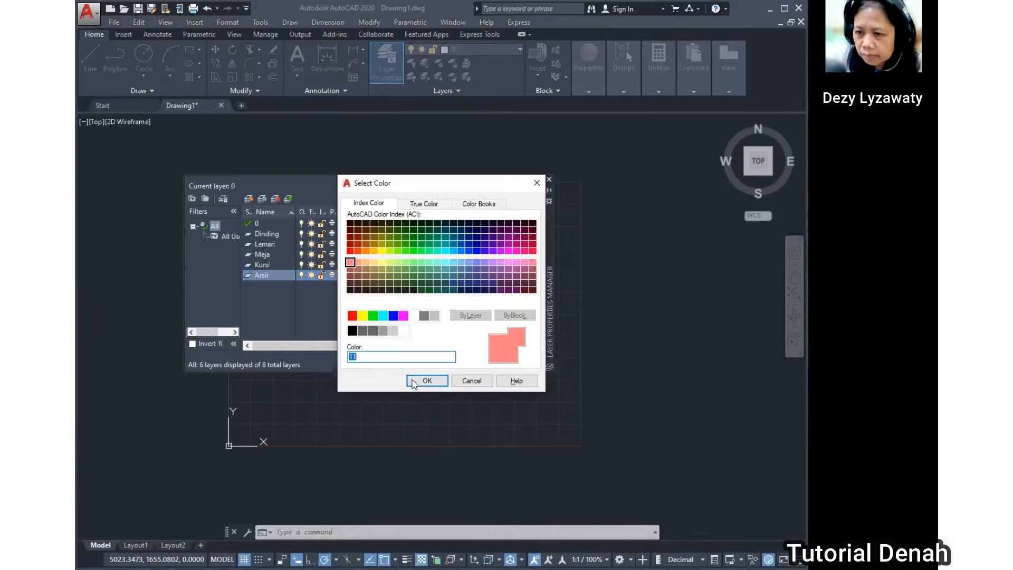
click(383, 331)
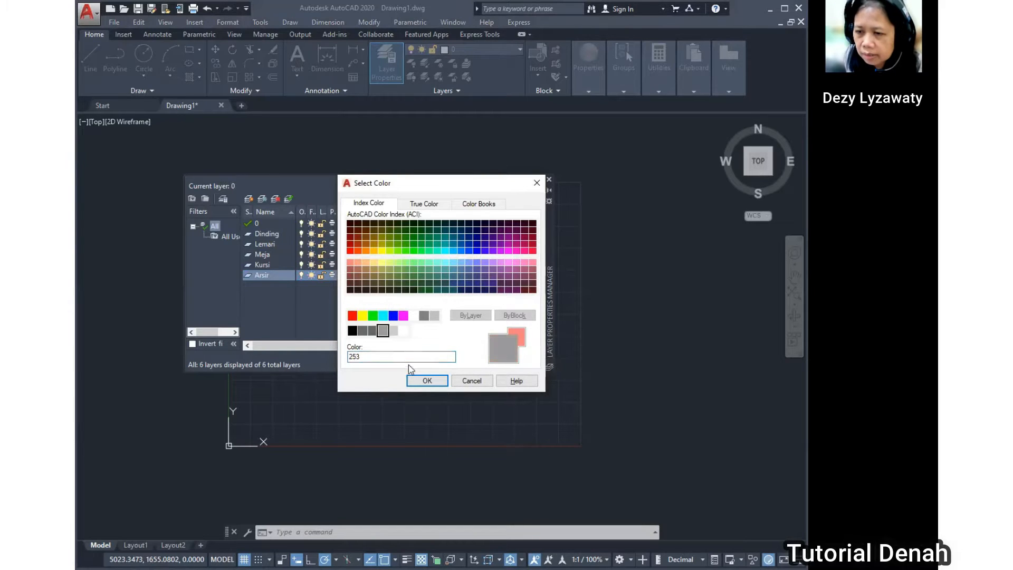
click(426, 380)
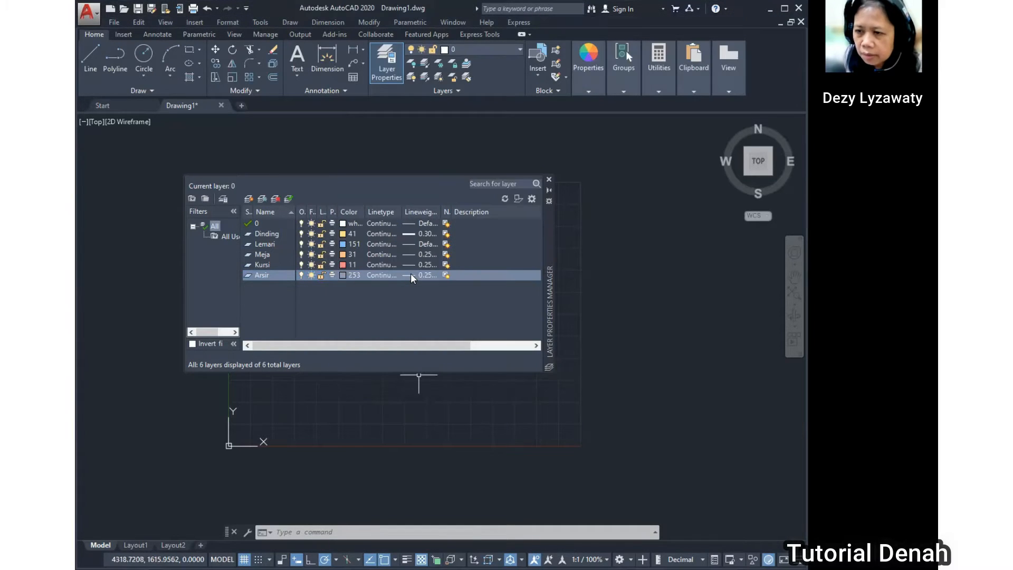
Step: Set the lineweight of the Arsir layer to 0.00 mm
click(411, 275)
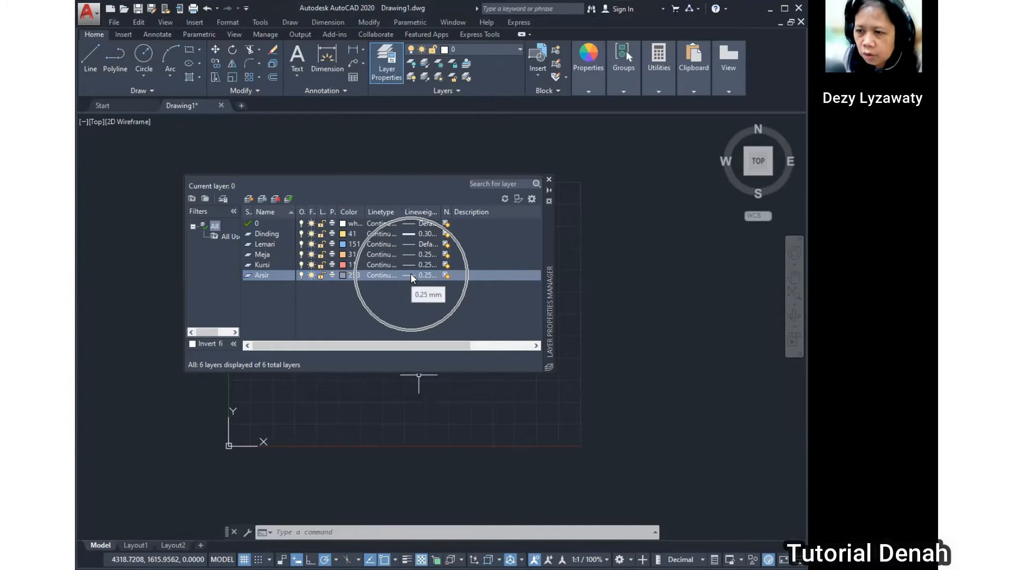
click(433, 231)
click(394, 371)
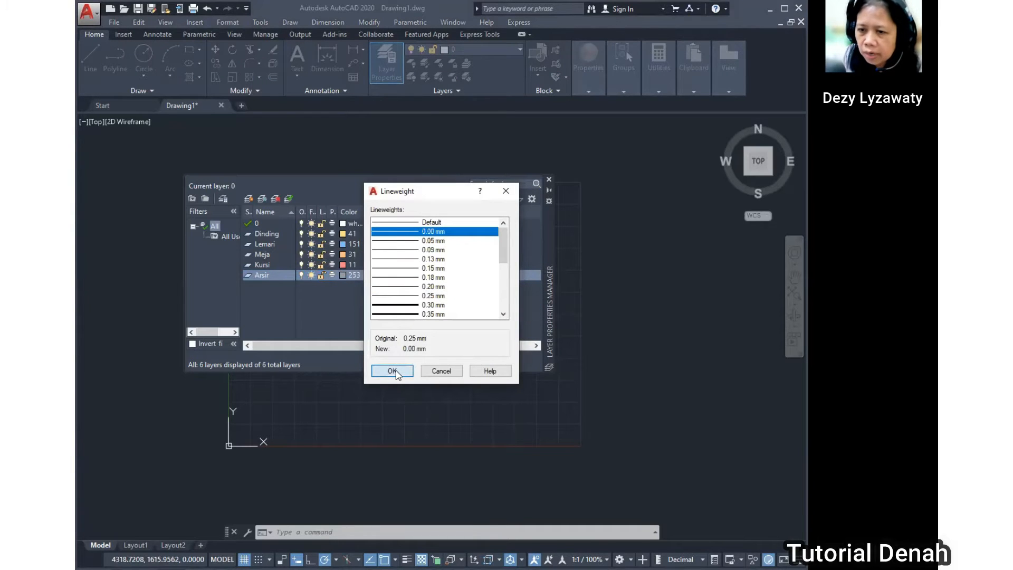
Step: Create a new layer named Teks and assign it the color yellow
click(252, 200)
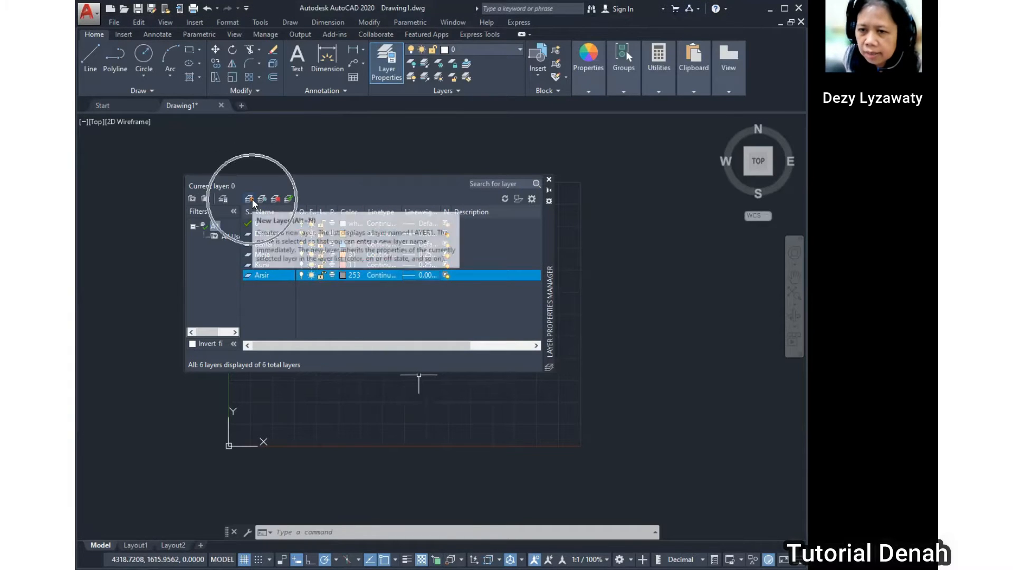
text(Teks)
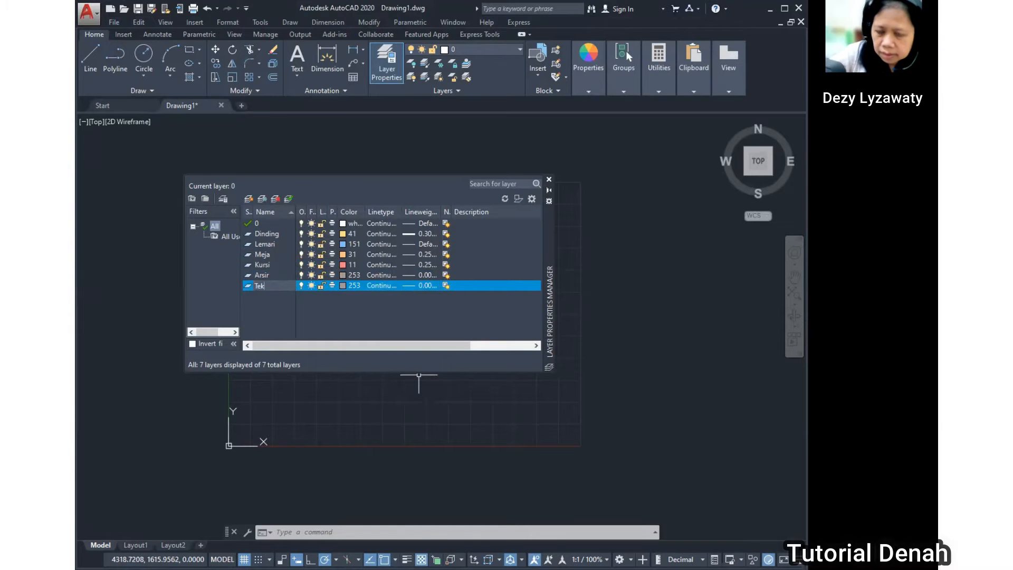
click(349, 286)
click(362, 316)
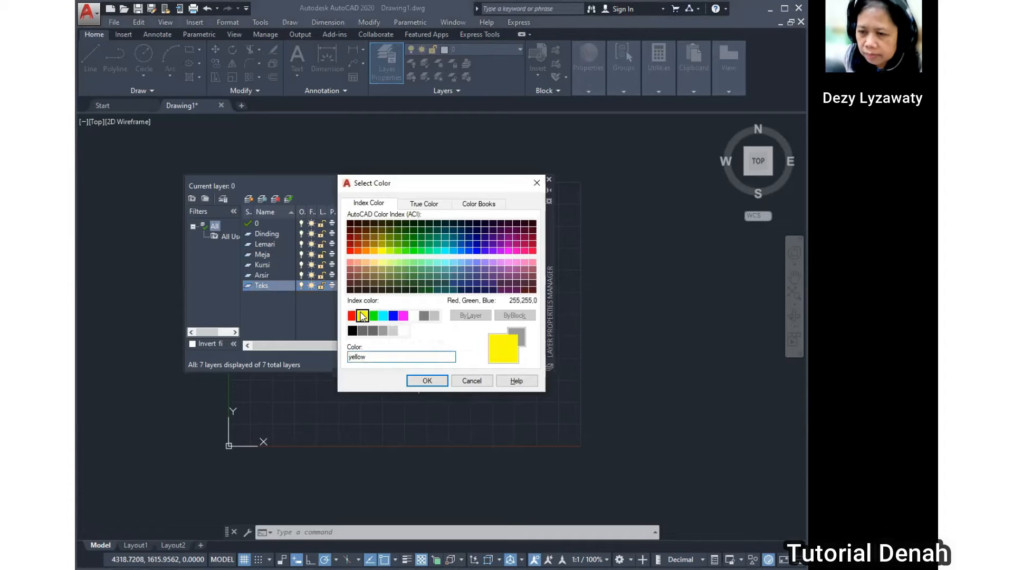
click(438, 385)
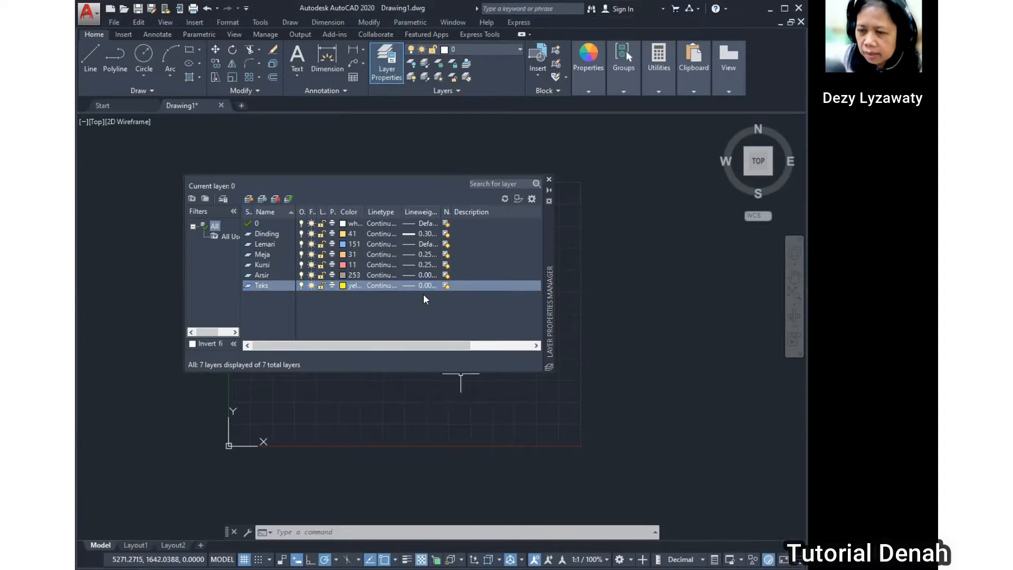
Step: Set the lineweight of the Teks layer to Default
click(424, 286)
click(423, 286)
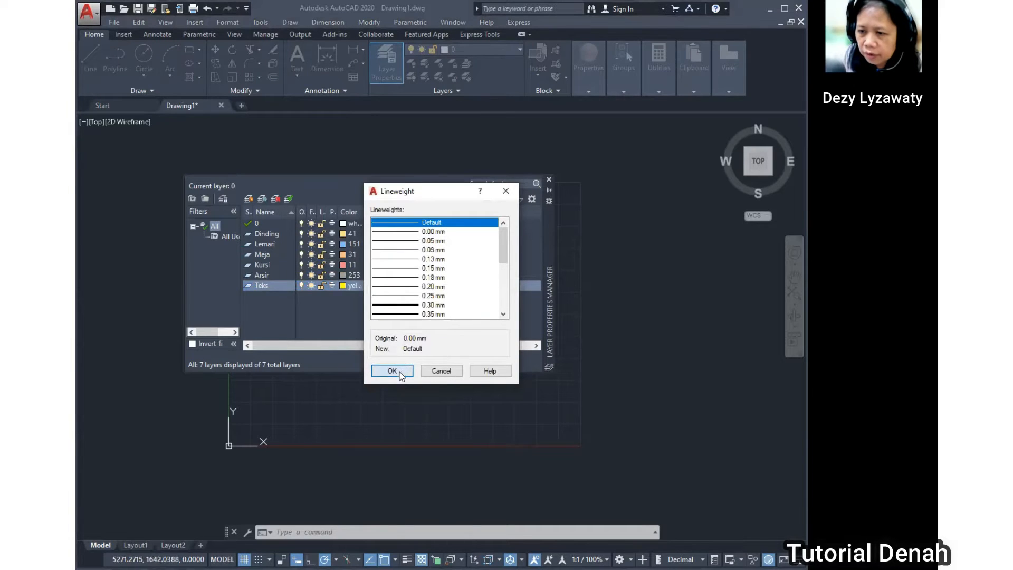
click(393, 371)
Step: Create a new layer named Dimensi and assign it the color red
click(251, 199)
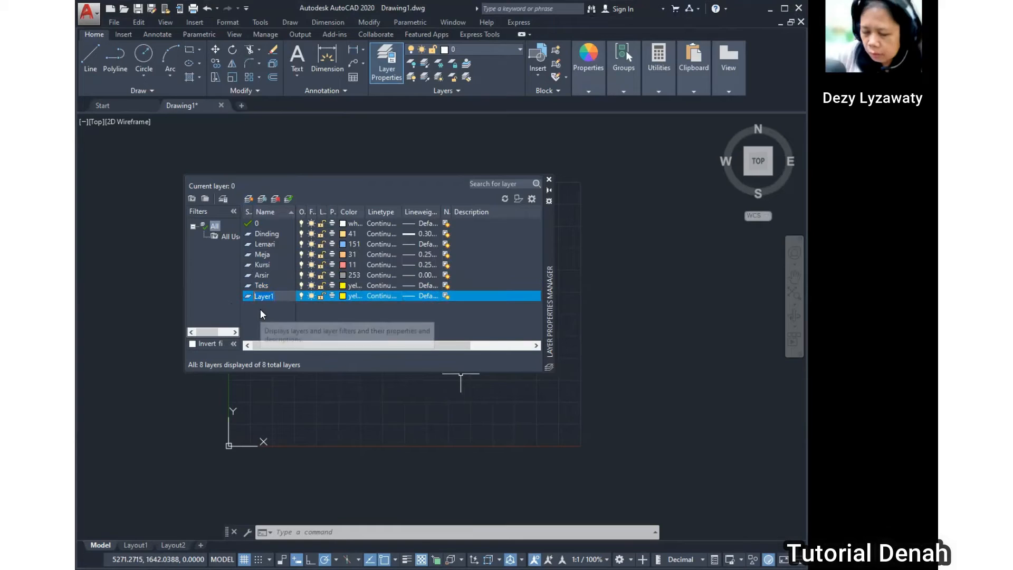
text(Dimension)
key(BackSpace)
key(BackSpace)
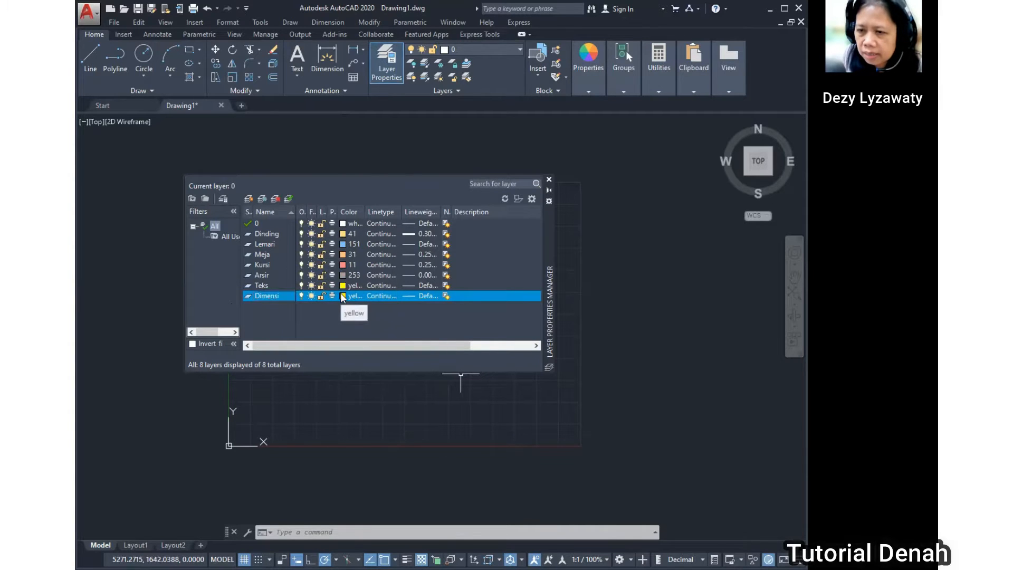
click(342, 296)
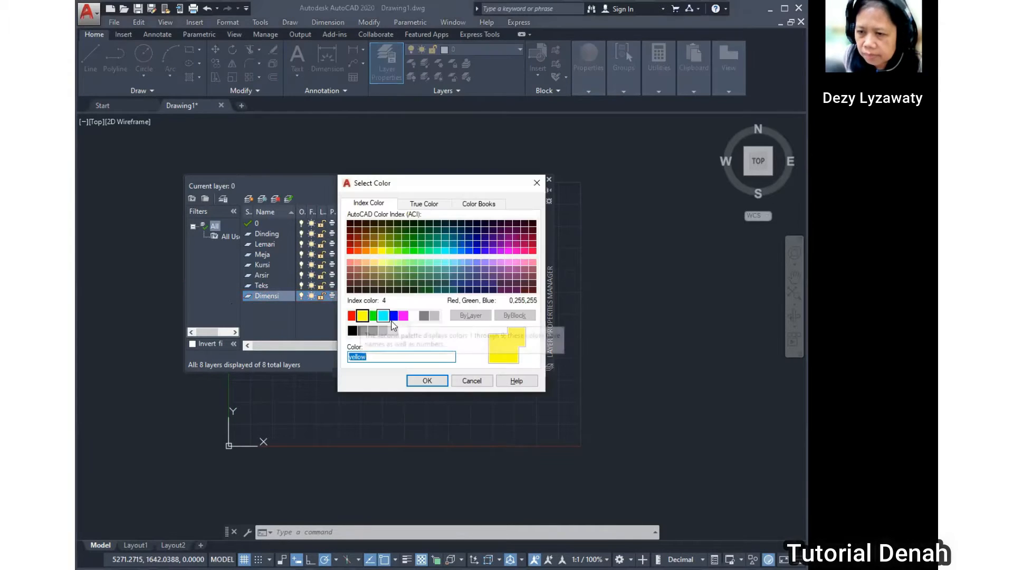
click(351, 315)
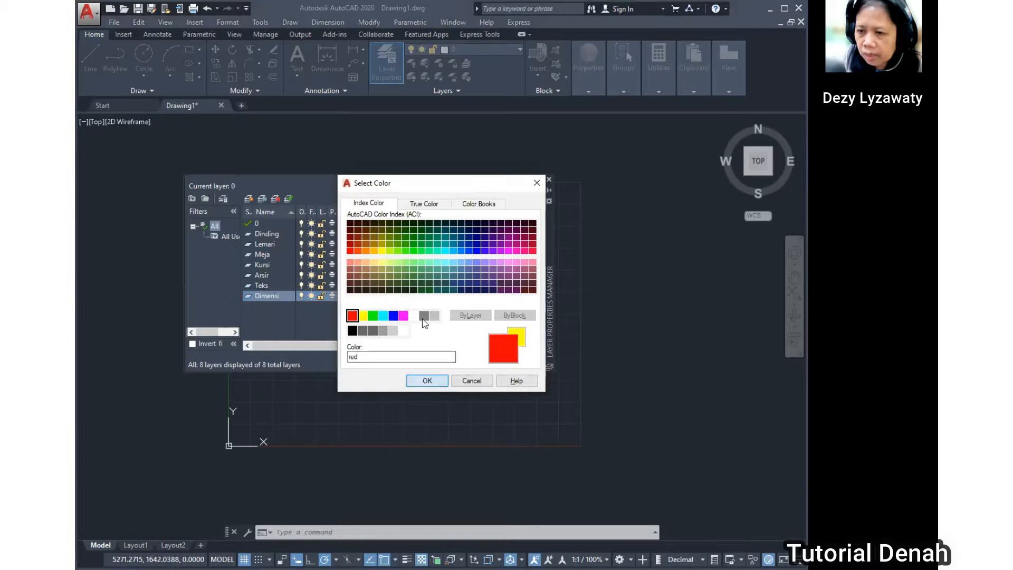
key(Return)
Step: Set the lineweight of the Dimensi layer to 0.05 mm and close the layer manager
click(422, 293)
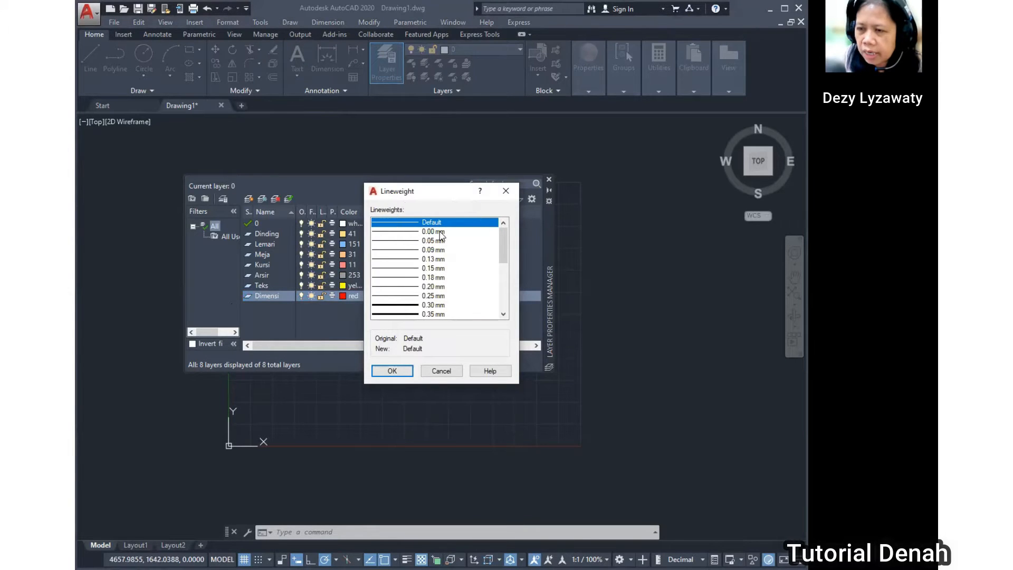
click(440, 241)
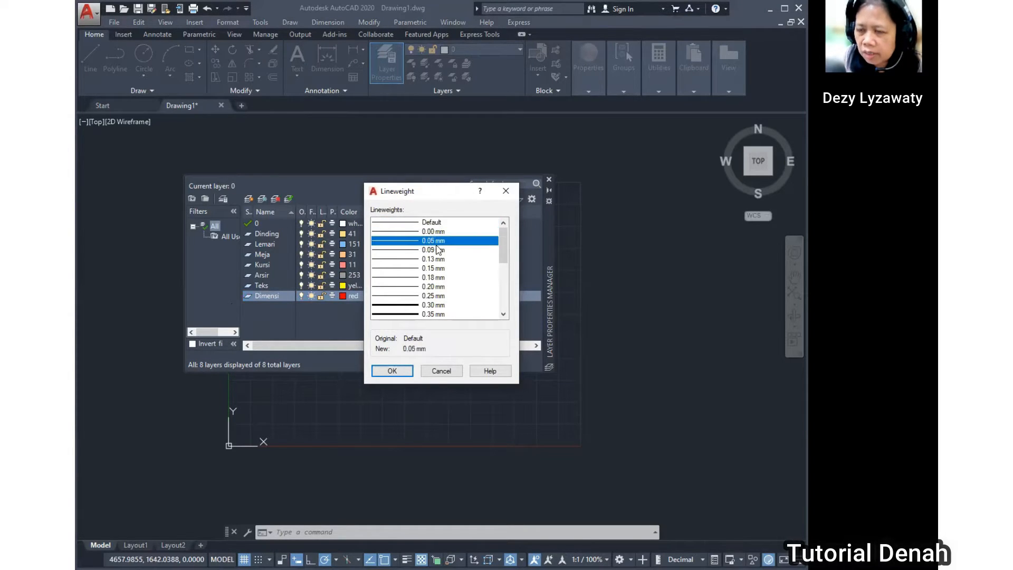
click(405, 370)
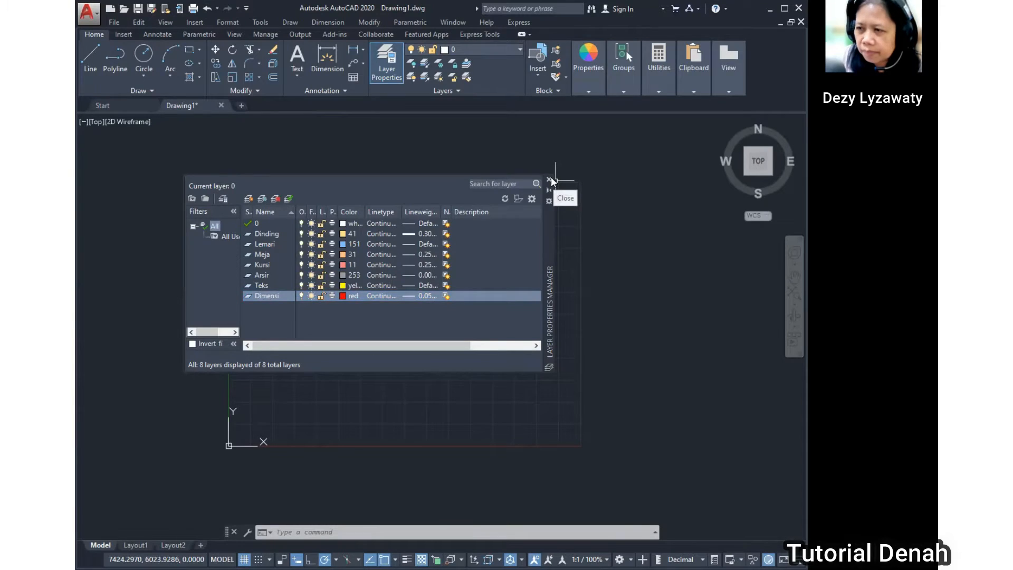
click(551, 180)
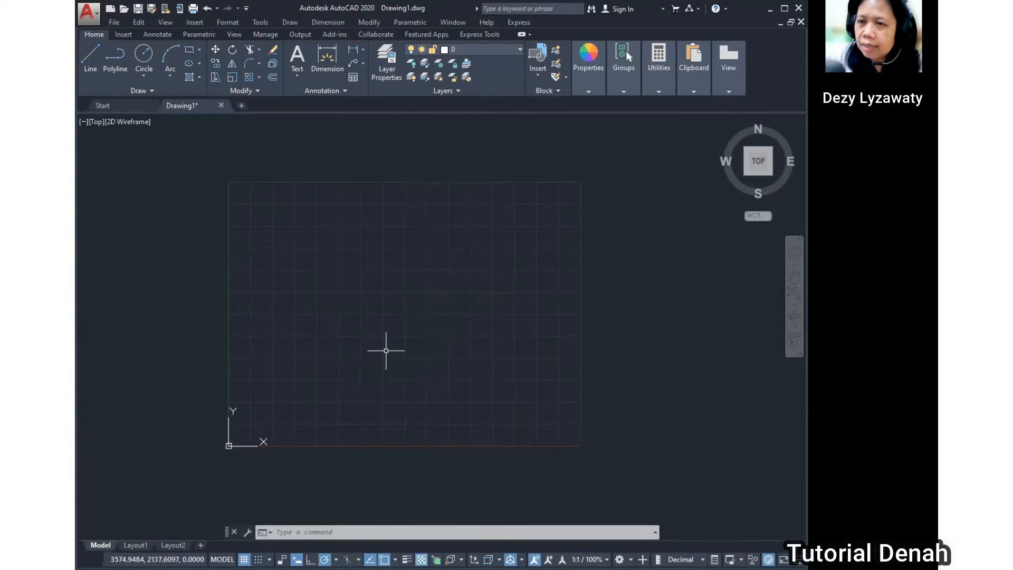
Step: On the Dinding layer, draw a 6000 mm bottom wall line from near the origin and a 4000 mm line up from its right end
click(506, 50)
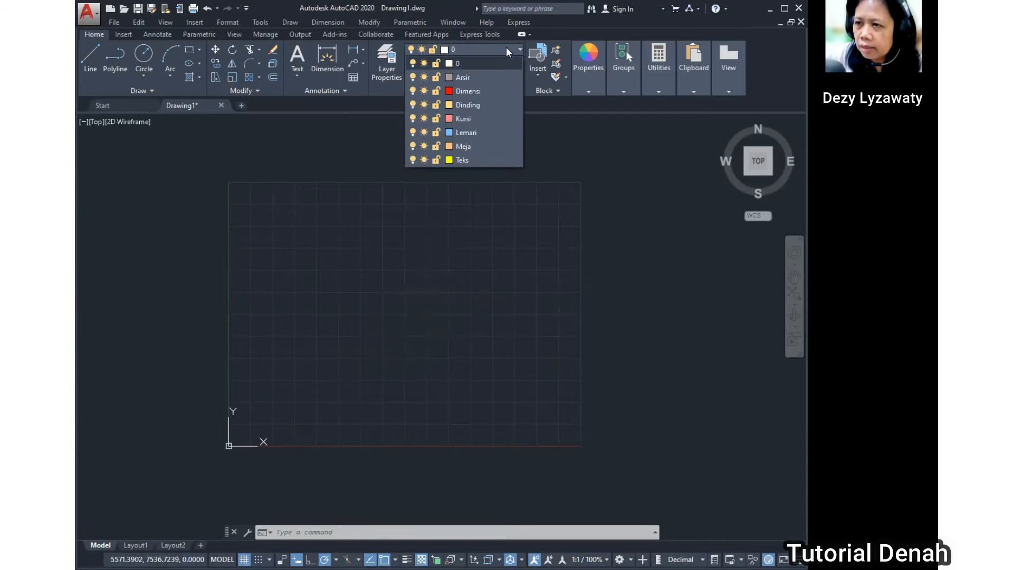
click(475, 104)
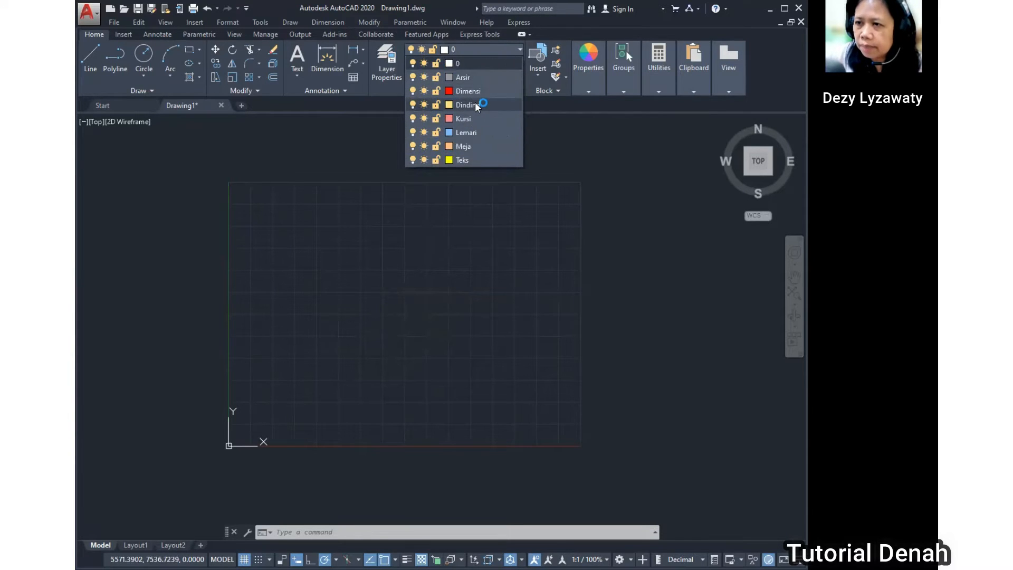
click(295, 23)
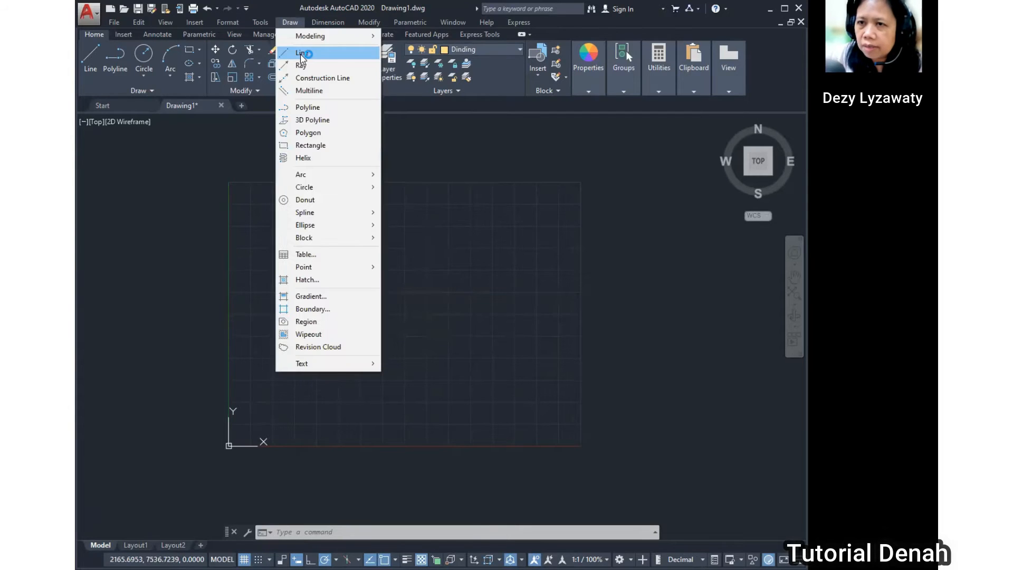
click(302, 54)
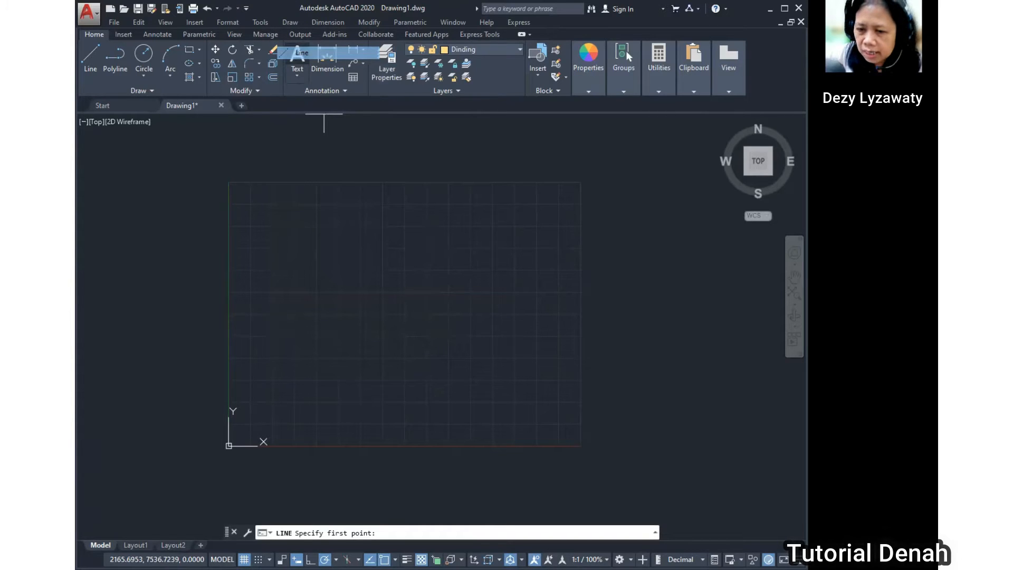
click(247, 429)
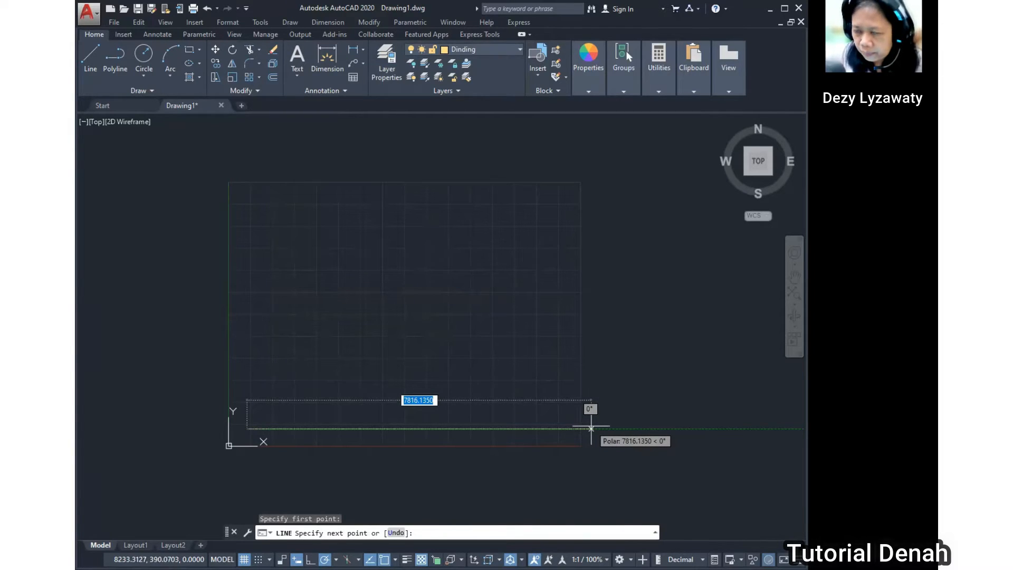
text(6000)
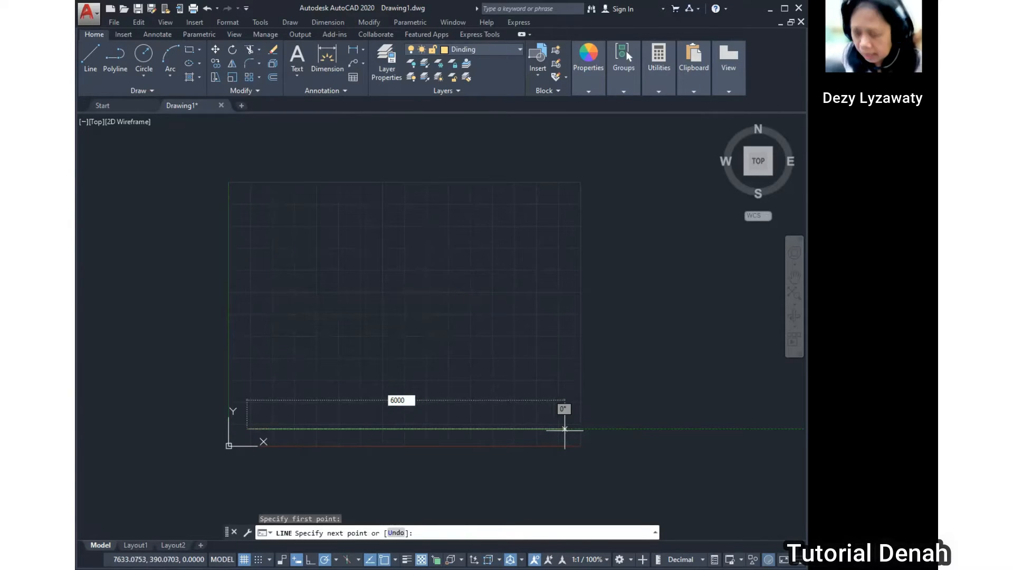
key(Return)
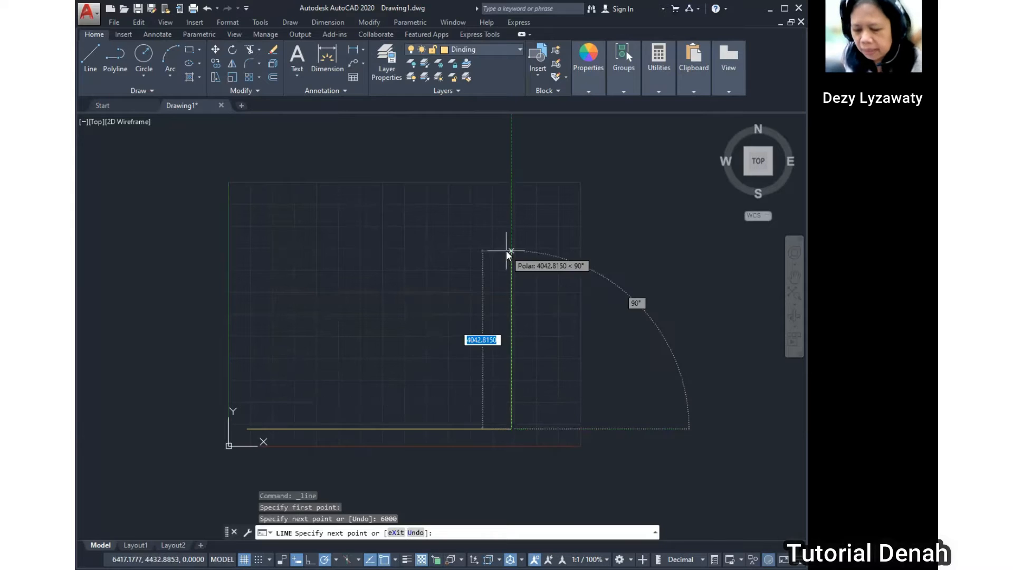
text(4000)
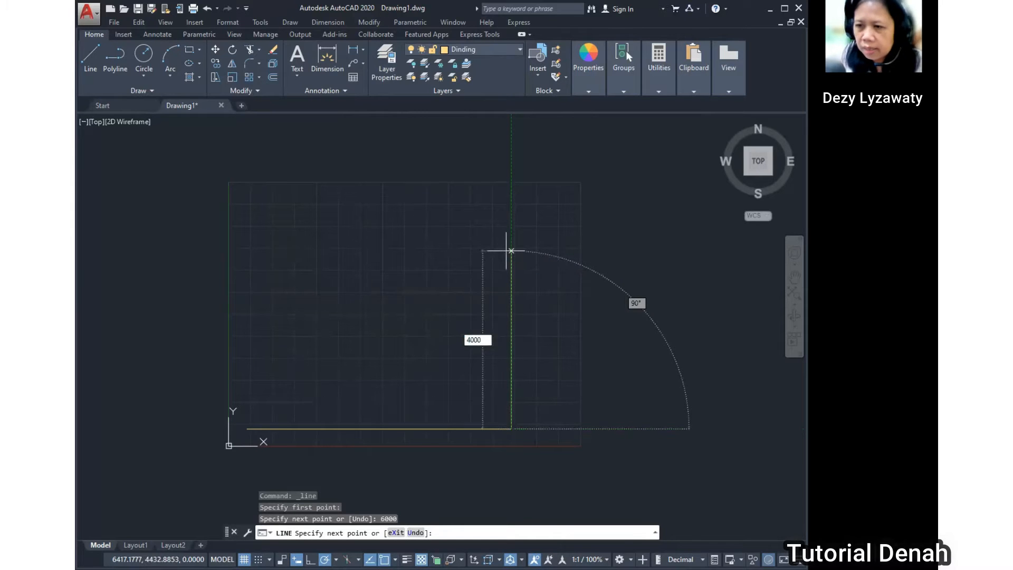
key(Return)
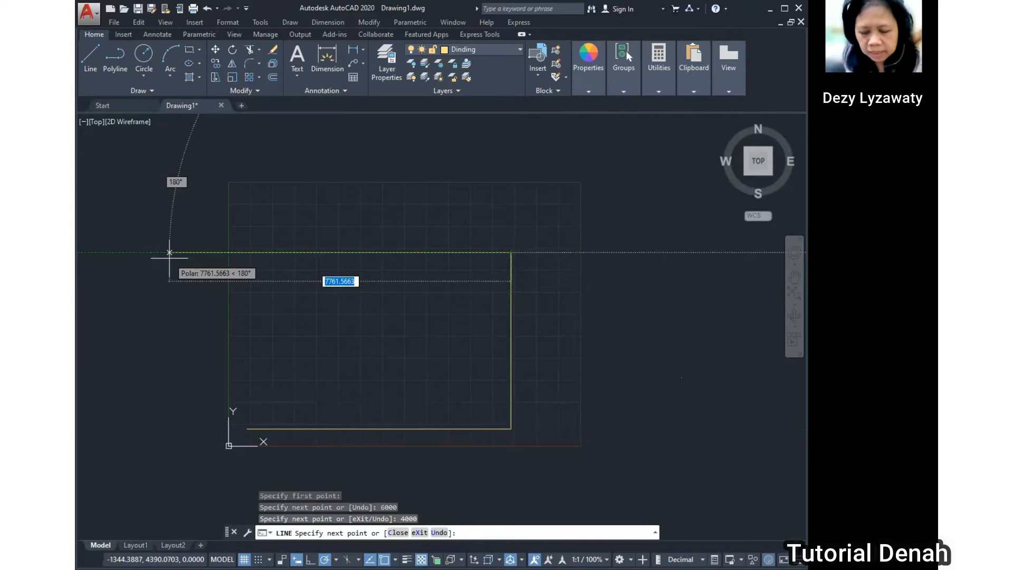
Step: Continue the wall outline 6000 mm to the left and close it back to the starting corner
text(6000)
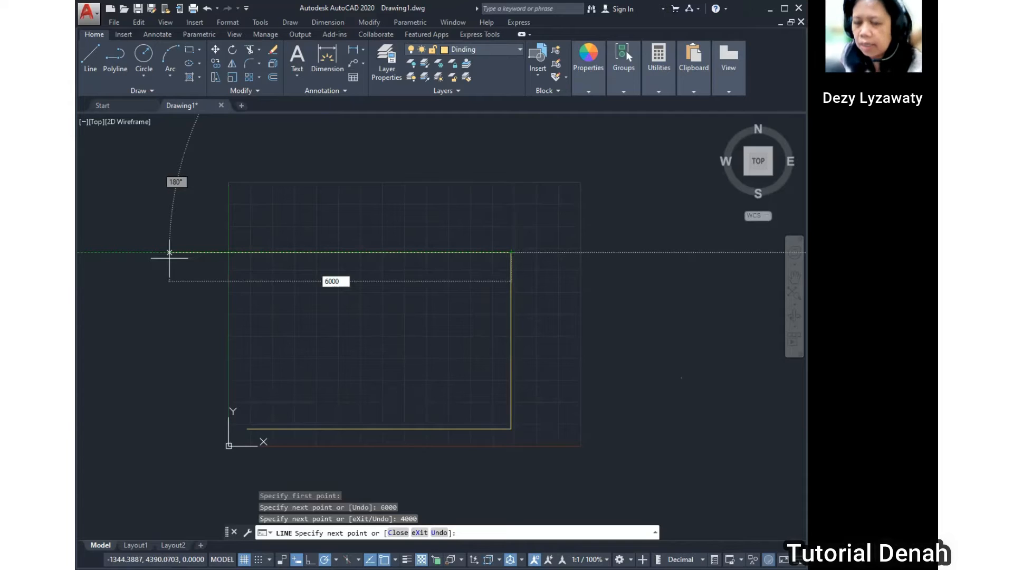
key(Return)
middle_drag(502, 394, 523, 357)
key(Return)
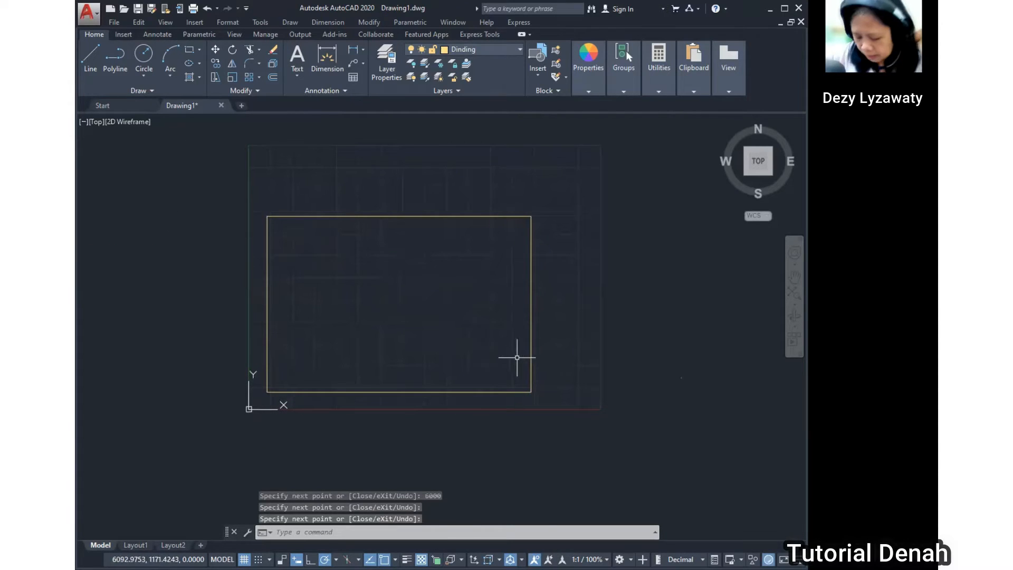
Step: Offset the left, top and right wall lines 50 mm towards the inside of the room
mouse_move(379, 334)
middle_down()
mouse_move(407, 327)
mouse_move(380, 350)
middle_up()
scroll(368, 319, up, 2)
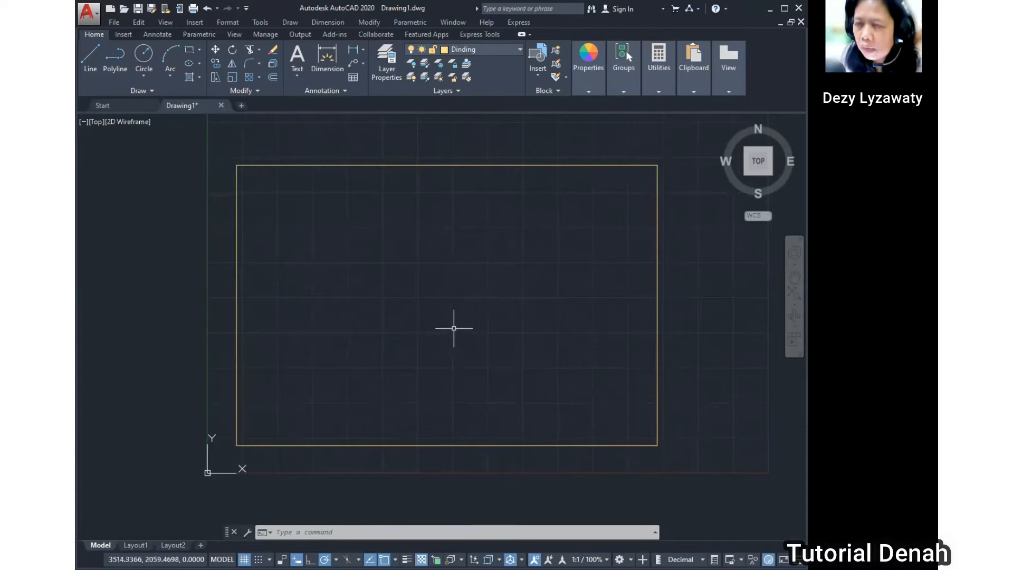
click(368, 21)
click(399, 158)
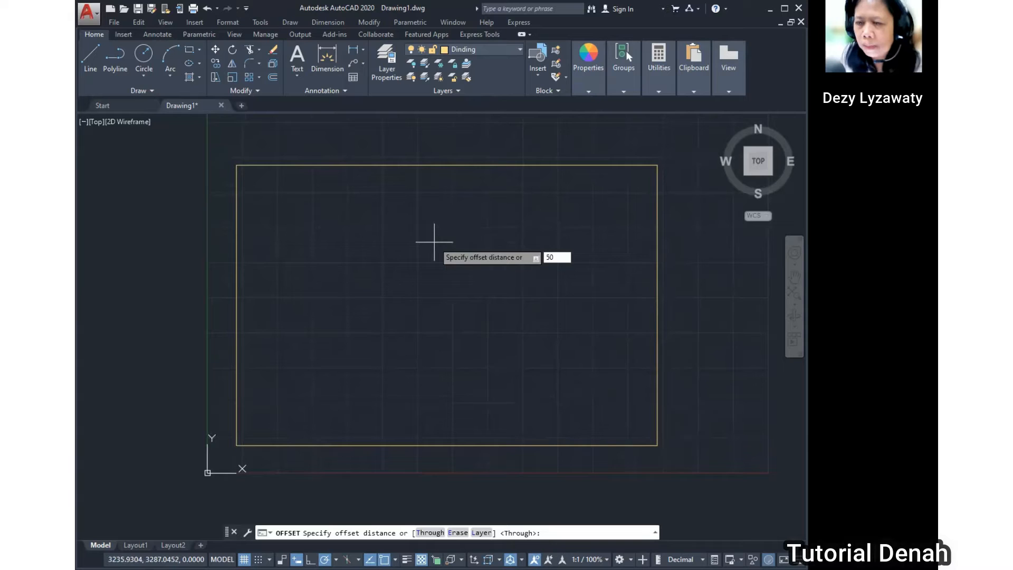
text(50)
right_click(238, 358)
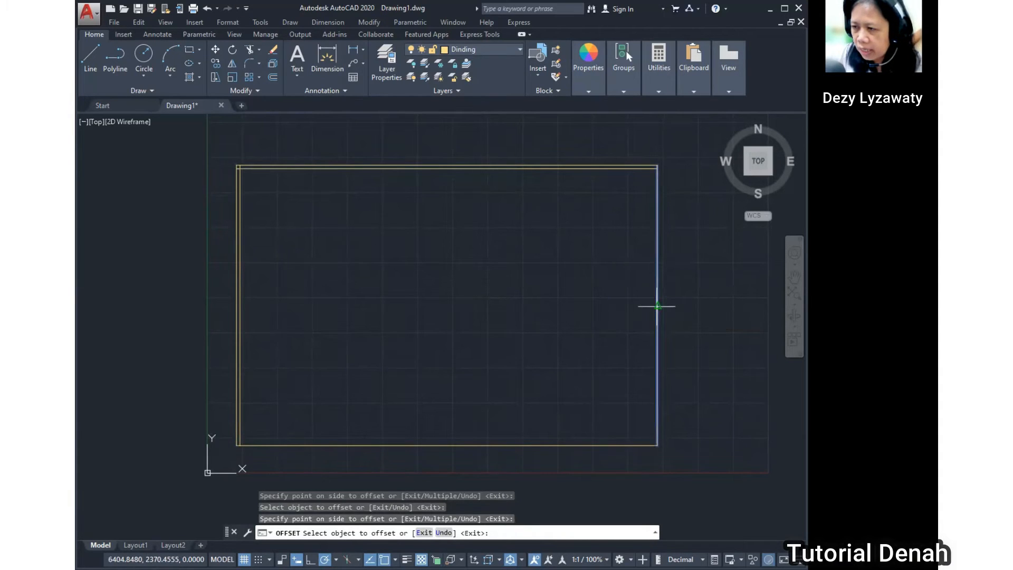
click(657, 306)
click(534, 306)
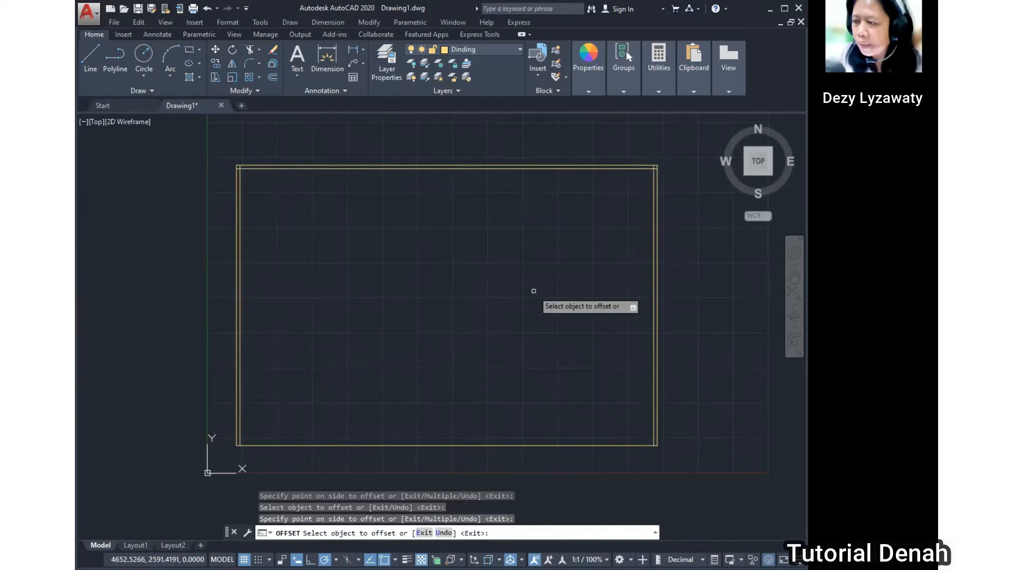
key(Return)
Step: Trim the overlapping ends of the inner wall lines at the room's upper-right corner
scroll(561, 154, up, 8)
scroll(545, 220, down, 2)
key(ctrl)
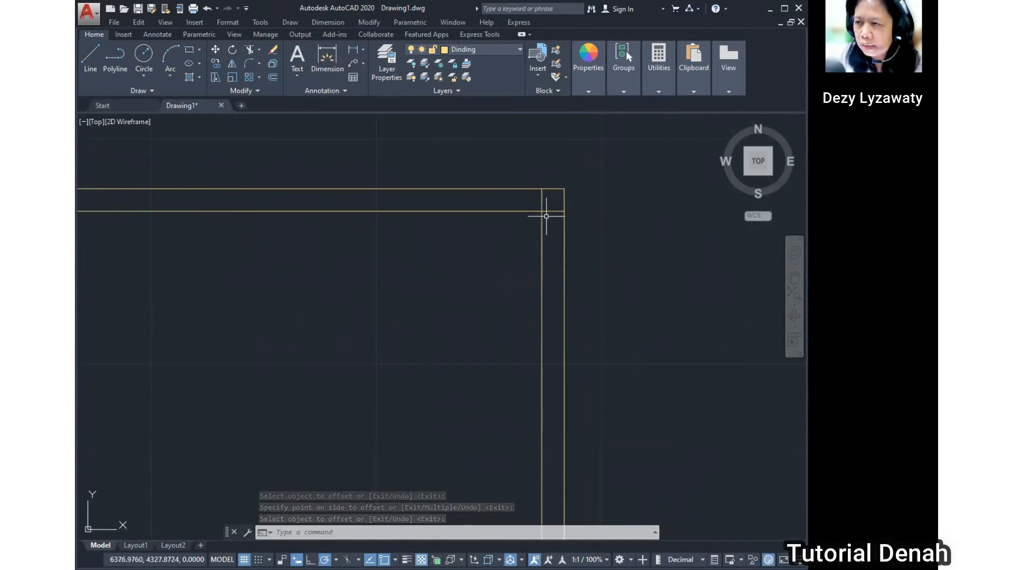
key(ctrl)
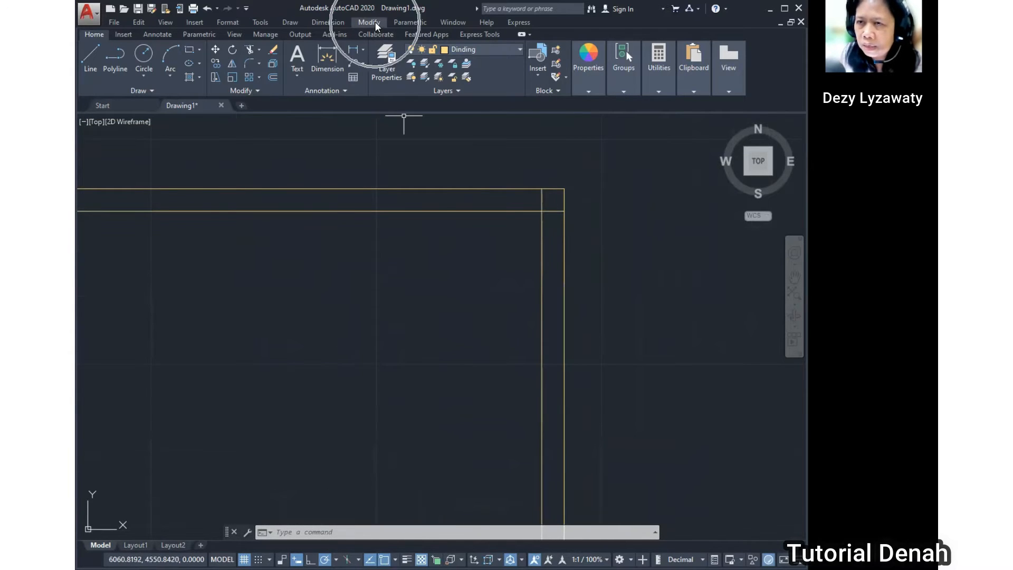
click(376, 23)
key(ctrl)
click(397, 268)
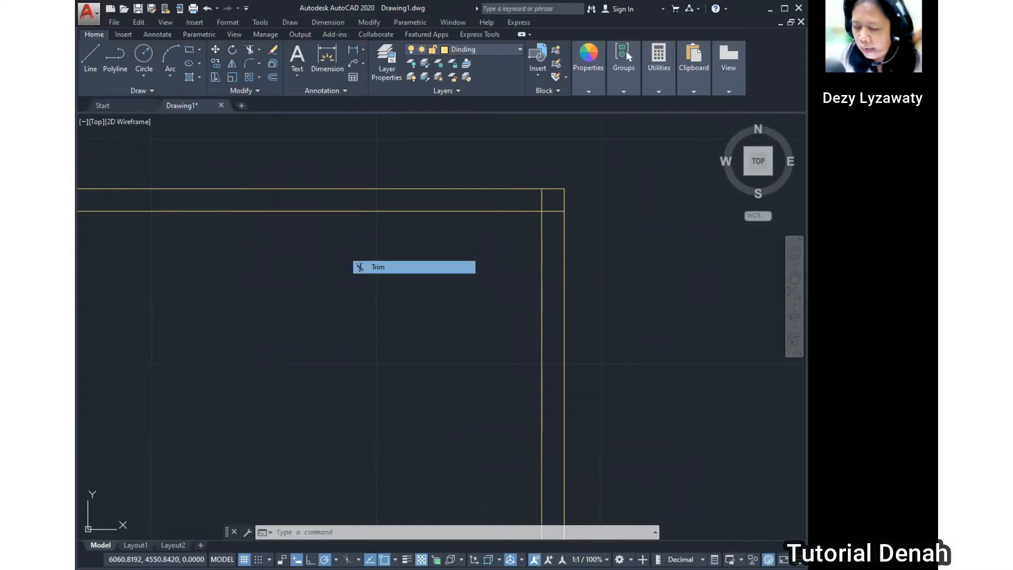
click(542, 233)
click(537, 211)
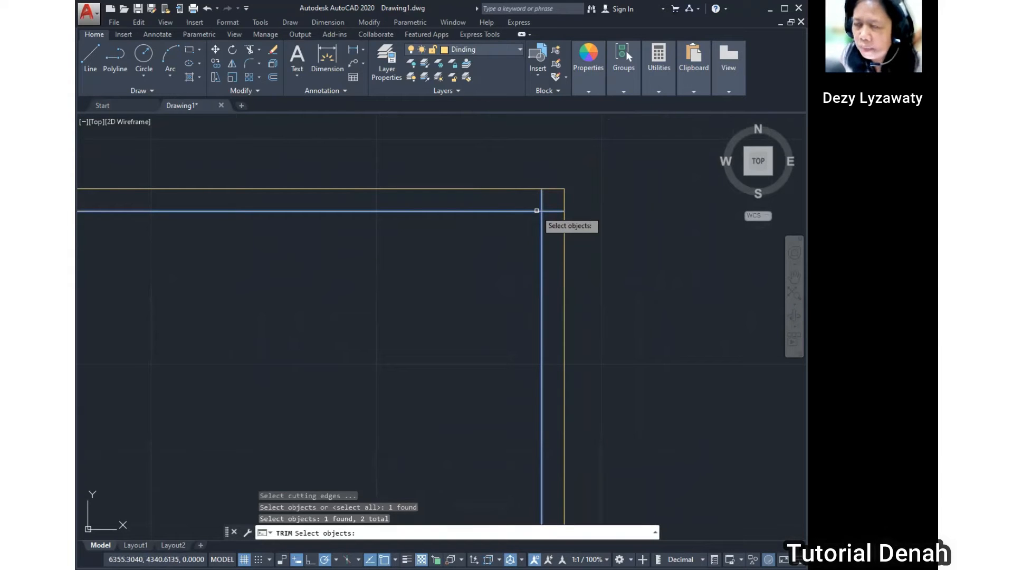
key(Return)
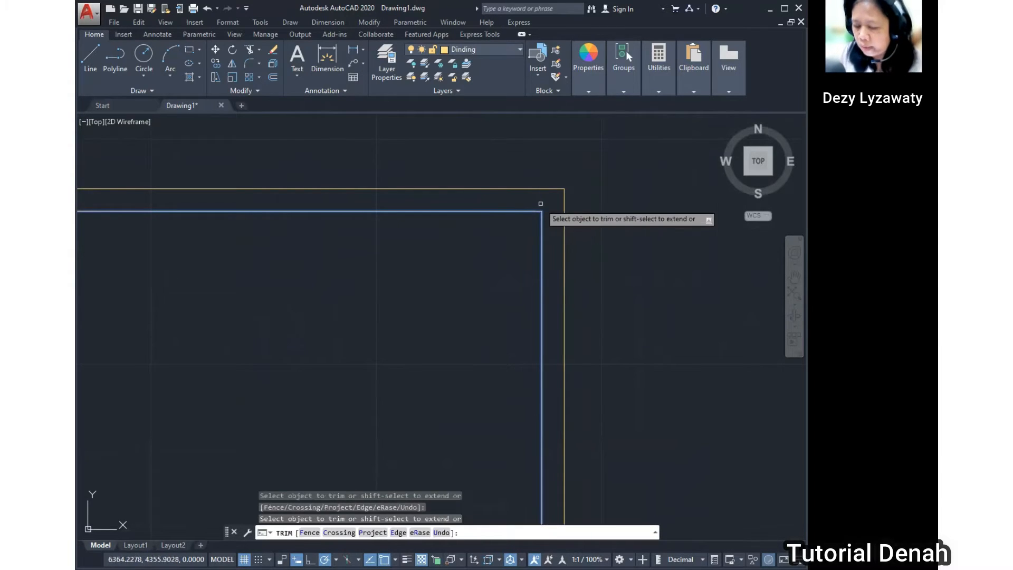
key(Return)
Step: Trim the overlapping ends of the inner wall lines at the room's upper-left corner
scroll(540, 205, down, 8)
scroll(454, 274, down, 3)
scroll(379, 275, up, 4)
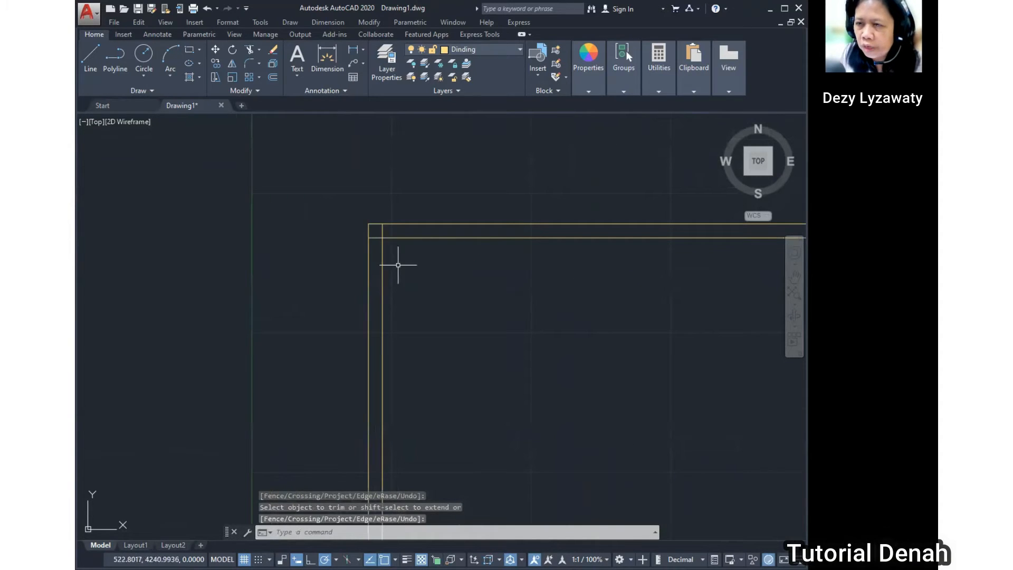
click(357, 21)
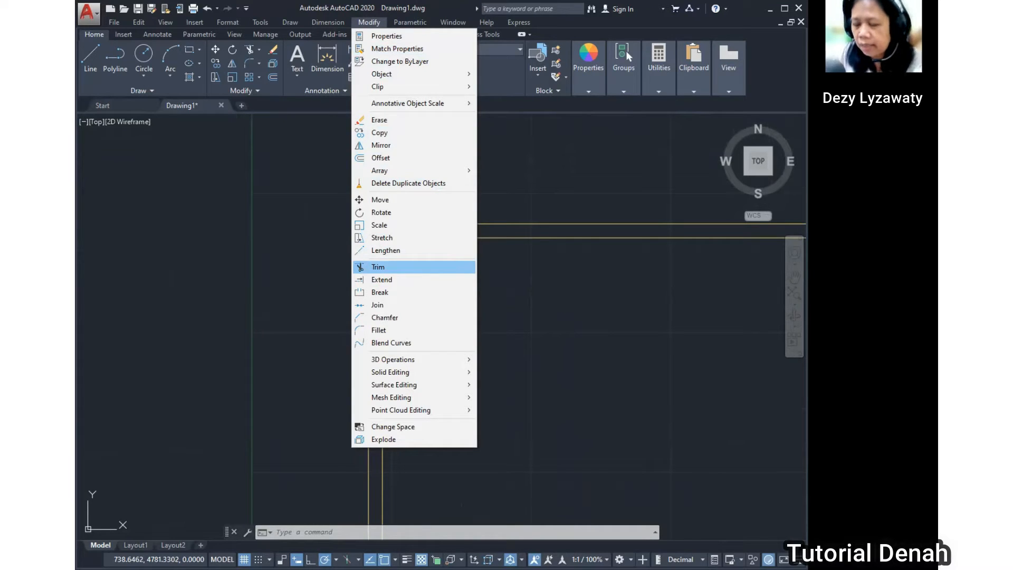
click(377, 267)
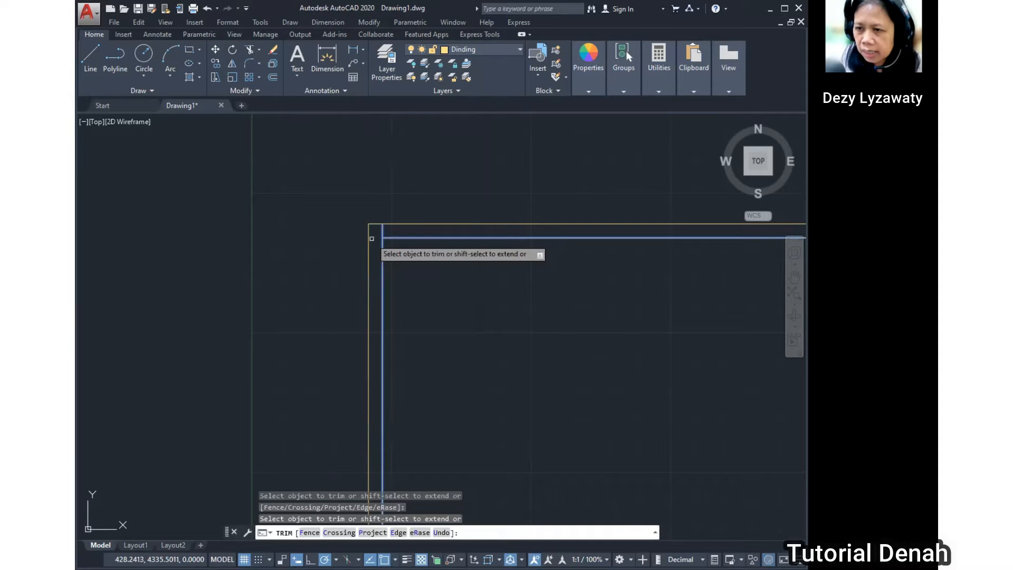
click(382, 234)
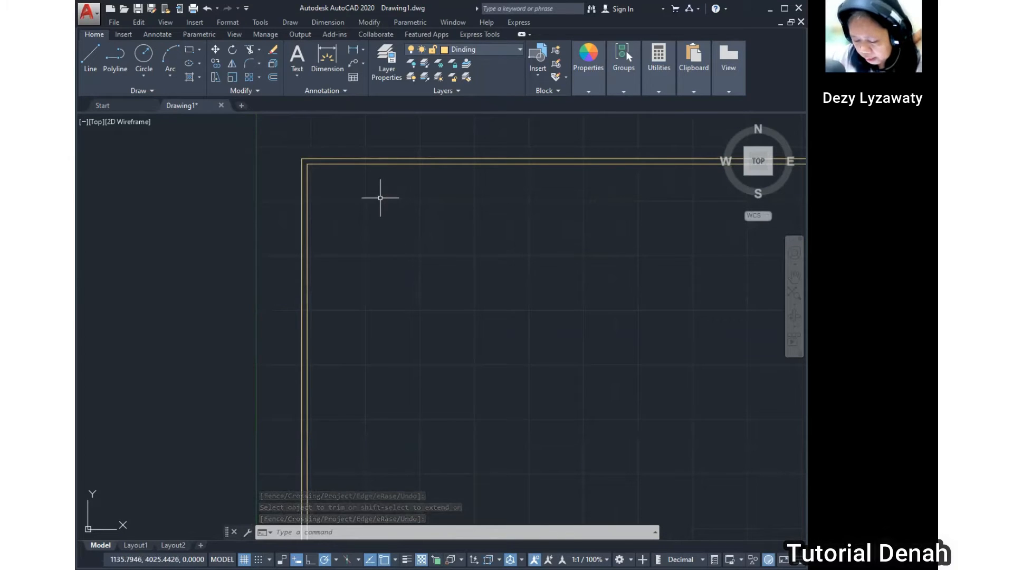
scroll(374, 186, down, 5)
middle_drag(478, 248, 416, 251)
scroll(391, 219, up, 2)
middle_drag(391, 220, 391, 240)
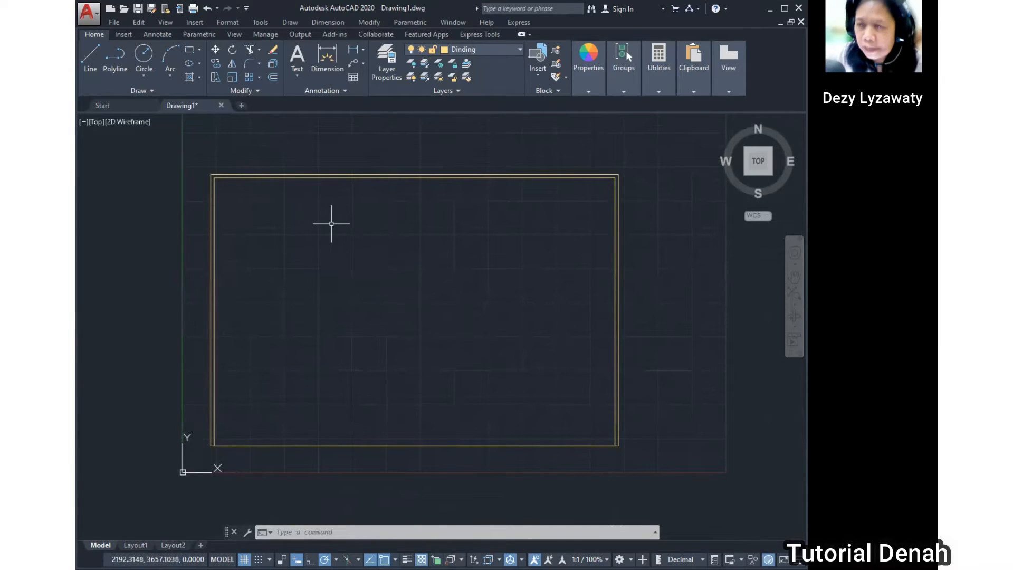
middle_drag(393, 362, 409, 299)
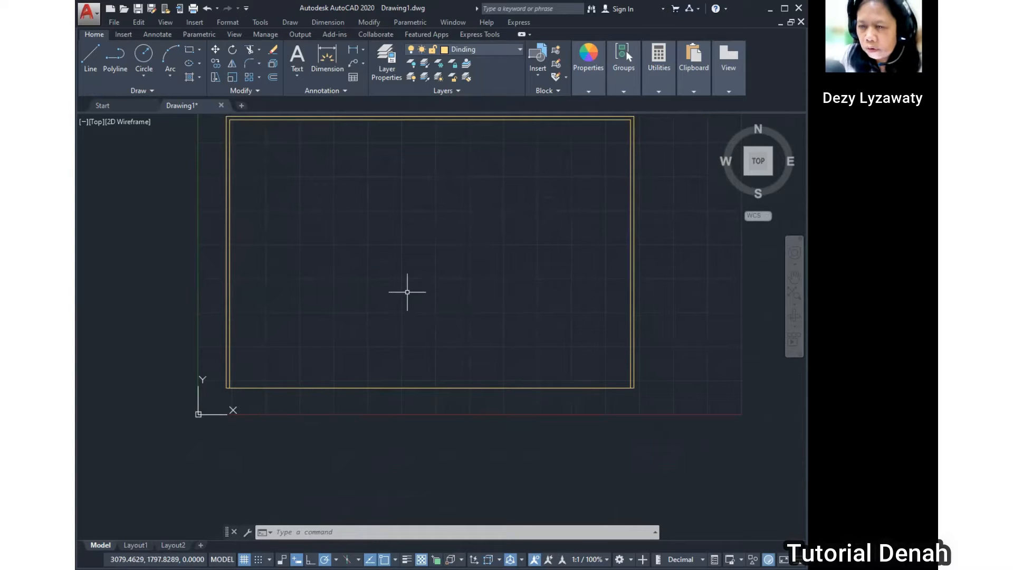
Step: Make Lemari the current layer and draw a 750 by 300 mm rectangle from the room's inner lower-left corner
click(492, 51)
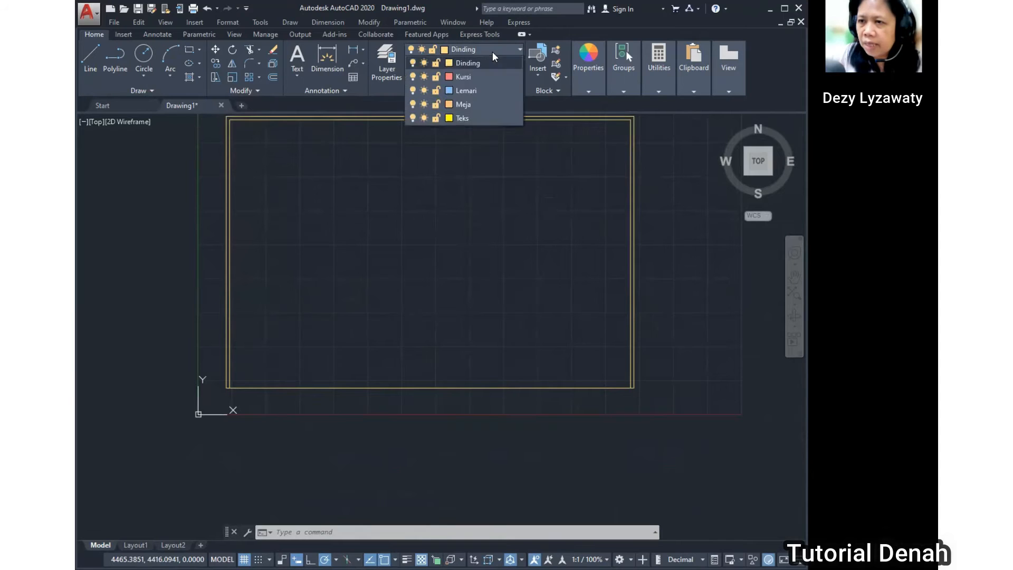
click(483, 134)
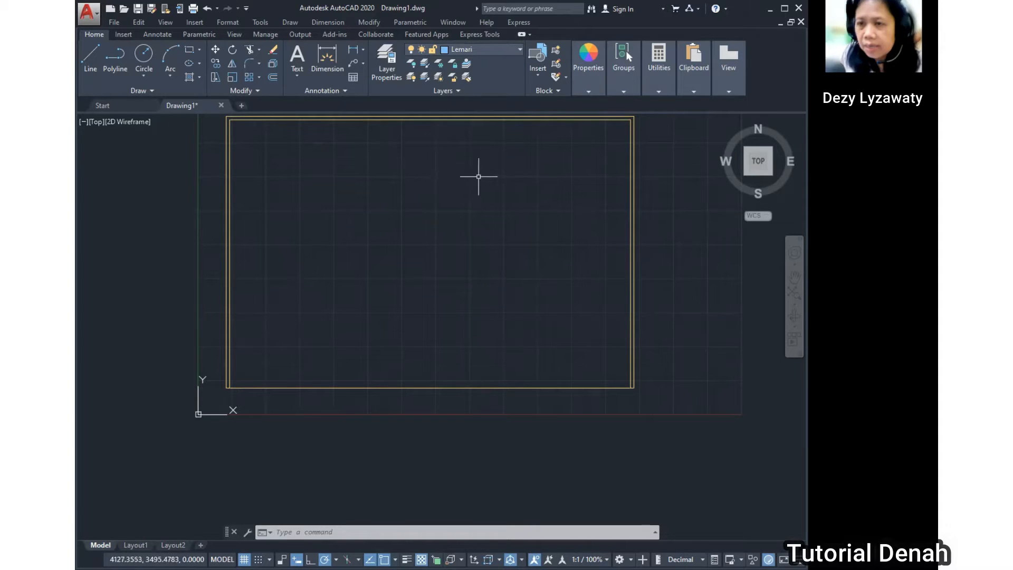
click(291, 23)
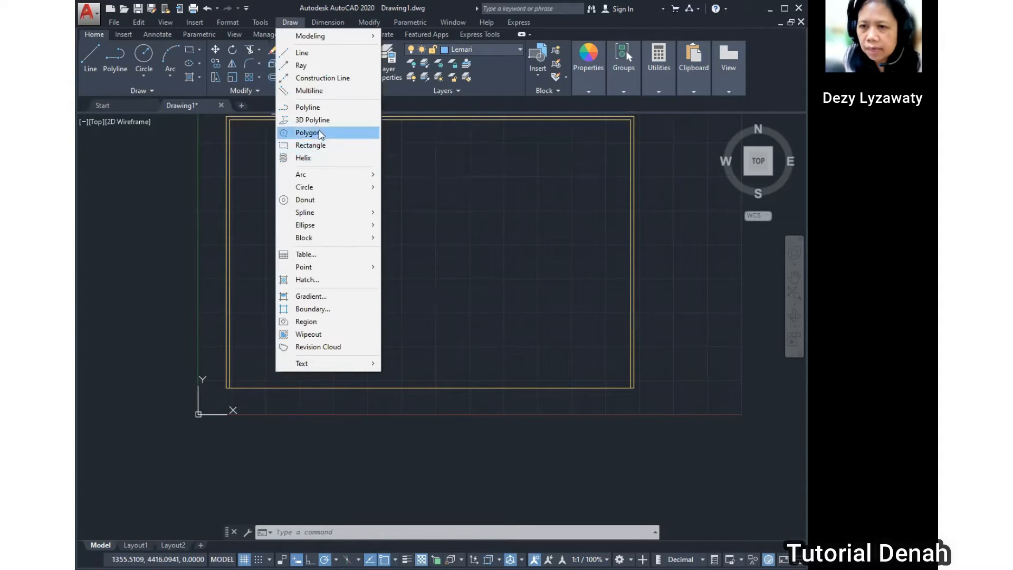
click(323, 146)
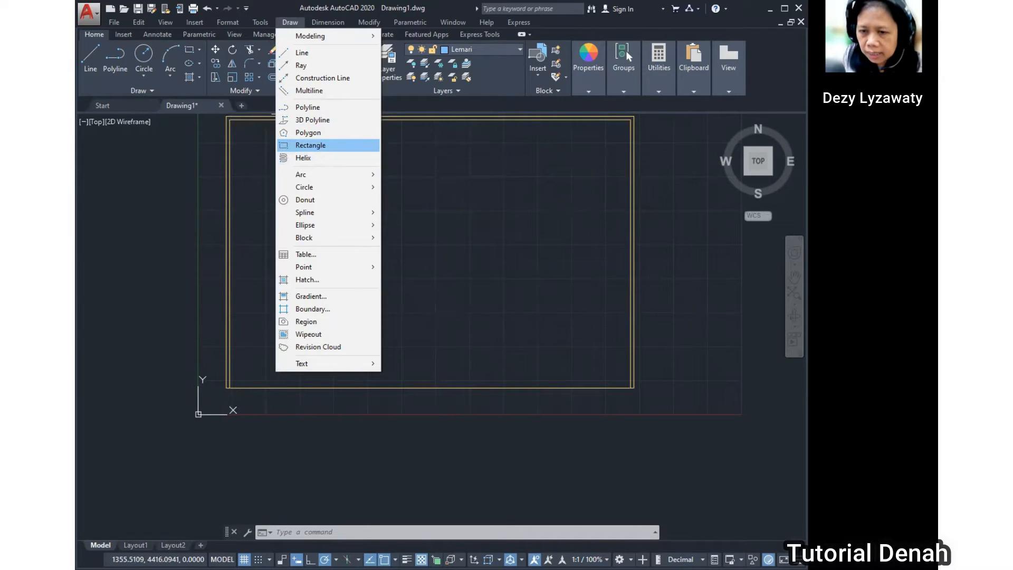
click(230, 388)
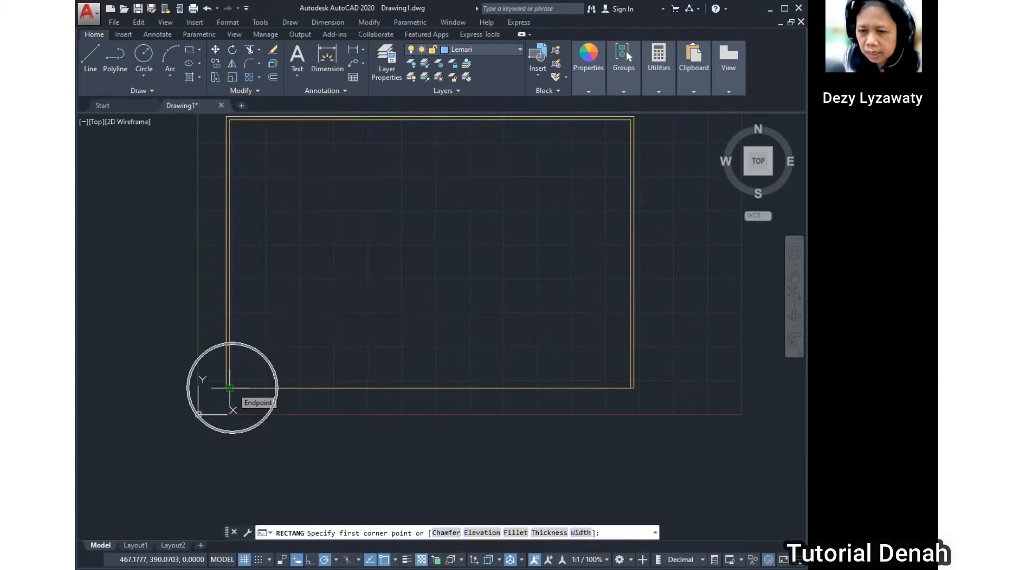
click(230, 388)
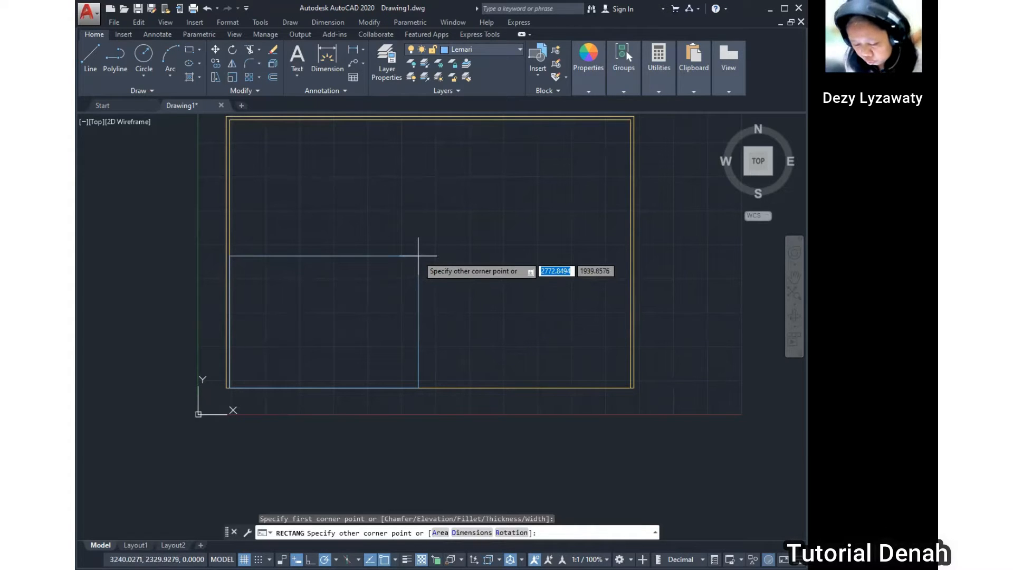
text(750)
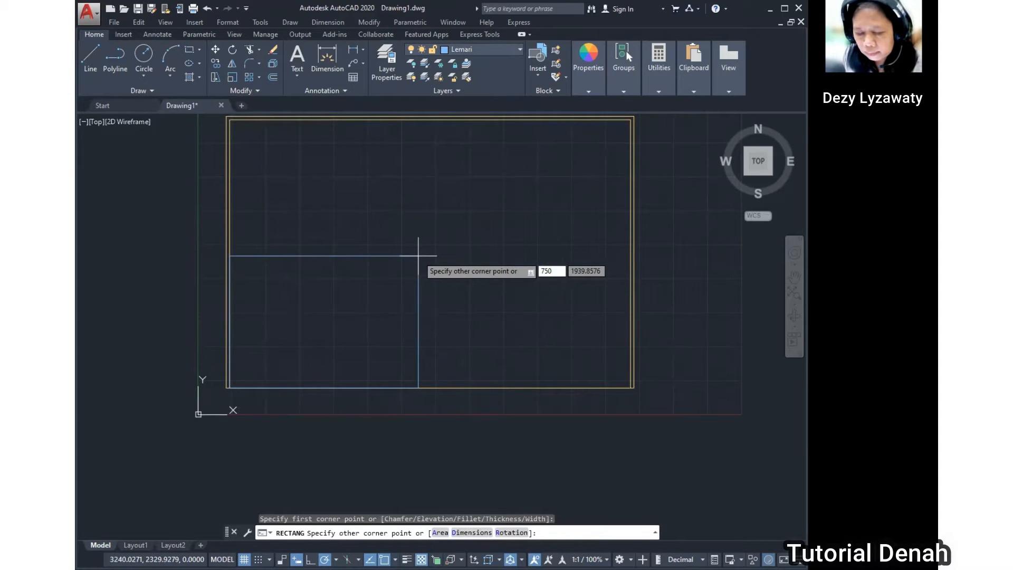
key(Tab)
text(300)
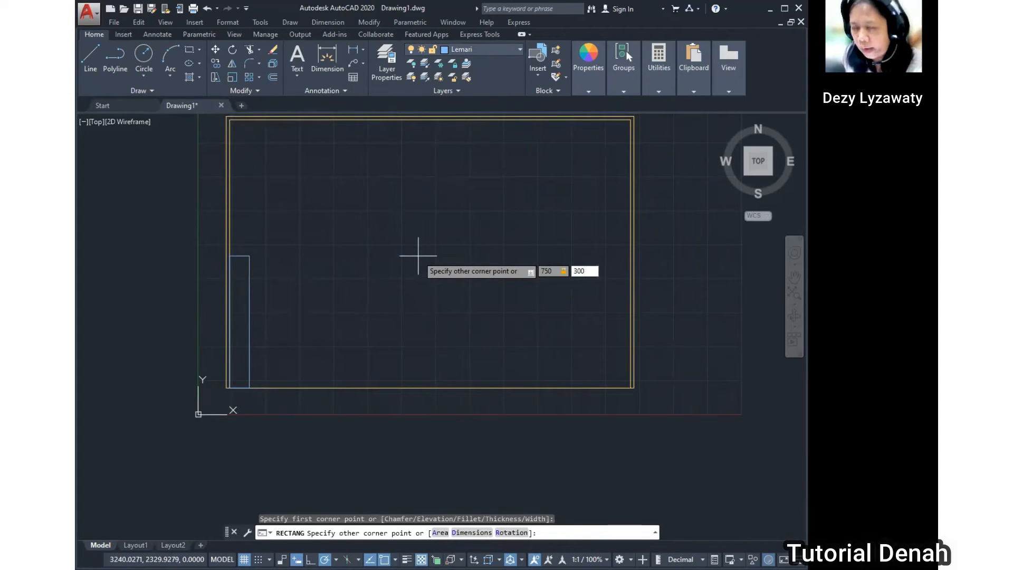
key(Return)
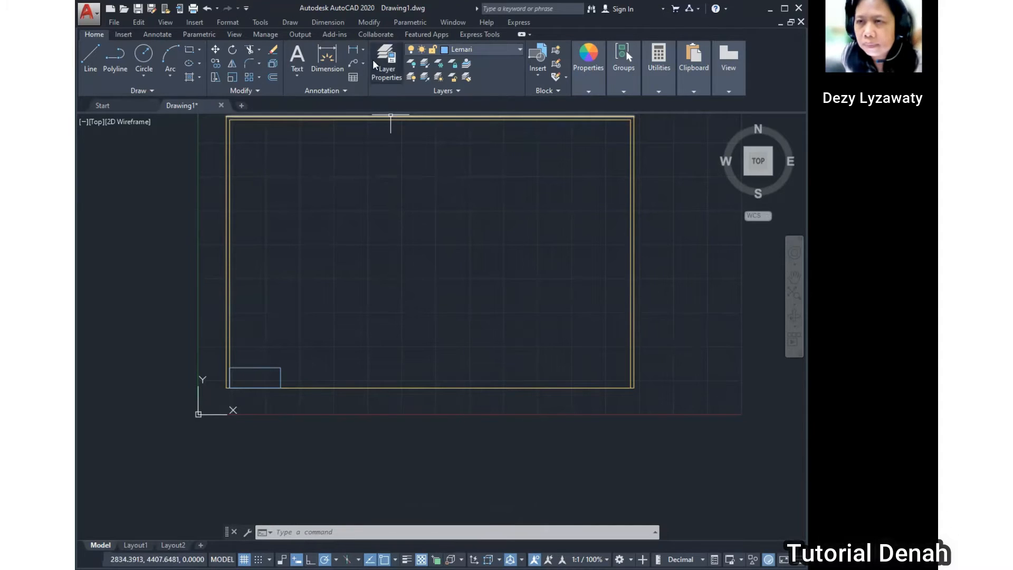
Step: Copy the cabinet rectangle 2250 mm to the right along the bottom wall
click(364, 22)
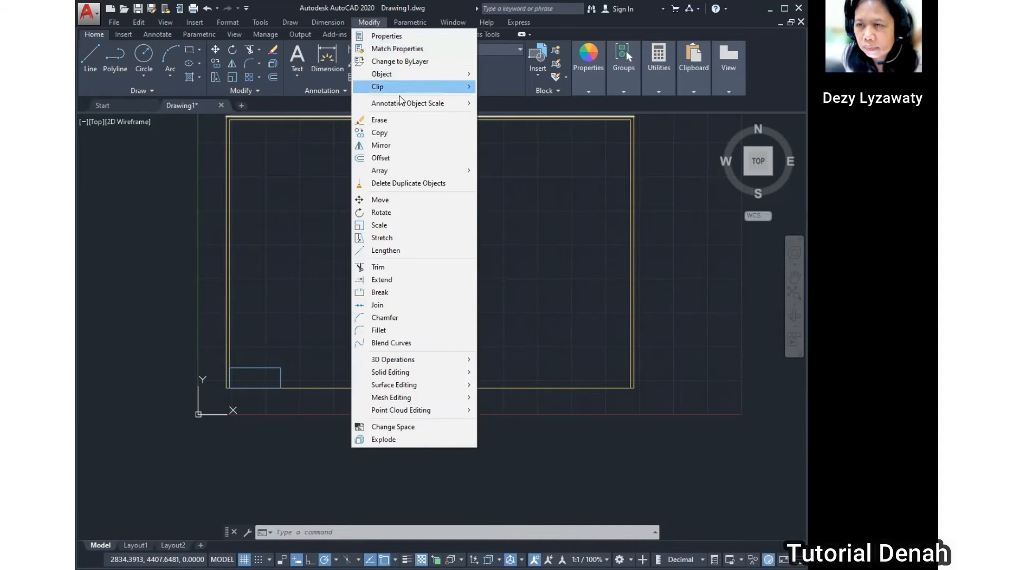
click(396, 134)
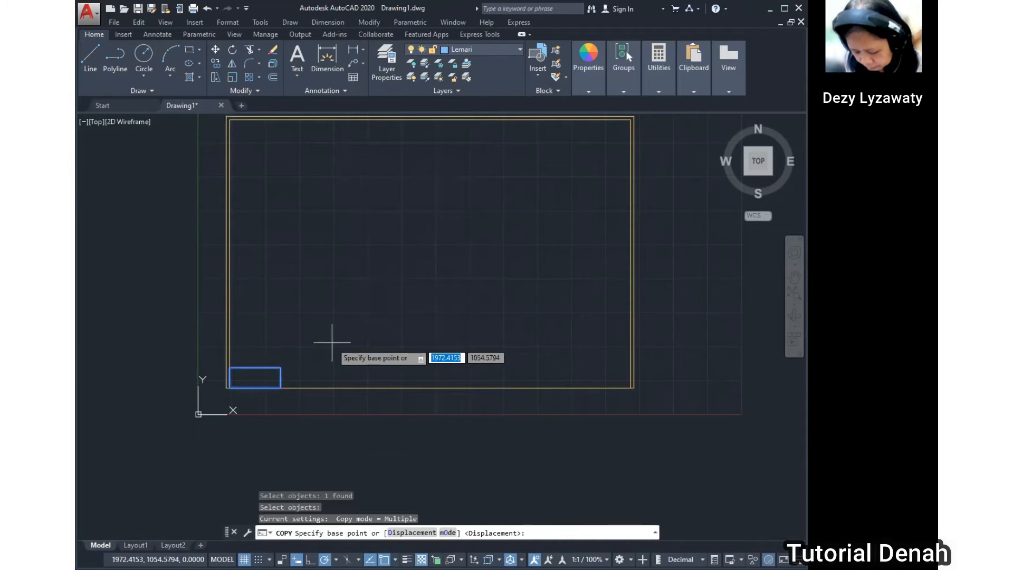
click(346, 309)
text(22)
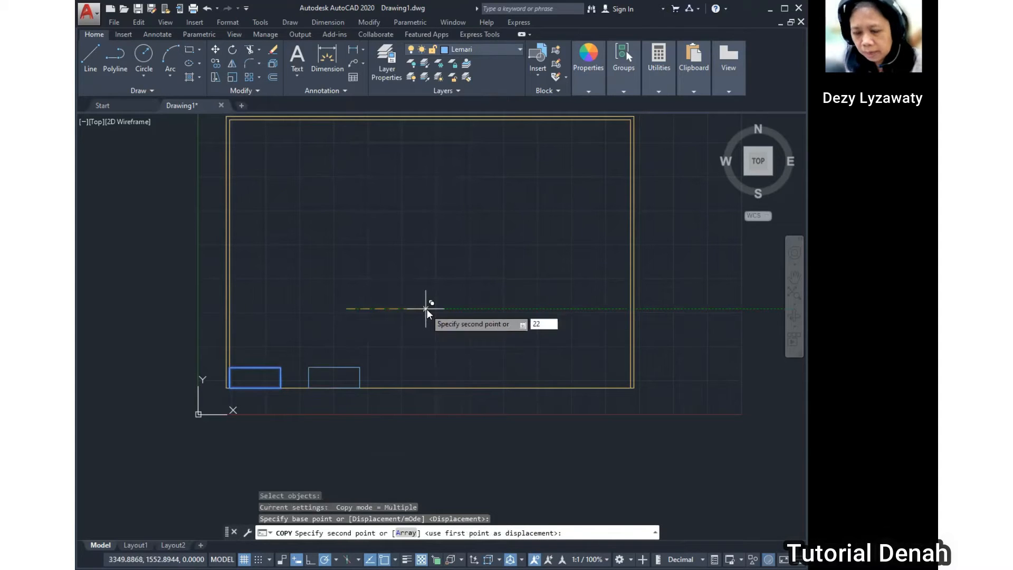
text(50)
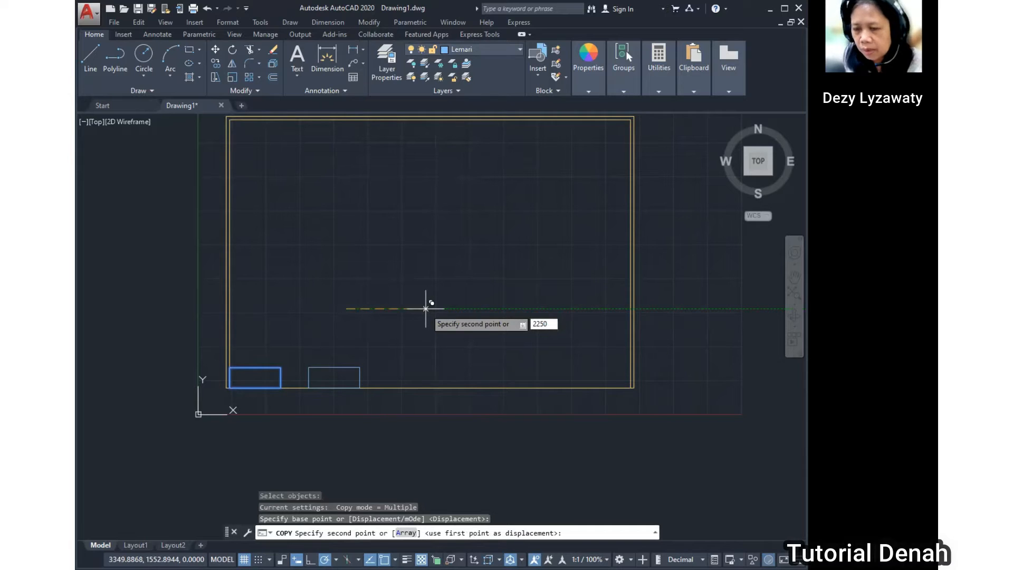
key(Return)
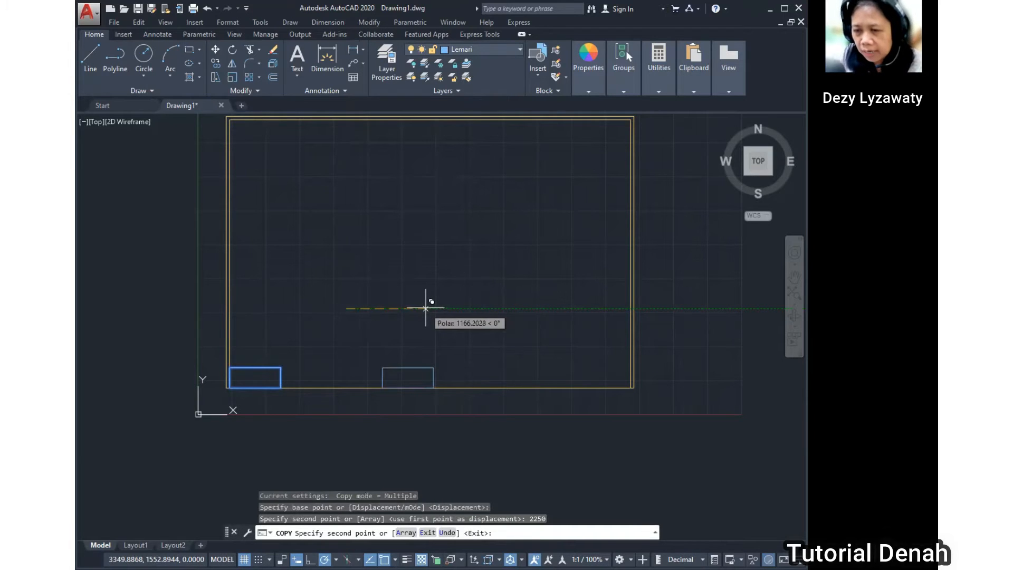
key(Return)
Step: Draw a line along the bottom wall joining the facing lower corners of the two cabinet rectangles
scroll(394, 343, up, 2)
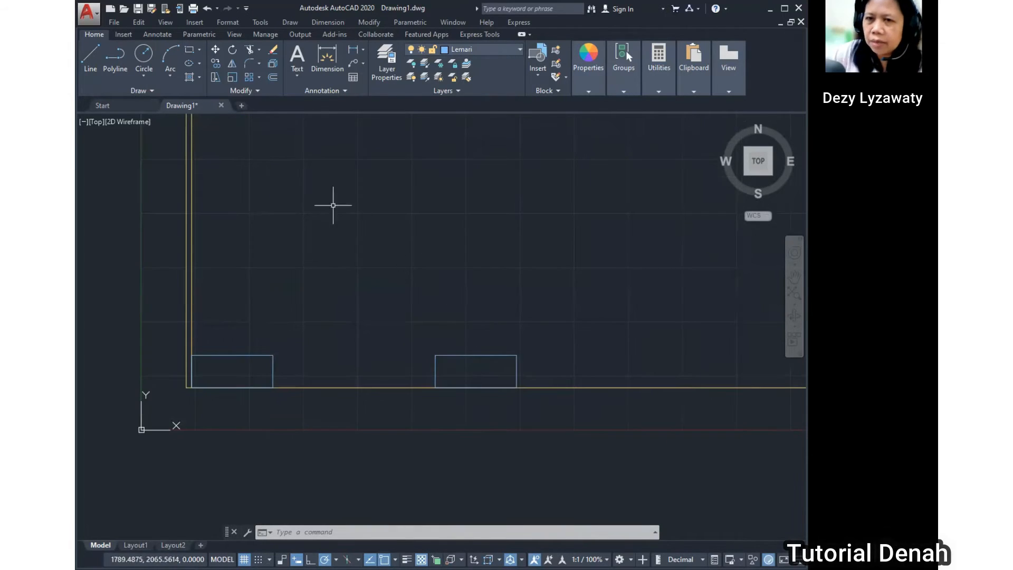
click(289, 27)
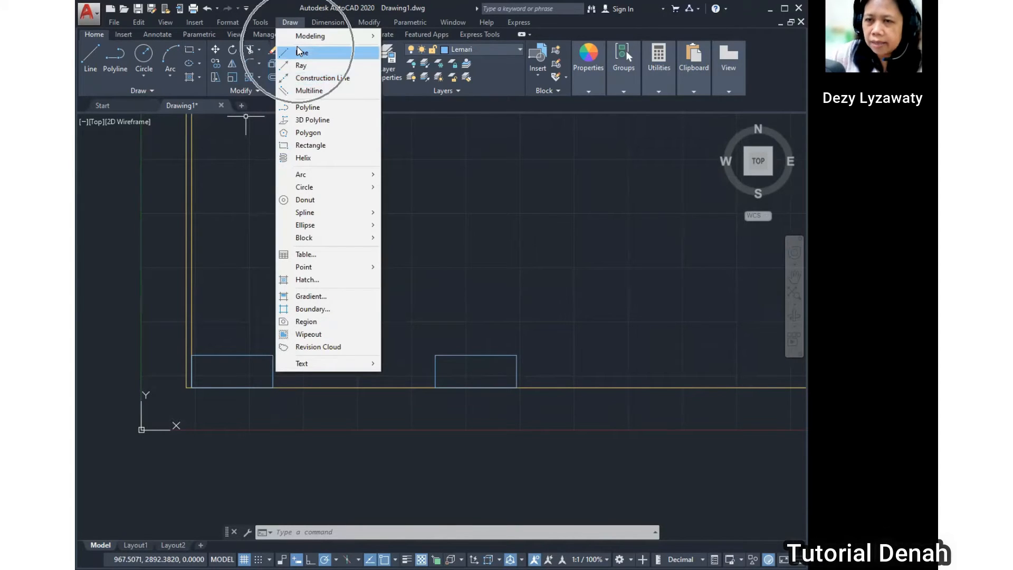
click(301, 52)
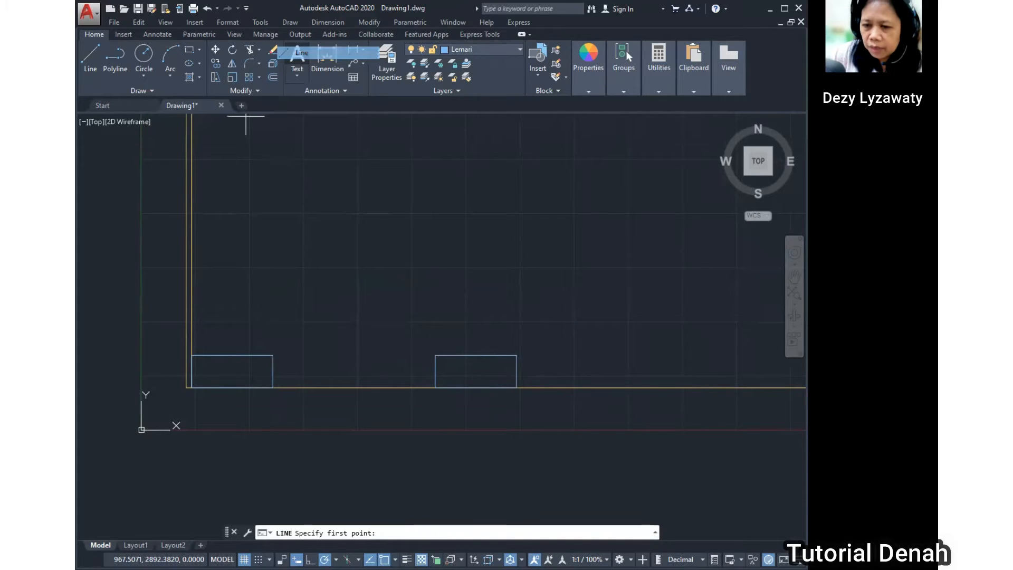
click(273, 388)
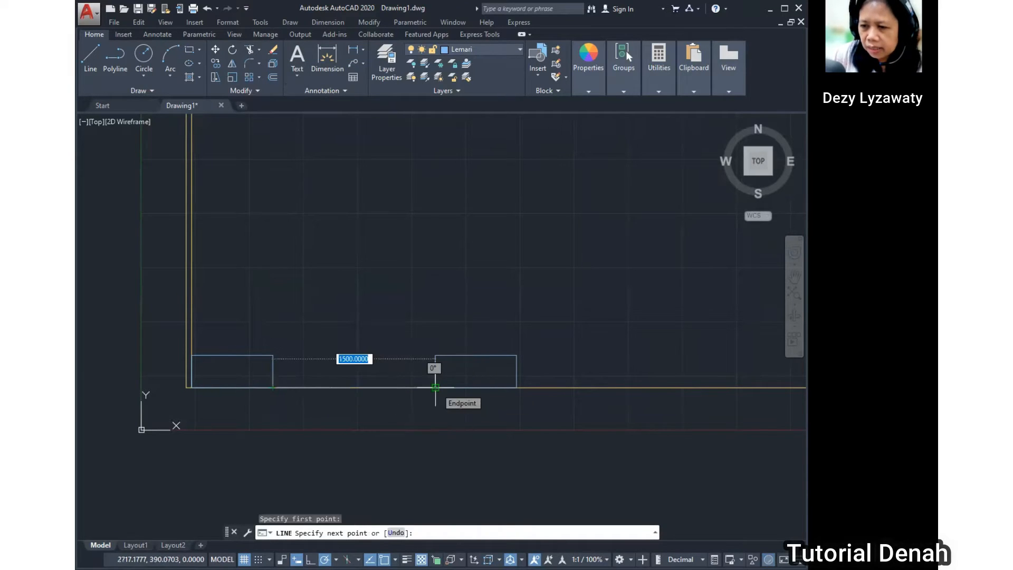
click(435, 387)
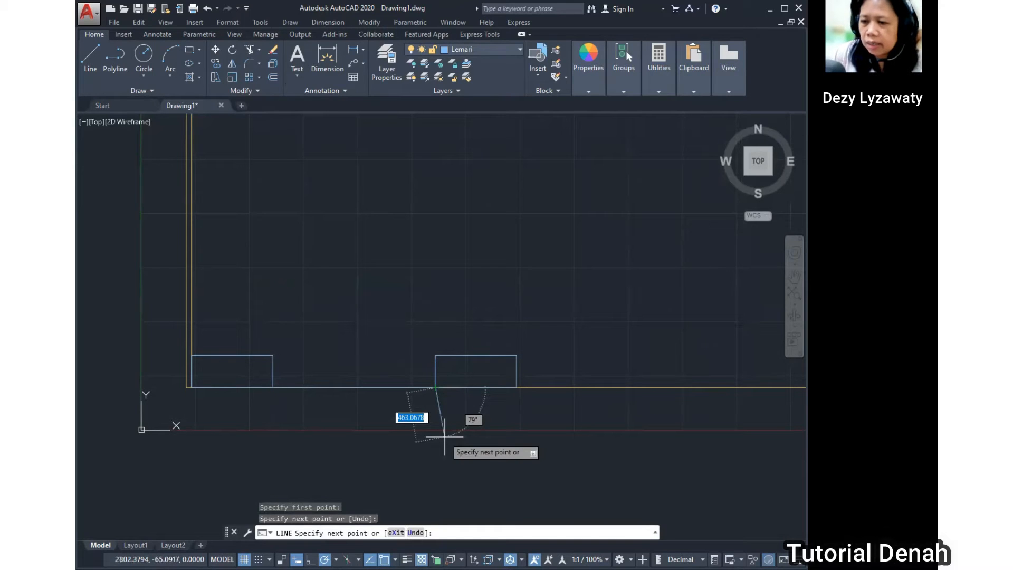
key(Return)
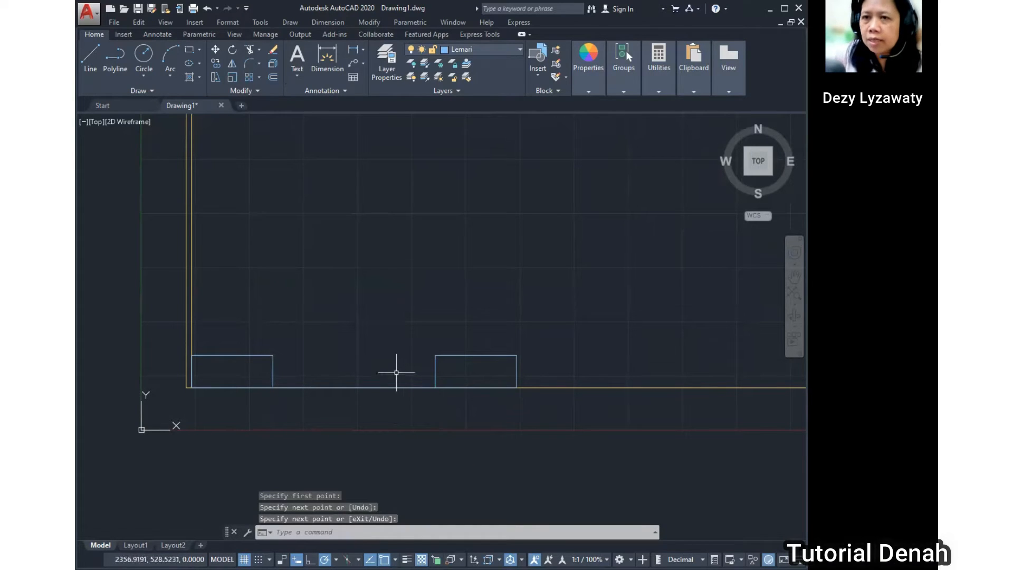
Step: Draw a three-point arc between the facing upper corners of the two rectangles, bulging about 210 mm into the room
click(290, 23)
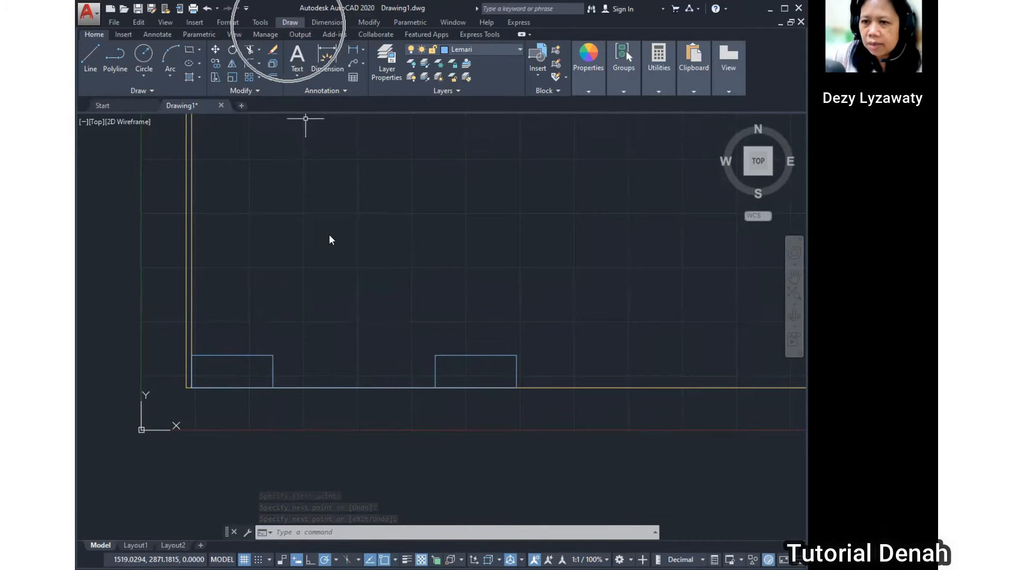
mouse_move(338, 173)
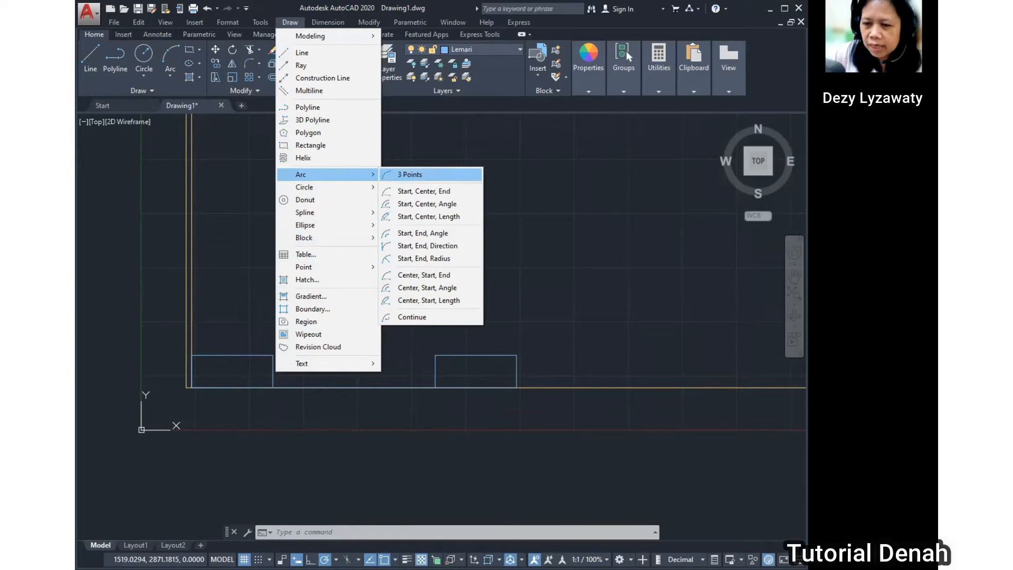
click(409, 174)
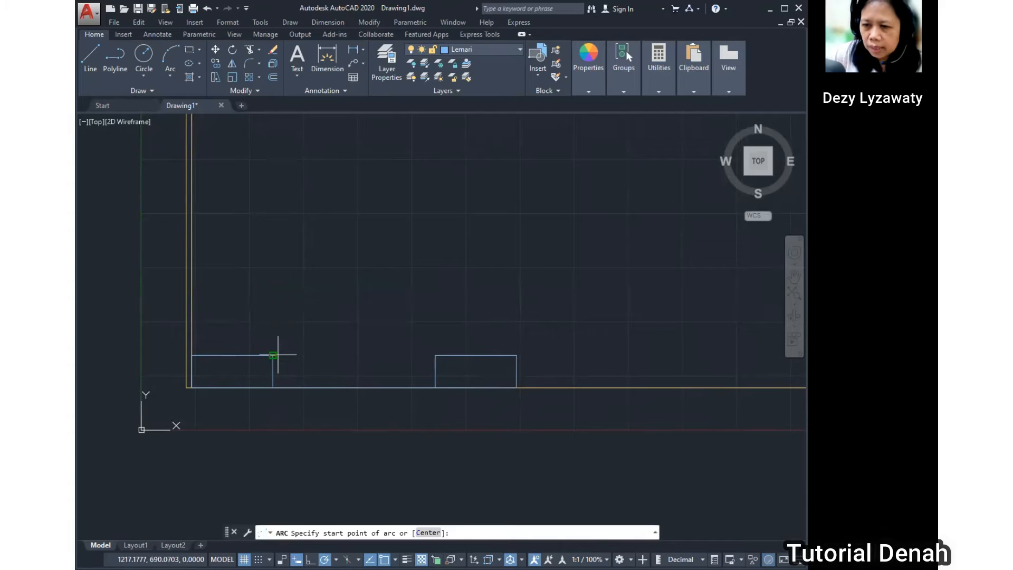
click(278, 354)
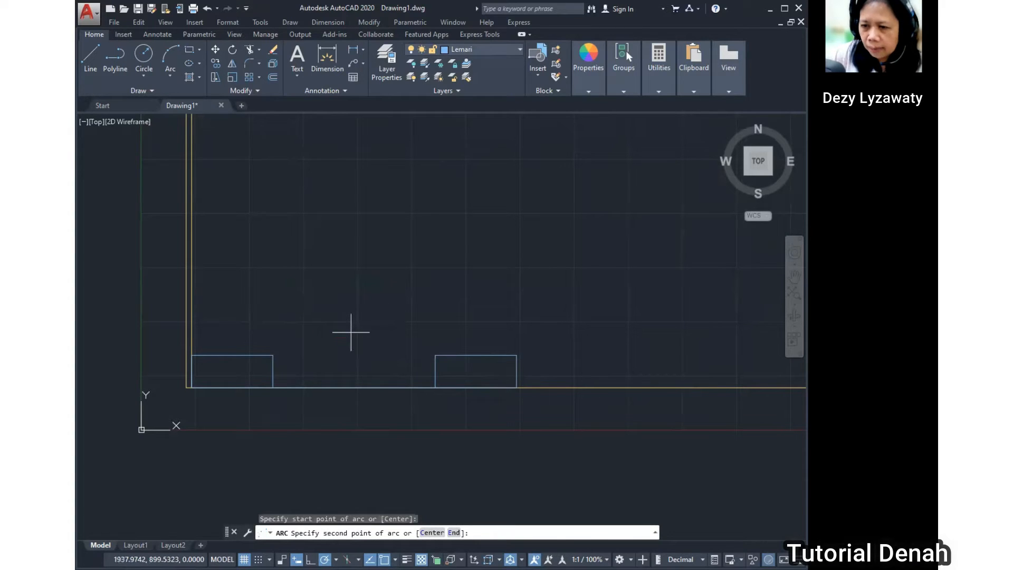
click(351, 333)
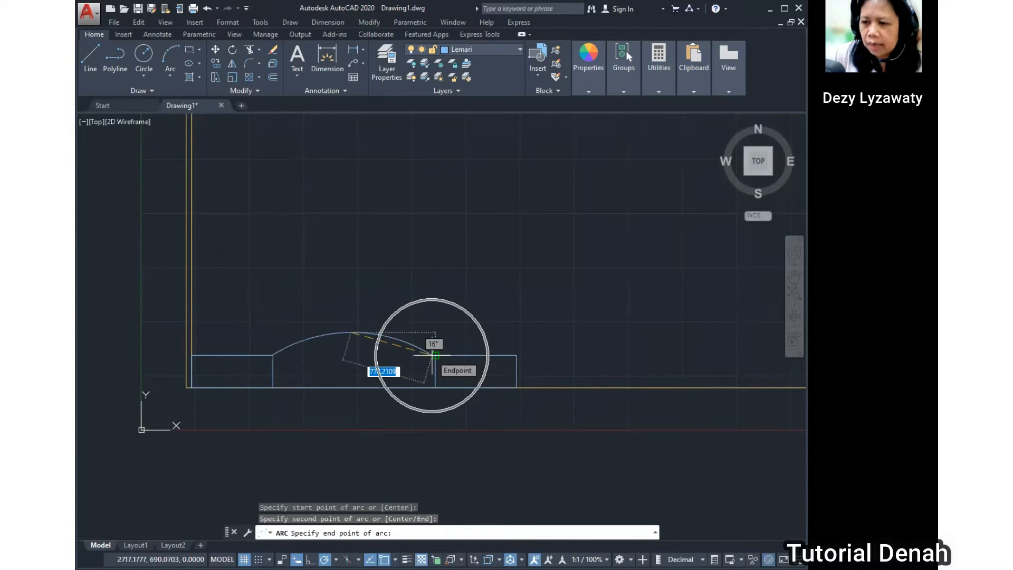
click(435, 355)
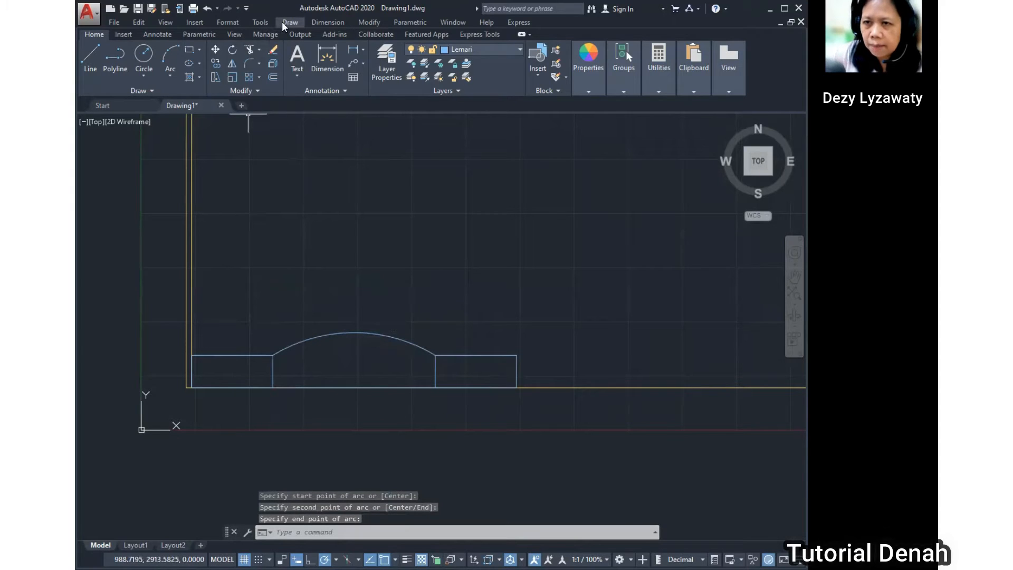
Step: Draw two crossing diagonal lines between opposite corners of the left cabinet rectangle
click(284, 22)
click(298, 53)
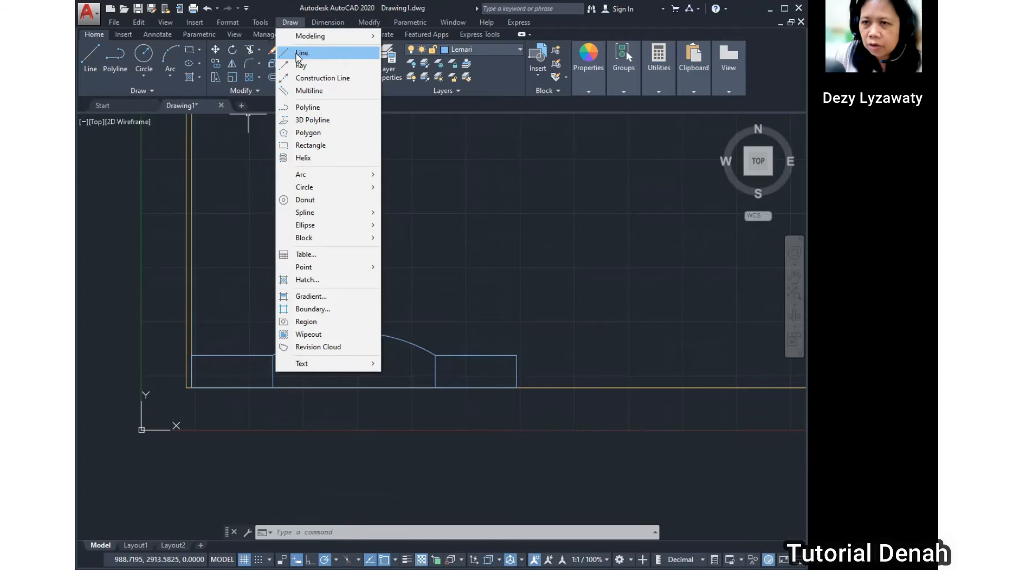
click(299, 53)
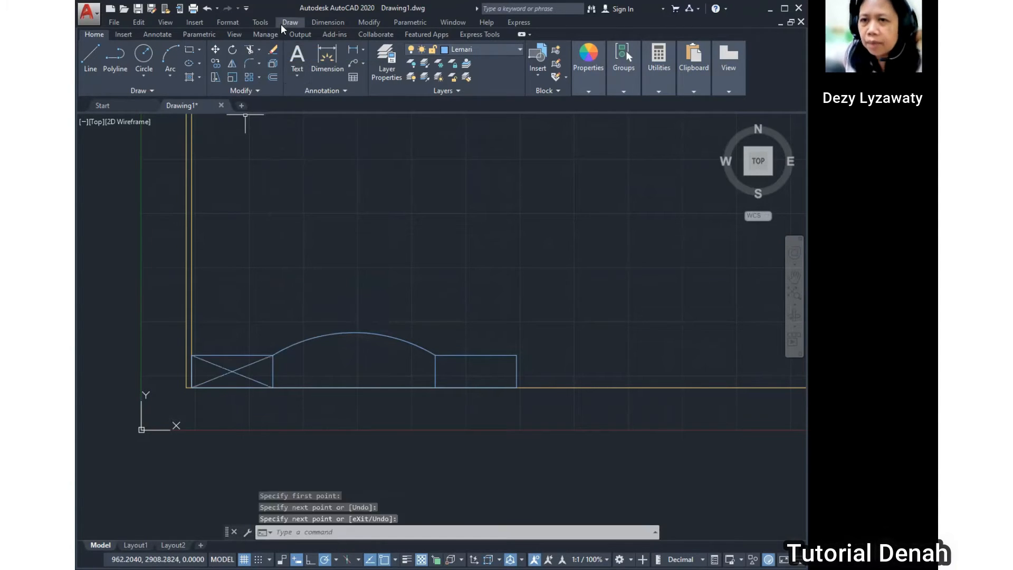
Step: Draw two crossing diagonal lines between opposite corners of the right cabinet rectangle
click(289, 22)
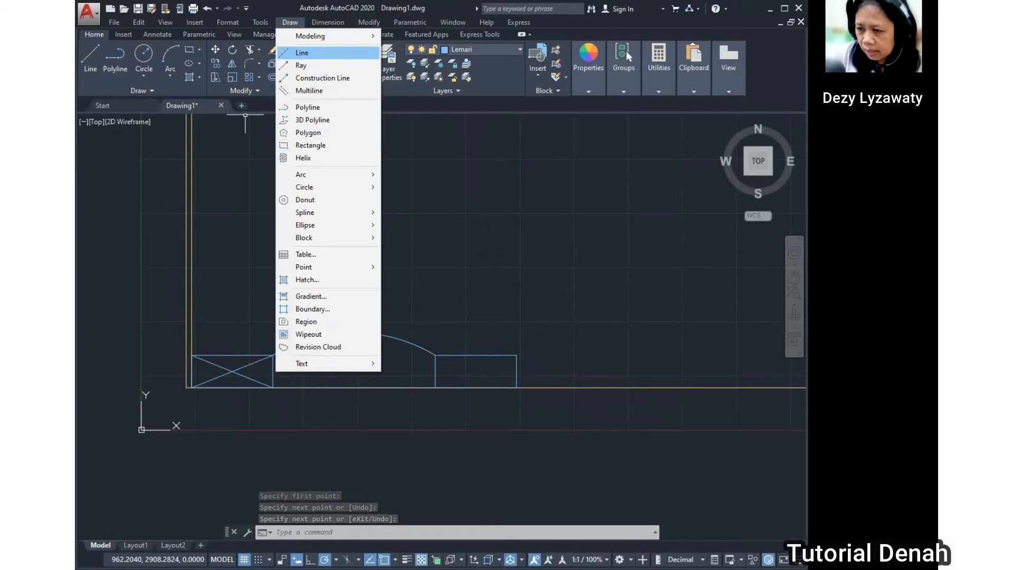
click(287, 22)
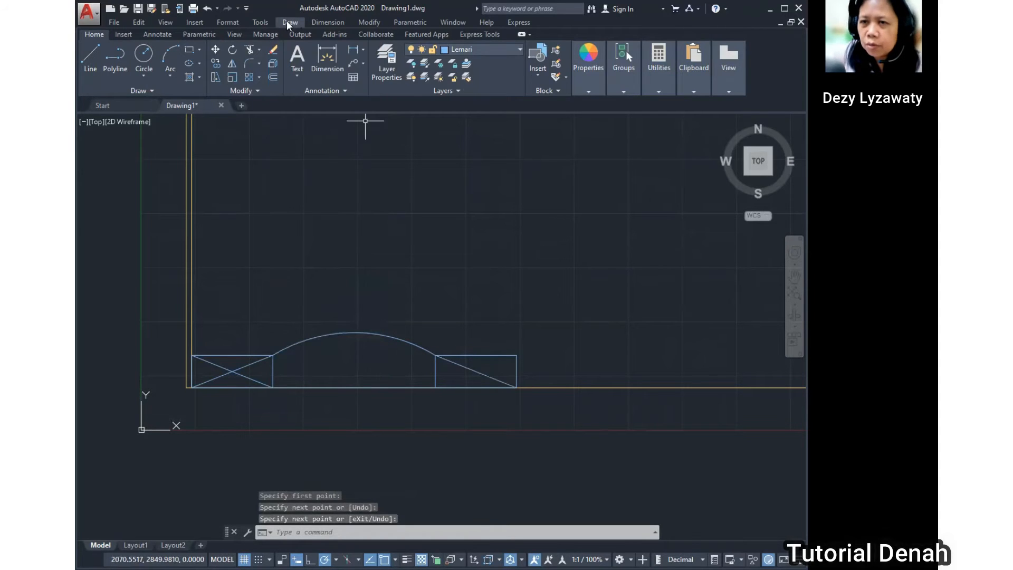
click(287, 22)
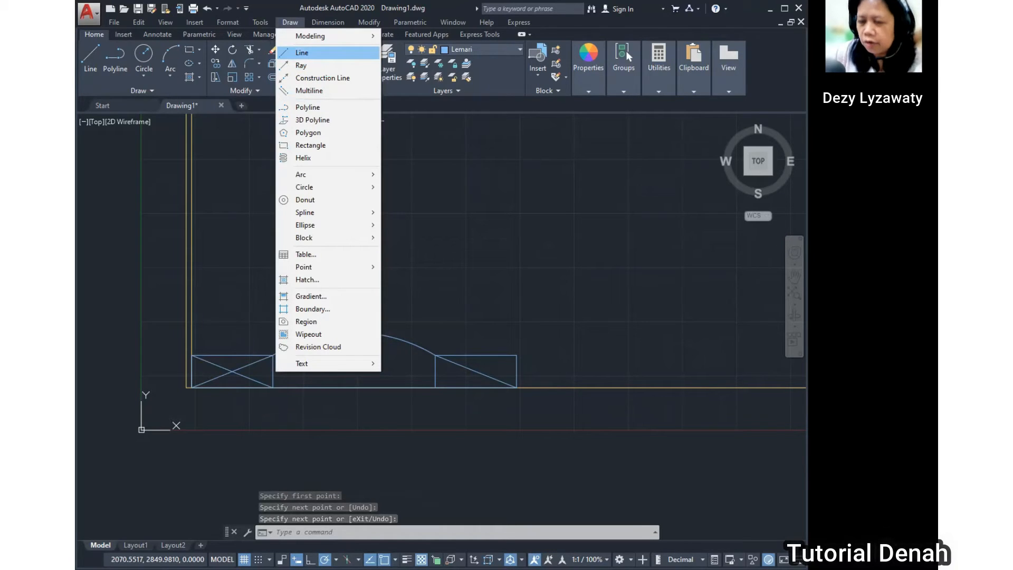
click(464, 319)
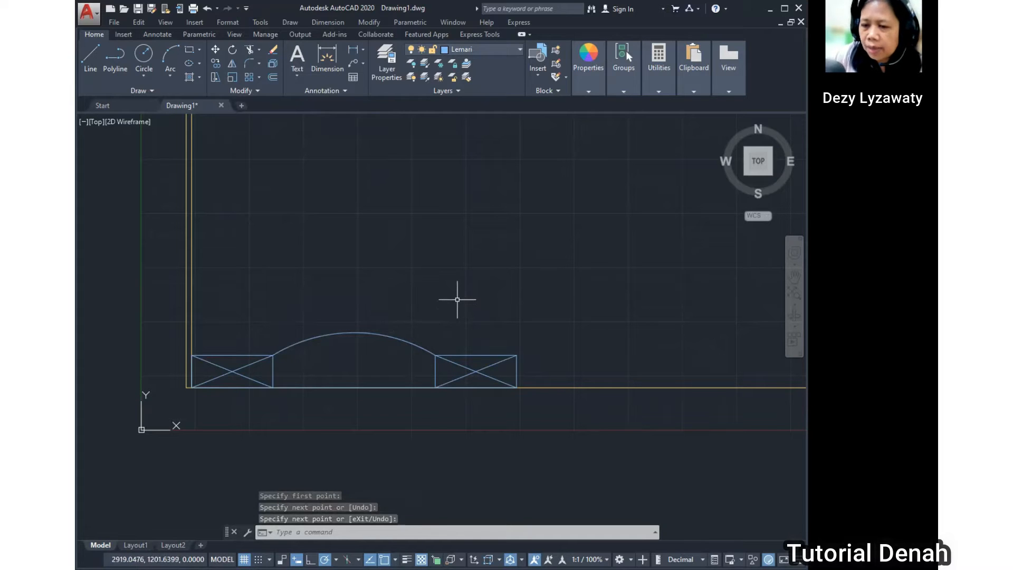
Step: Make Arsir the current layer
scroll(457, 299, down, 2)
middle_drag(496, 296, 473, 357)
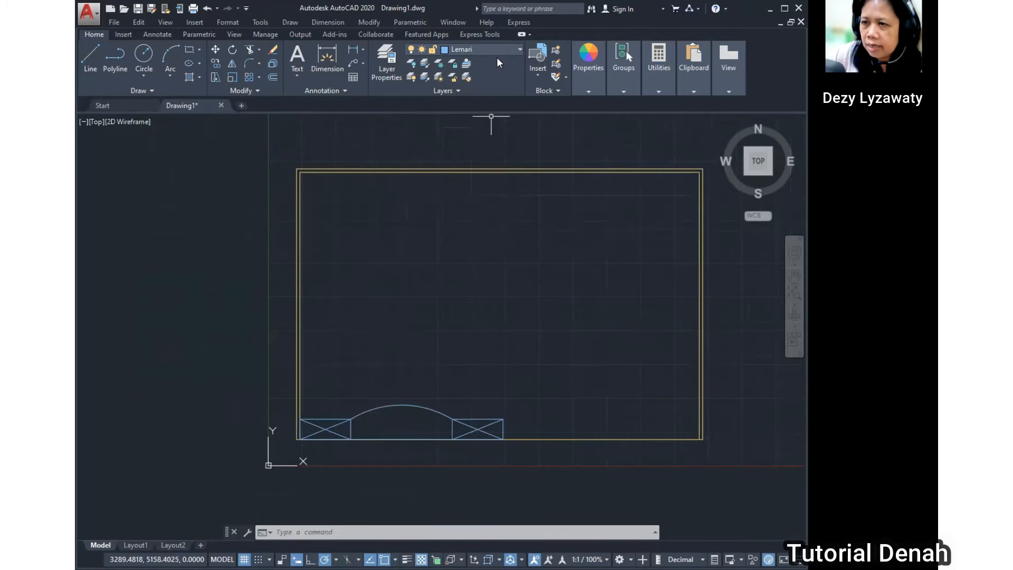
click(293, 22)
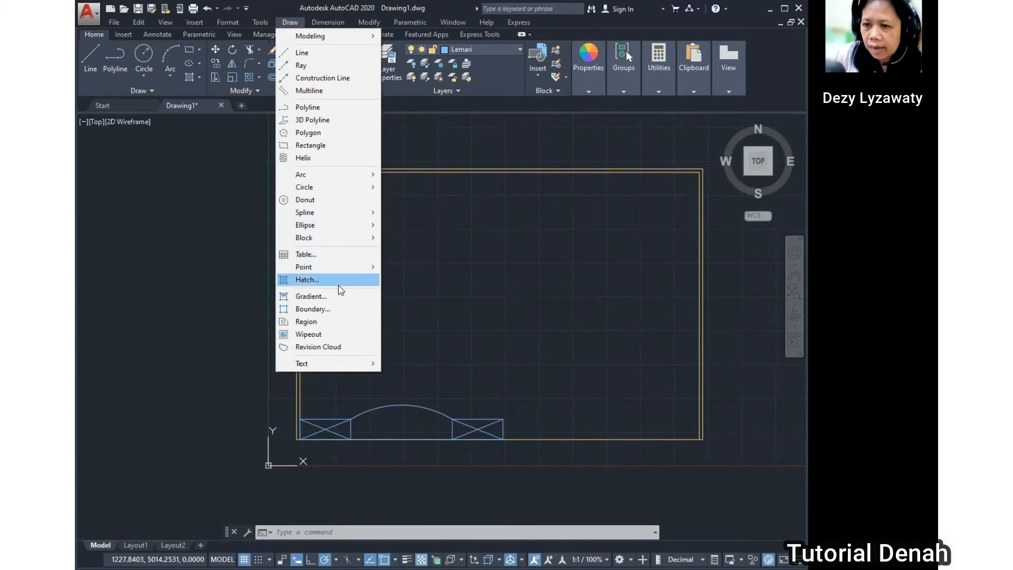
click(337, 282)
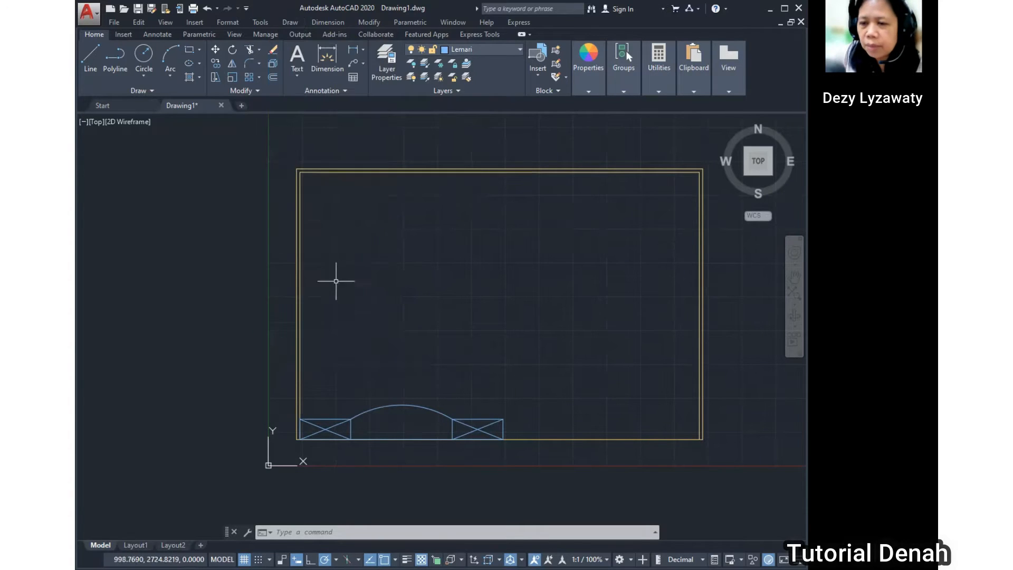
click(493, 49)
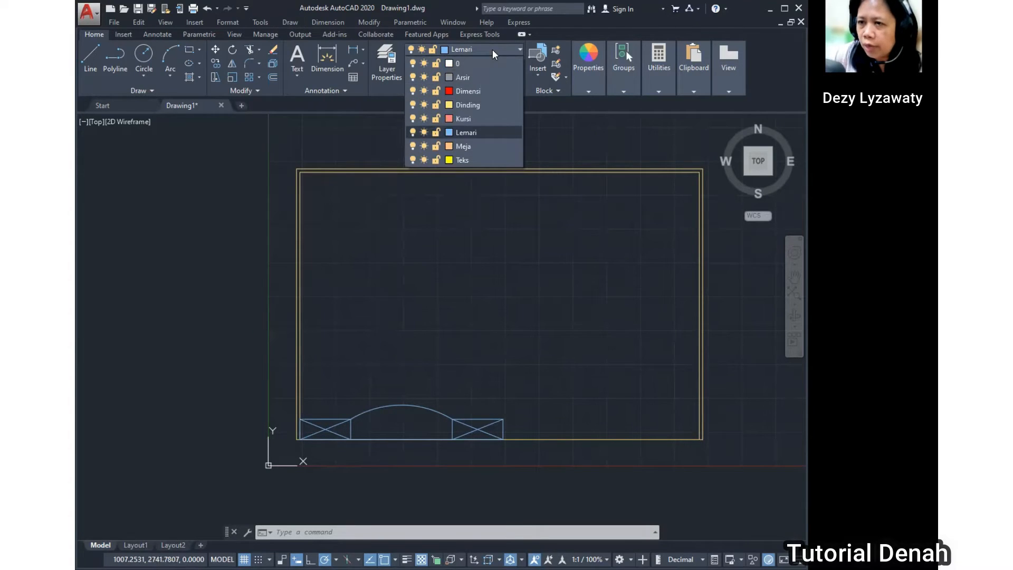
click(483, 78)
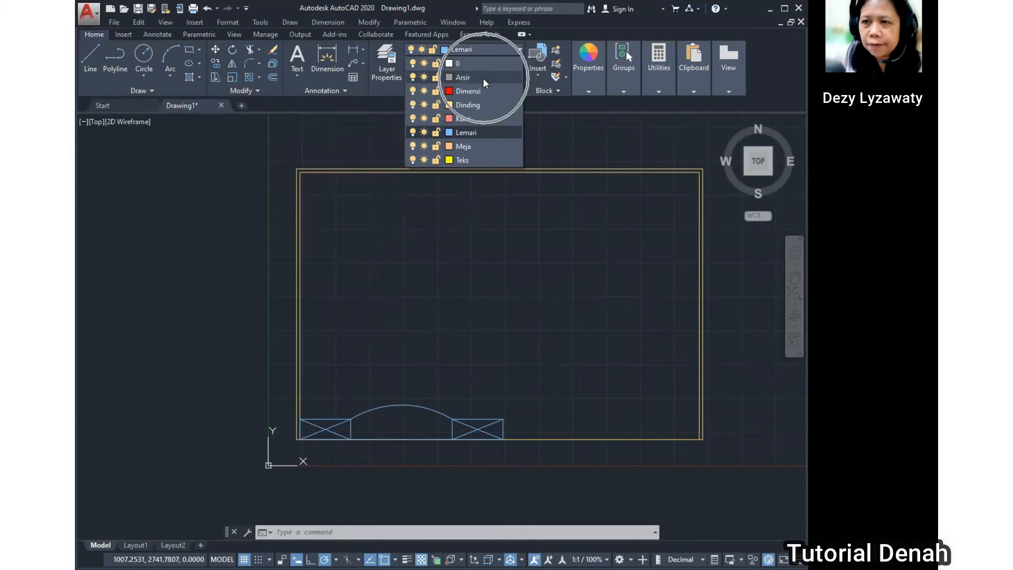
Step: Start a hatch and pick the cabinet's arched centre section and both crossed rectangles as the areas to fill
click(291, 23)
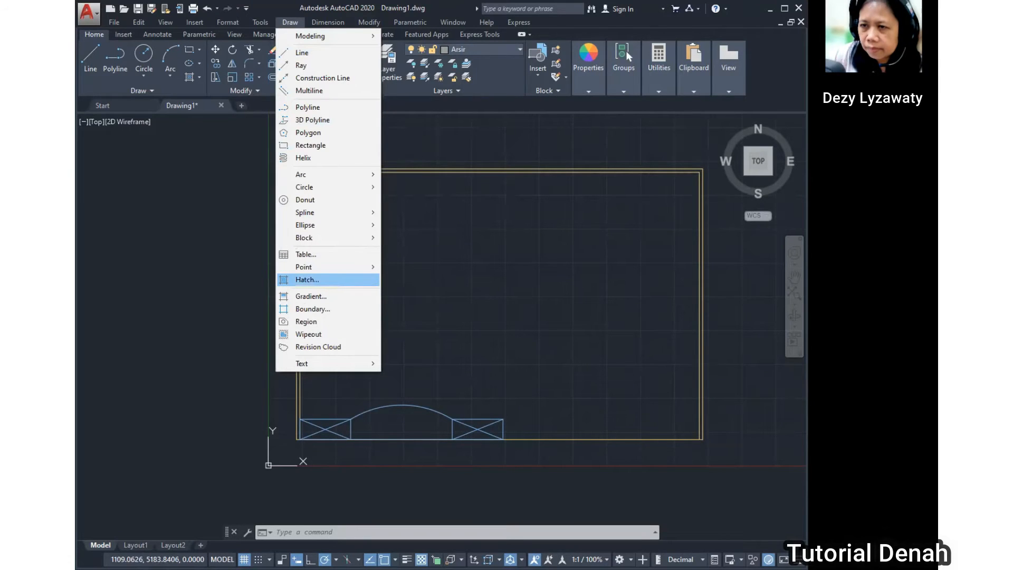
click(308, 279)
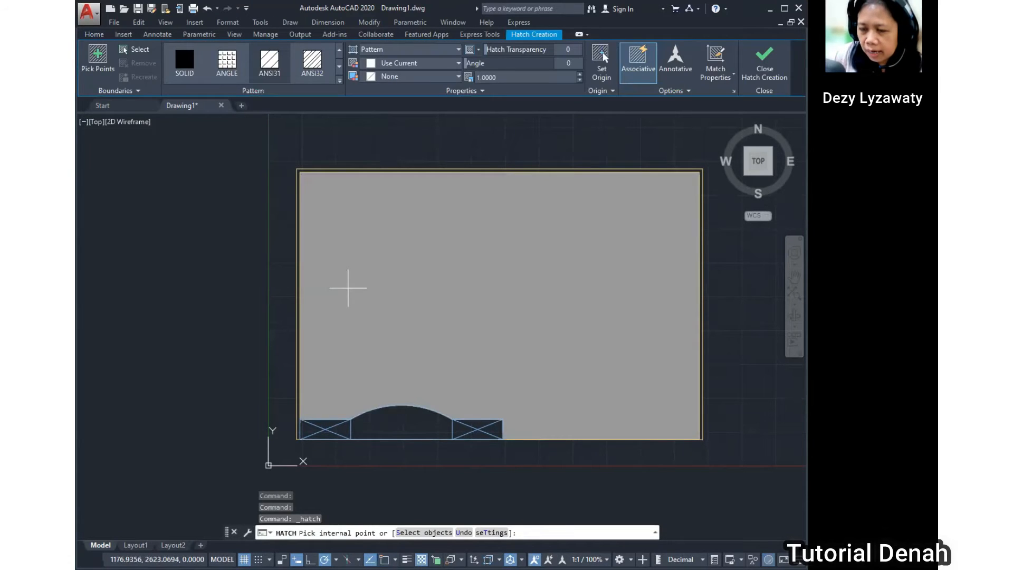
click(396, 422)
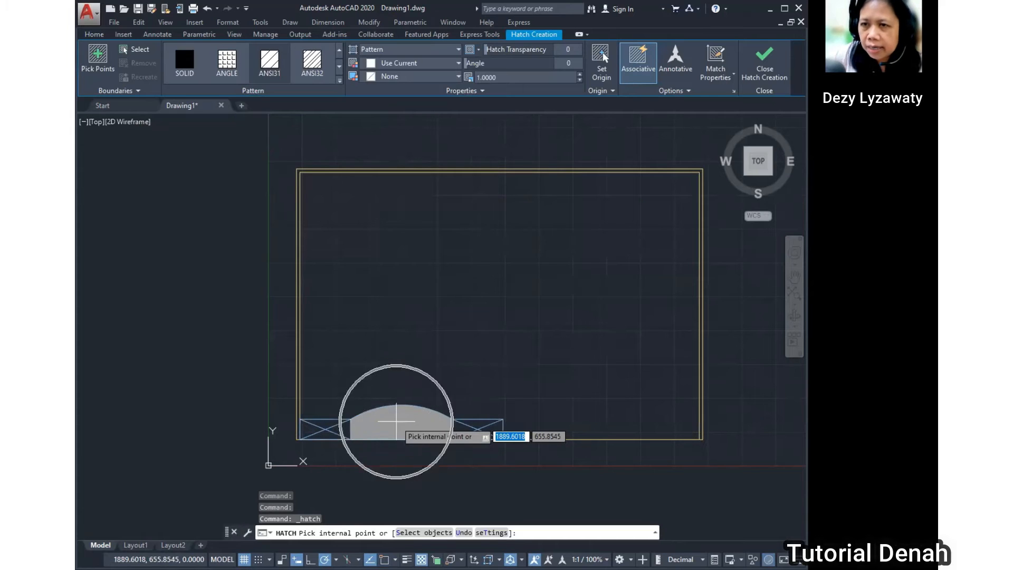
click(396, 422)
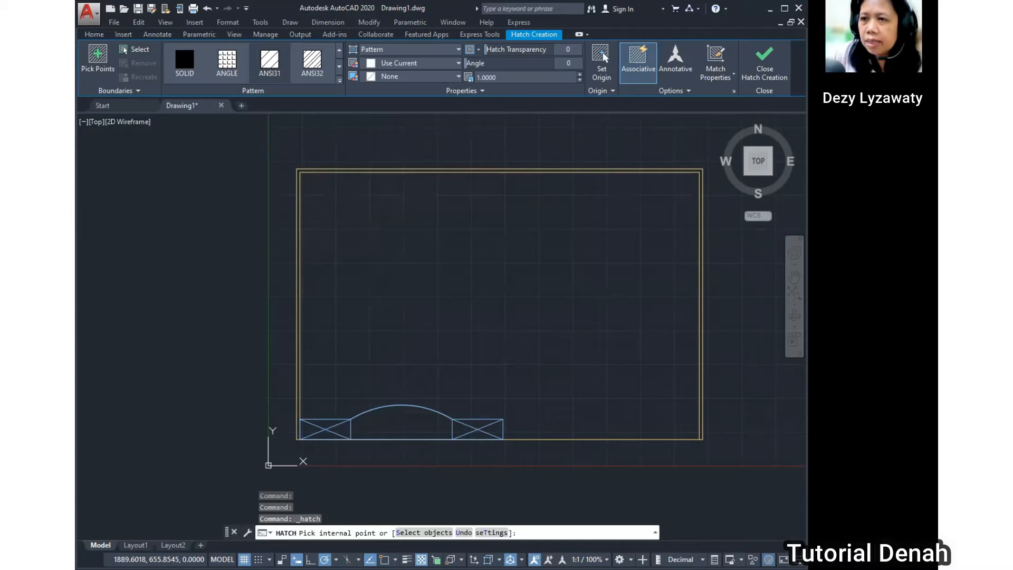
Step: Fill the picked cabinet areas with the ANSI31 hatch pattern at scale 200
click(523, 77)
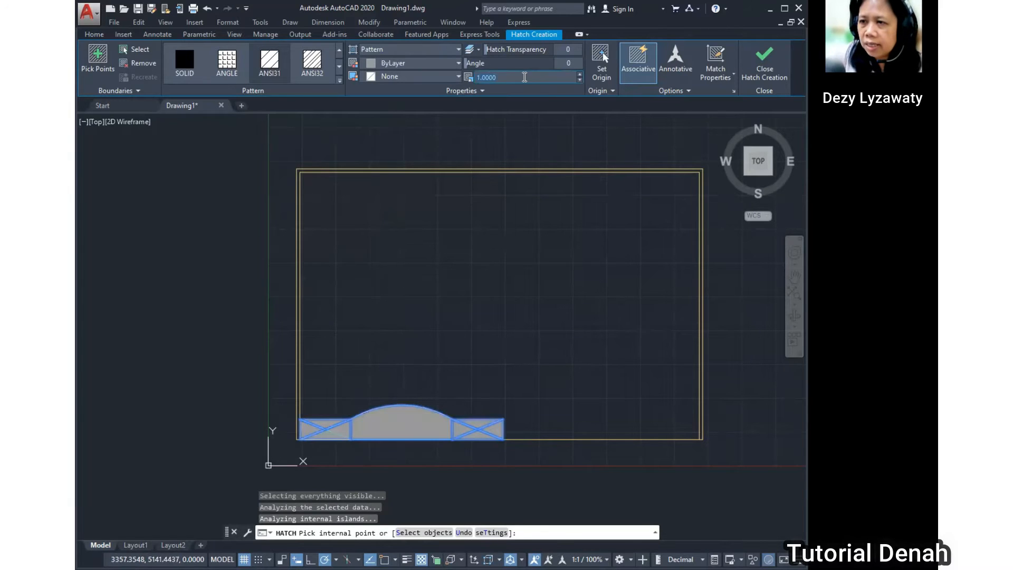
click(292, 69)
click(276, 73)
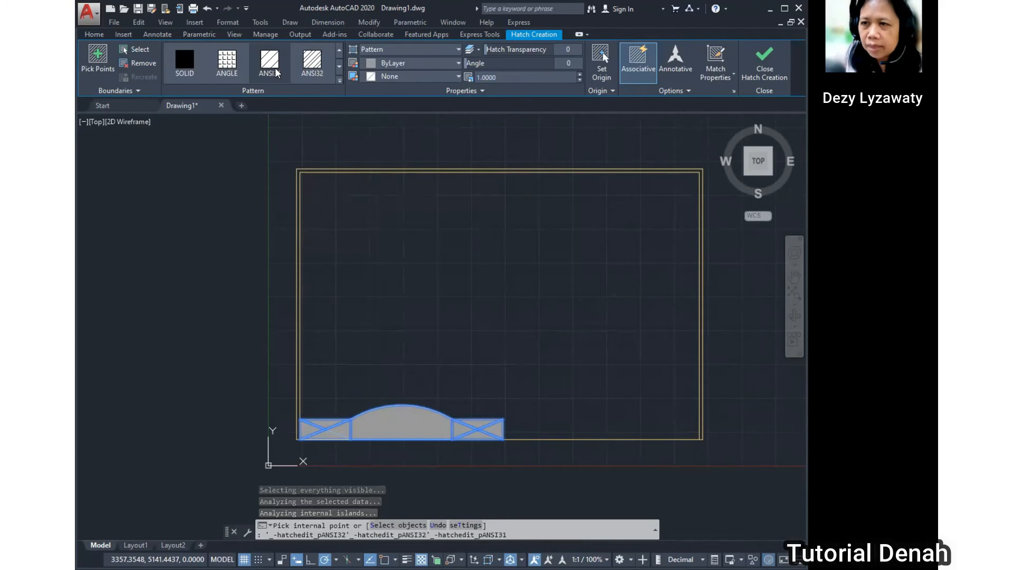
click(522, 79)
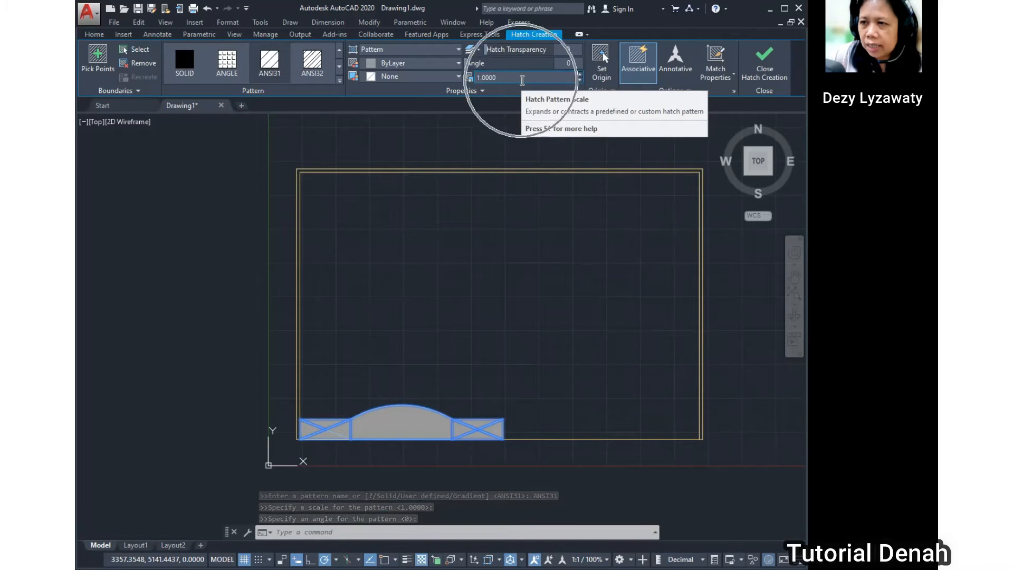
text(200)
key(Return)
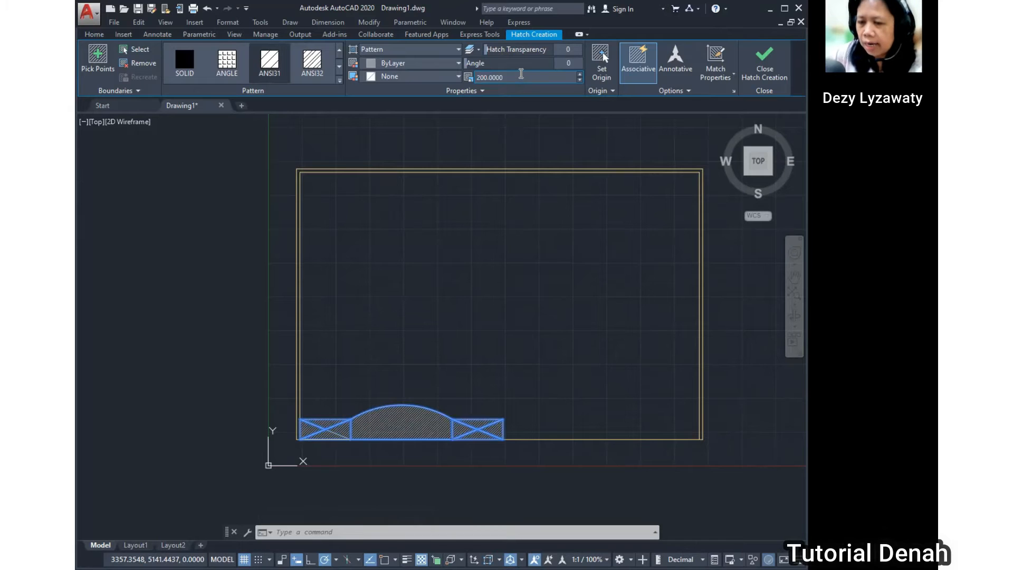
key(Return)
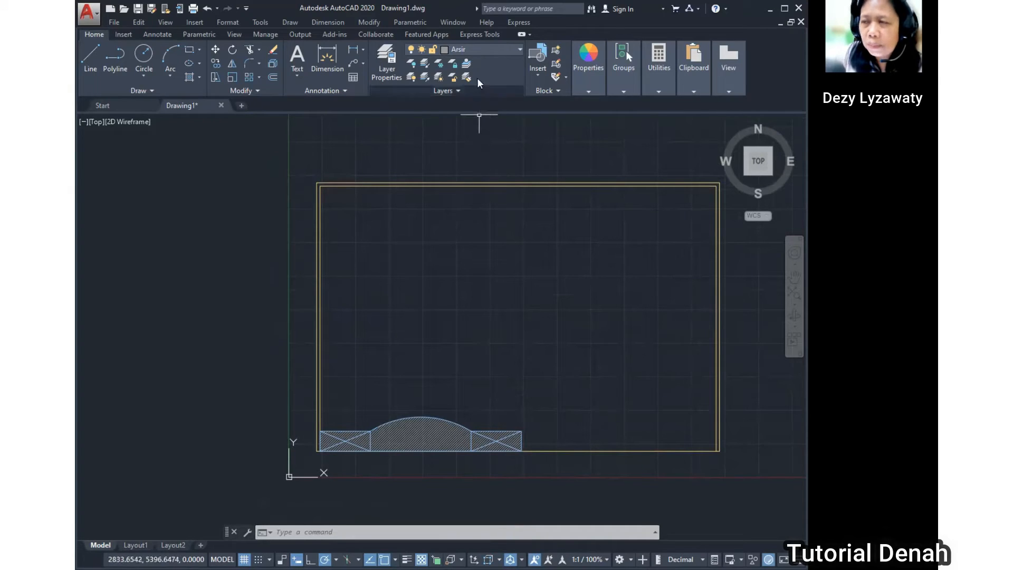
Step: On the Lemari layer, draw a rectangle 1500 mm wide and 100 mm high, starting from the room's inner upper-left corner
click(488, 50)
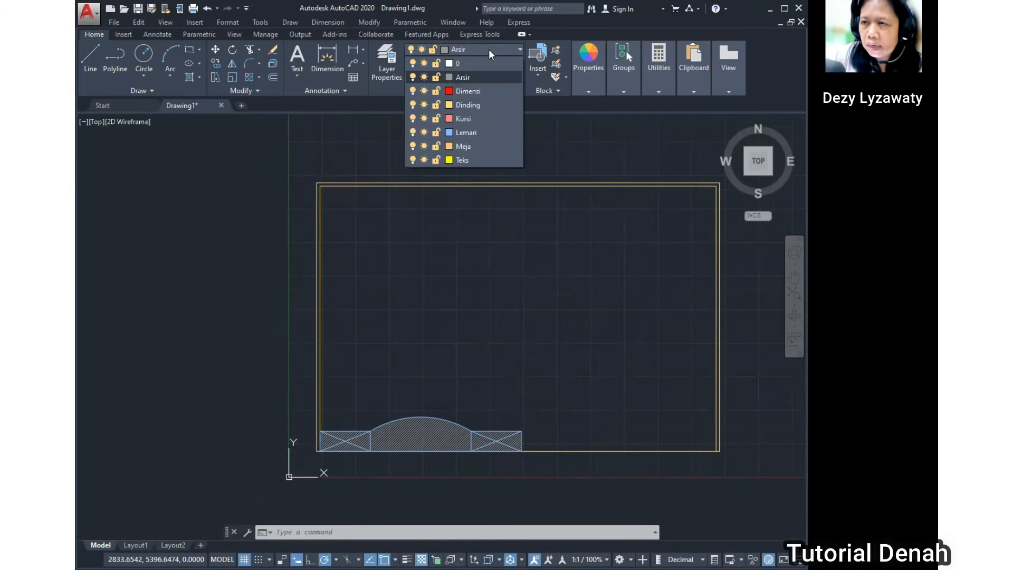
click(480, 131)
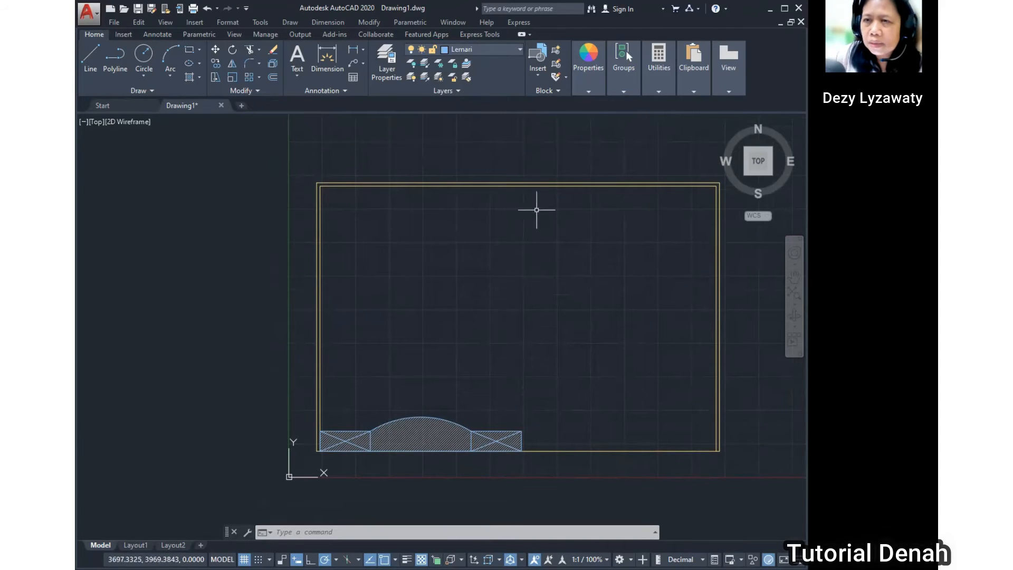
click(291, 23)
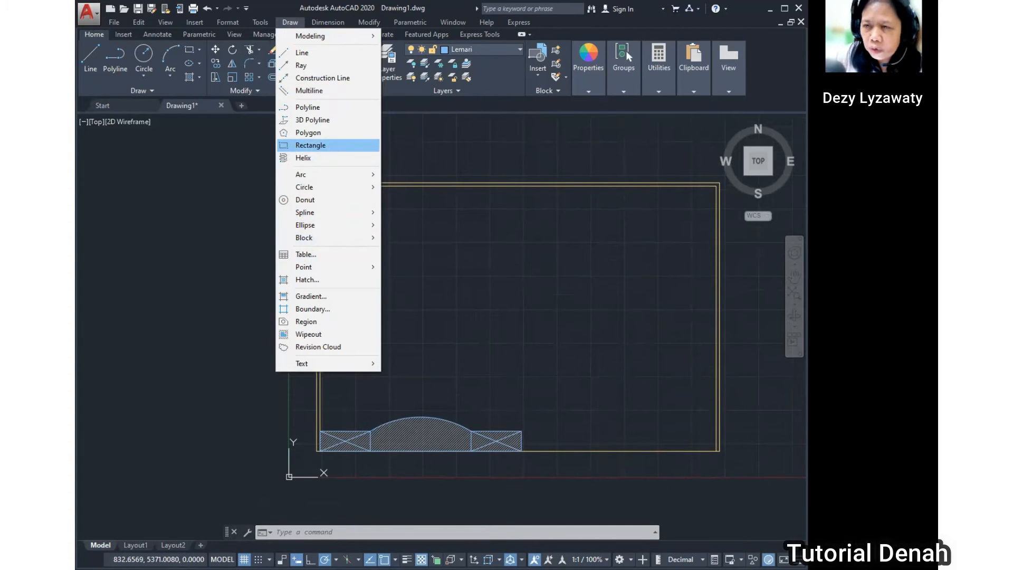
click(310, 145)
click(319, 187)
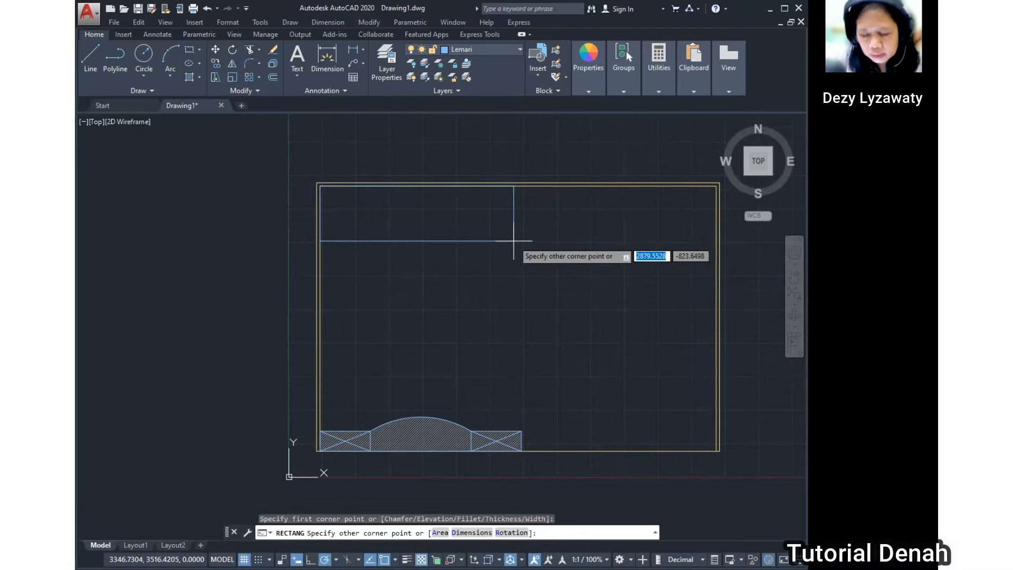
text(1500)
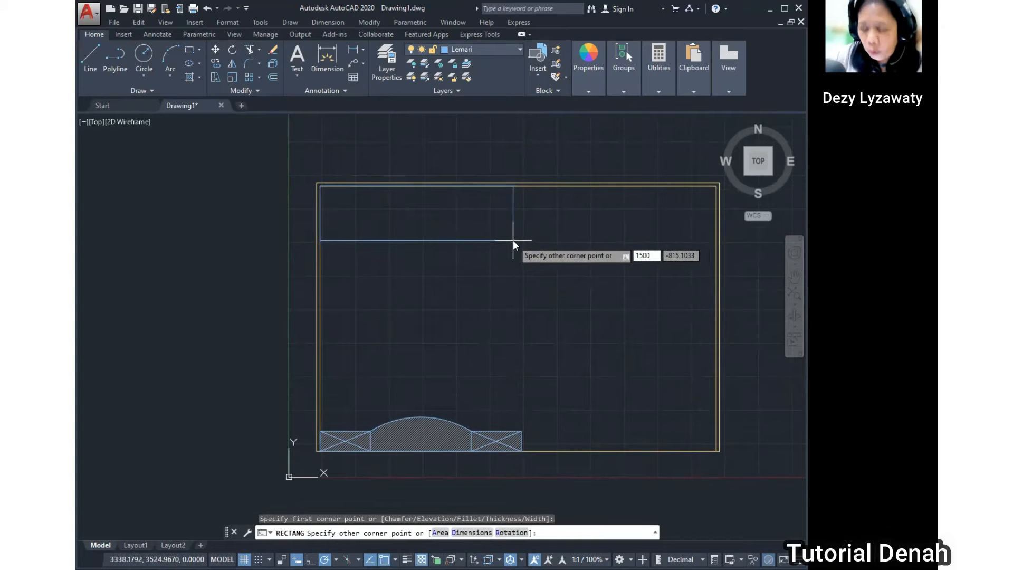
key(Tab)
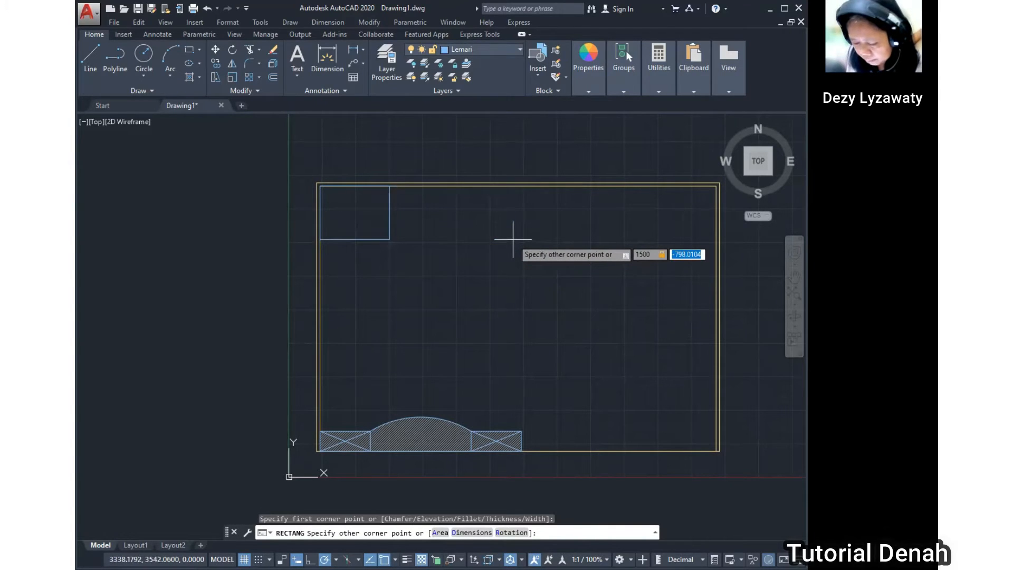
text(100)
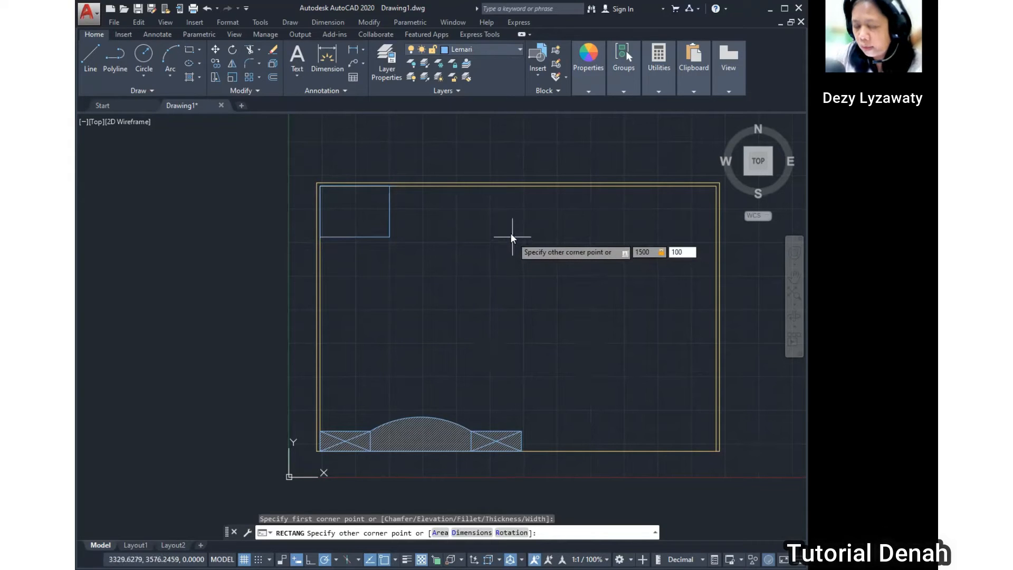
key(Return)
Step: Move the new rectangle down by its upper-left corner onto the room's inner upper-left corner, below the top wall
scroll(402, 200, up, 5)
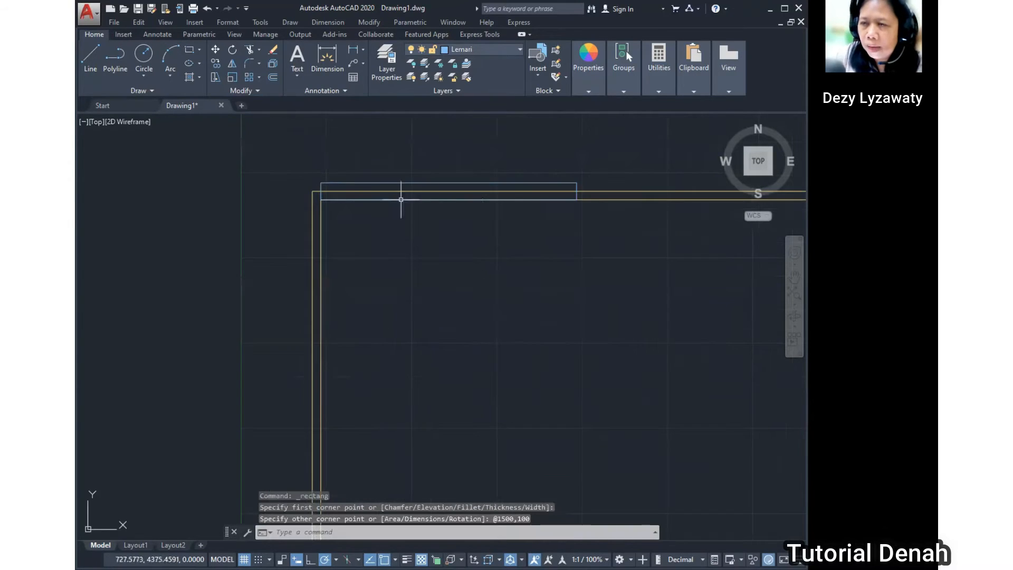
scroll(389, 208, down, 4)
scroll(387, 203, up, 4)
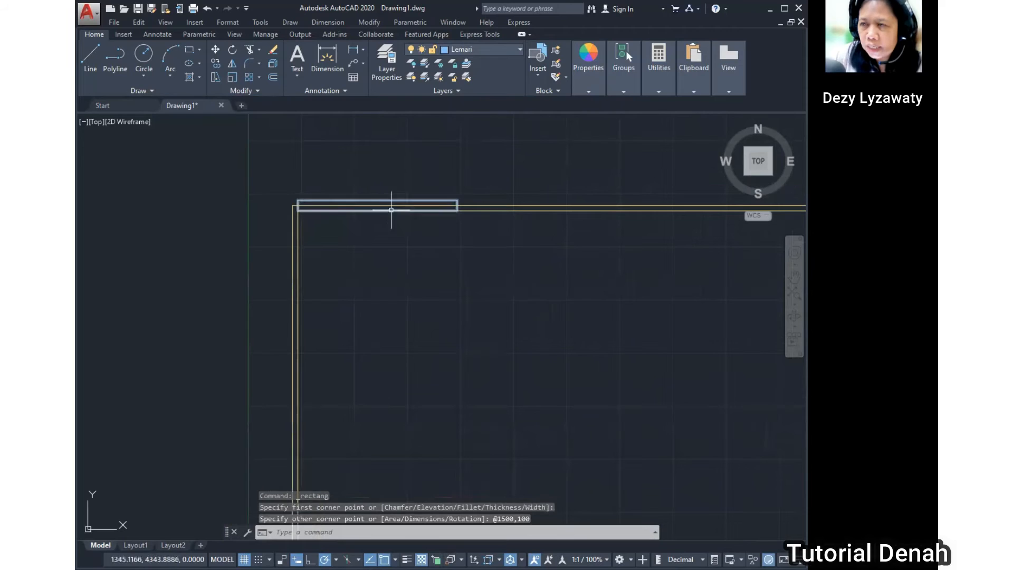
click(369, 23)
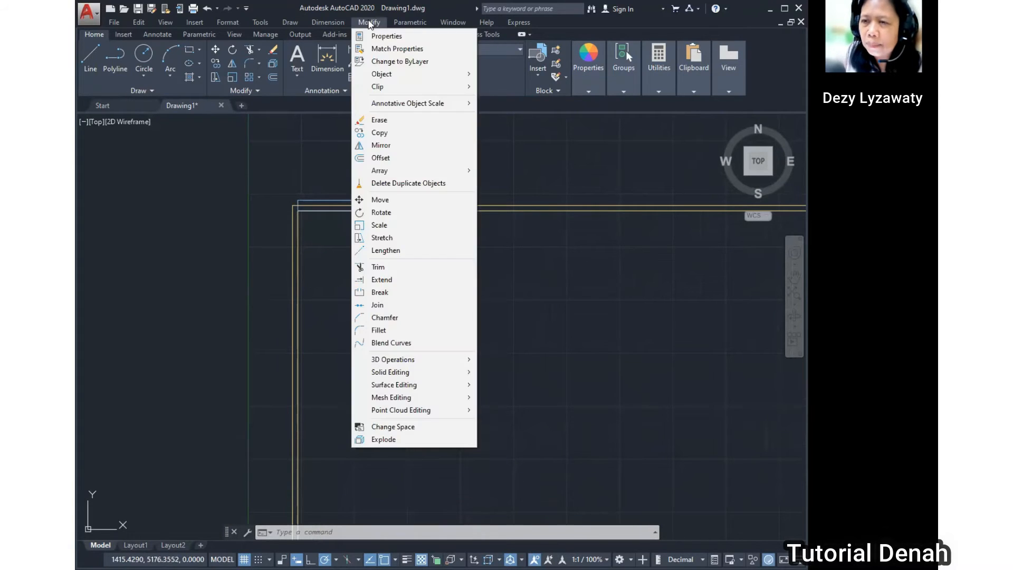
click(397, 203)
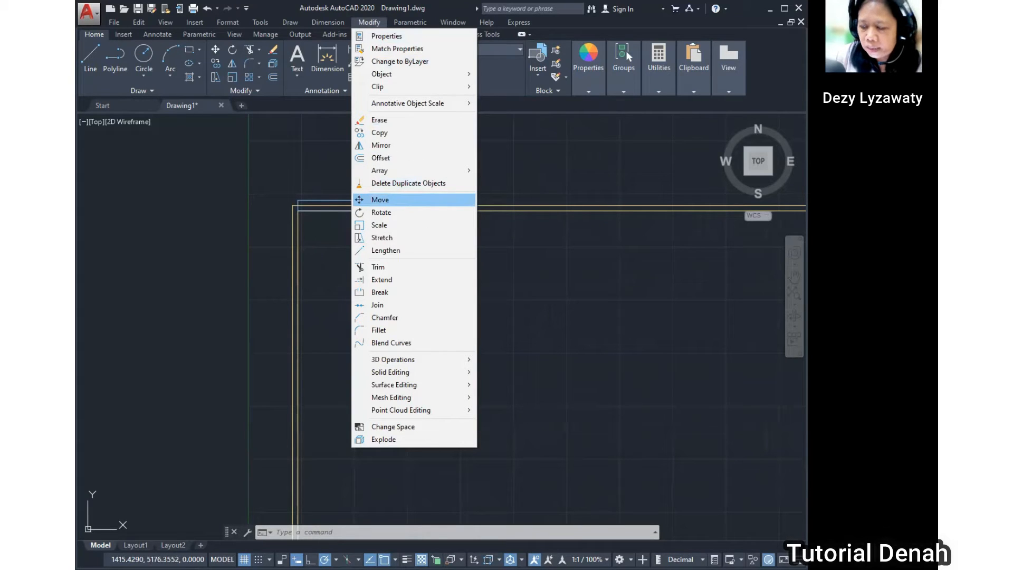
click(398, 200)
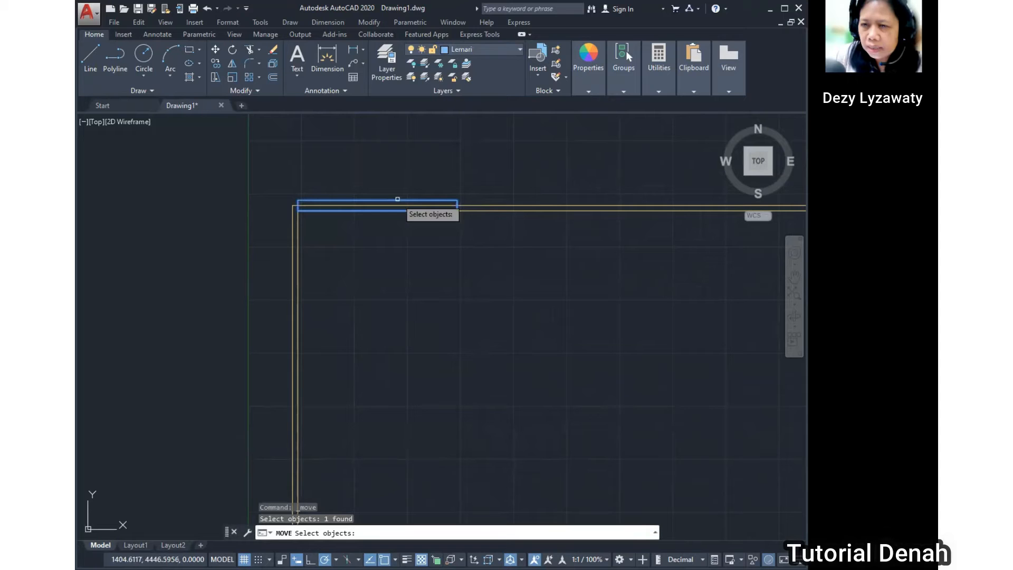
right_click(299, 199)
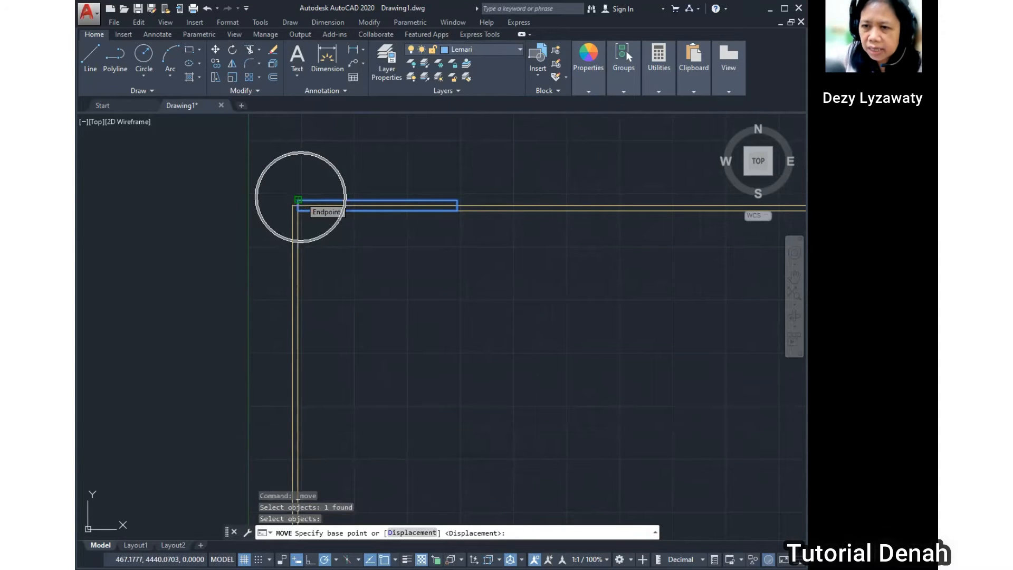
click(298, 199)
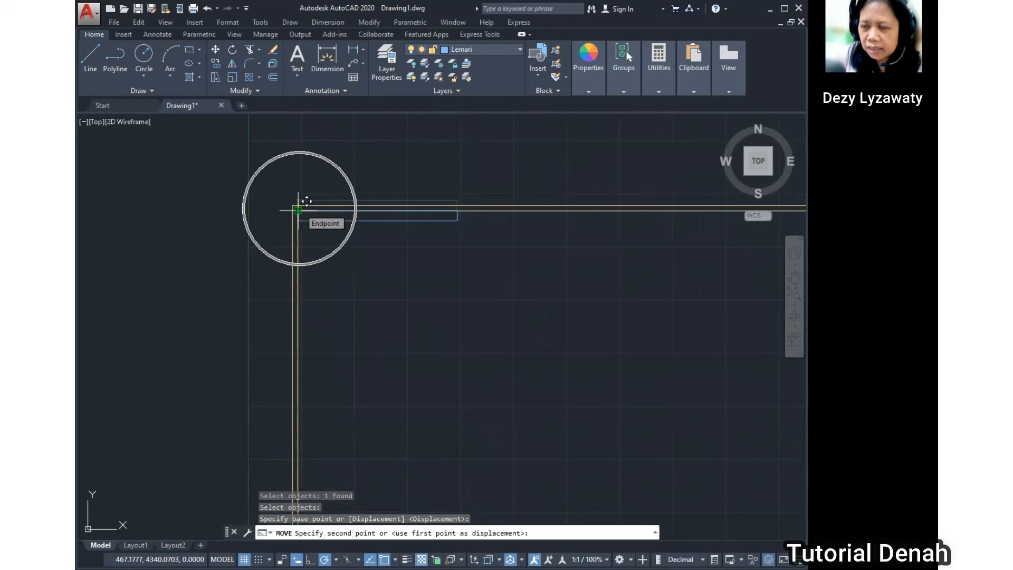
click(306, 201)
Step: Move the rectangle 600 mm to the right along the top wall
text(M)
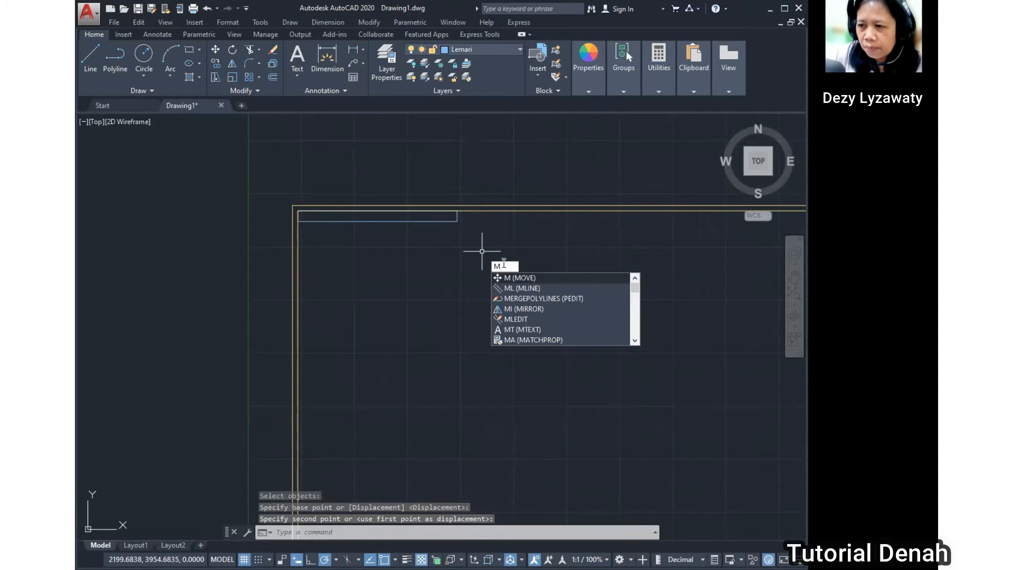
click(518, 276)
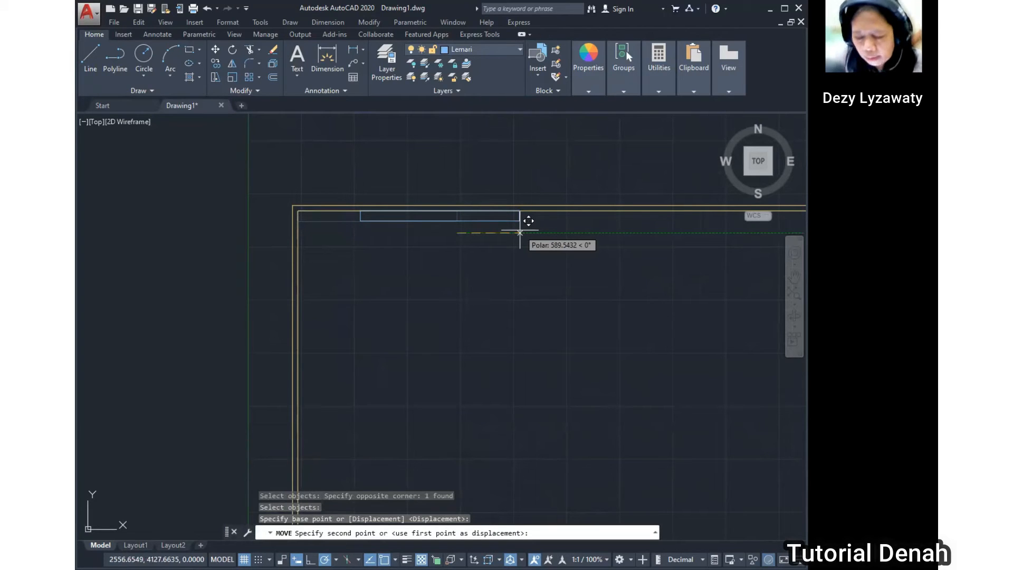
text(600)
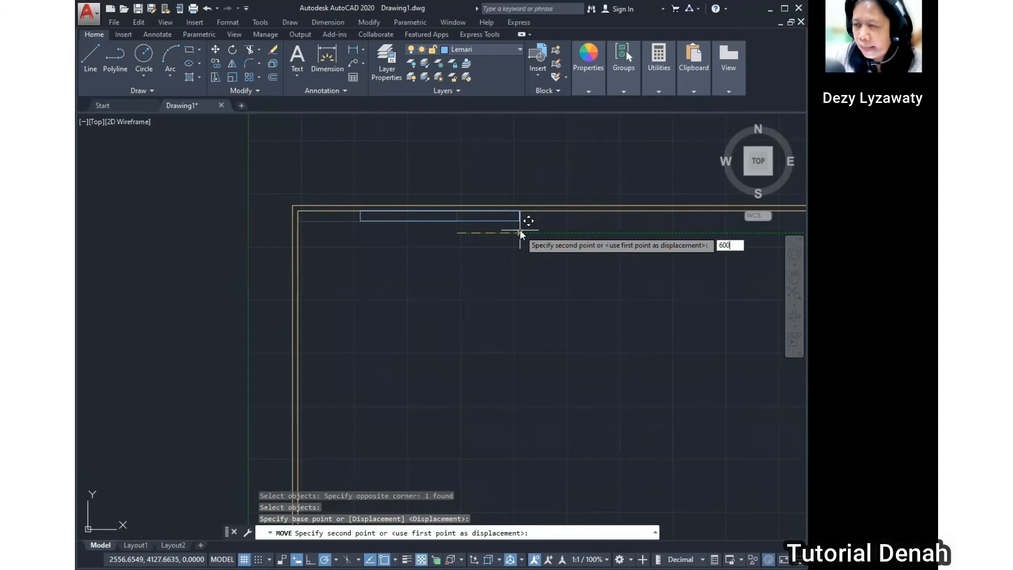
key(Return)
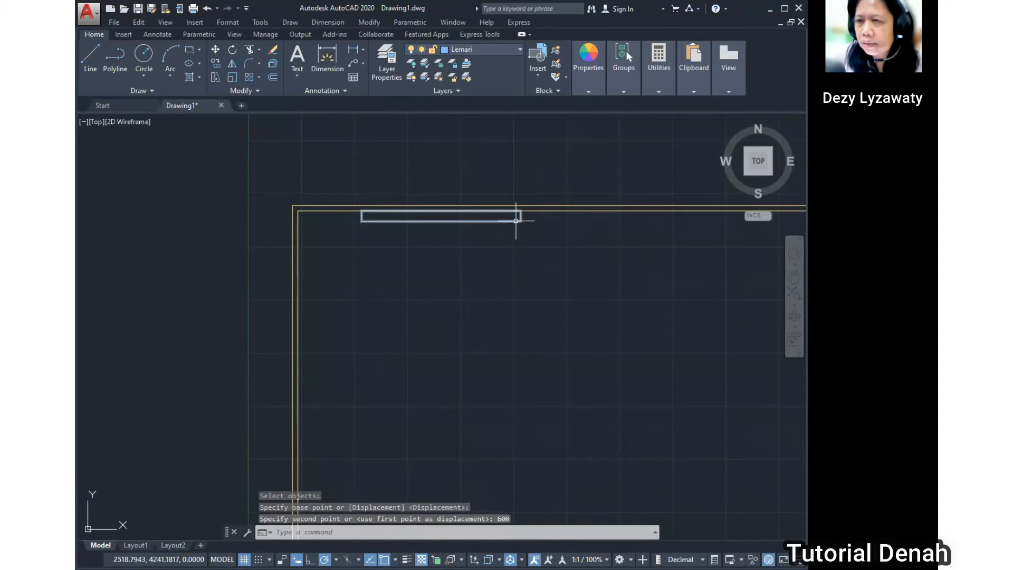
Step: On the Arsir layer, hatch the narrow cabinet along the top wall with the ANSI31 pattern at scale 200
click(493, 49)
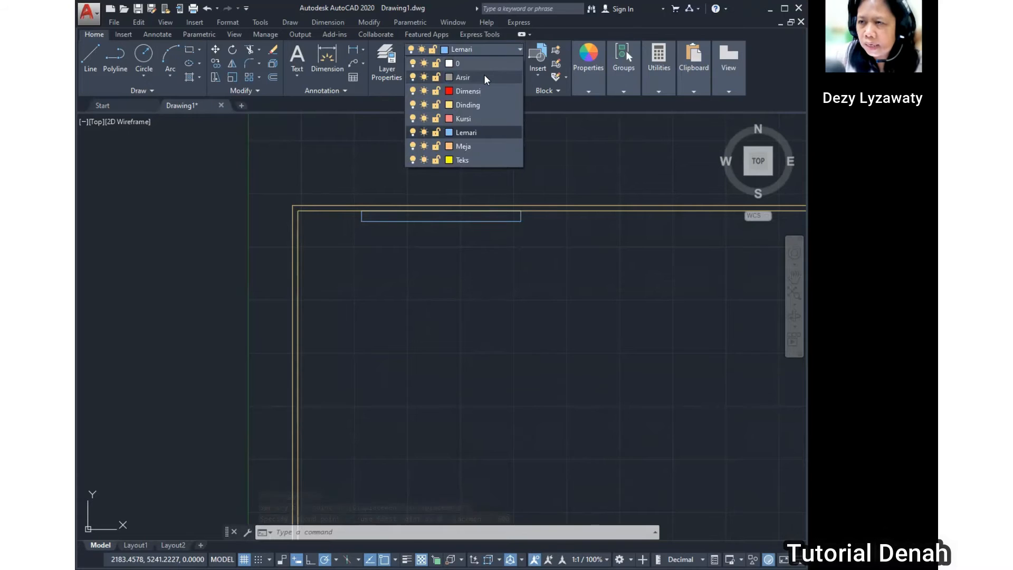
click(484, 77)
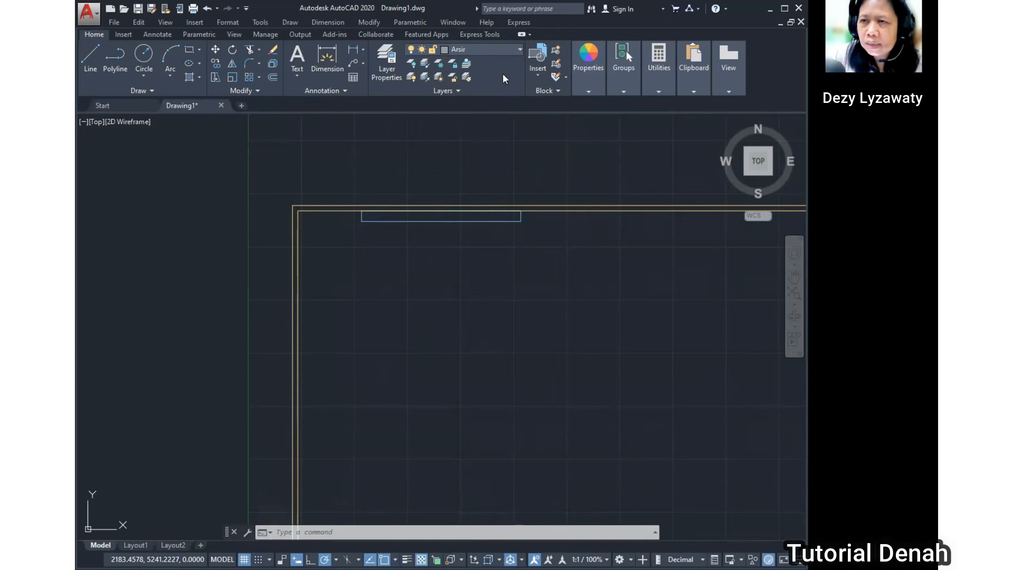
click(291, 23)
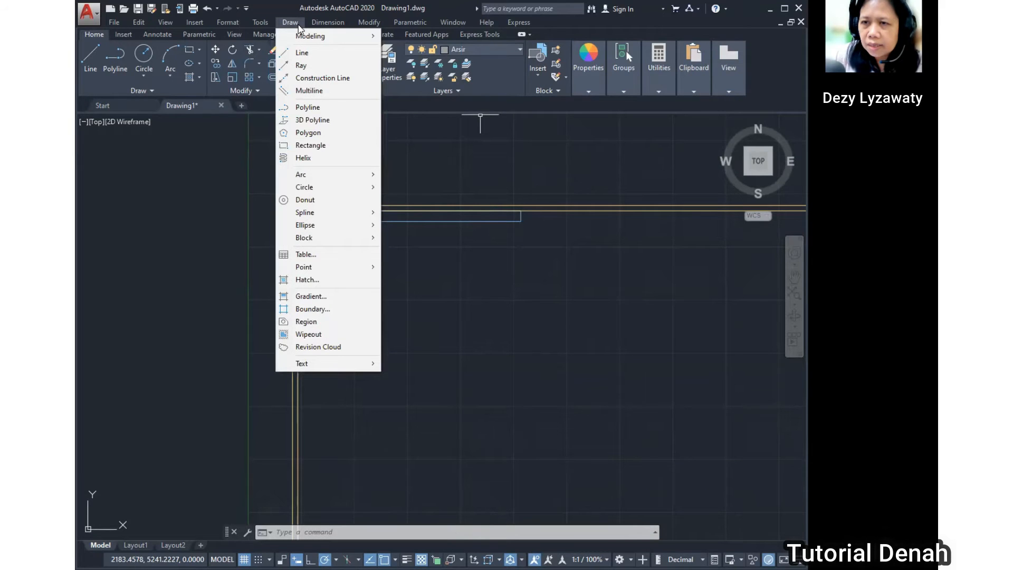
click(307, 280)
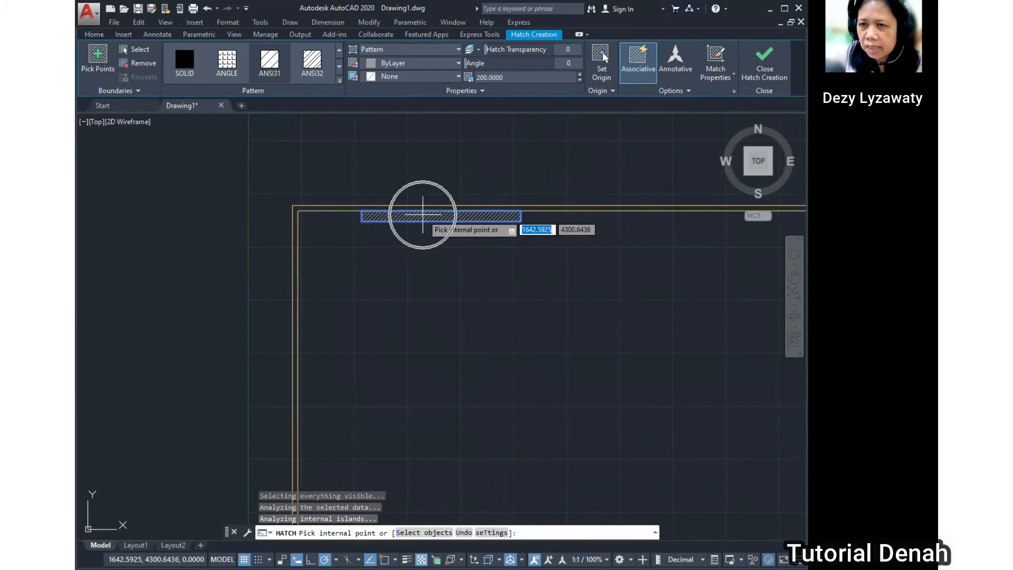
click(268, 73)
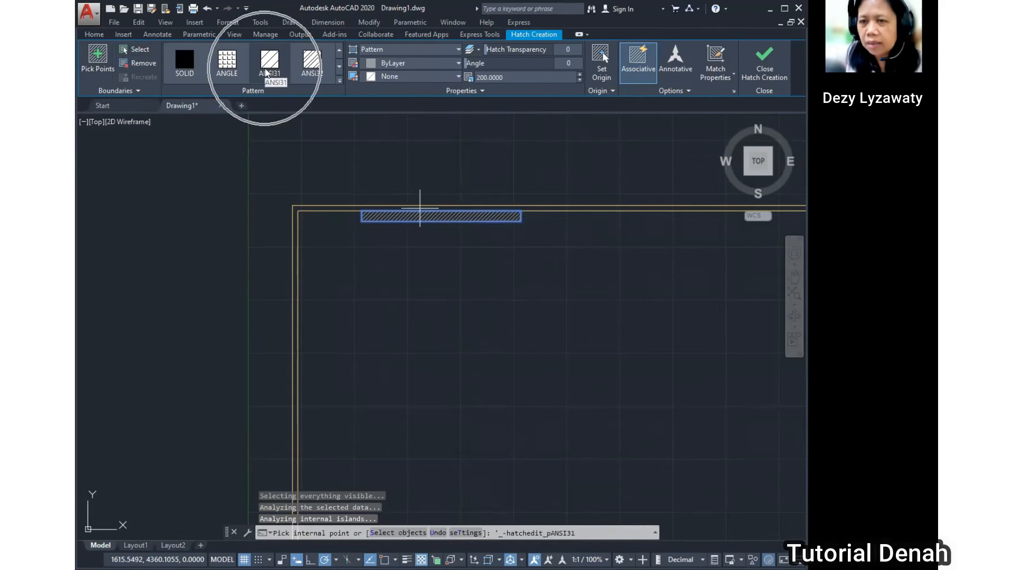
click(498, 78)
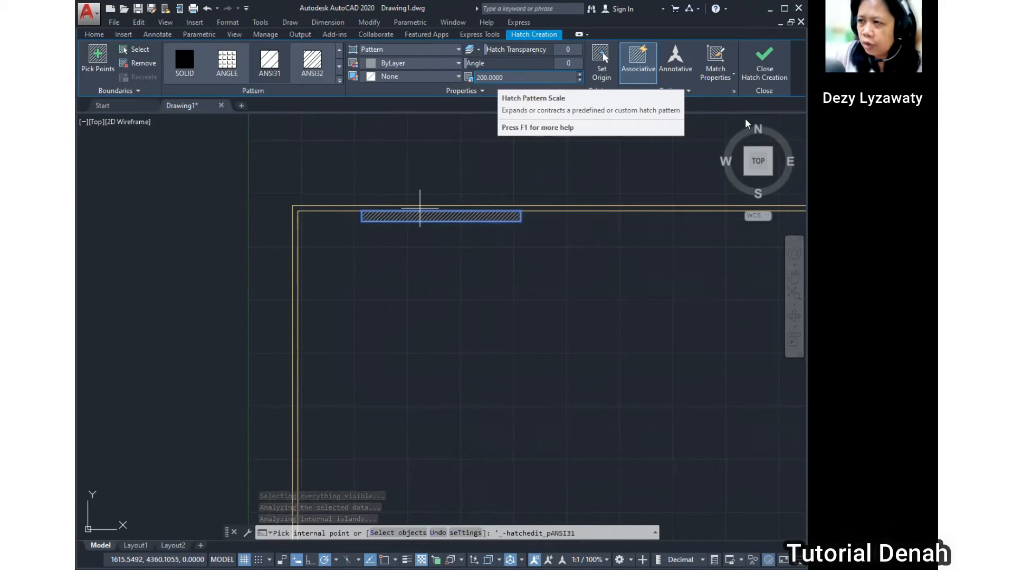
click(757, 79)
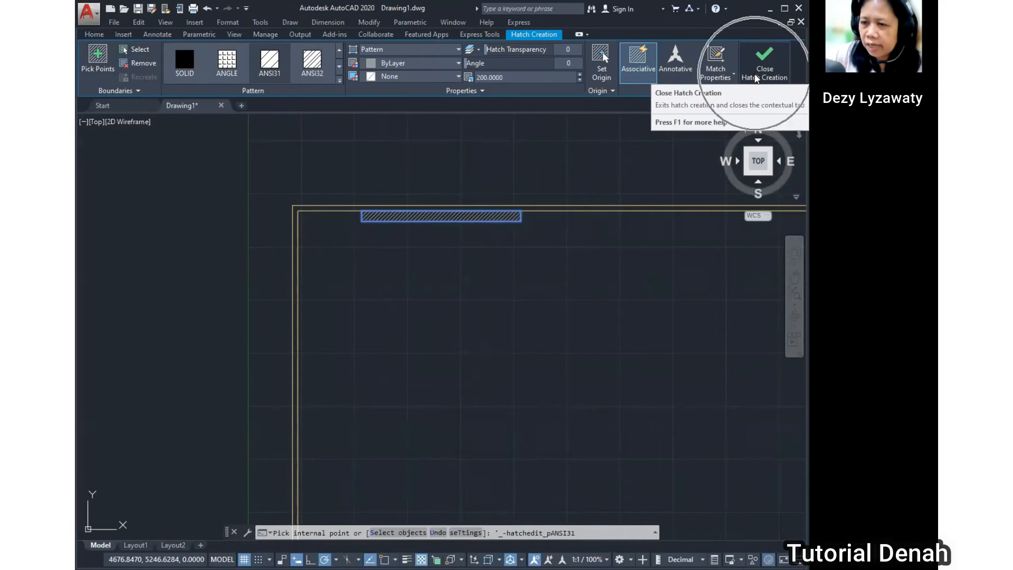
Step: On the Kursi layer, draw a 400 by 400 mm square in the empty area below the floor plan
scroll(594, 315, down, 4)
middle_drag(593, 314, 426, 249)
scroll(440, 268, up, 2)
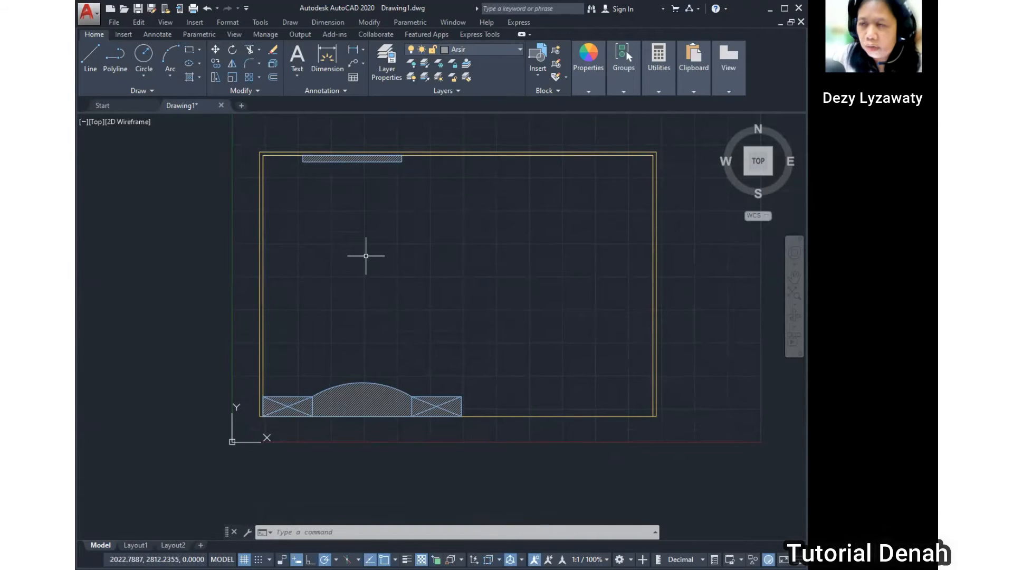
mouse_move(355, 292)
middle_down()
mouse_move(398, 238)
mouse_move(364, 251)
middle_up()
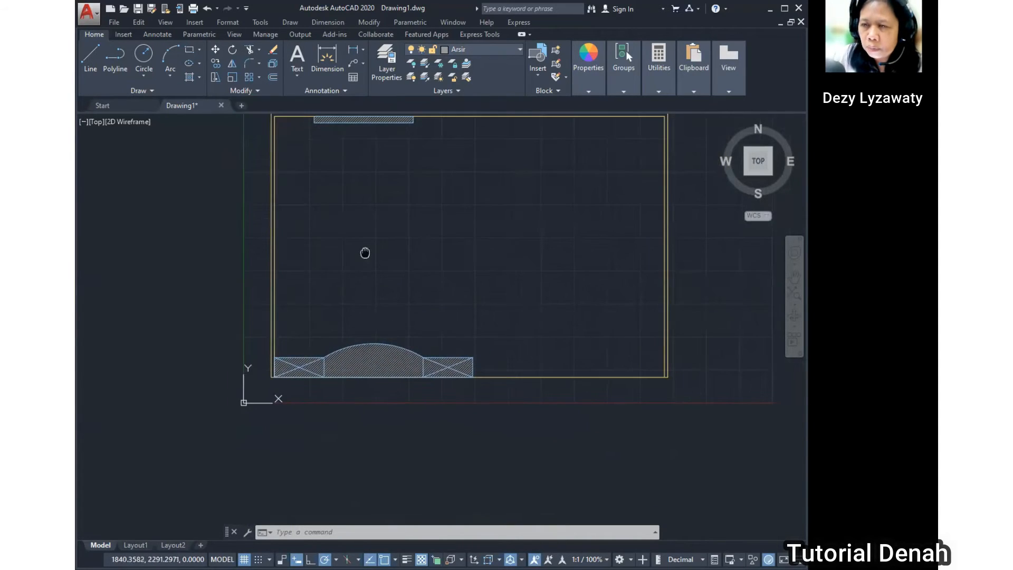
middle_drag(365, 334, 359, 369)
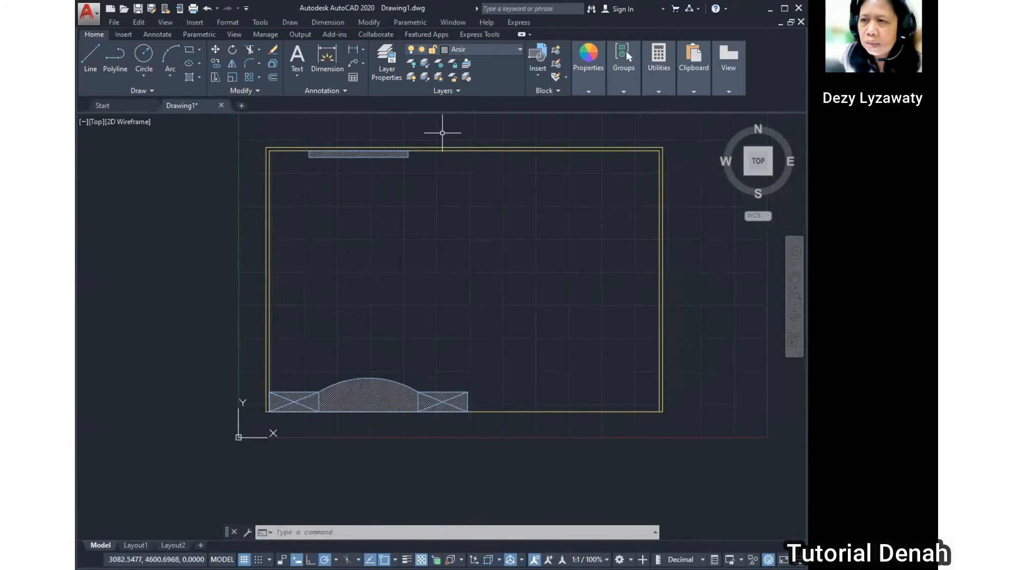
click(497, 50)
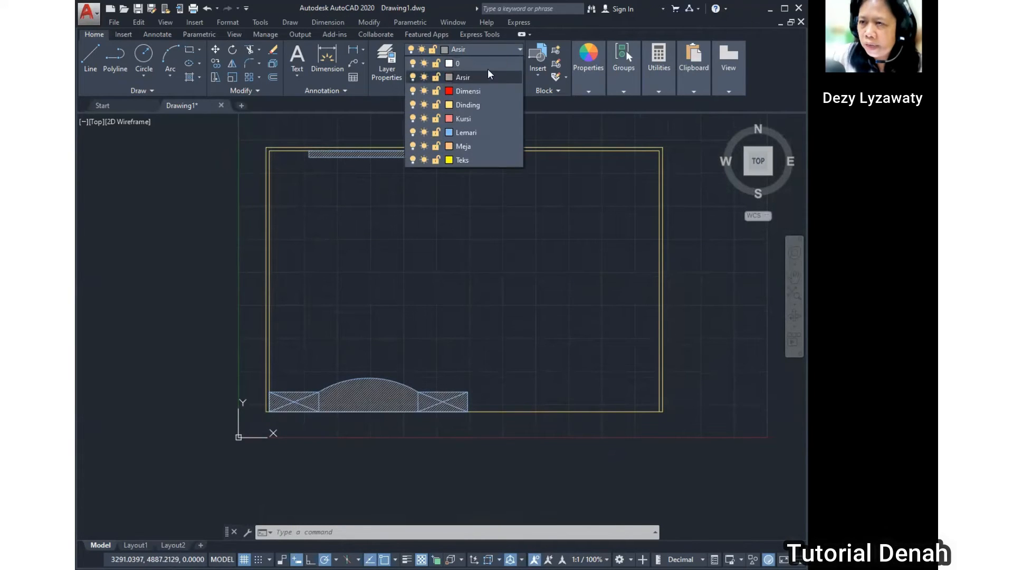
click(486, 115)
mouse_move(294, 450)
middle_down()
mouse_move(370, 454)
mouse_move(341, 362)
mouse_move(339, 278)
mouse_move(343, 302)
middle_up()
scroll(349, 369, up, 4)
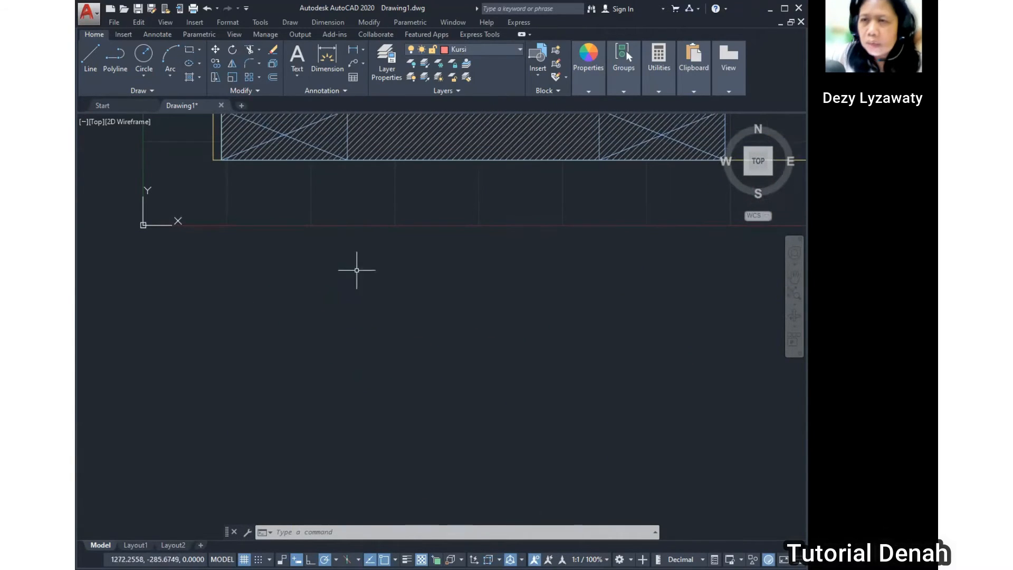
click(294, 20)
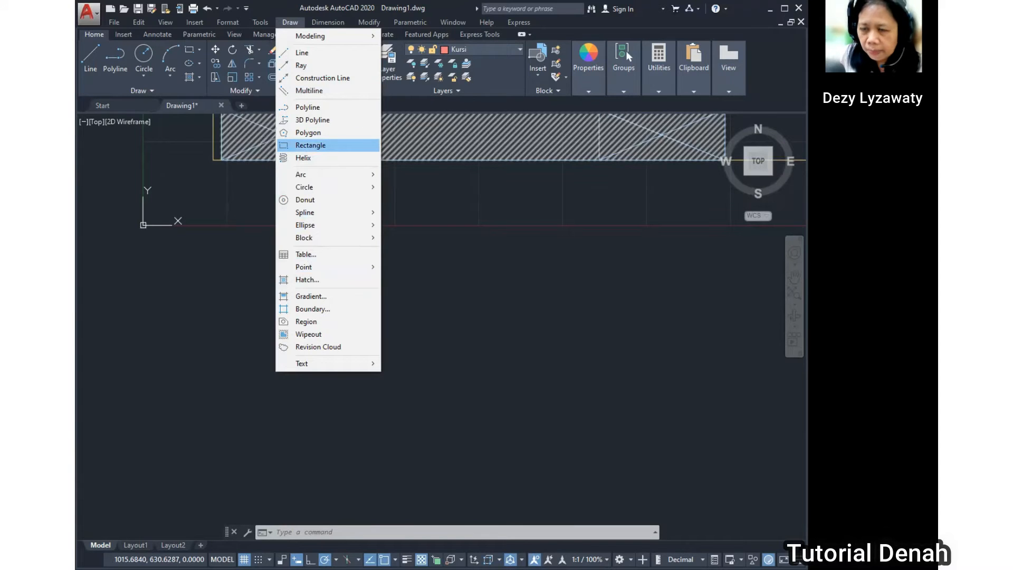
click(310, 145)
click(323, 330)
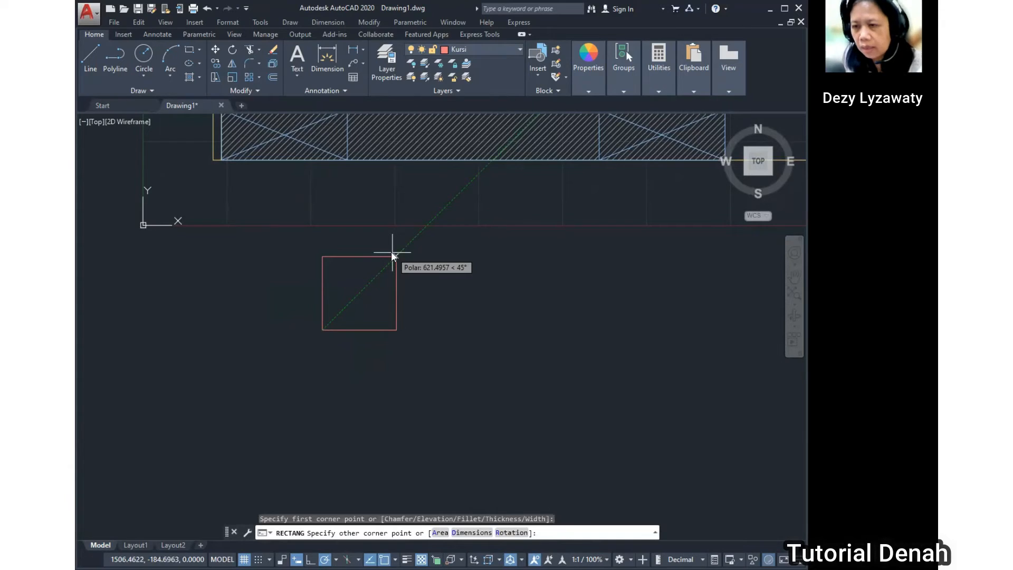
text(400)
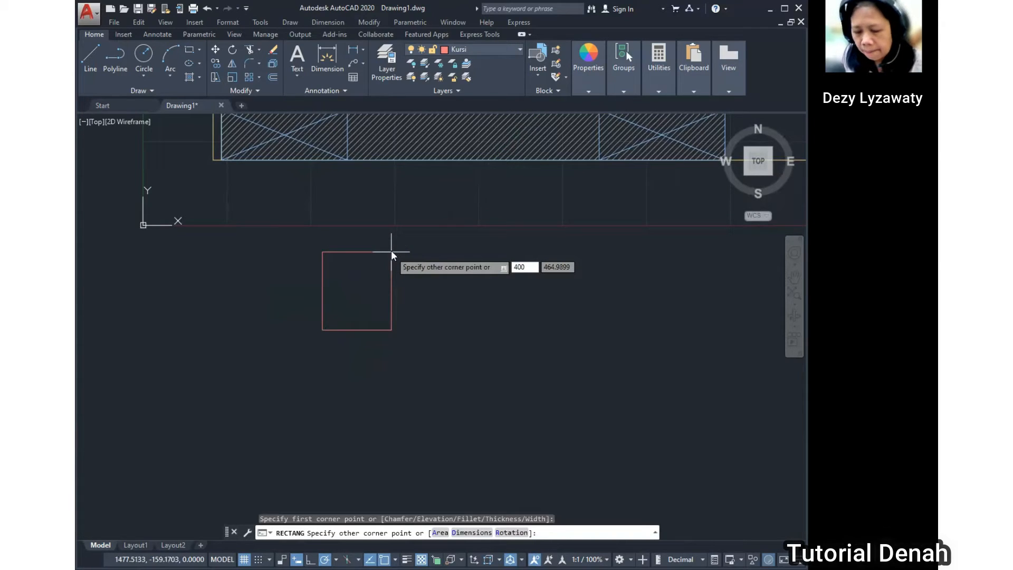
key(Tab)
text(400)
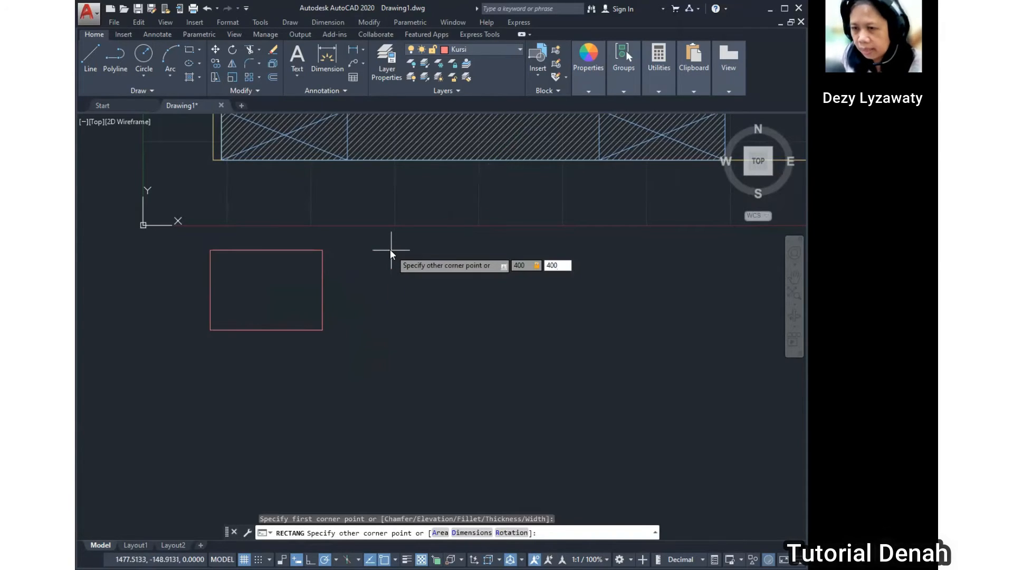
key(Return)
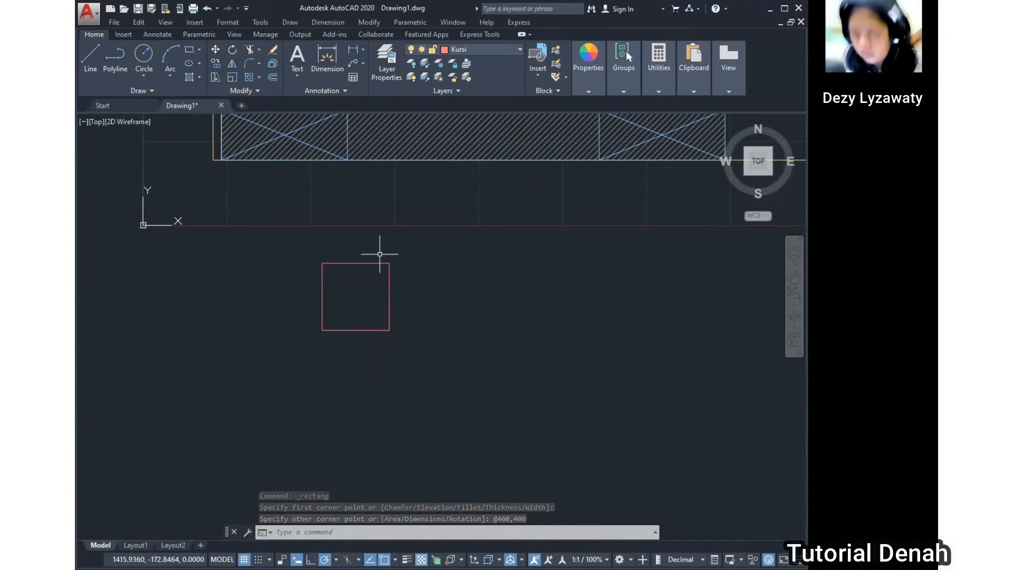
Step: Fillet the square's upper-right corner with a radius of 50 mm
click(370, 23)
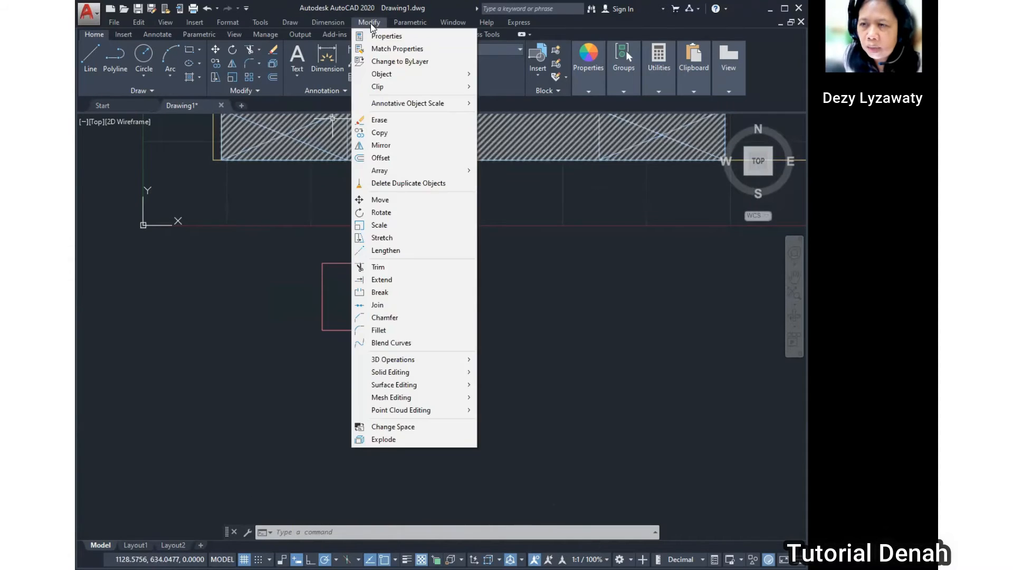
click(425, 331)
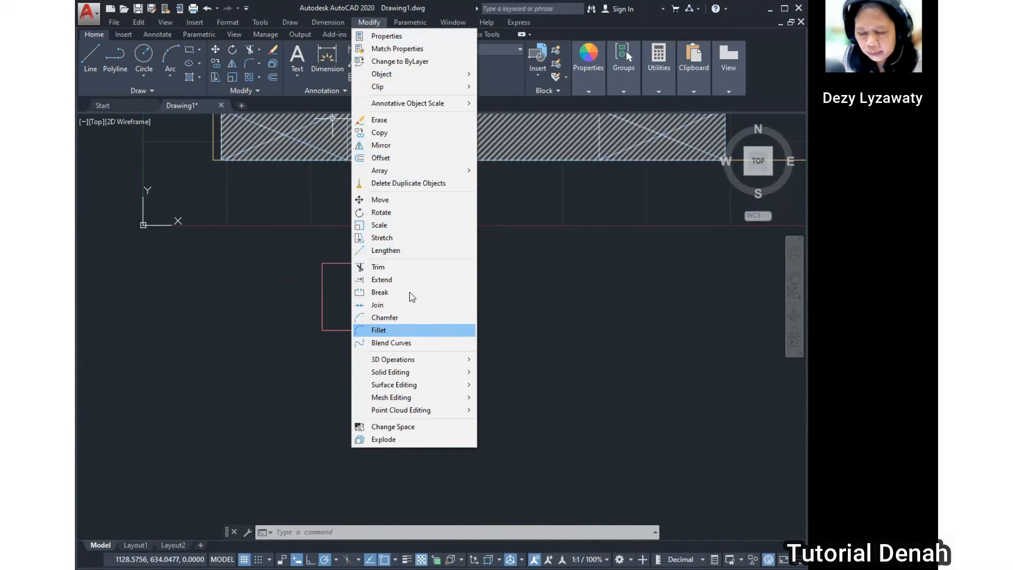
text(r)
key(Return)
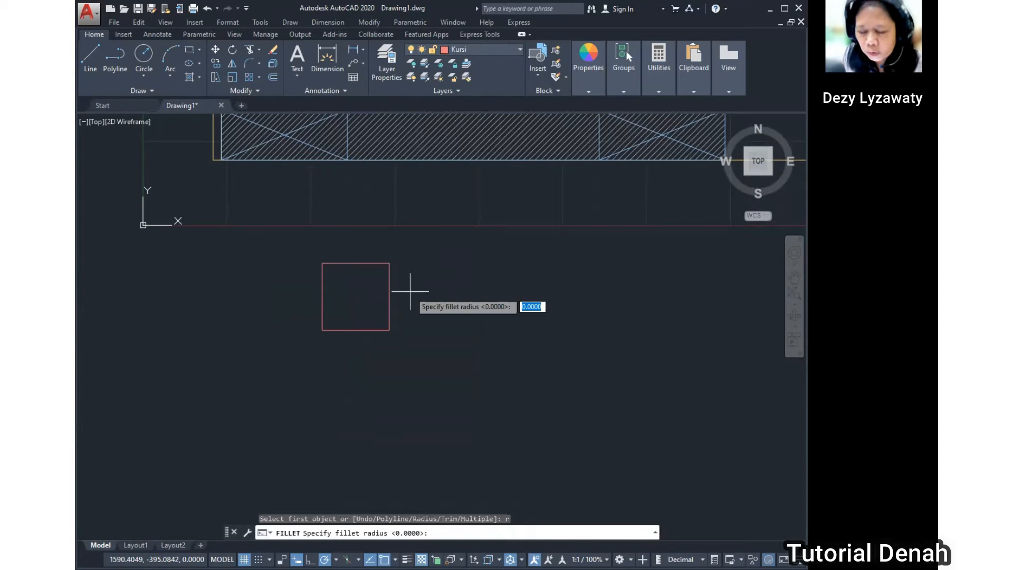
text(50)
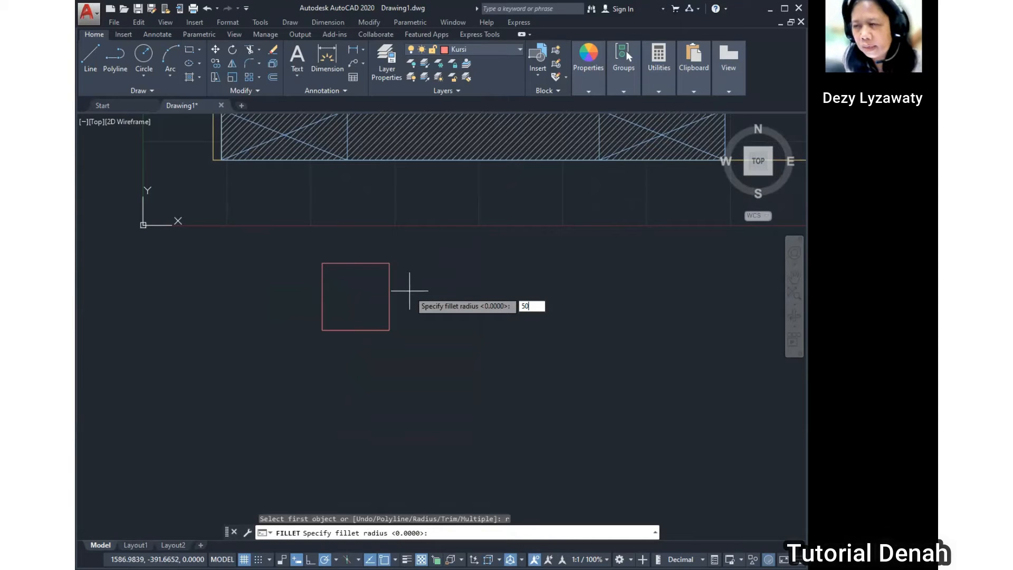
key(Return)
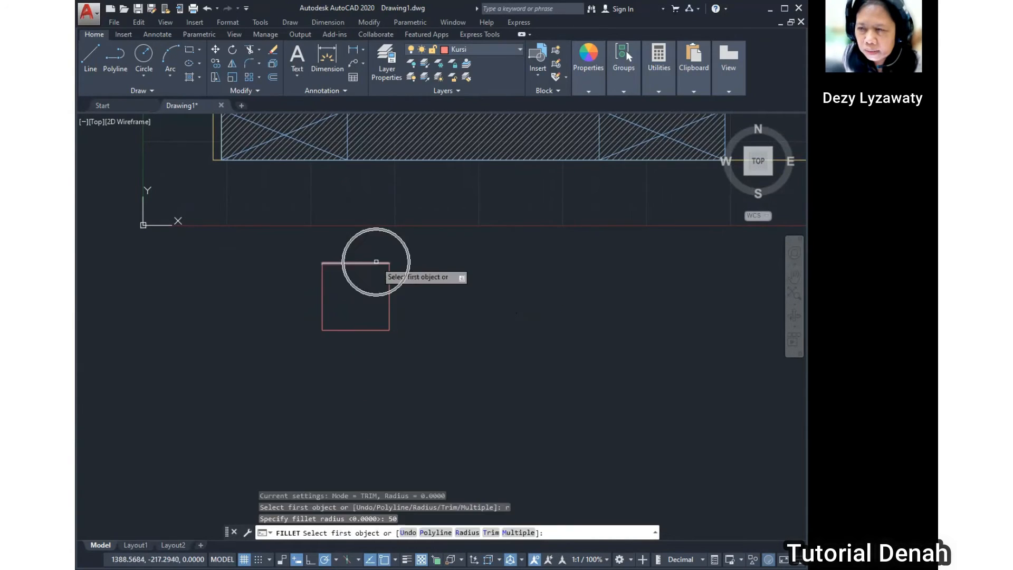
click(377, 262)
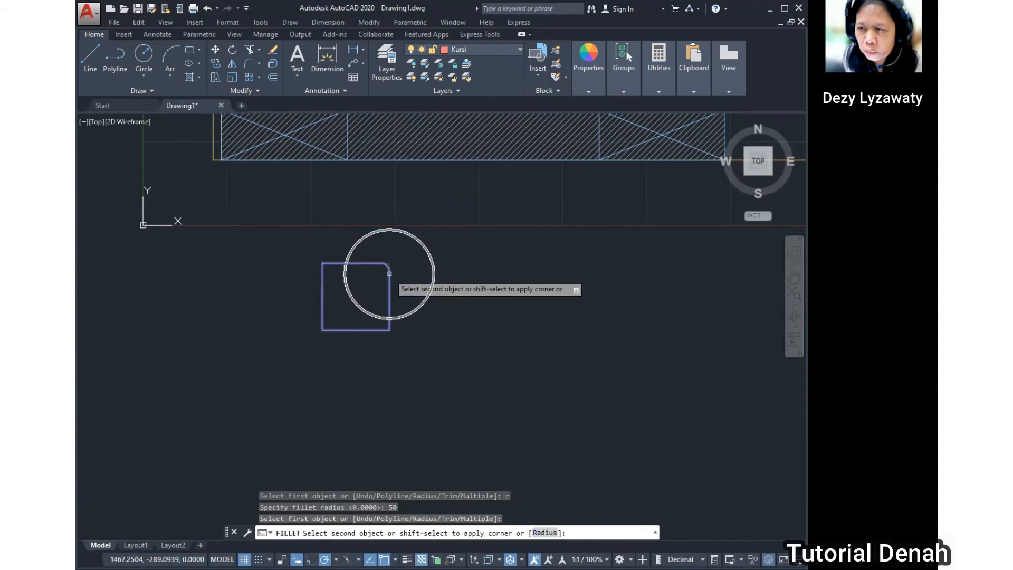
click(389, 273)
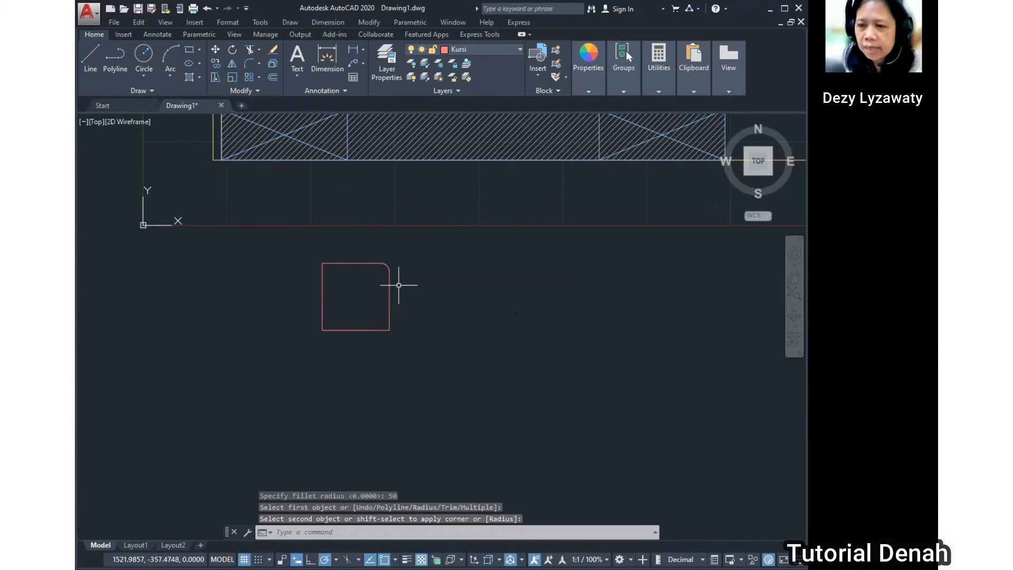
Step: Fillet the square's lower-right, upper-left and lower-left corners with the same 50 mm radius
key(Return)
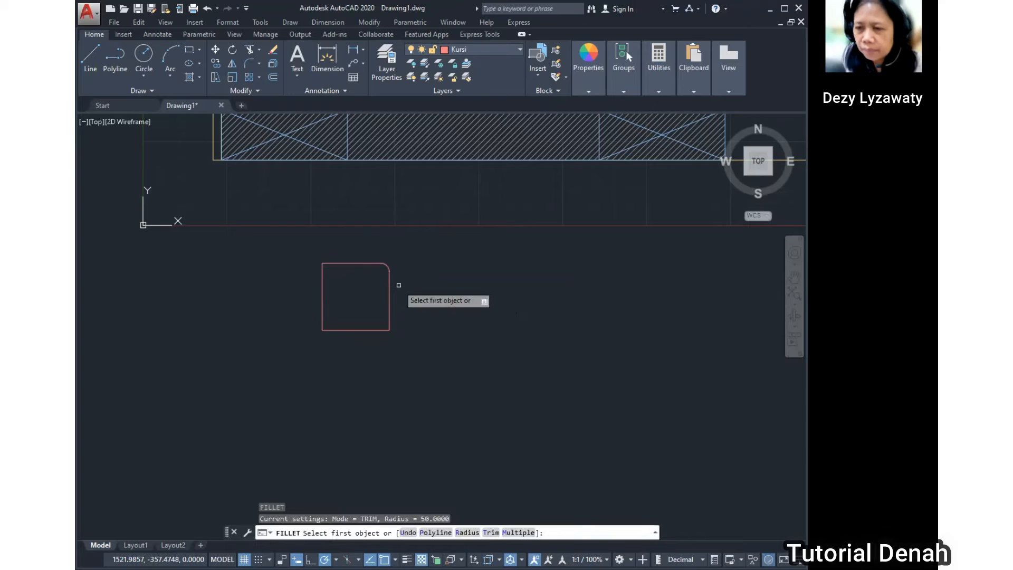
click(390, 322)
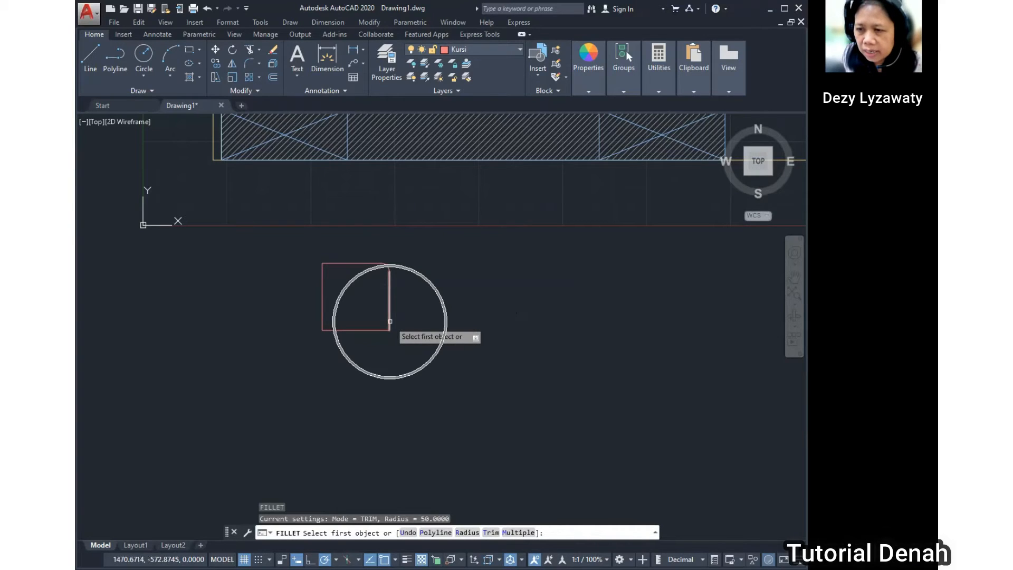
click(369, 330)
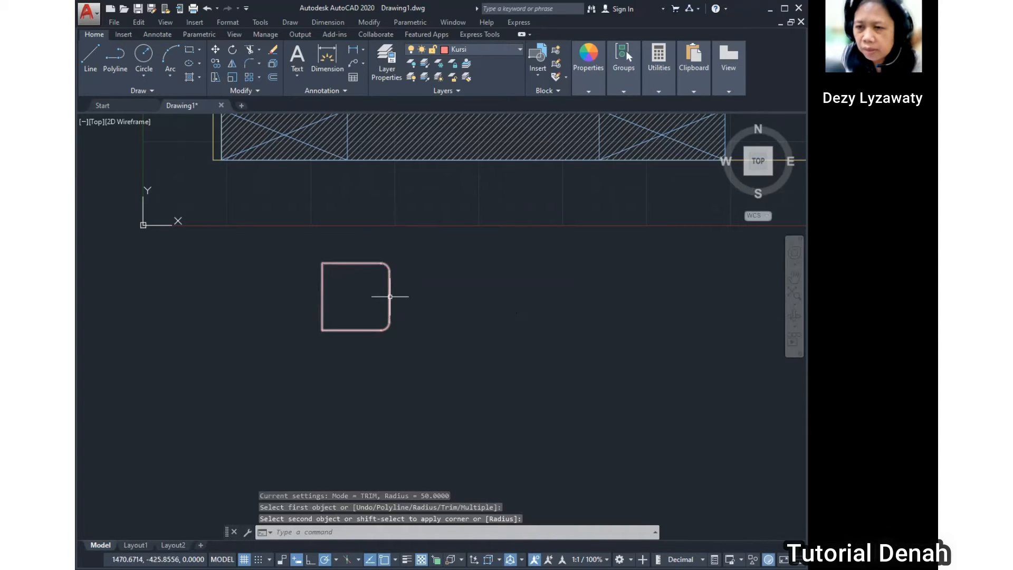
key(Return)
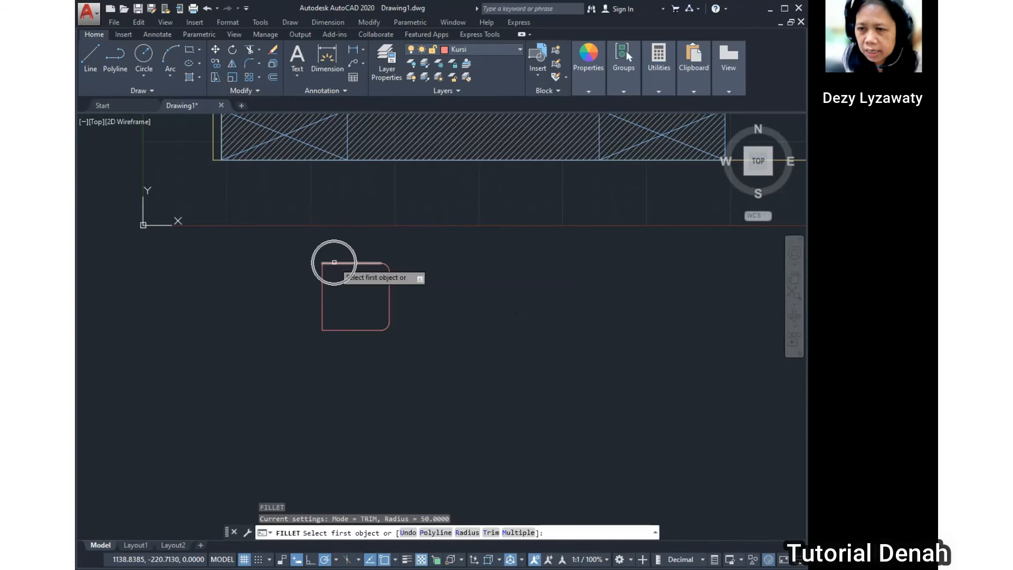
click(334, 262)
click(322, 275)
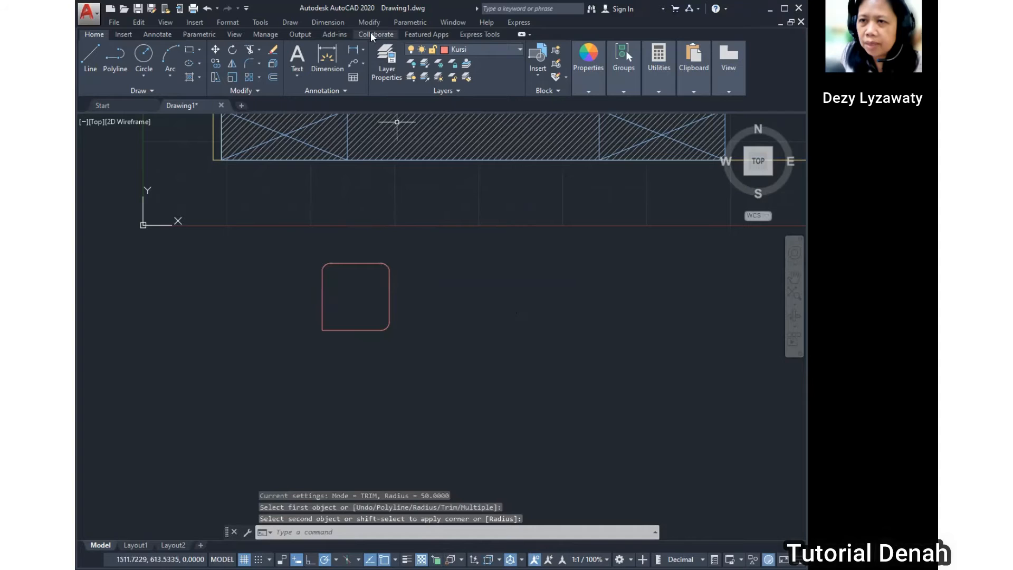
click(370, 22)
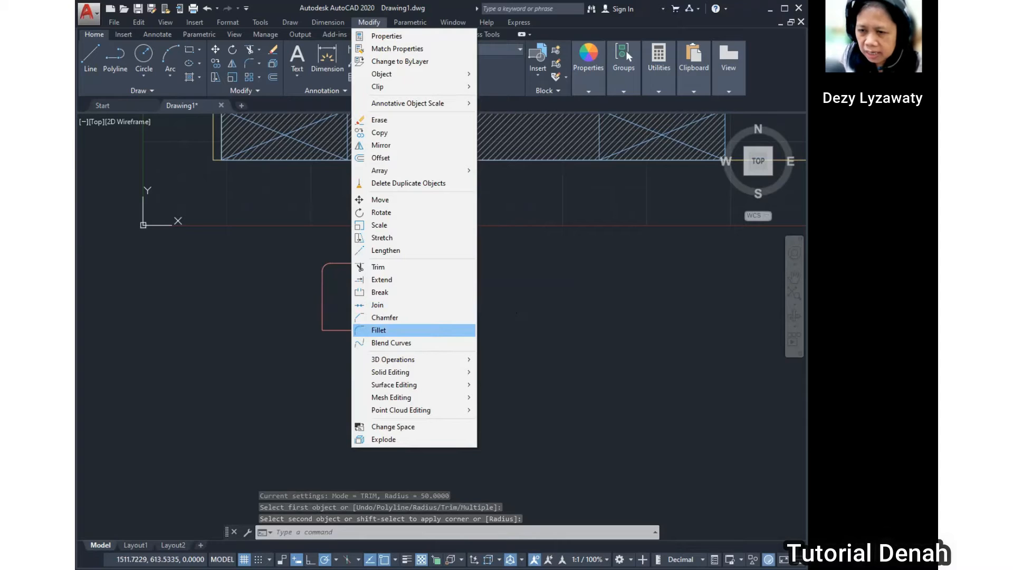
click(378, 330)
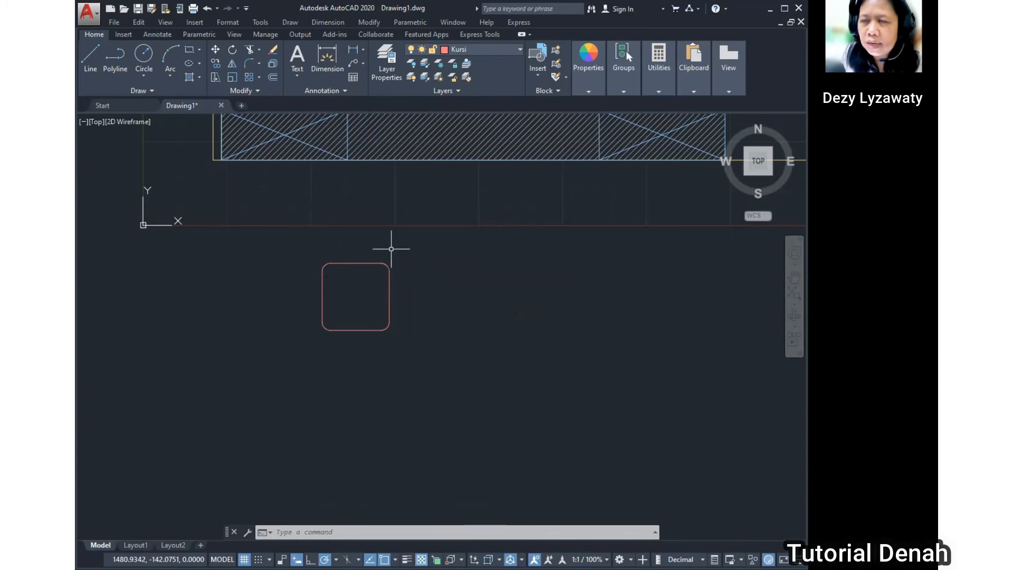
Step: Draw a rectangle 300 mm wide and 50 mm high on the rounded square's top edge, starting where the upper-left fillet ends
click(291, 22)
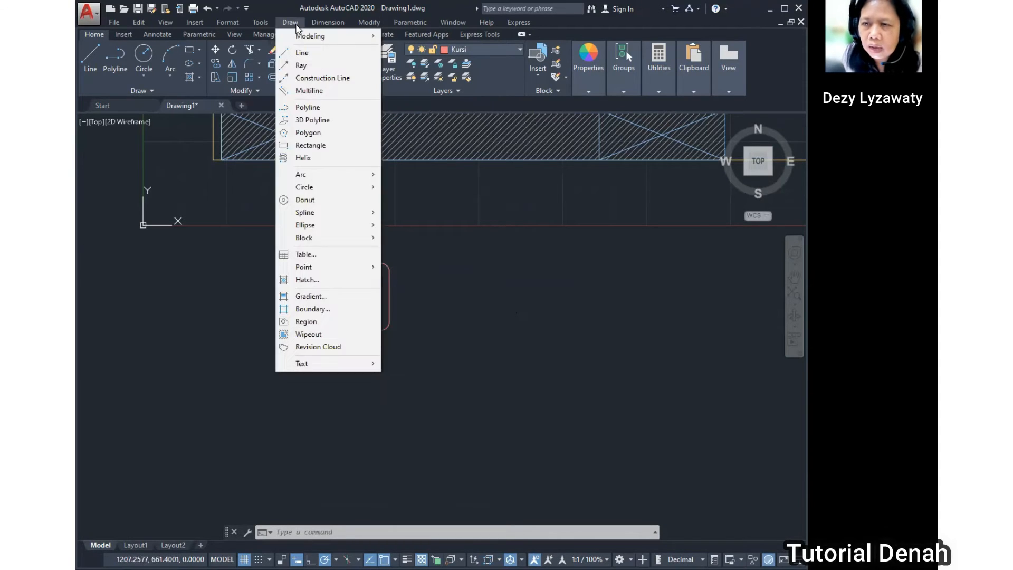
click(327, 150)
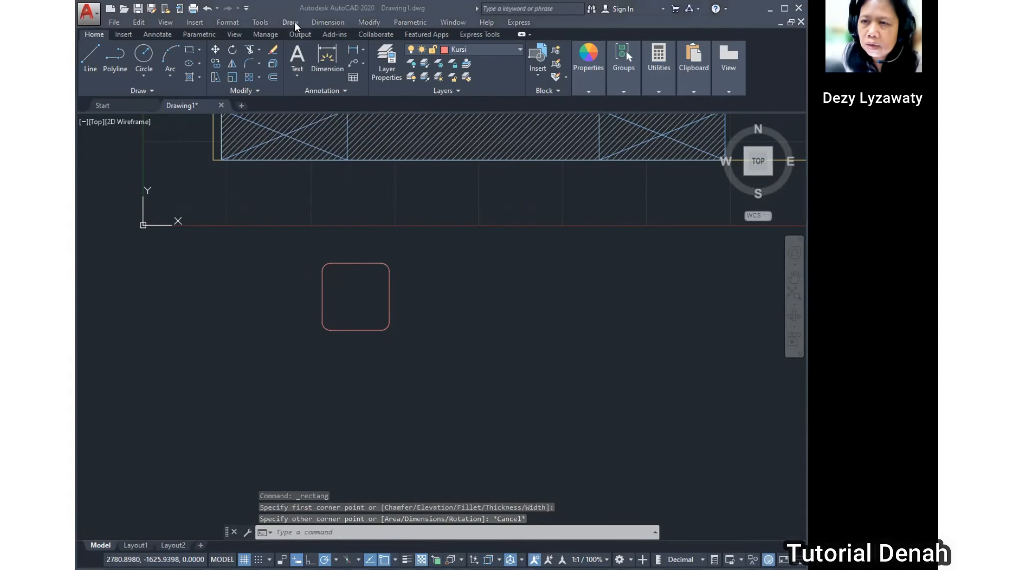
click(292, 22)
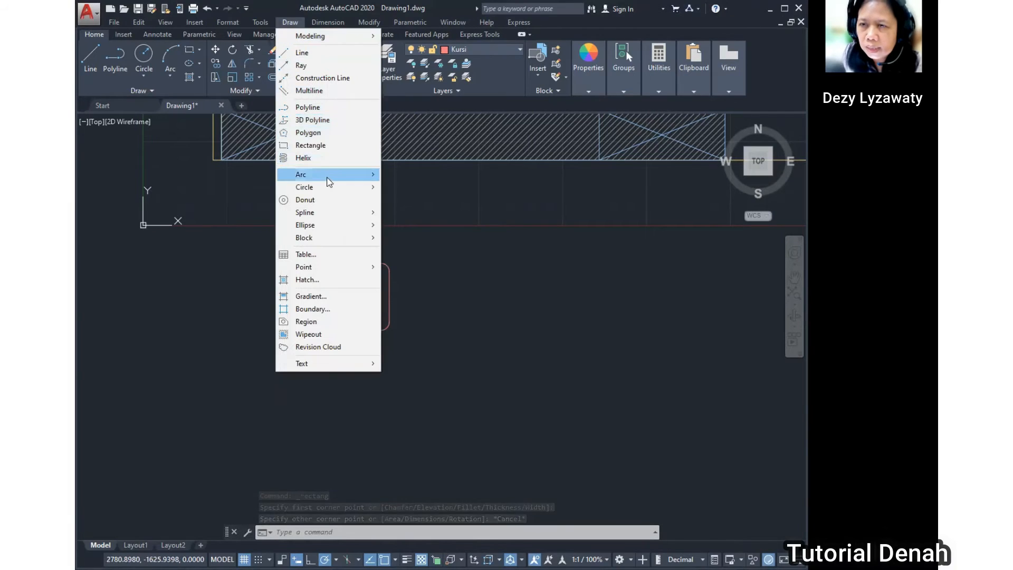
click(327, 146)
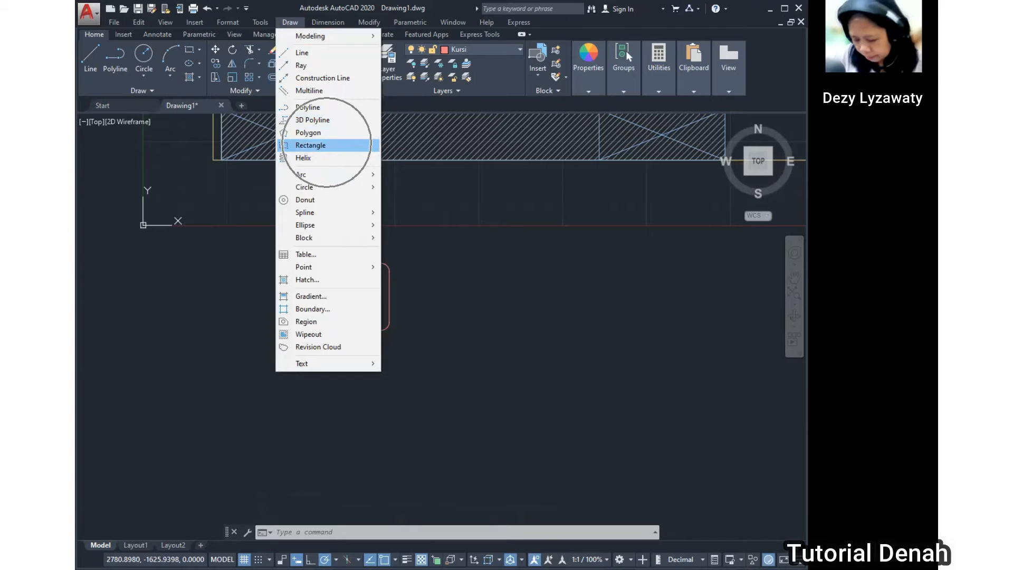
click(331, 262)
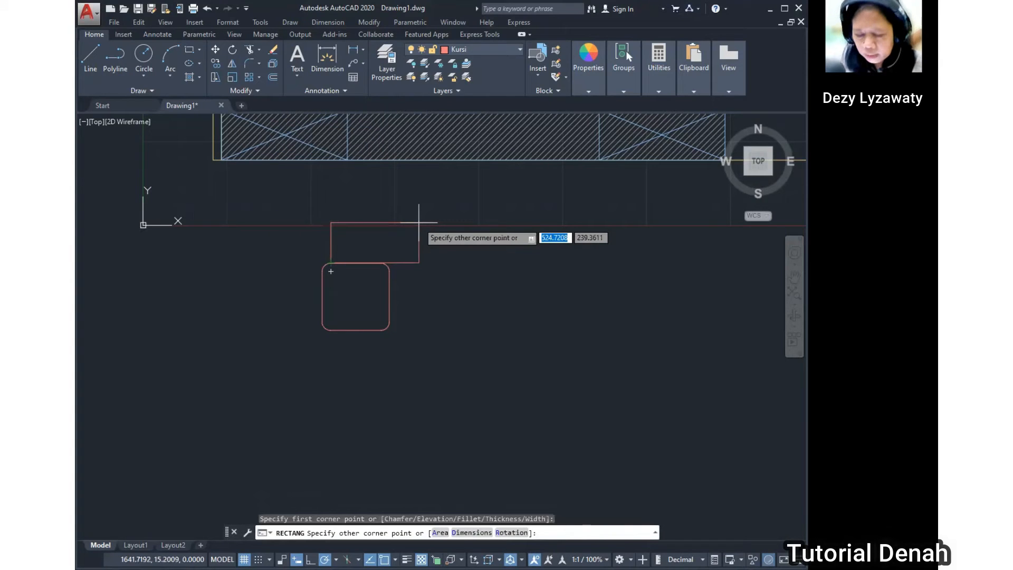
text(300)
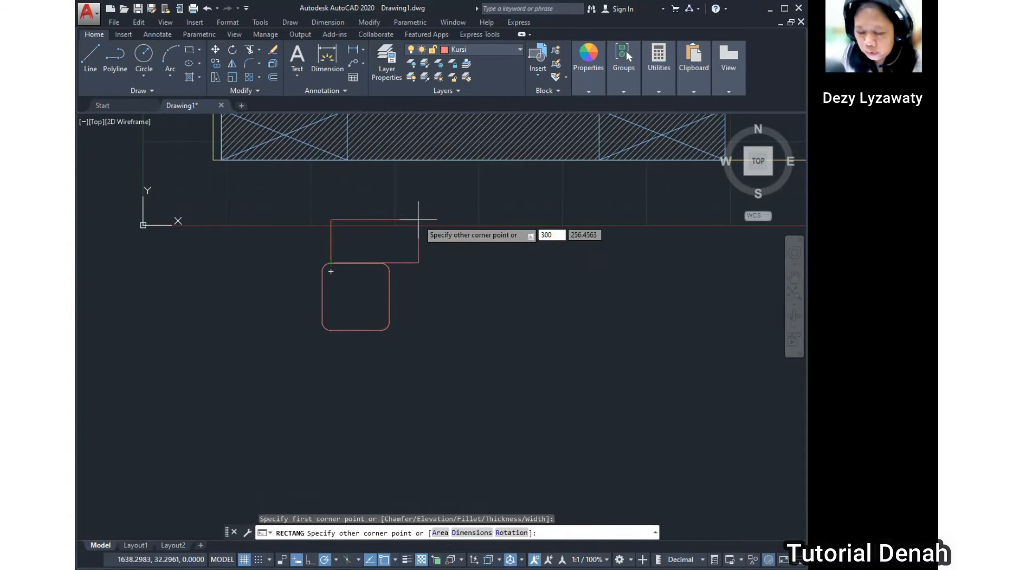
key(Tab)
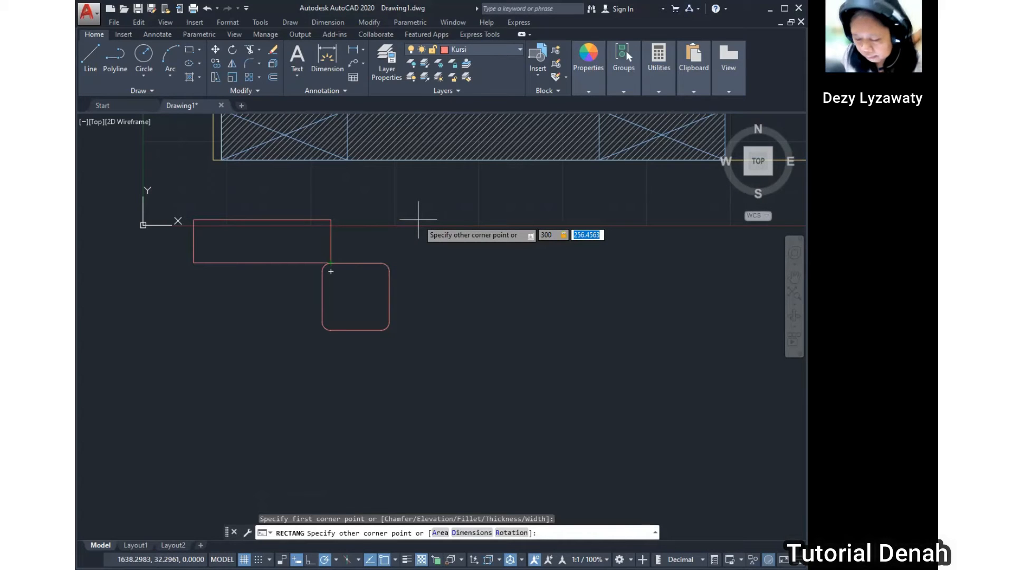
text(50)
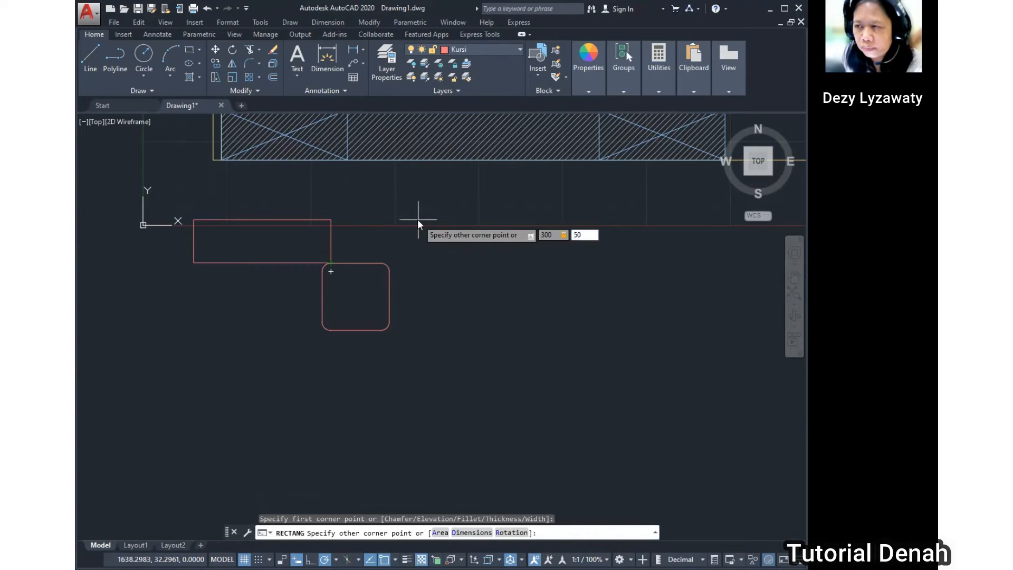
key(Return)
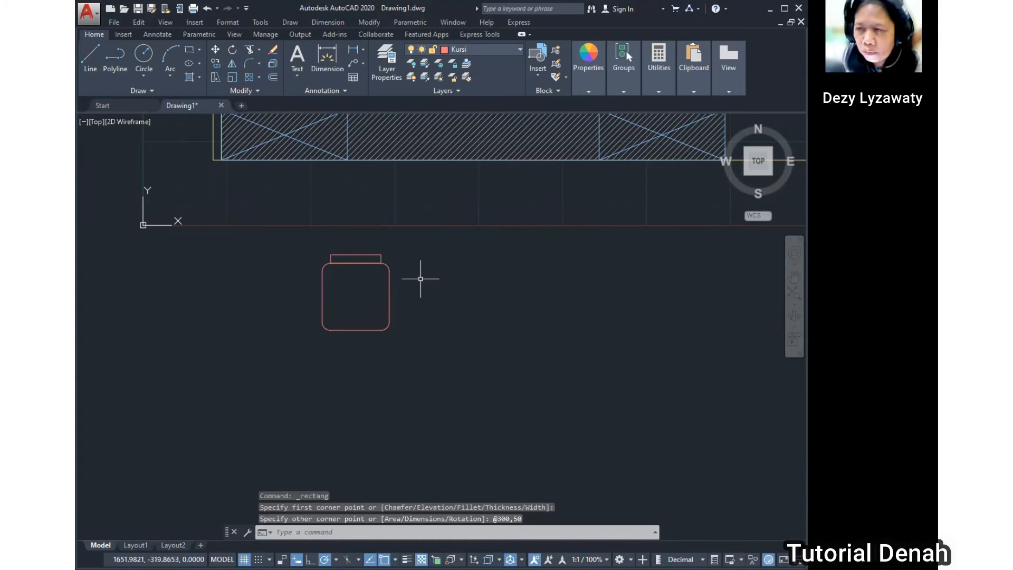
Step: Move the chair's backrest rectangle 50 units straight up, away from the seat
text(m)
key(Return)
click(381, 258)
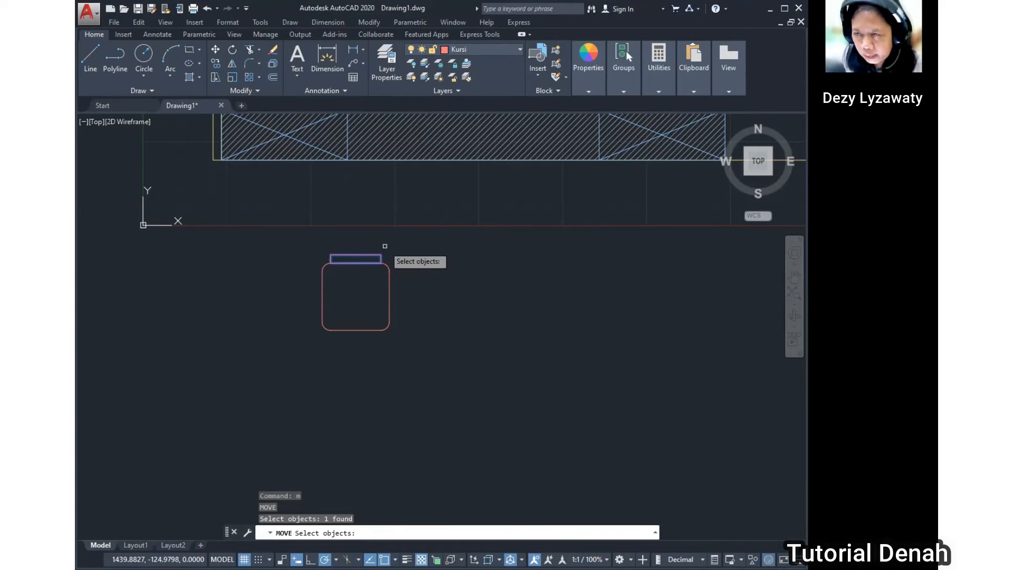
key(Return)
click(390, 256)
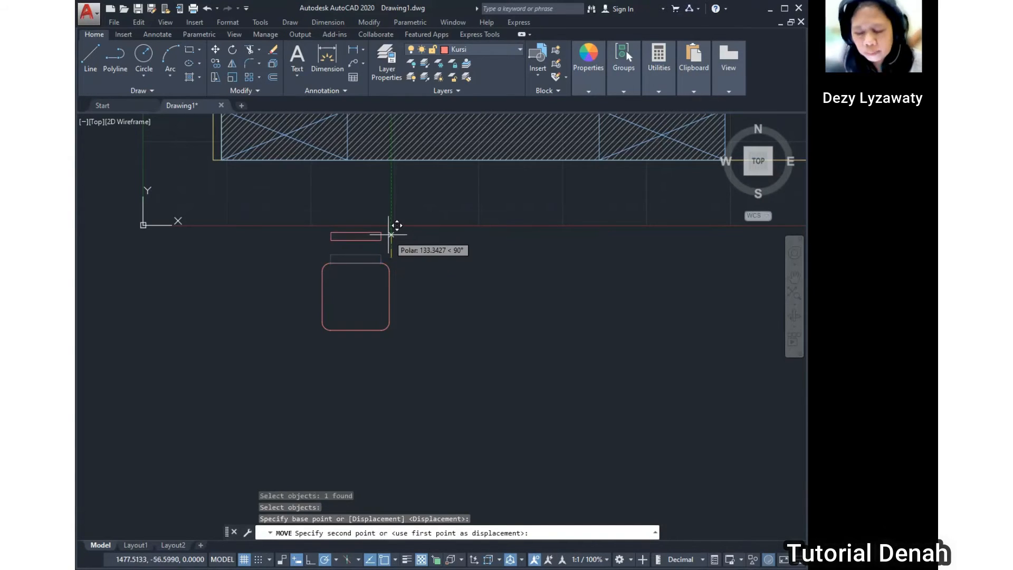
text(50)
key(Return)
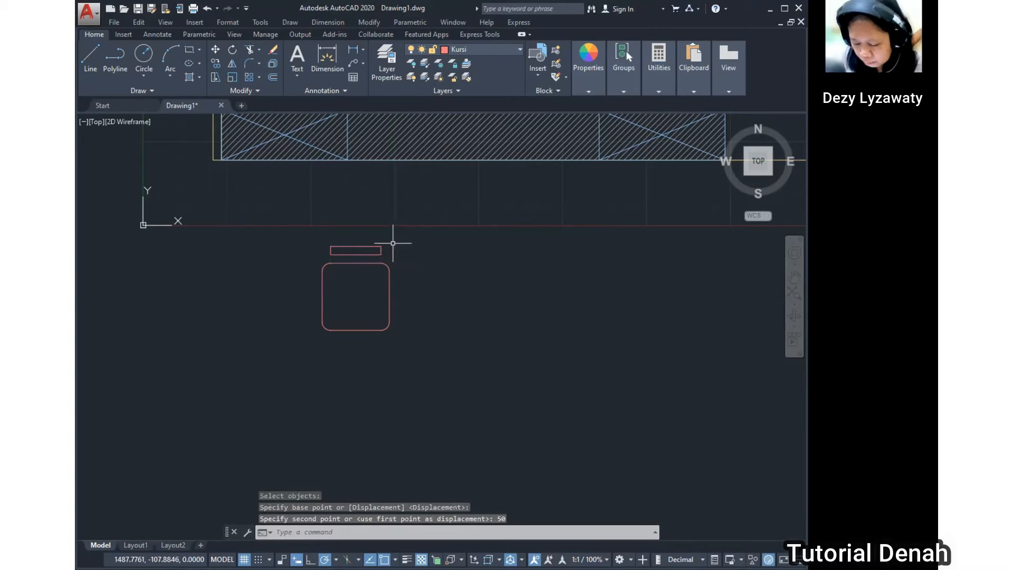
Step: Draw a 50 by 50 connector square from the midpoint of the seat's upper edge, between seat and backrest
click(357, 271)
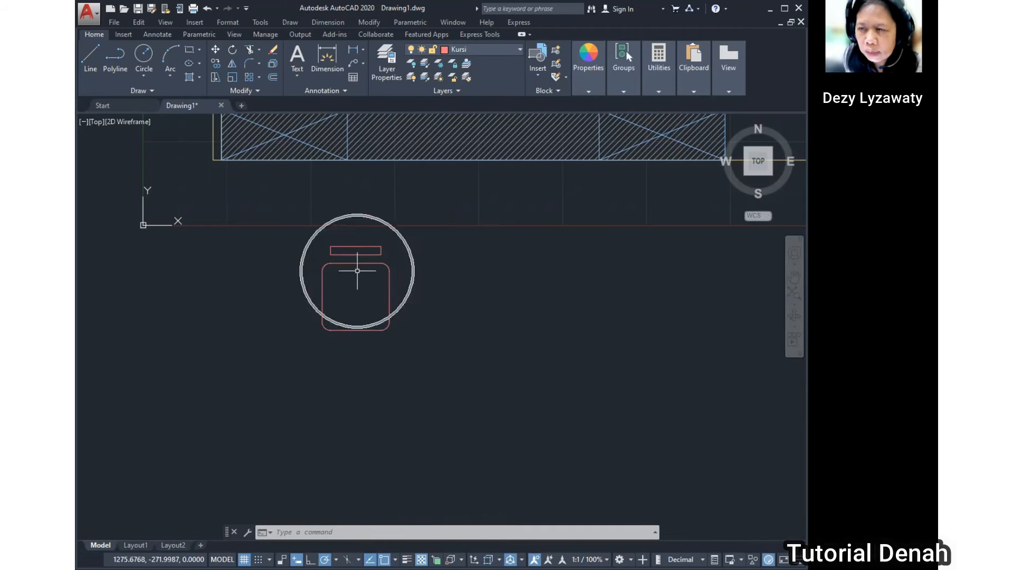
click(356, 246)
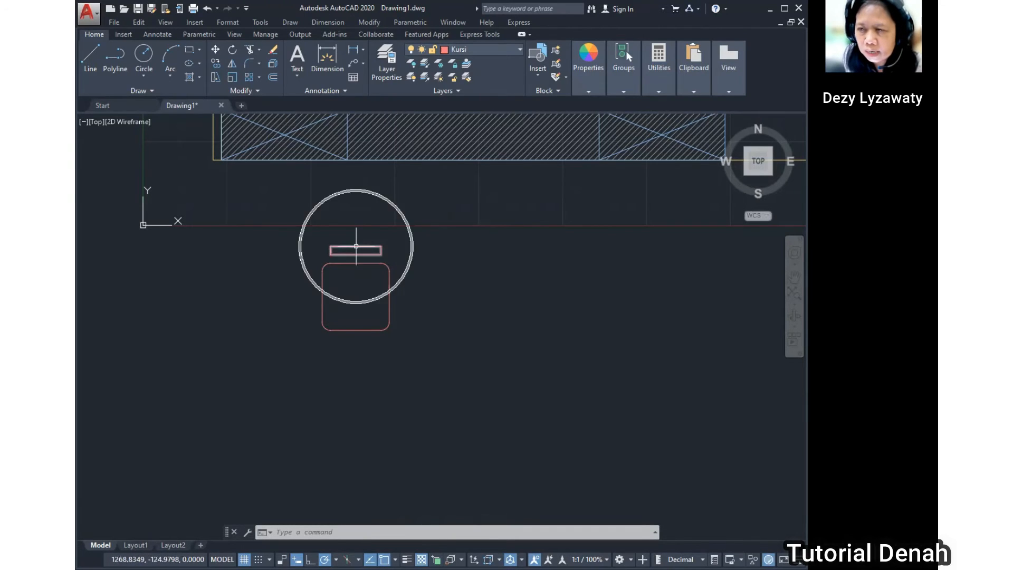
click(290, 23)
click(319, 148)
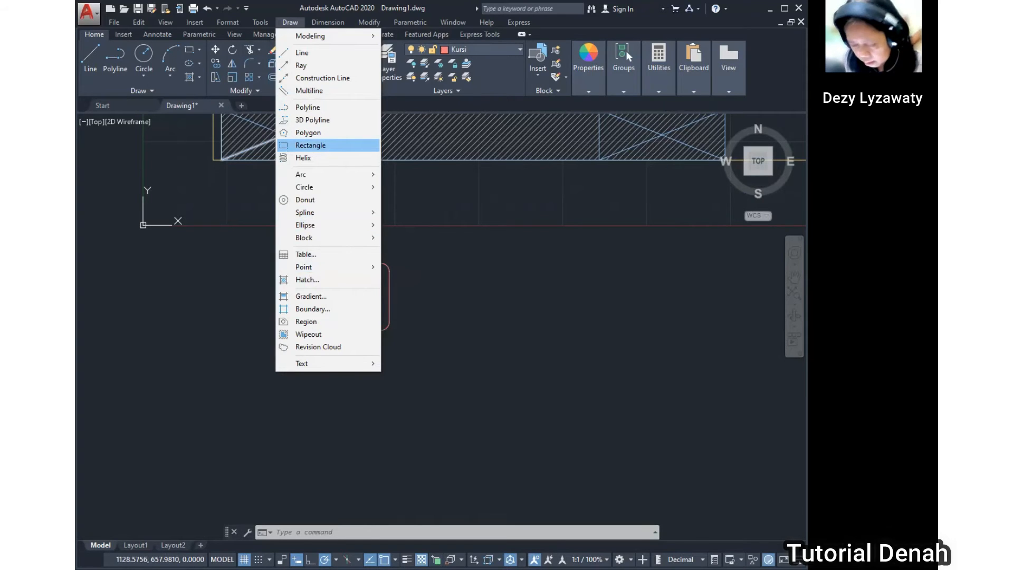
click(357, 262)
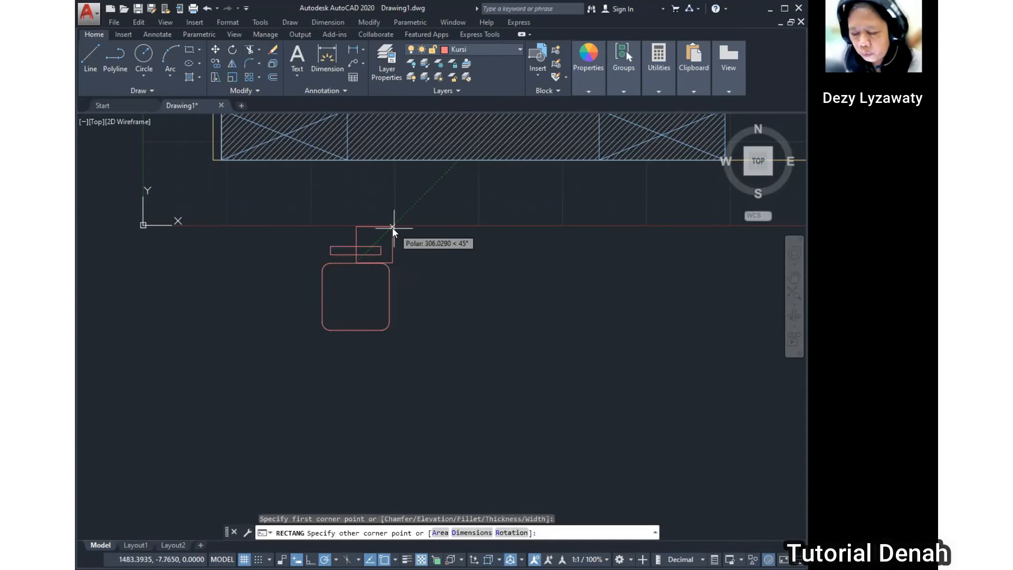
text(@50,50)
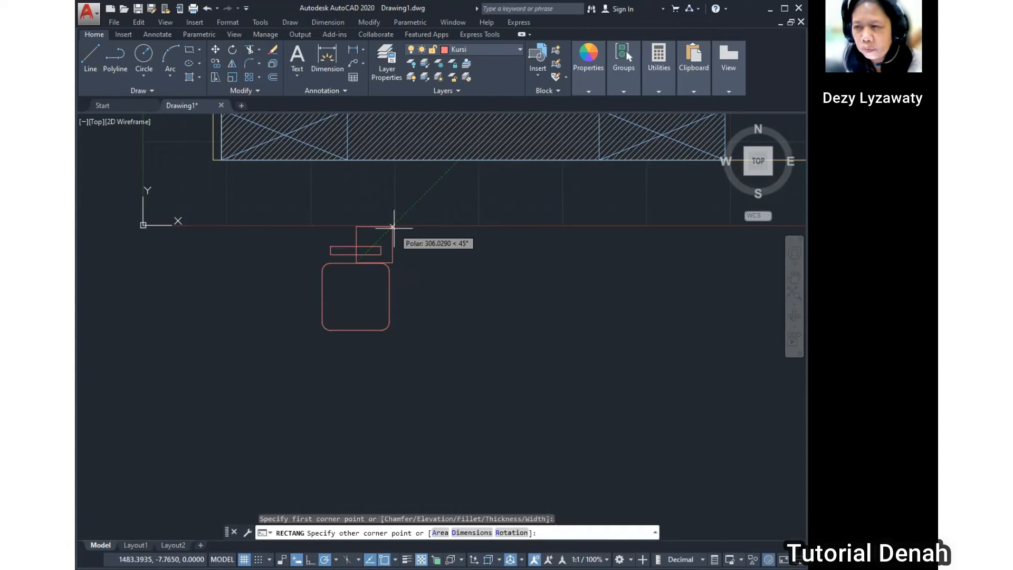
key(Return)
scroll(316, 257, up, 2)
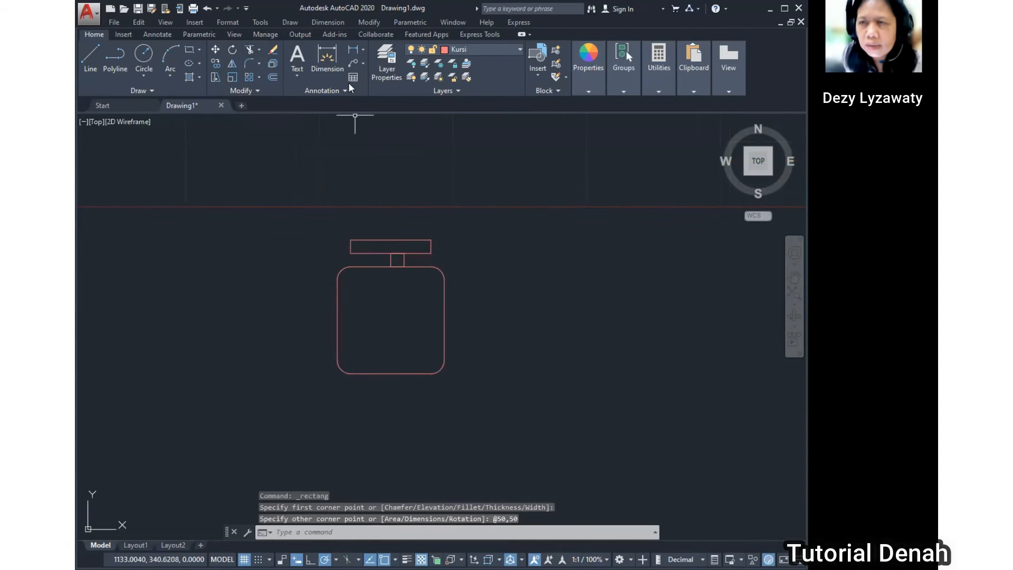
Step: Move the small connector square so it is centred horizontally between the seat and the backrest
click(368, 22)
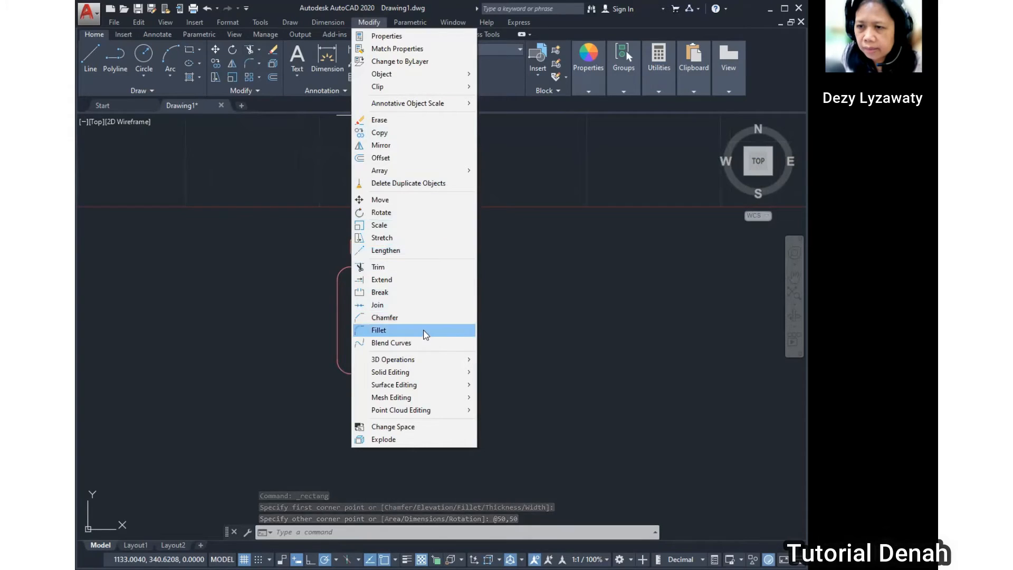
click(388, 202)
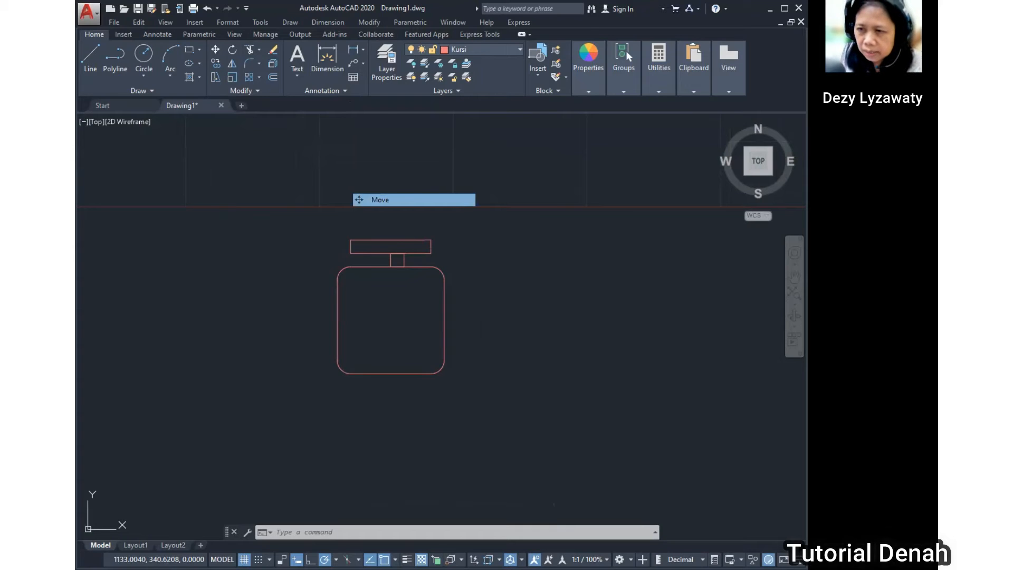
middle_drag(496, 300, 481, 322)
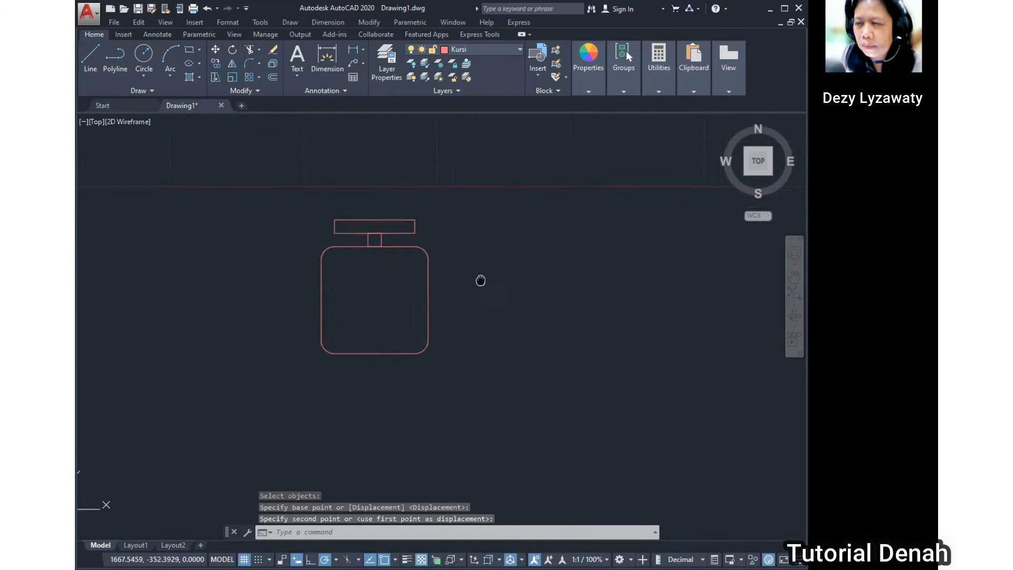
scroll(475, 276, down, 2)
scroll(483, 324, up, 2)
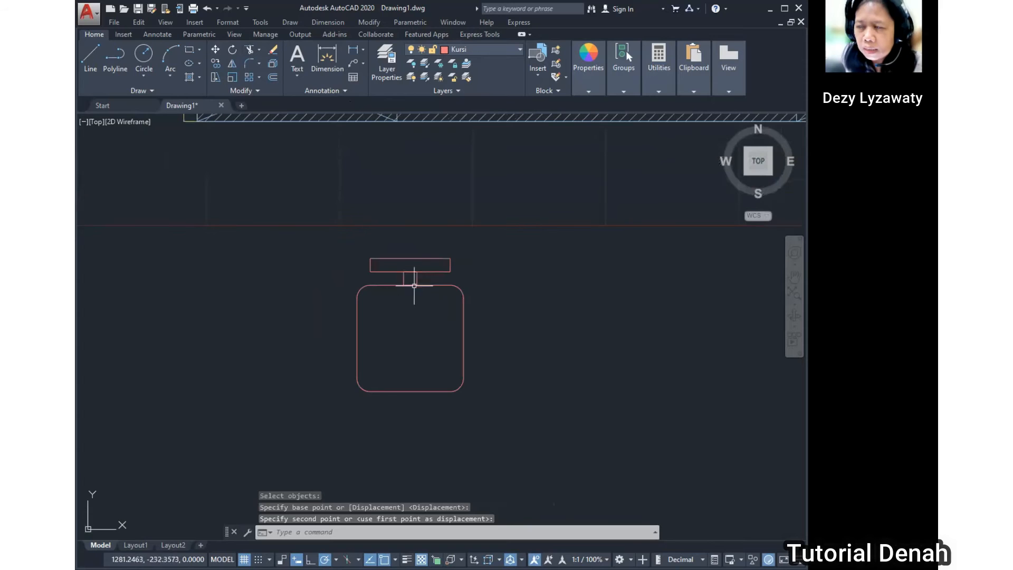
Step: Hatch the seat, connector square and backrest with a diagonal line pattern at scale 200
click(290, 22)
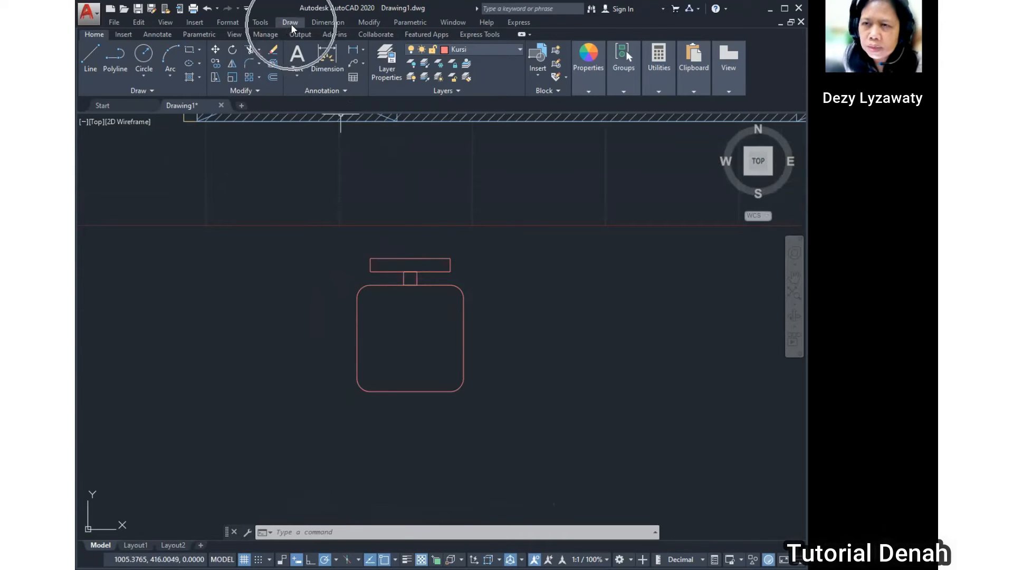
click(290, 23)
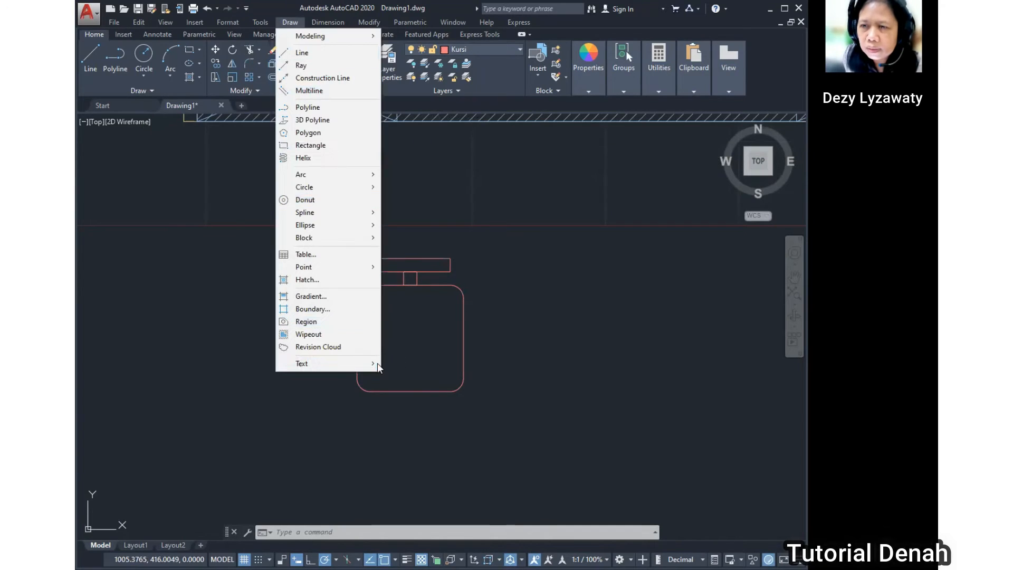
click(325, 278)
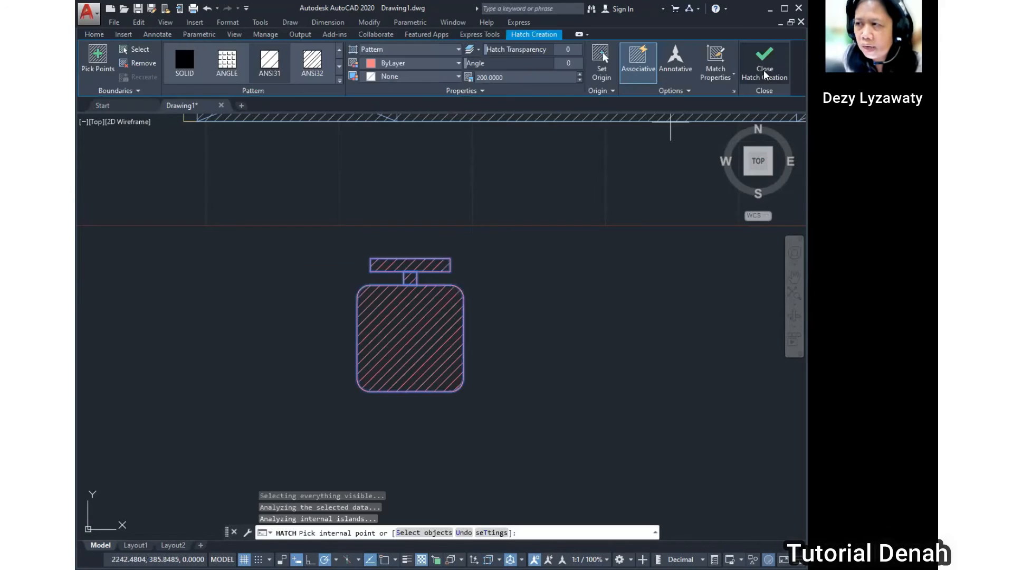
click(765, 74)
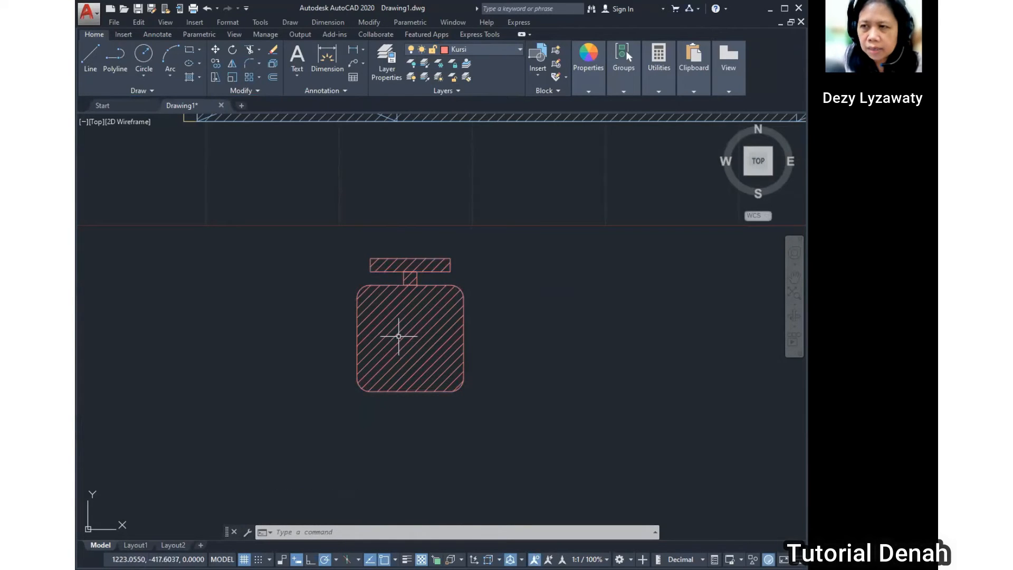
Step: Put the chair's hatch on the Arsir layer and deselect it
mouse_move(399, 335)
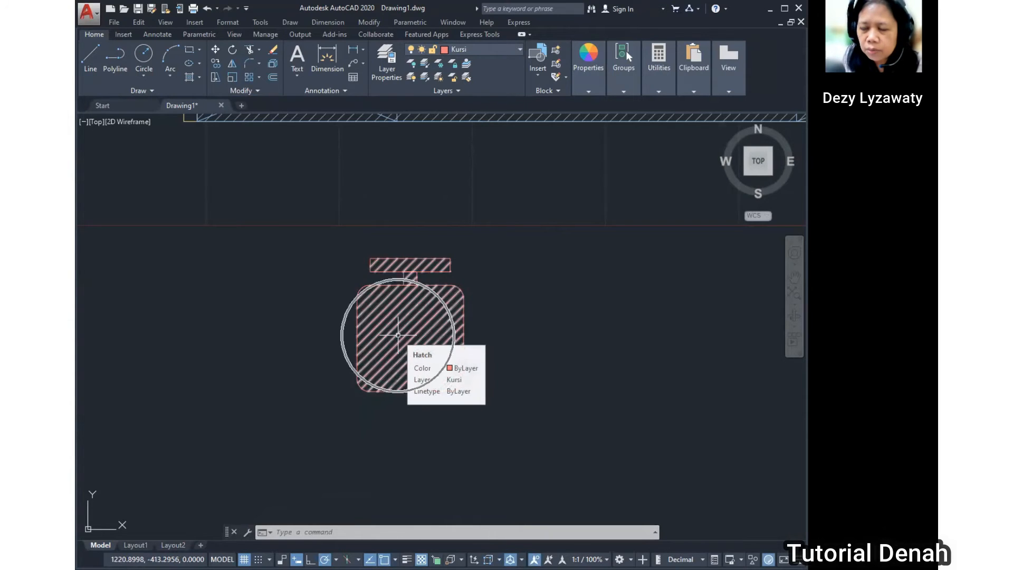
click(398, 335)
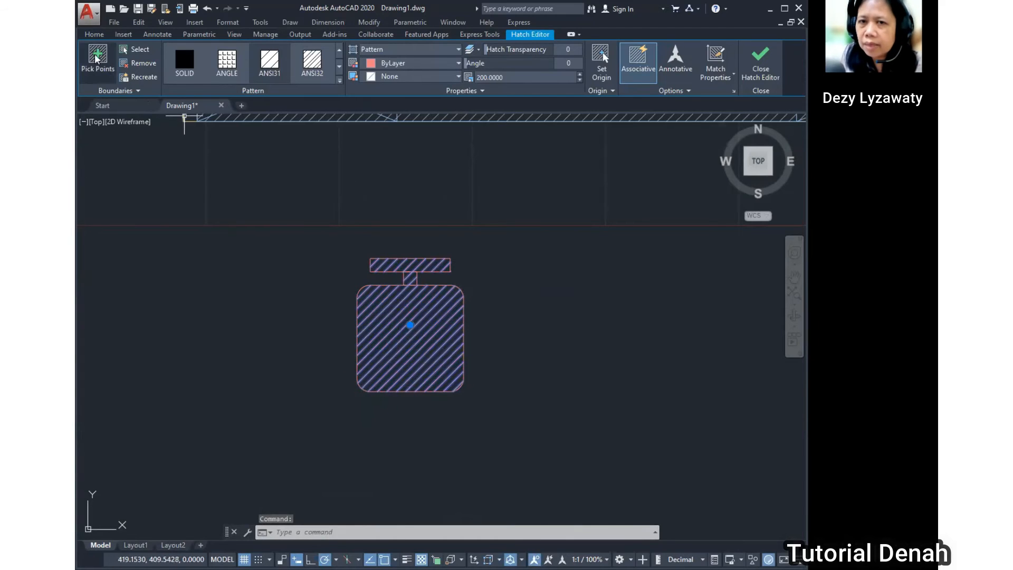
click(94, 35)
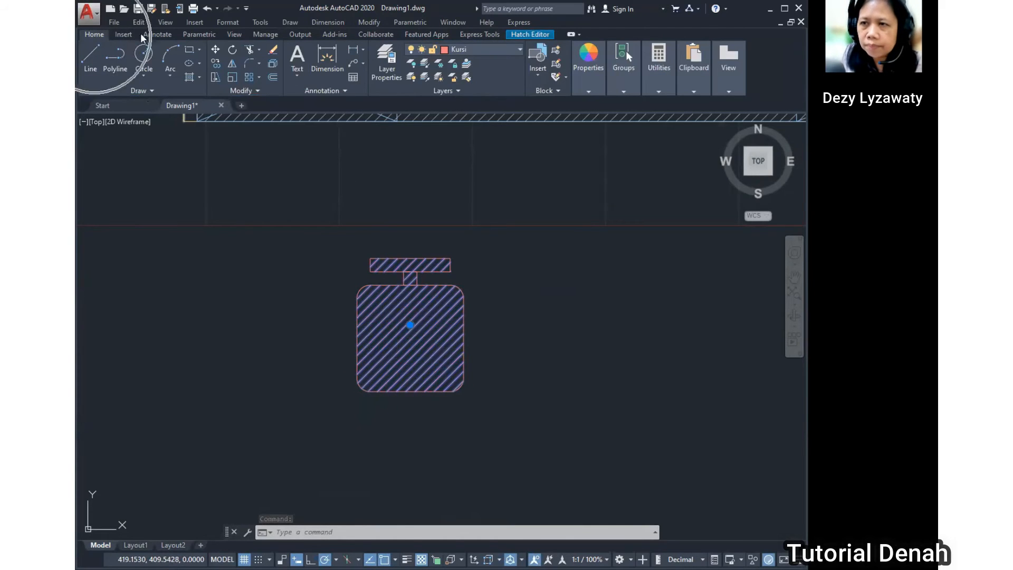
click(484, 50)
click(471, 77)
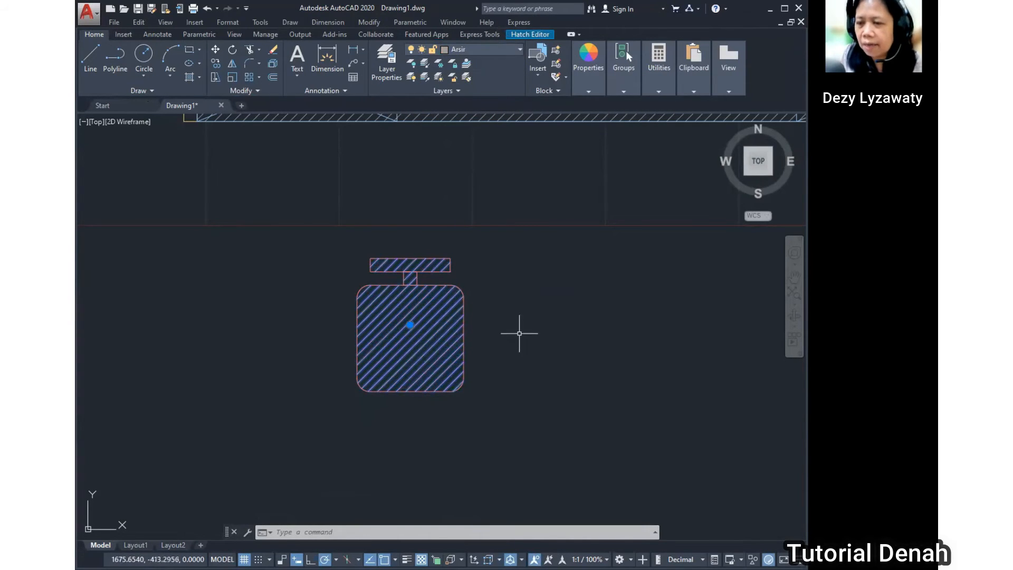
key(Escape)
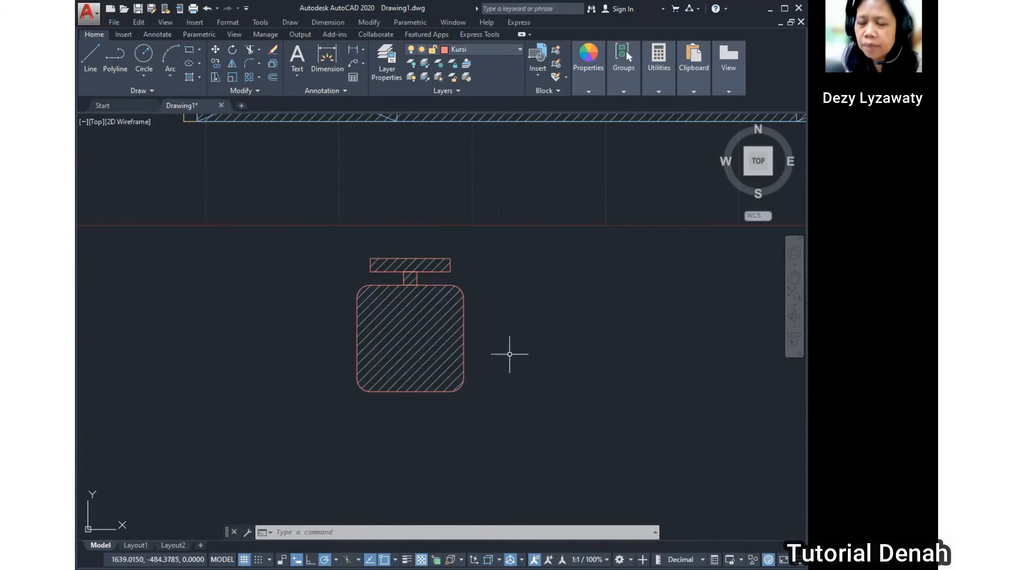
Step: Convert the whole hatched chair to a block named Kursi, with its base point at the midpoint of the seat's lower edge
click(290, 22)
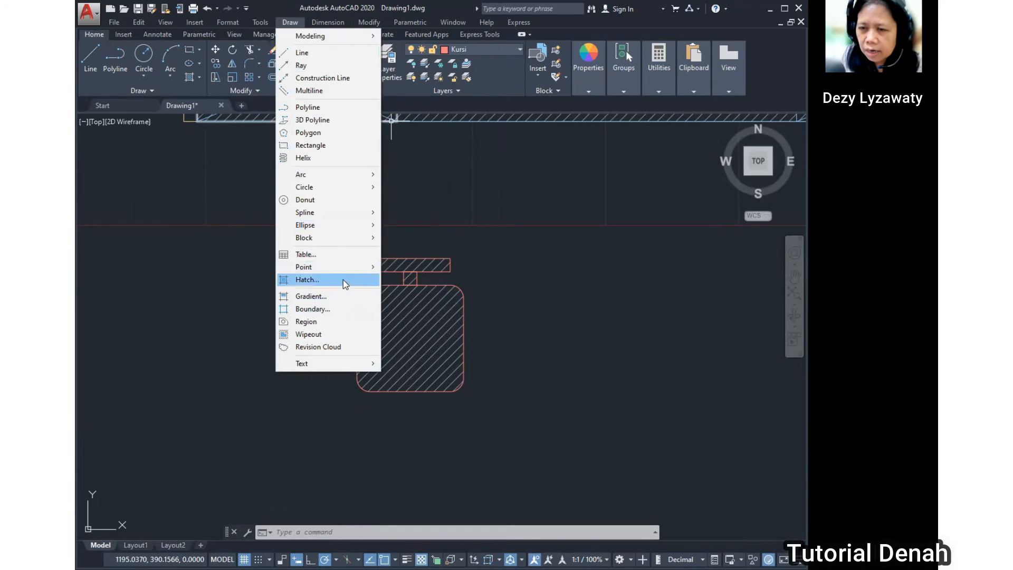
mouse_move(342, 242)
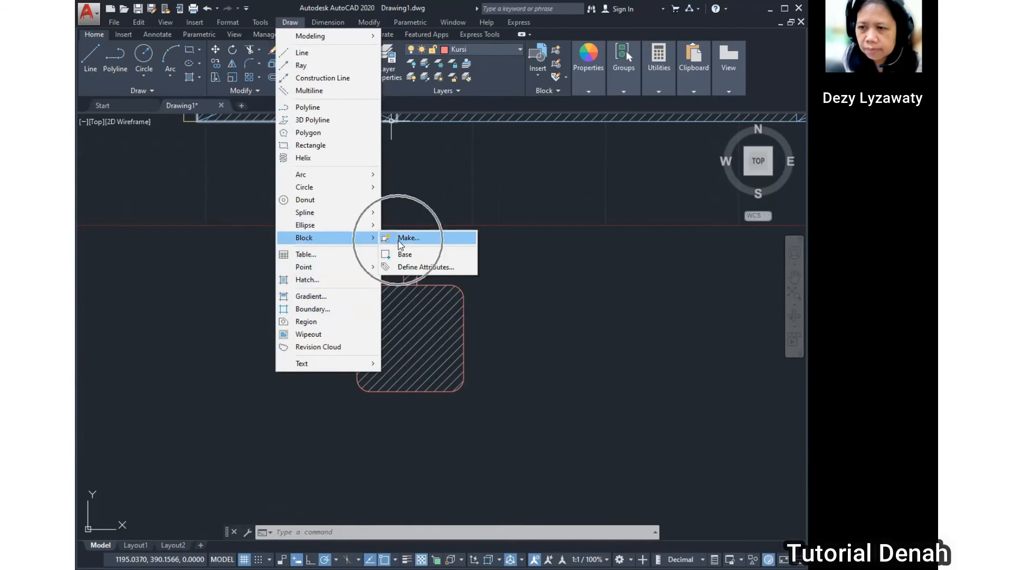
click(401, 241)
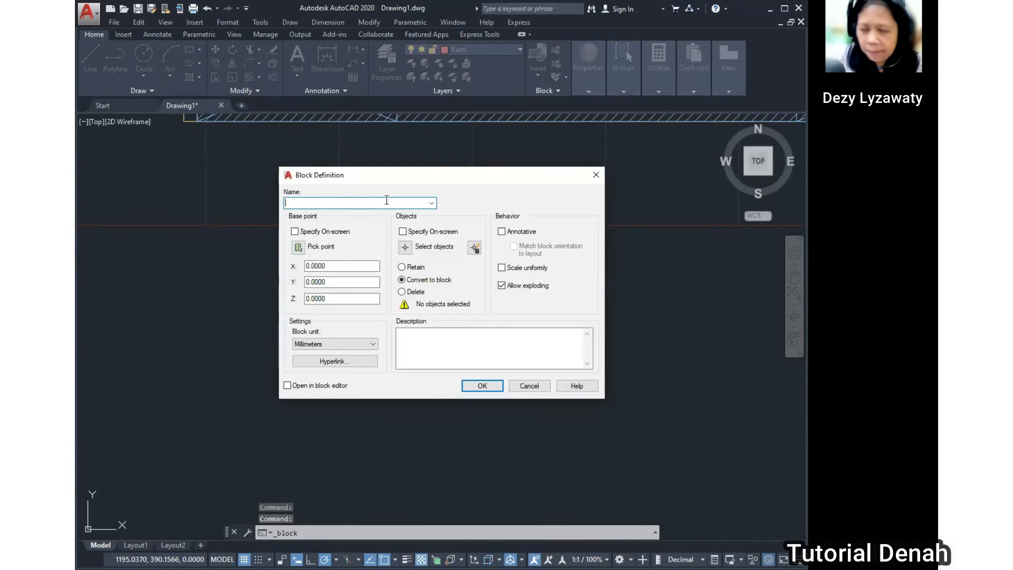
text(Kursi)
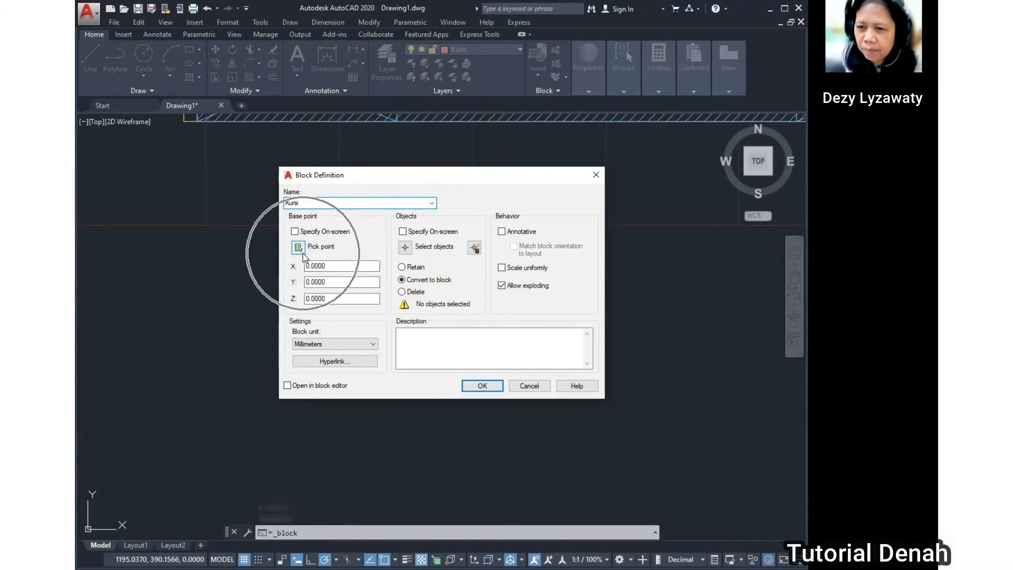
click(299, 247)
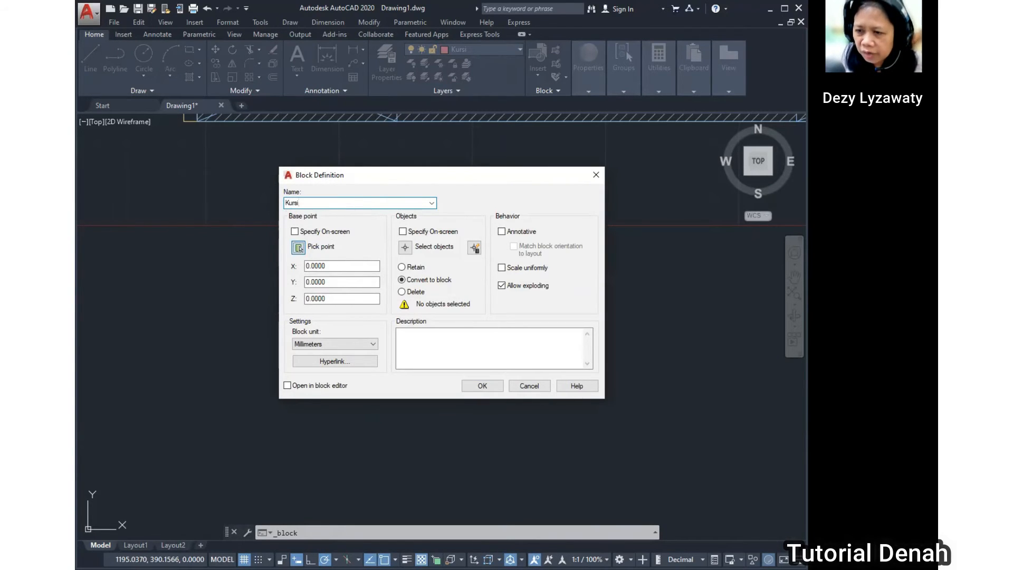
click(407, 396)
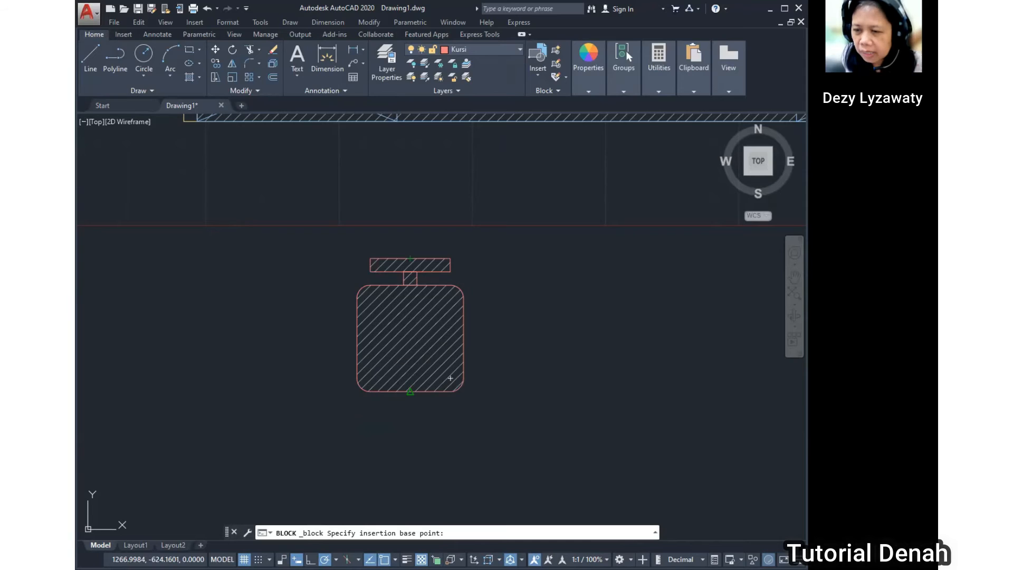
click(411, 249)
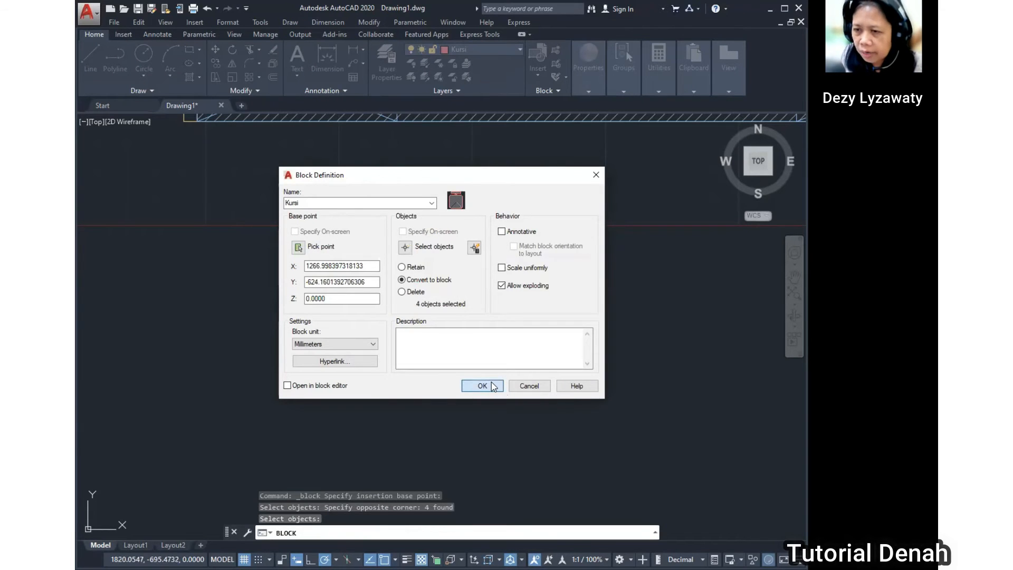
click(482, 386)
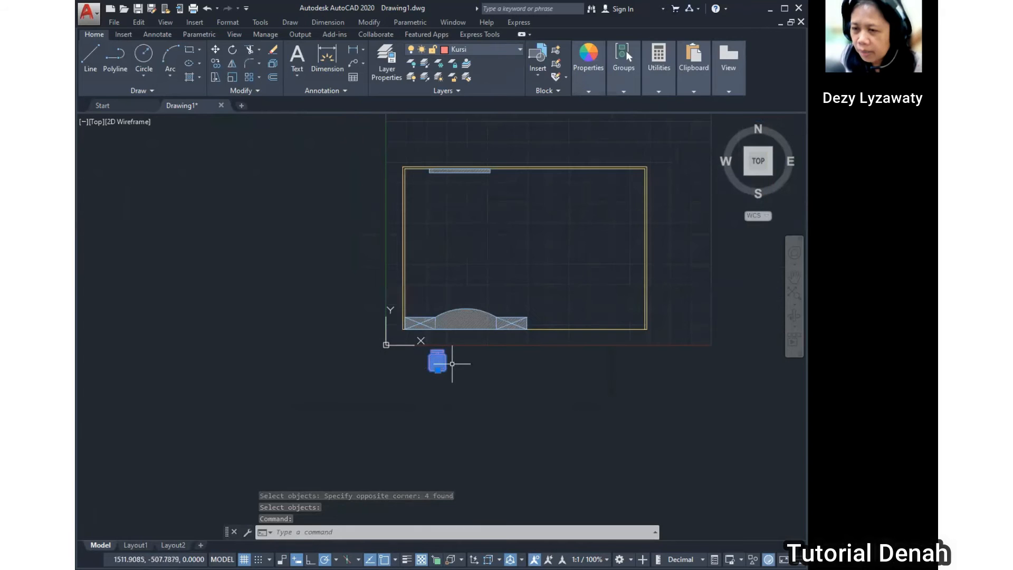
middle_drag(452, 362, 434, 408)
key(Escape)
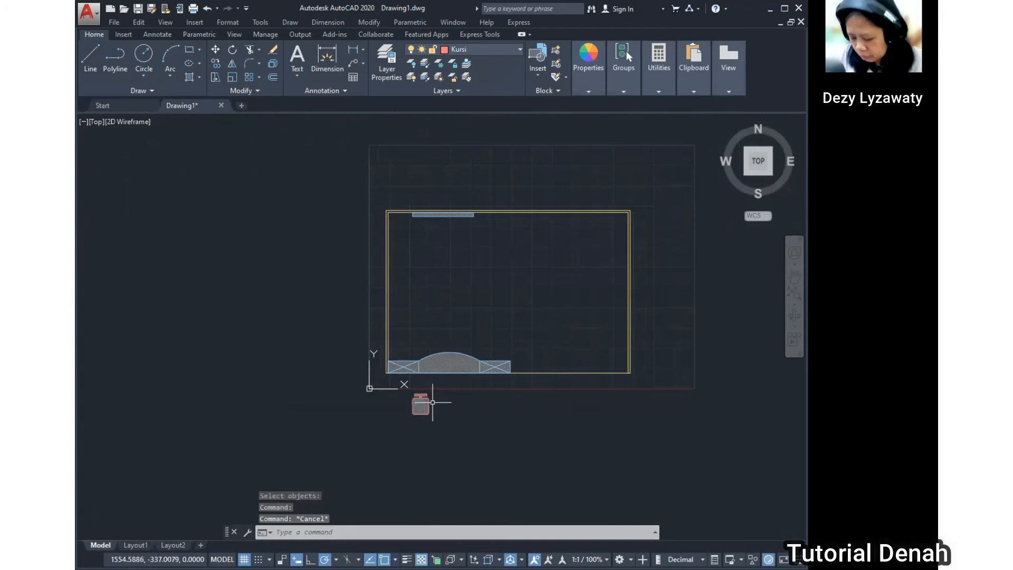
Step: Copy the Kursi chair block from below the plan into the room, above the left part of the lower cabinets
scroll(425, 406, up, 2)
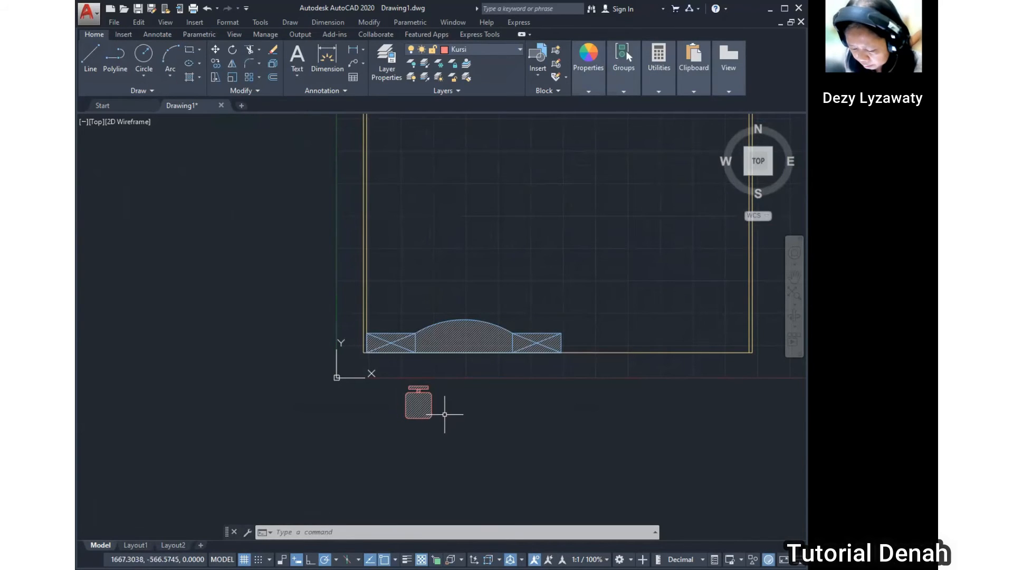
click(418, 404)
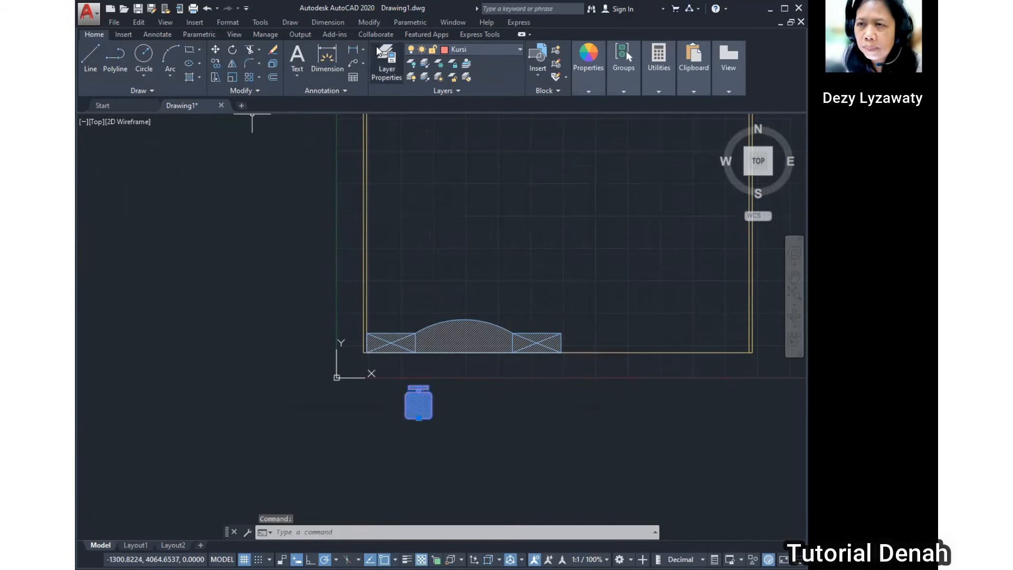
click(368, 22)
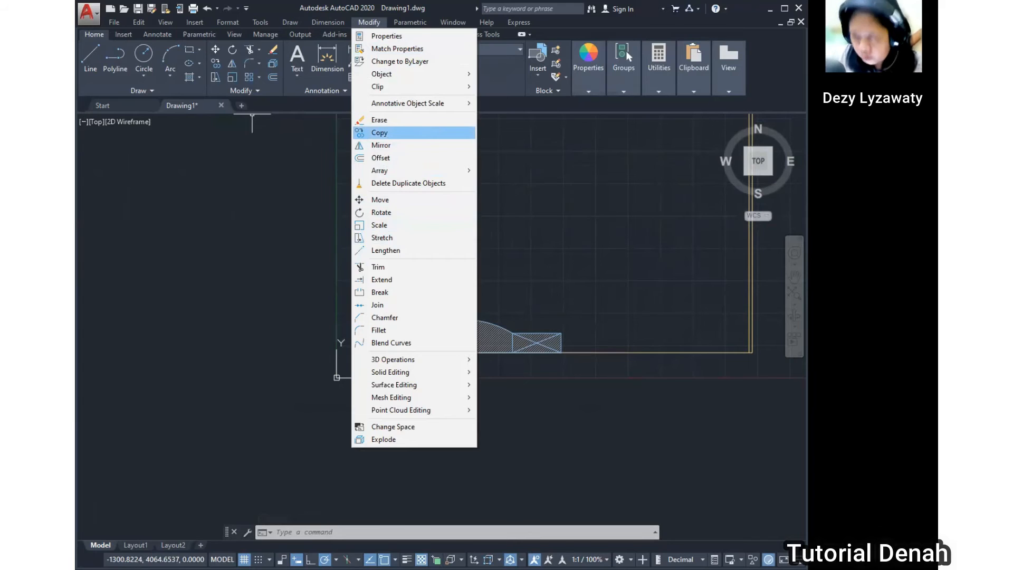
click(379, 132)
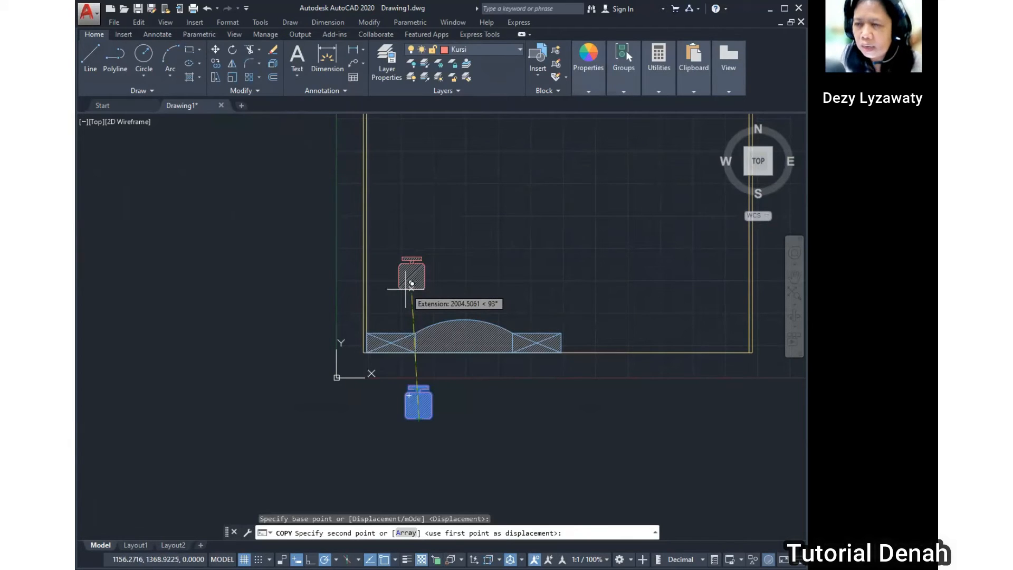
click(404, 287)
key(Escape)
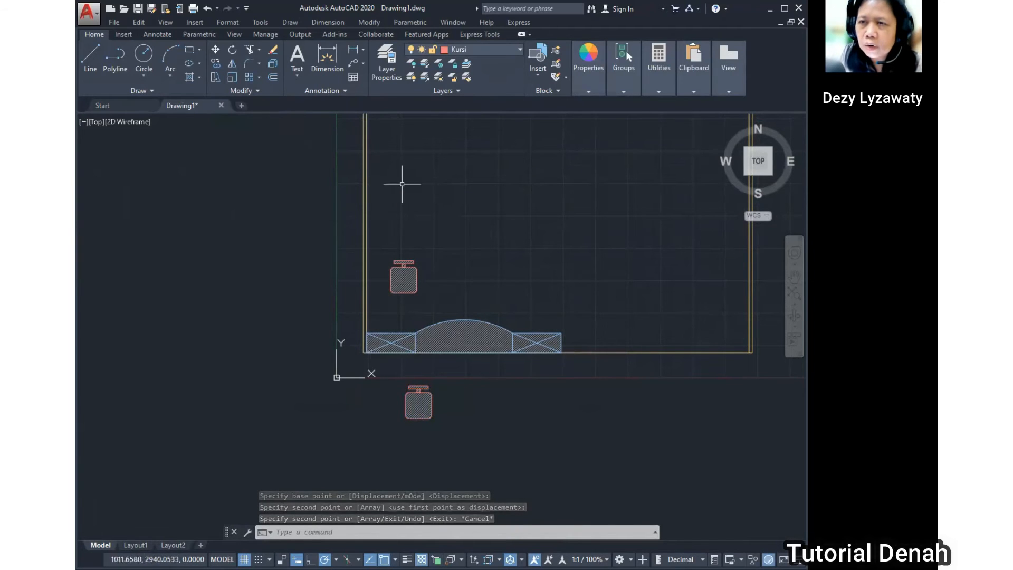
Step: Rotate the copied chair inside the room by 180 degrees about a point in the middle of its seat
click(376, 24)
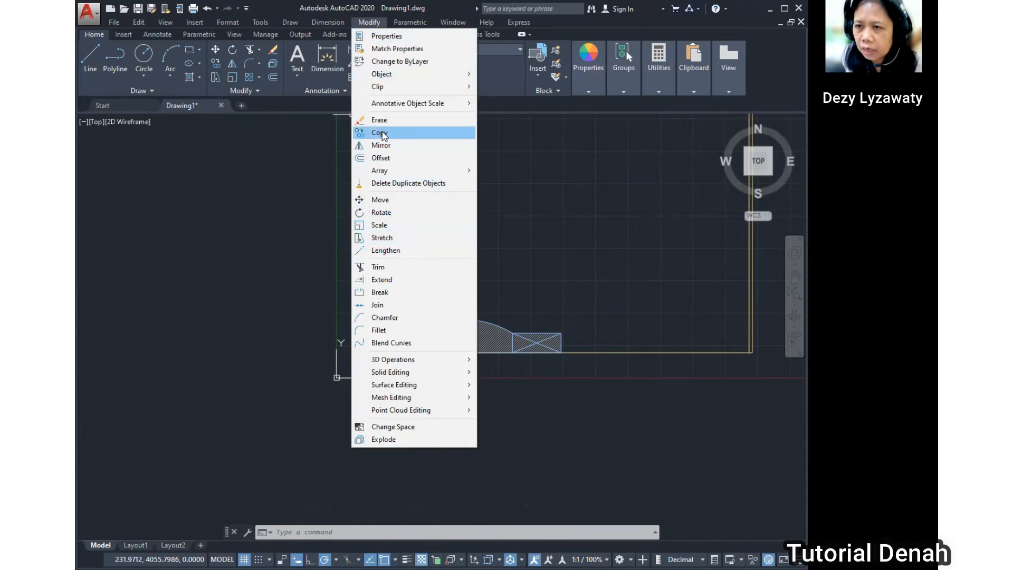
click(401, 218)
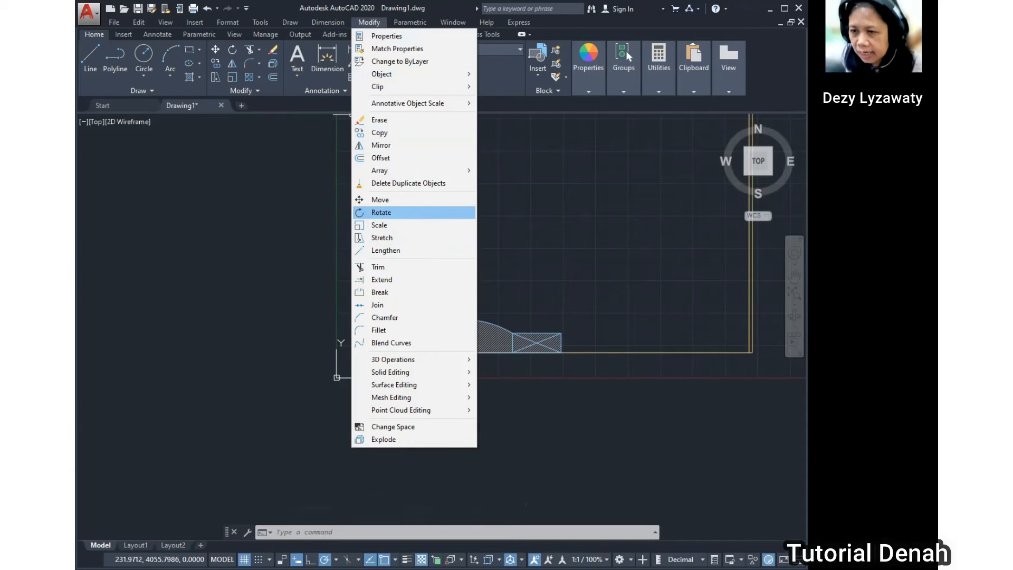
click(381, 212)
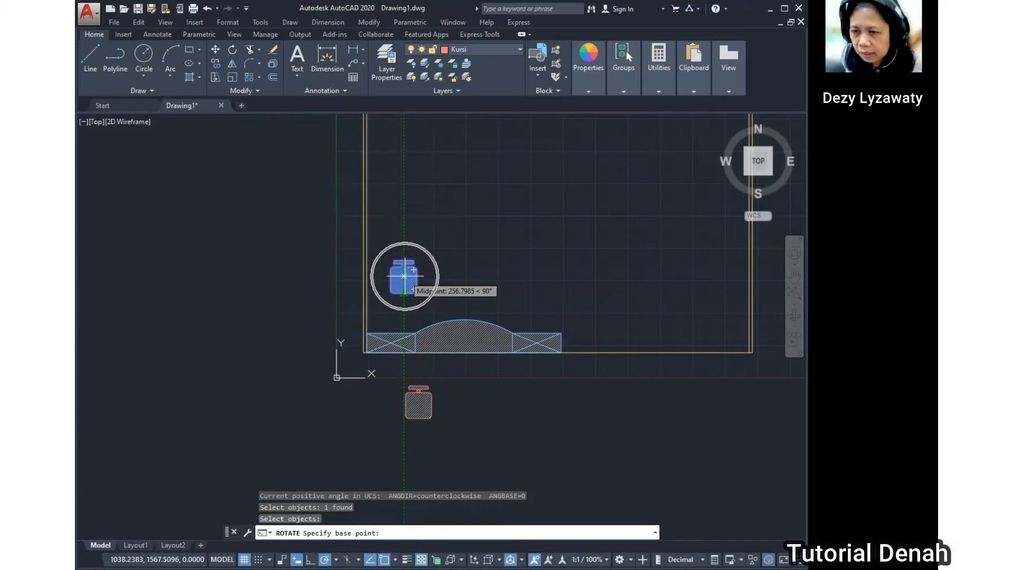
click(404, 275)
text(180)
key(Return)
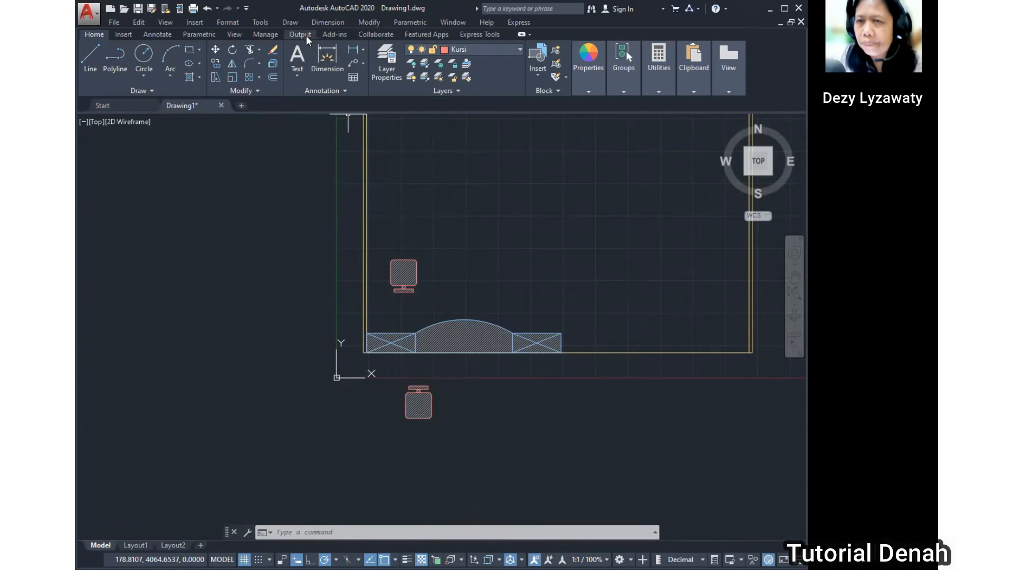
Step: Create a rectangular array of the rotated chair with 4 columns spaced 500 apart and 3 rows spaced 600 apart
click(378, 23)
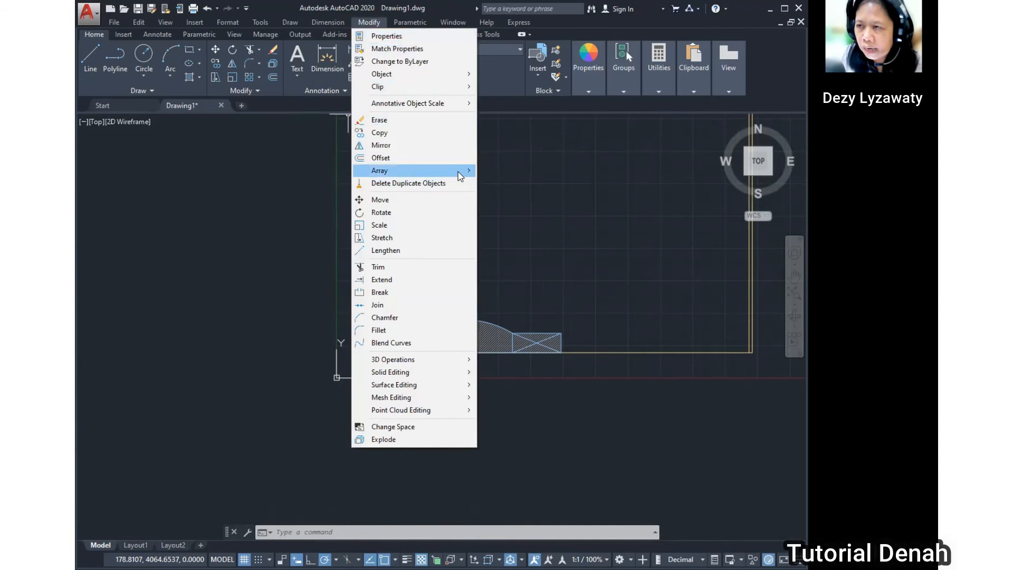
mouse_move(458, 172)
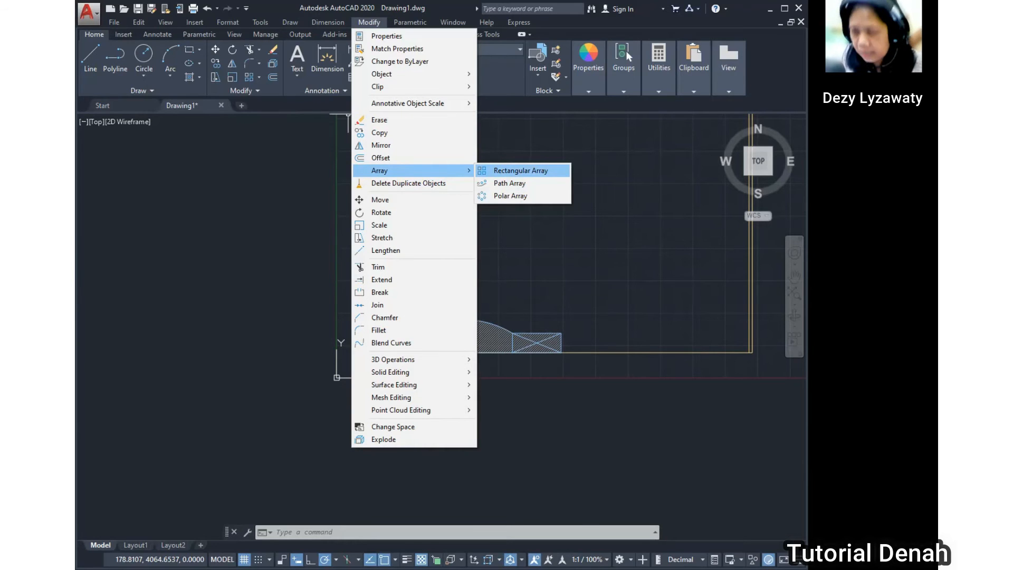
click(521, 170)
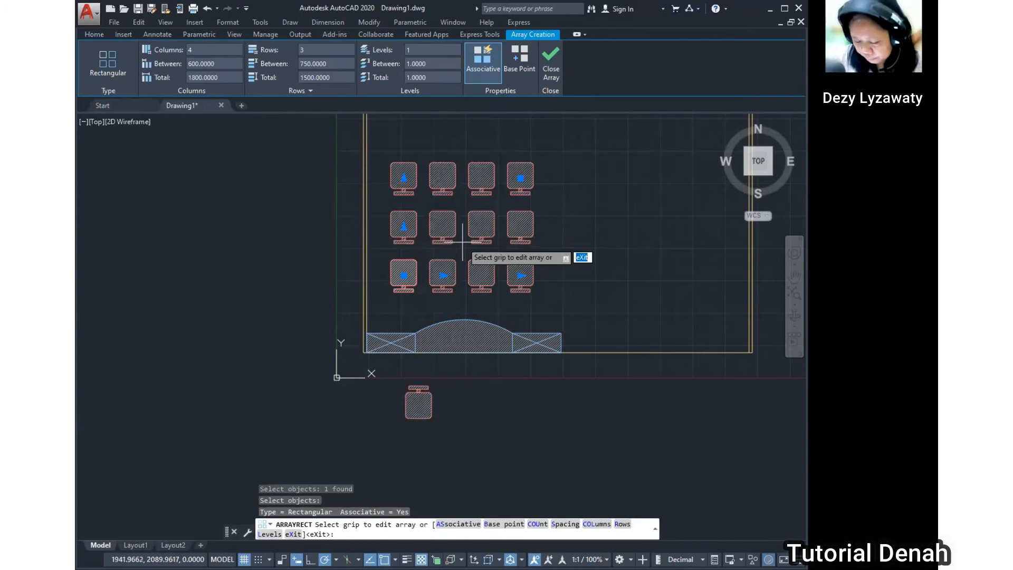
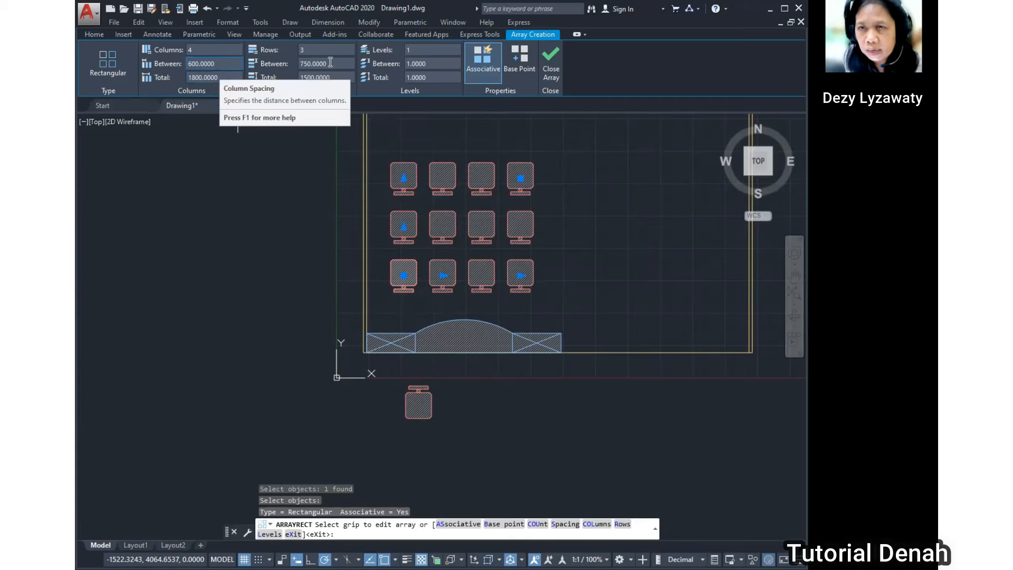
click(226, 63)
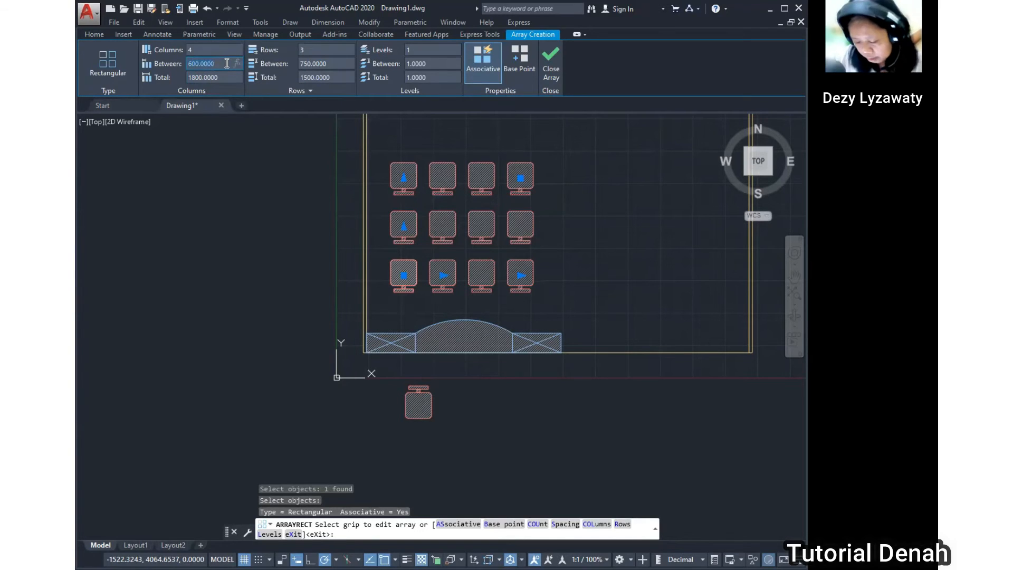
text(500)
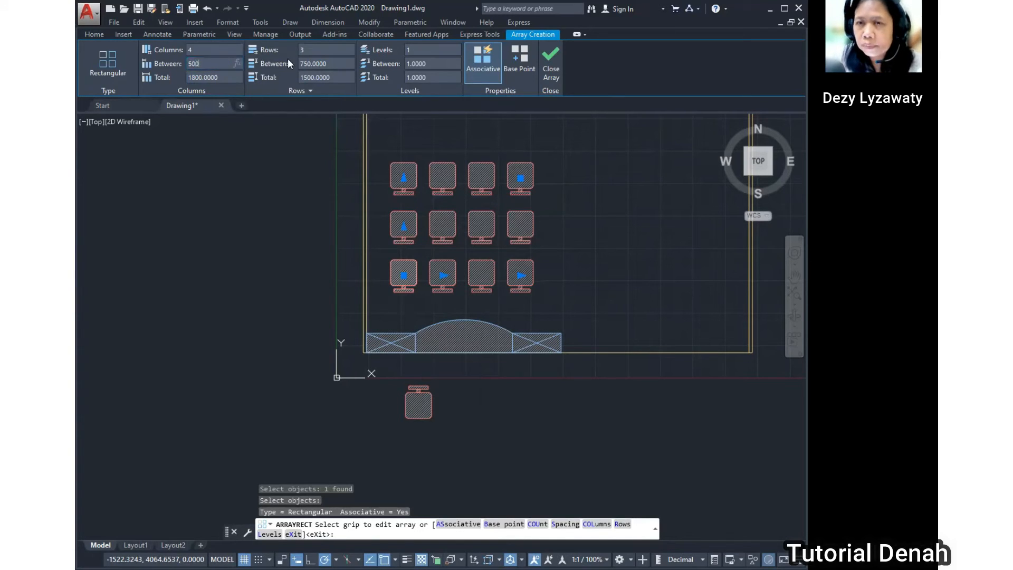
click(288, 60)
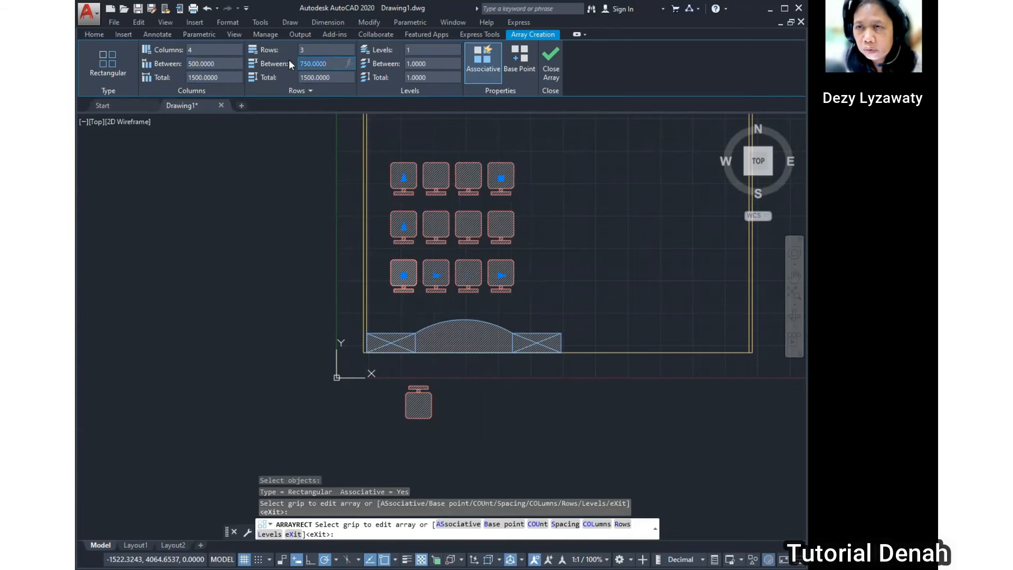
text(600)
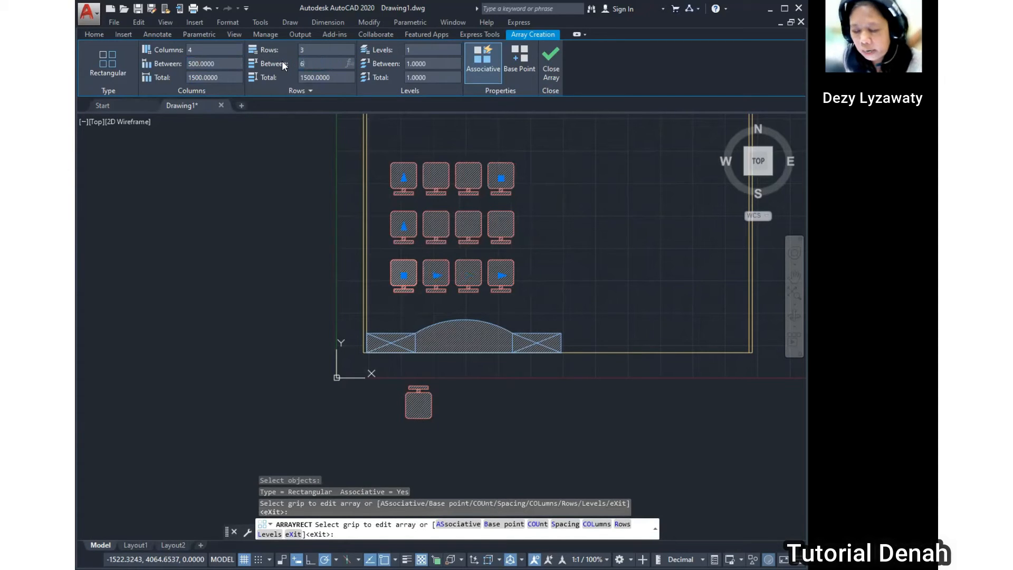
click(551, 60)
scroll(480, 285, down, 2)
scroll(480, 284, up, 2)
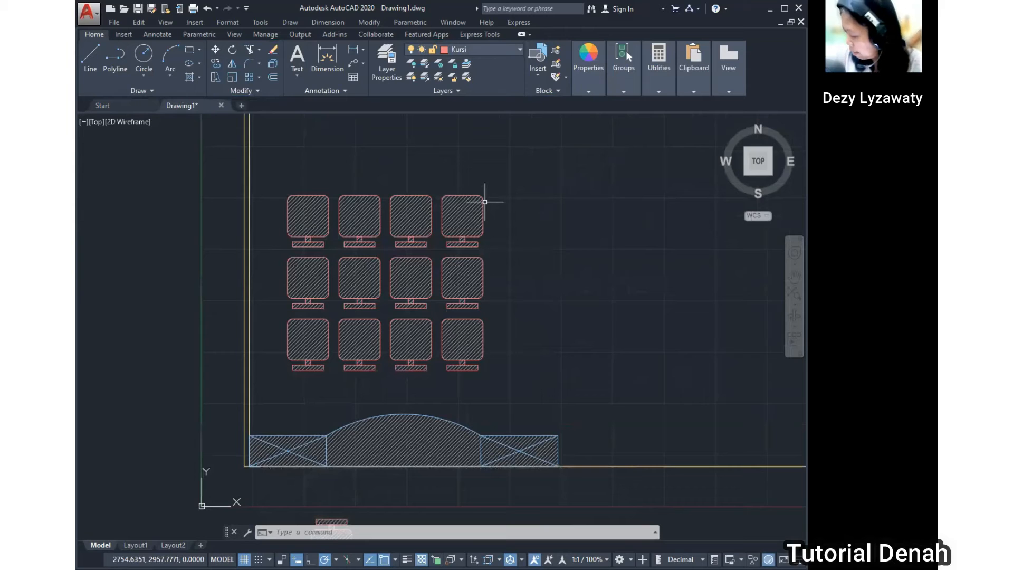
Step: Make Meja the current layer and draw a table rectangle 500 wide and 800 high in the empty area right of the chairs
scroll(418, 255, down, 2)
middle_drag(561, 266, 405, 273)
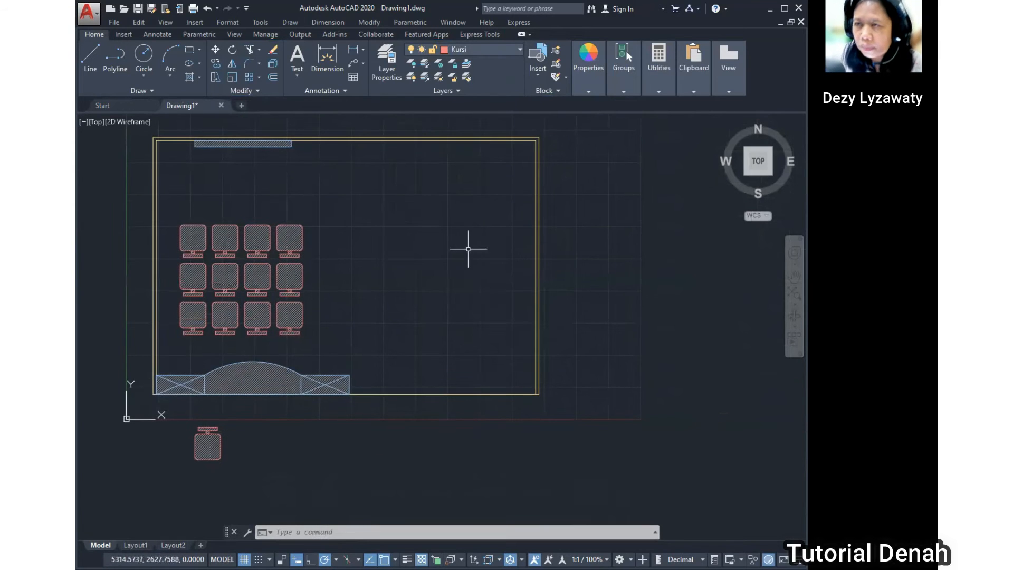
click(499, 47)
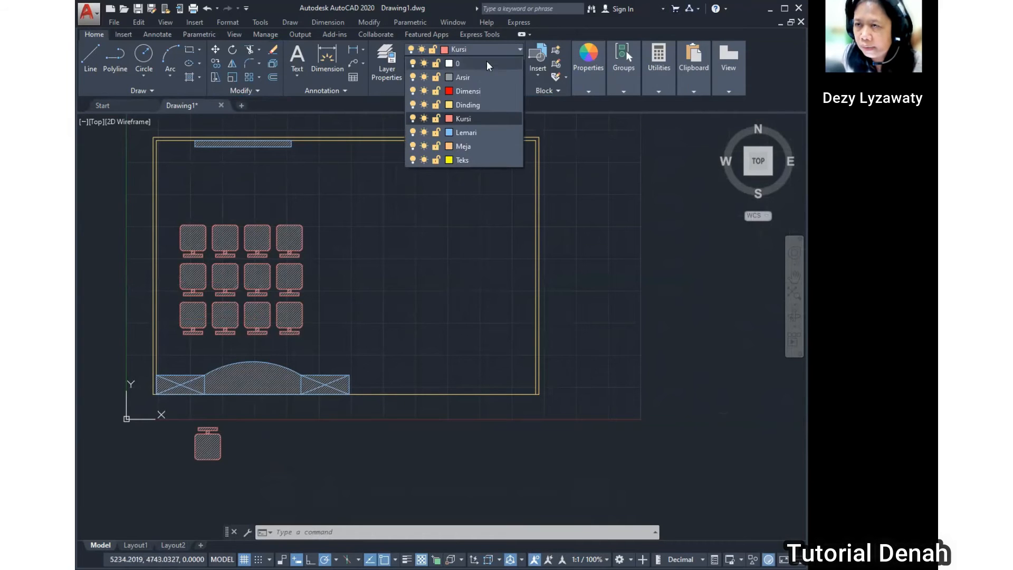
click(476, 144)
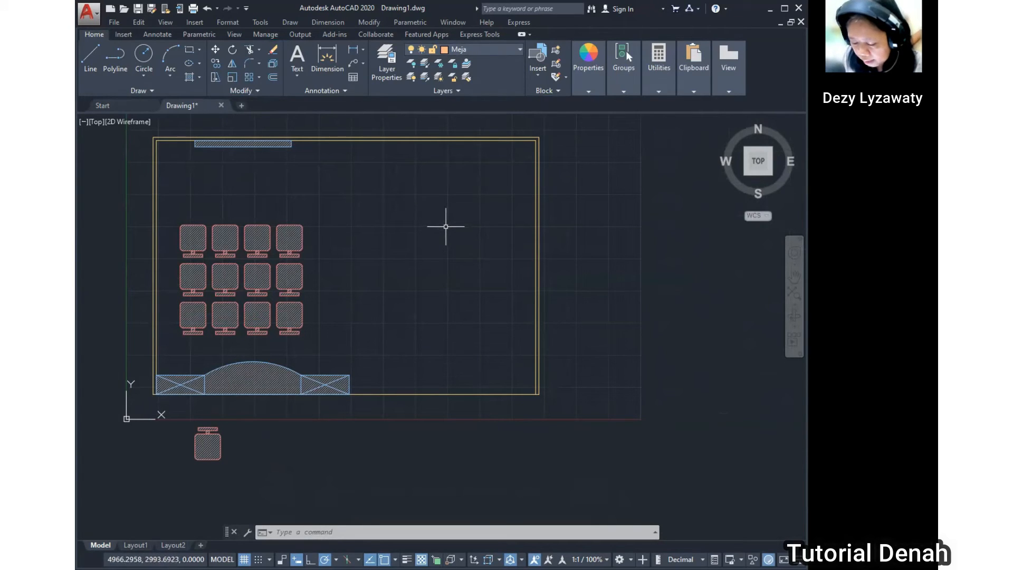
click(293, 22)
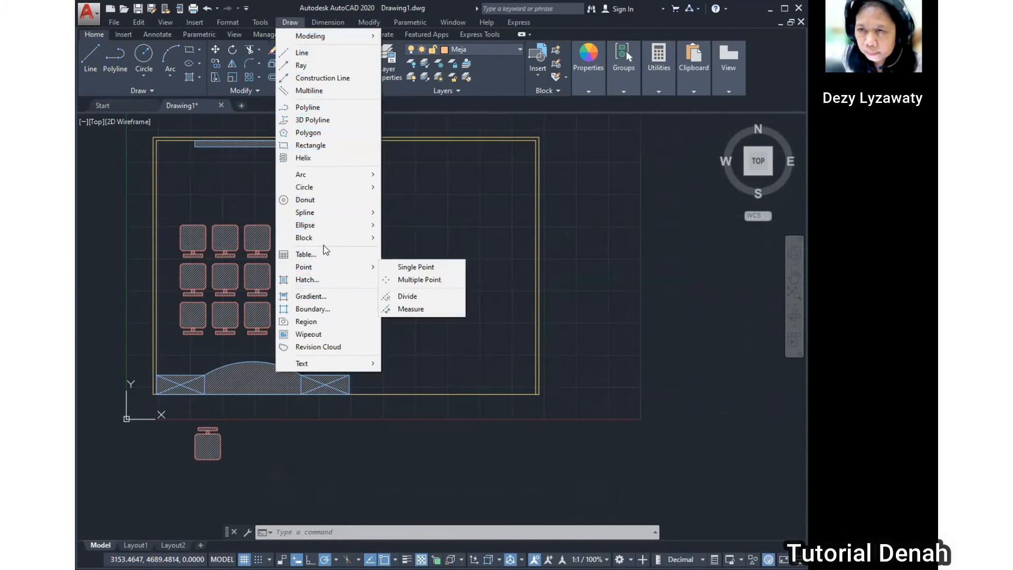
click(314, 145)
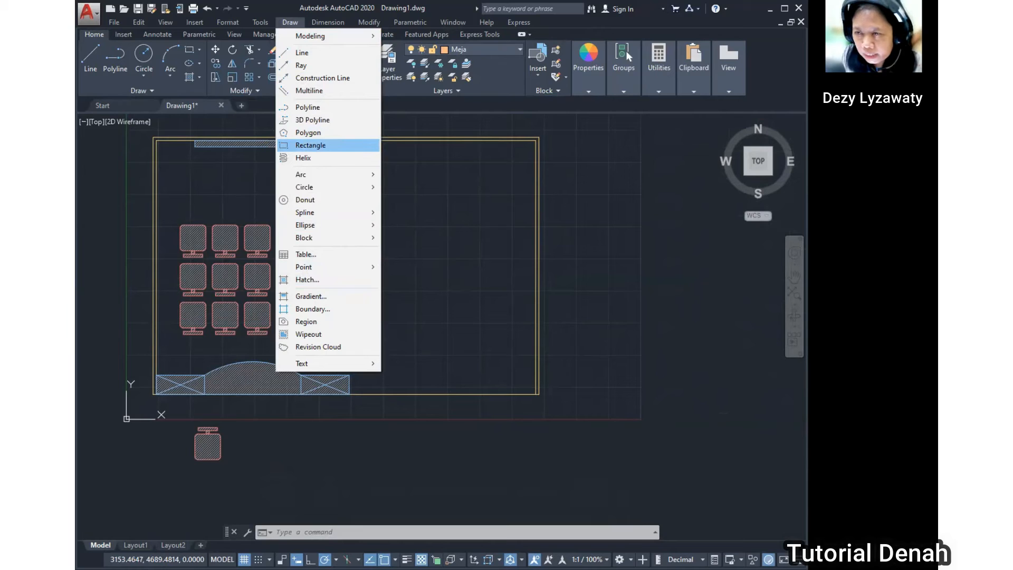
click(373, 276)
text(500)
key(Tab)
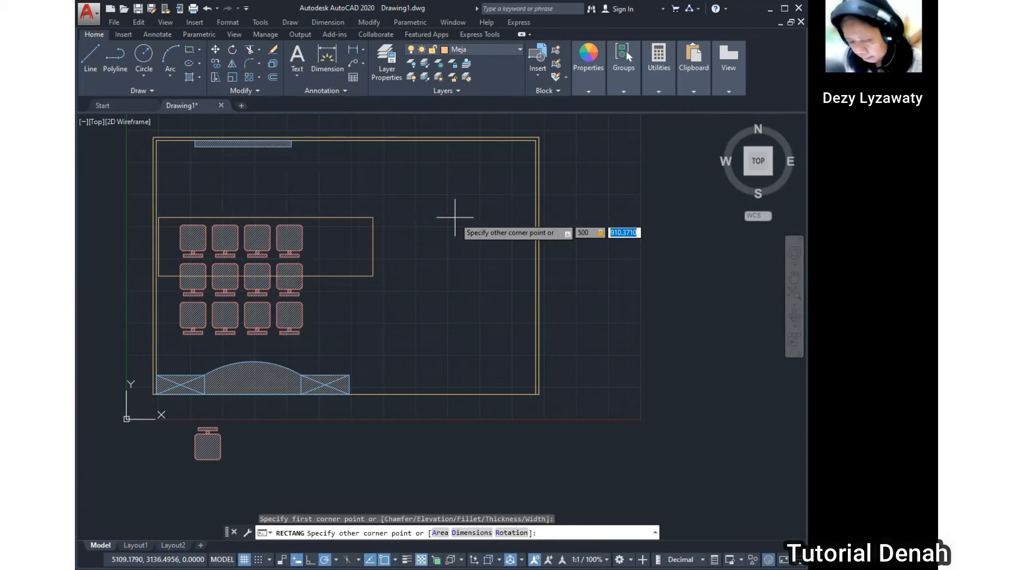
text(800)
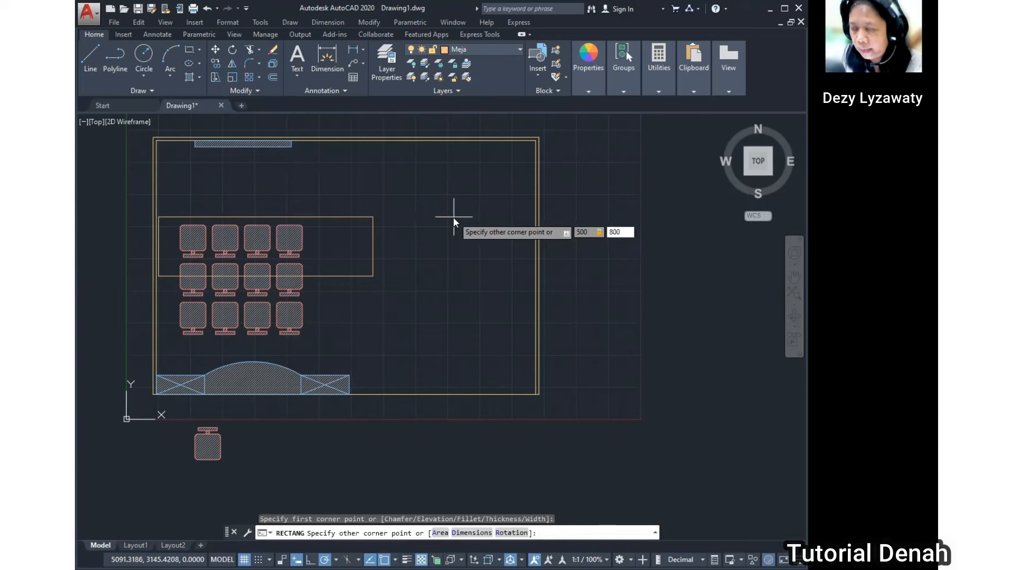
key(Return)
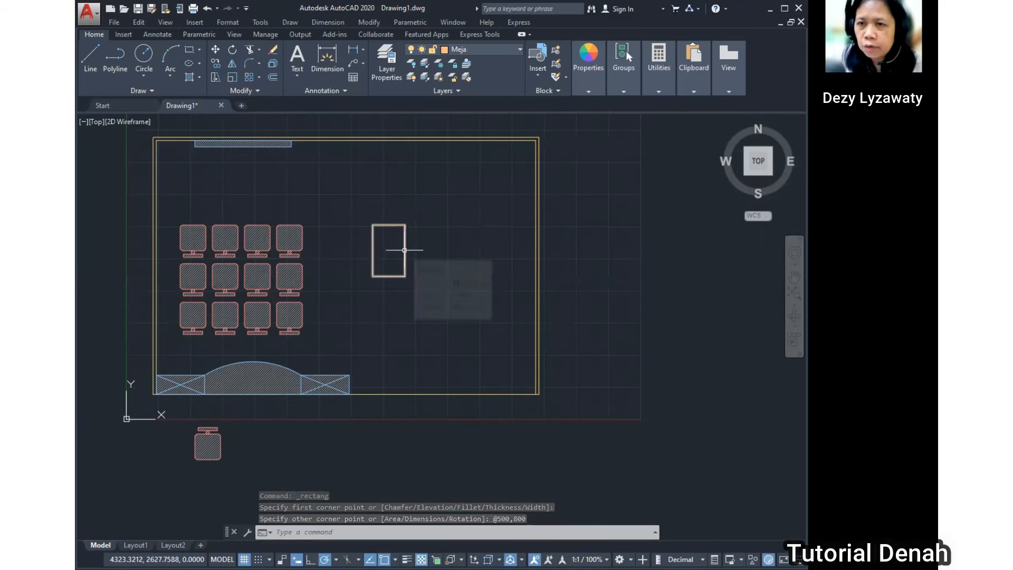
Step: Move the table rectangle up and left to just below the room's upper wall, right of the wall-mounted rectangle
click(218, 49)
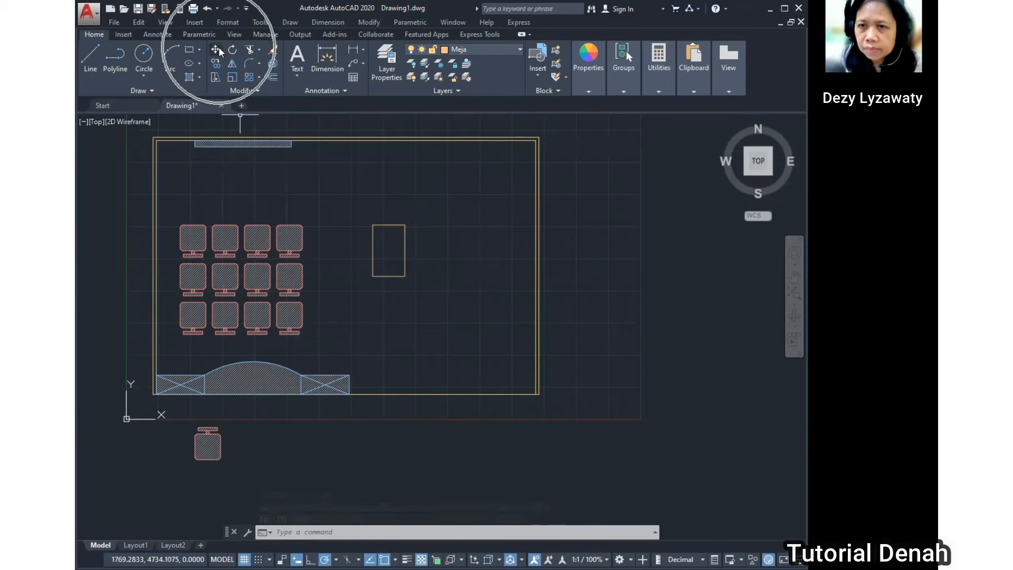
click(366, 21)
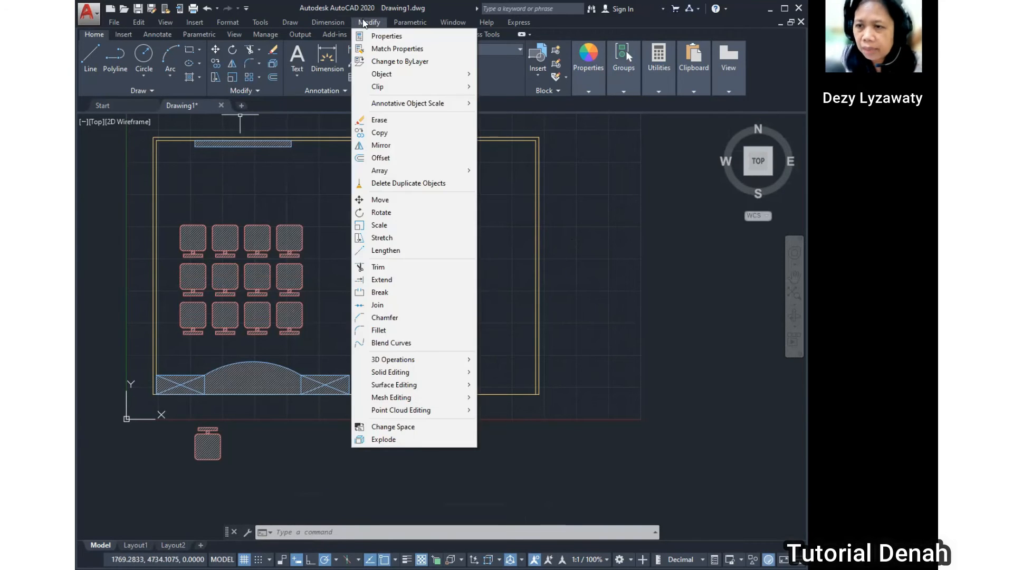
click(407, 199)
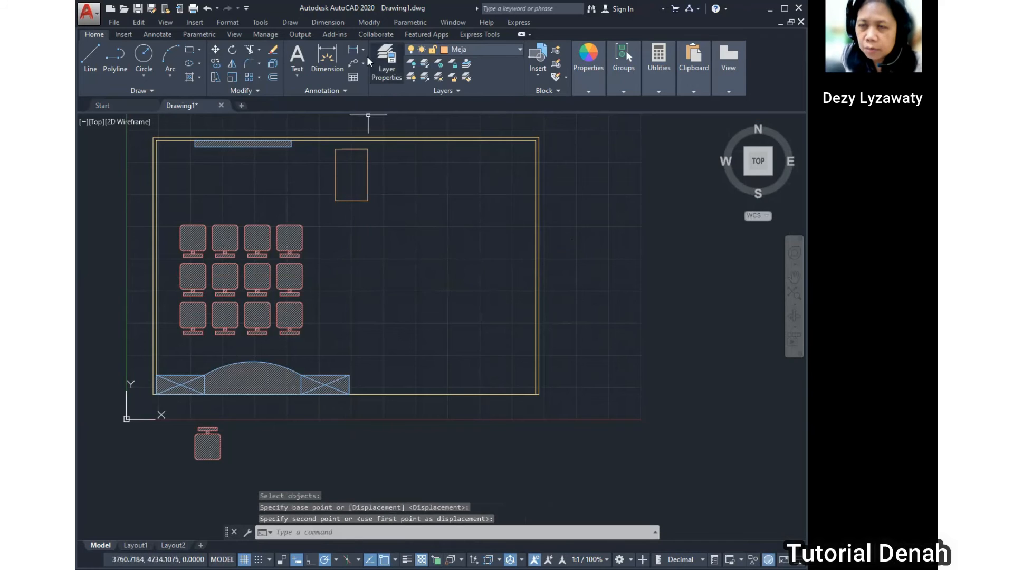
Step: Copy the table by its lower-right corner to the inner lower-right corner of the room
click(369, 22)
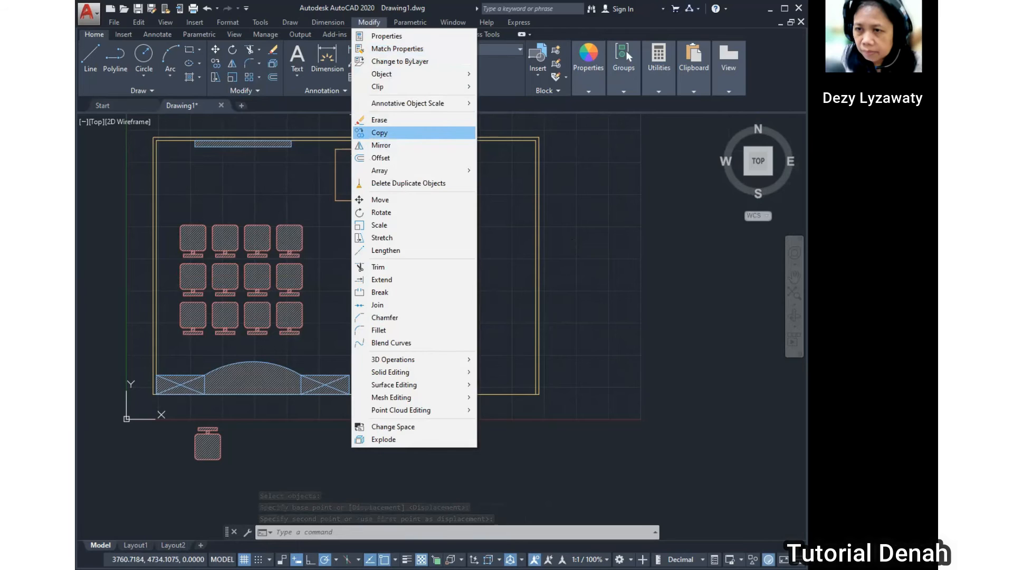
click(379, 132)
click(358, 200)
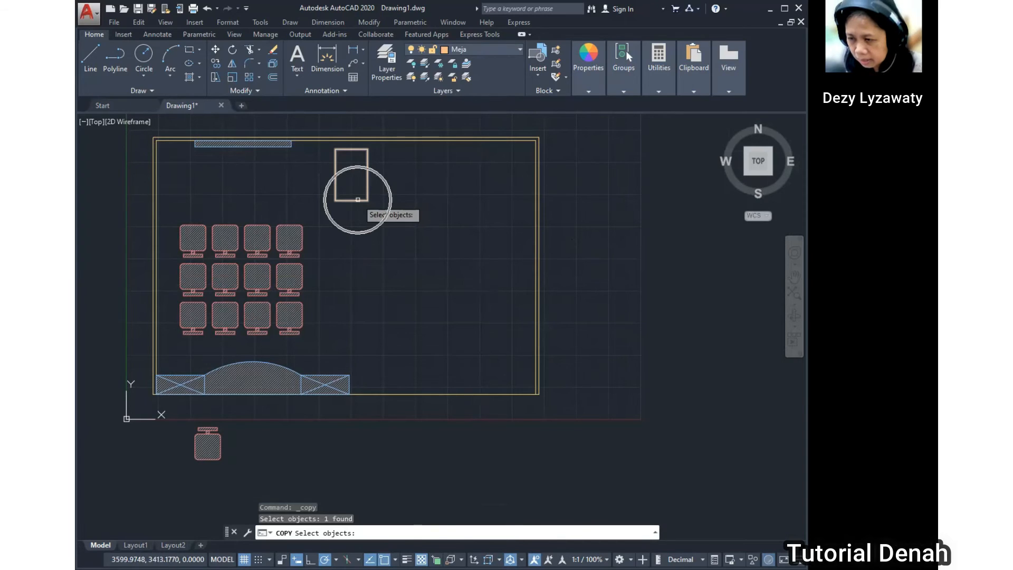
key(Return)
click(368, 200)
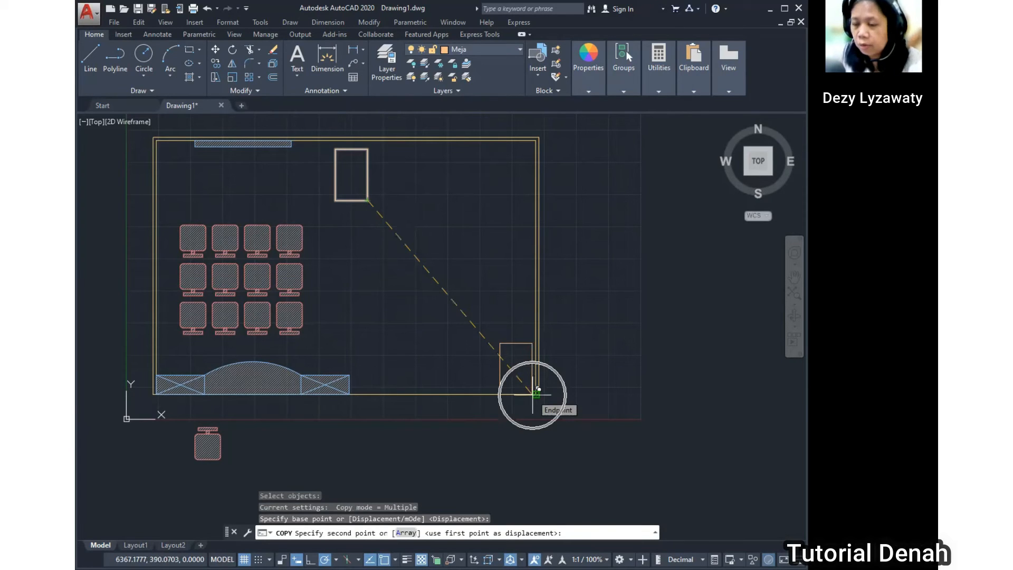
click(536, 393)
key(Return)
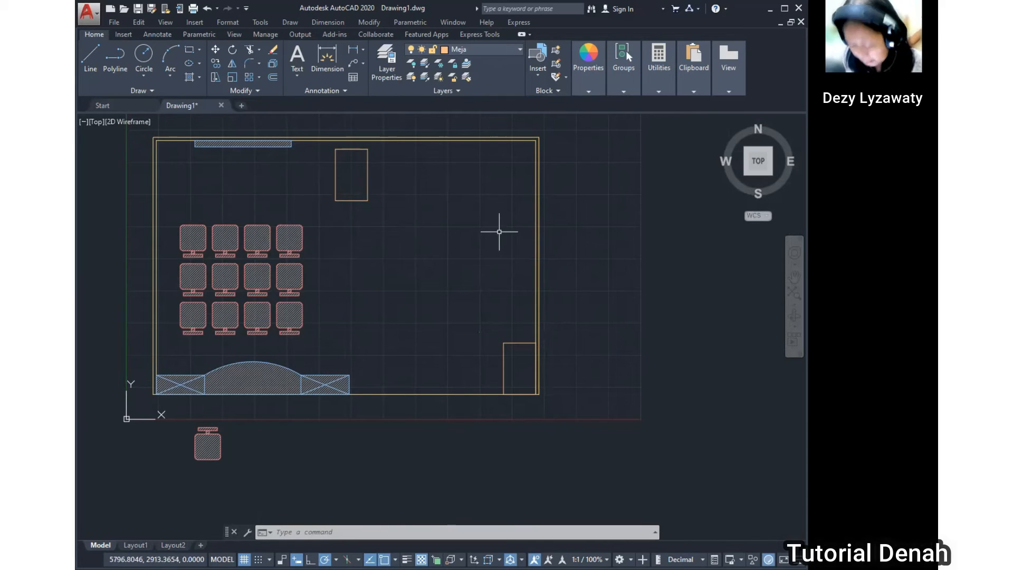
Step: Move the table in the room's lower-right corner 600 units to the left along the lower wall
click(368, 23)
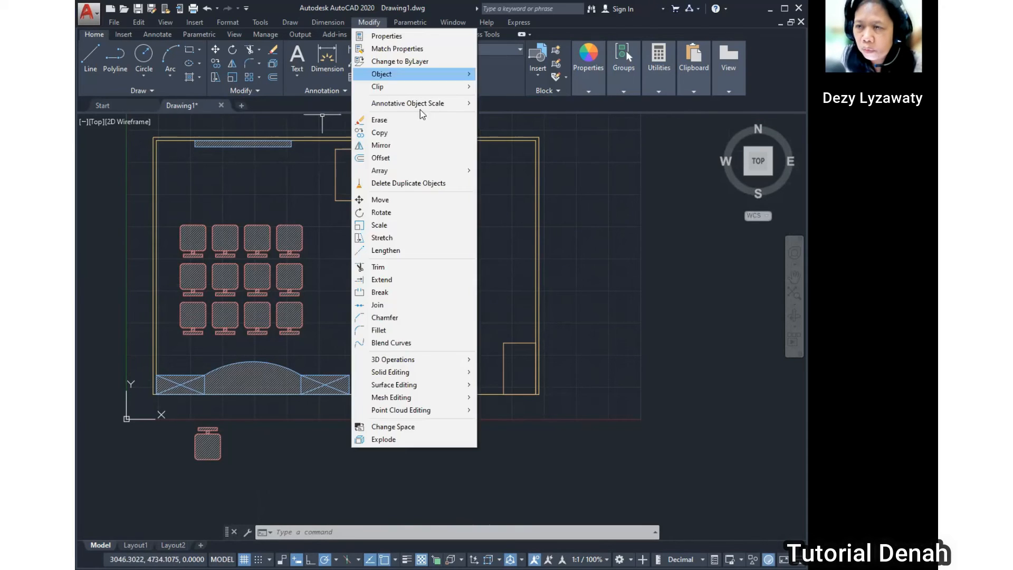
click(400, 204)
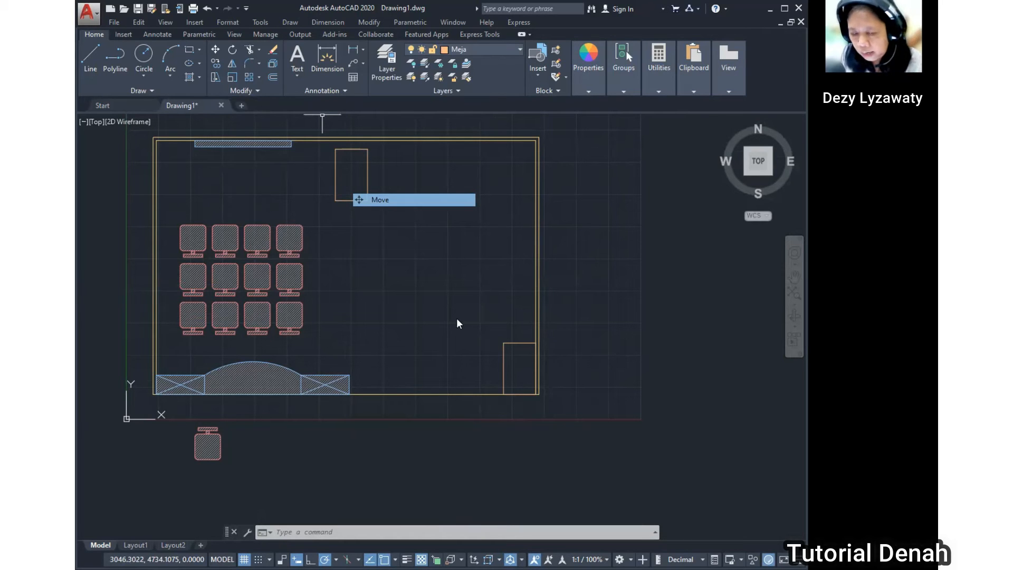
click(503, 364)
key(Return)
click(498, 320)
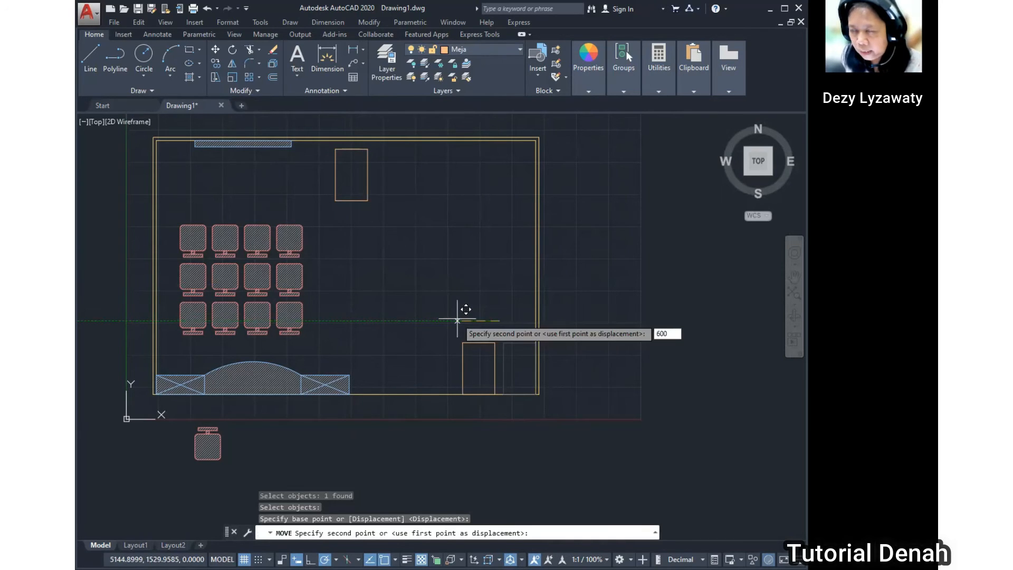
key(Return)
scroll(525, 343, down, 2)
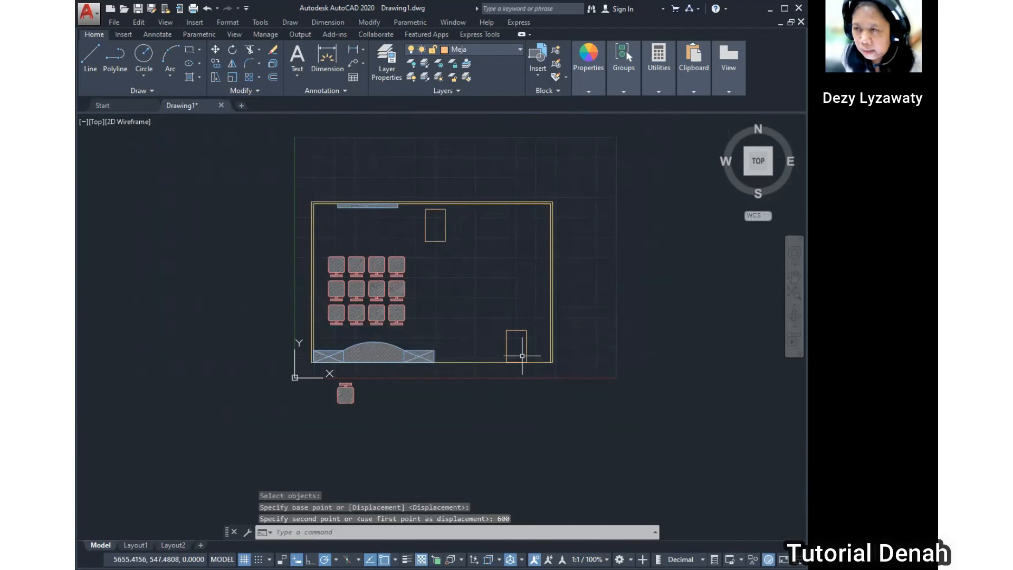
scroll(524, 343, up, 2)
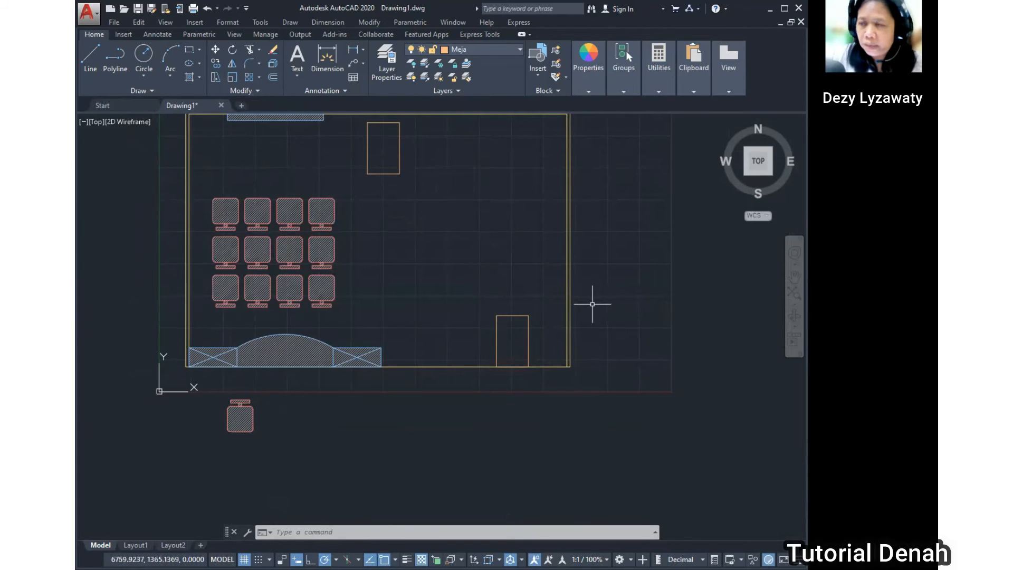
Step: Draw a round table as a circle of radius 400 in the upper right part of the room
click(292, 24)
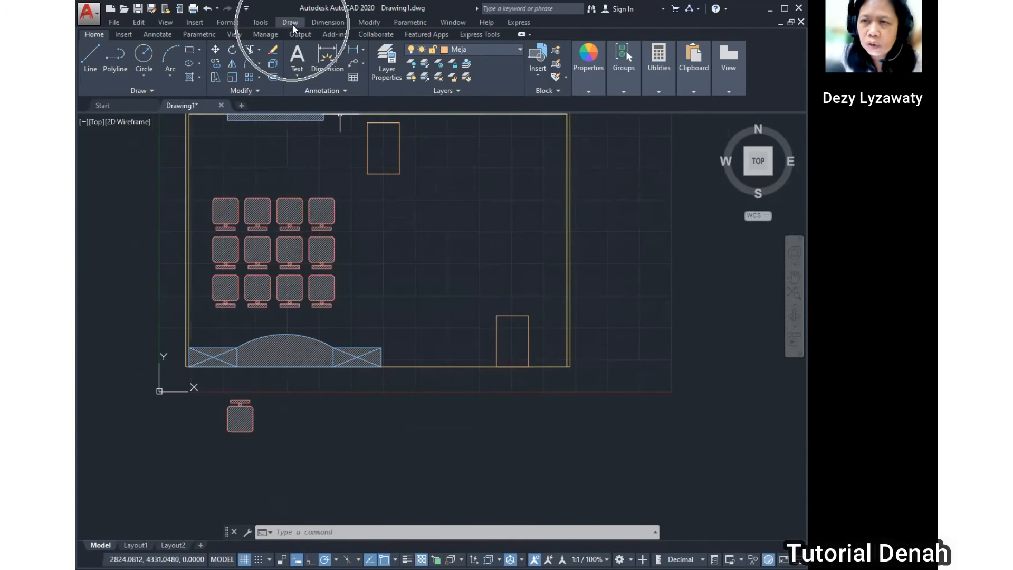
click(348, 189)
click(432, 188)
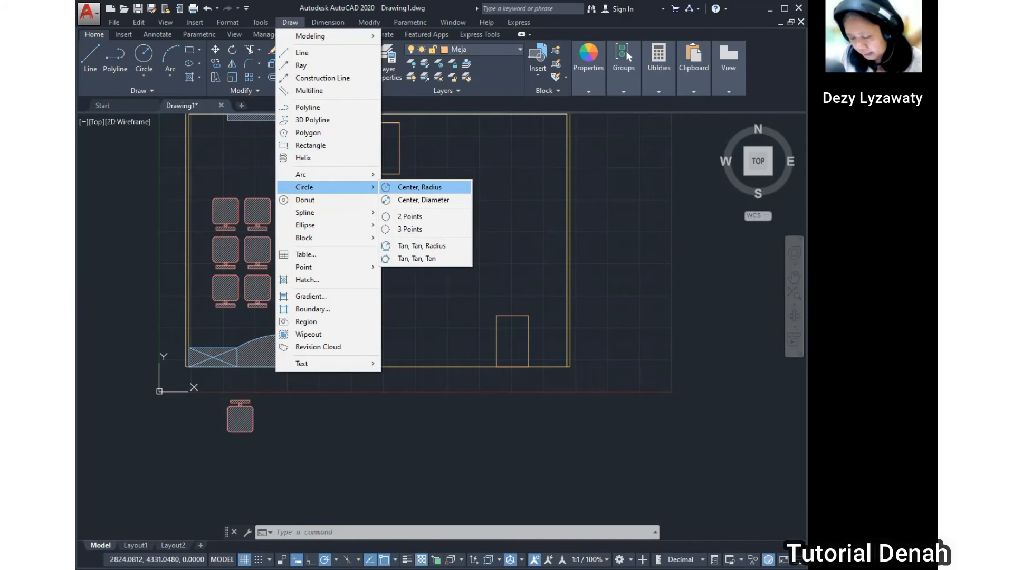
click(487, 189)
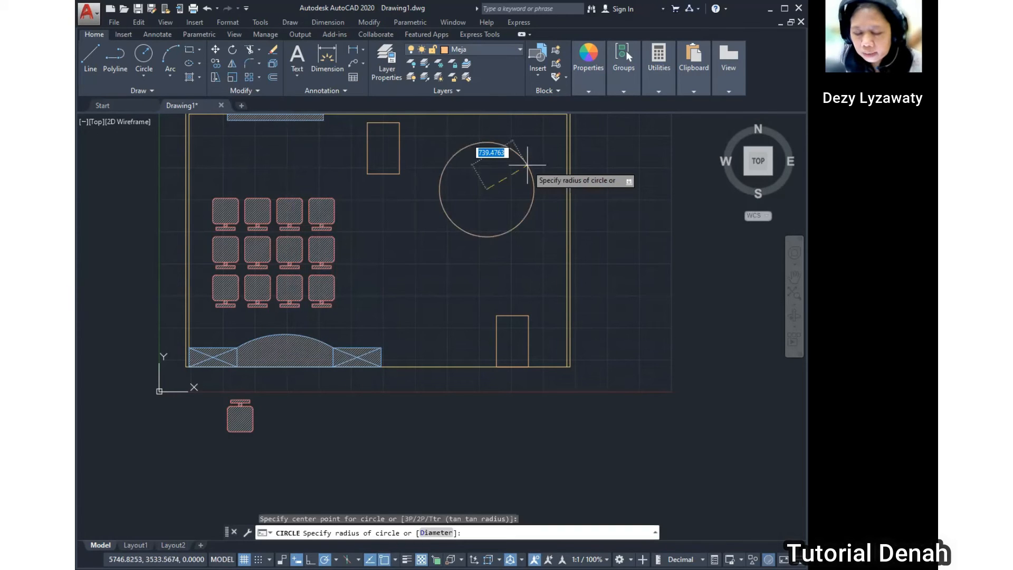
text(400)
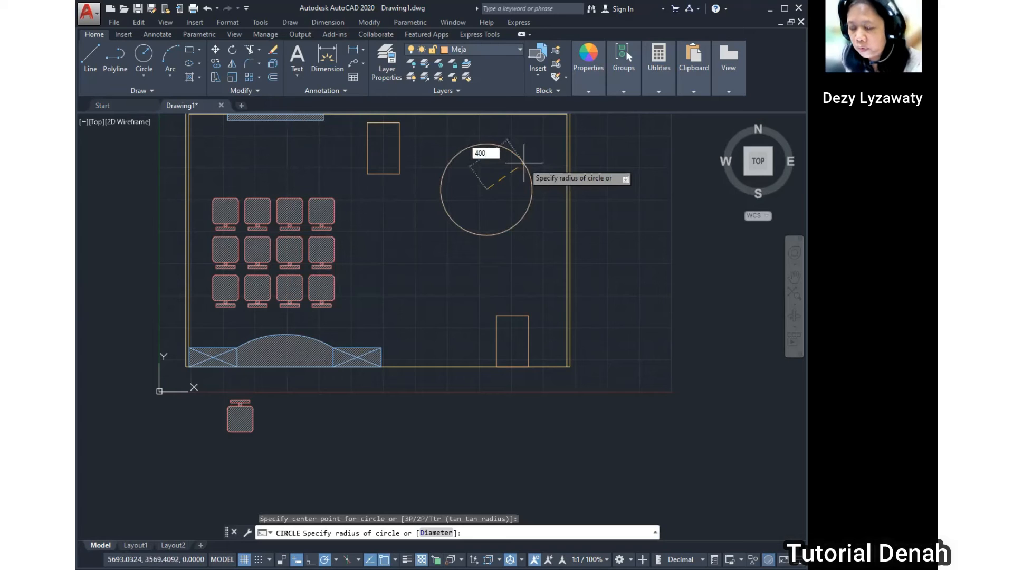
key(Return)
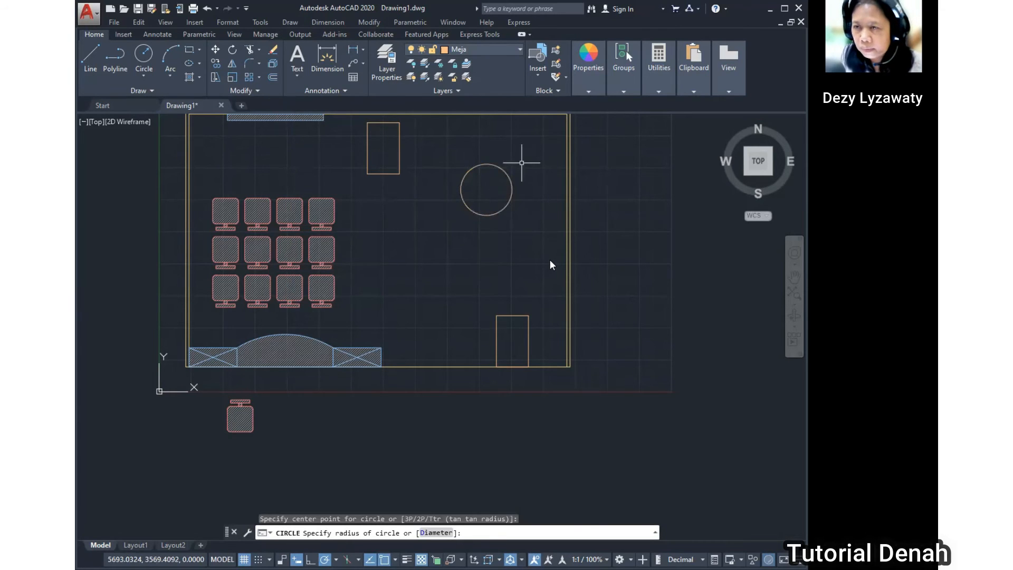
scroll(494, 306, down, 2)
scroll(464, 287, up, 2)
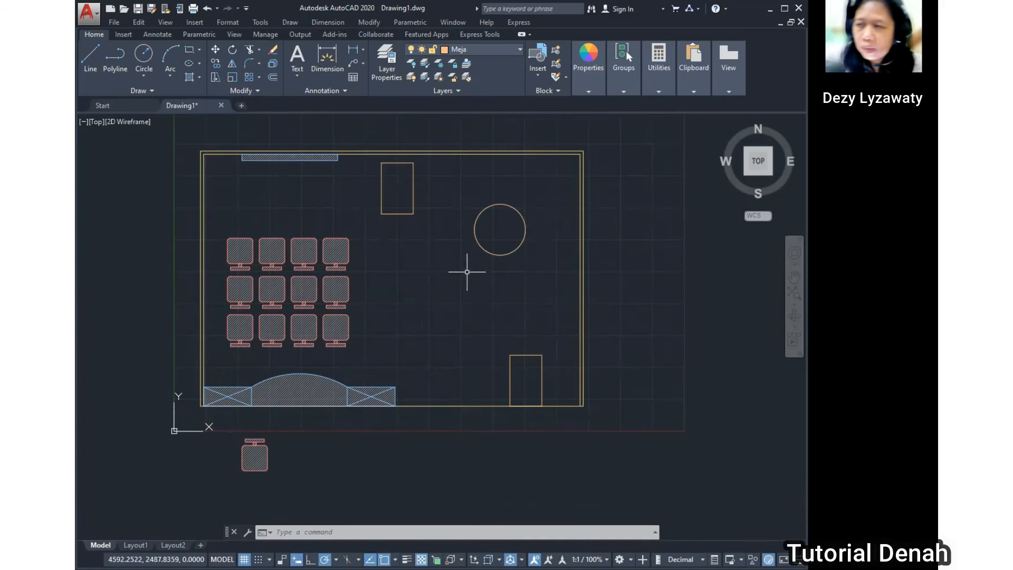
scroll(389, 267, down, 1)
scroll(388, 269, up, 1)
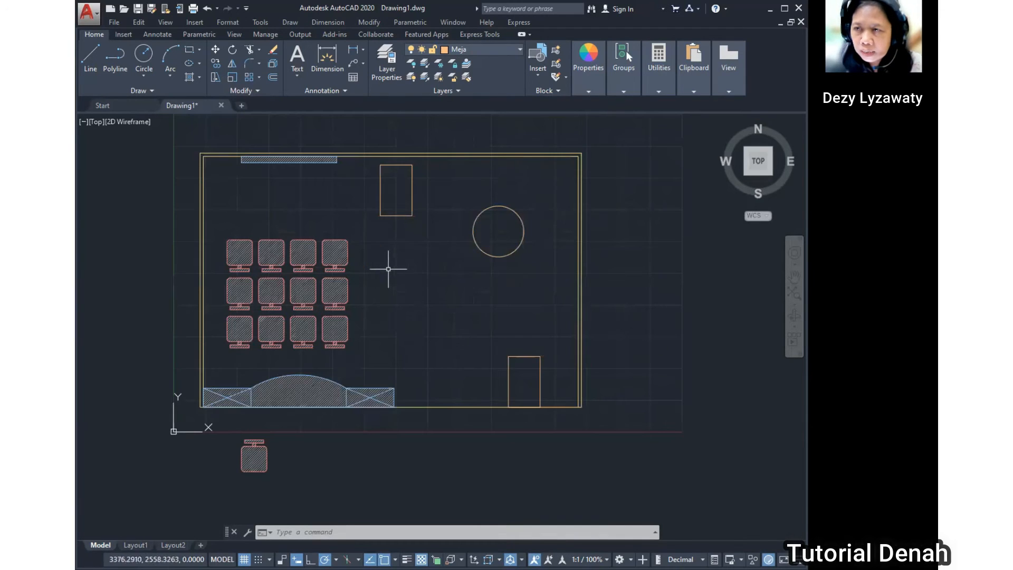
Step: Make Kursi the current layer and open DesignCenter
click(508, 50)
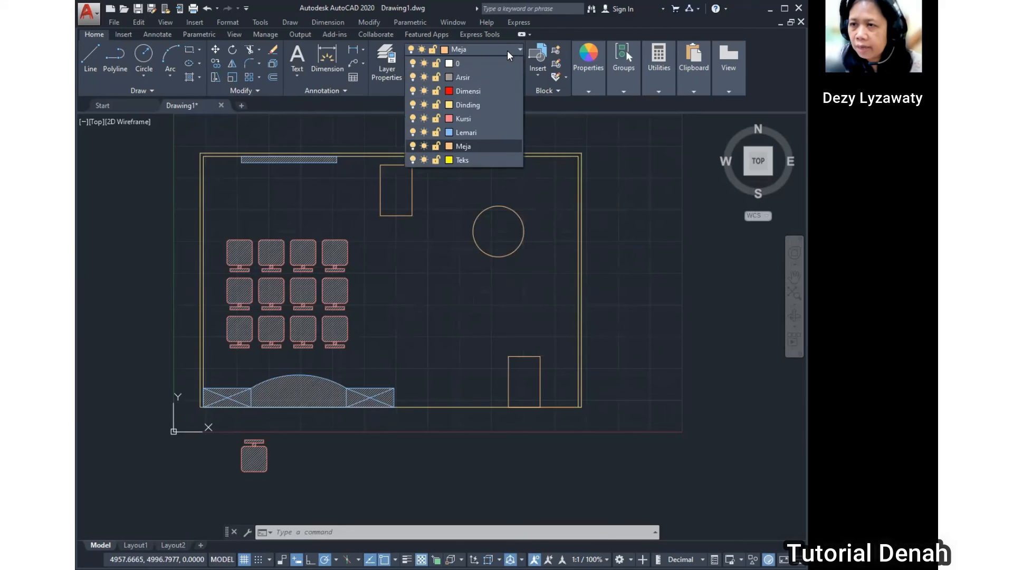
click(483, 118)
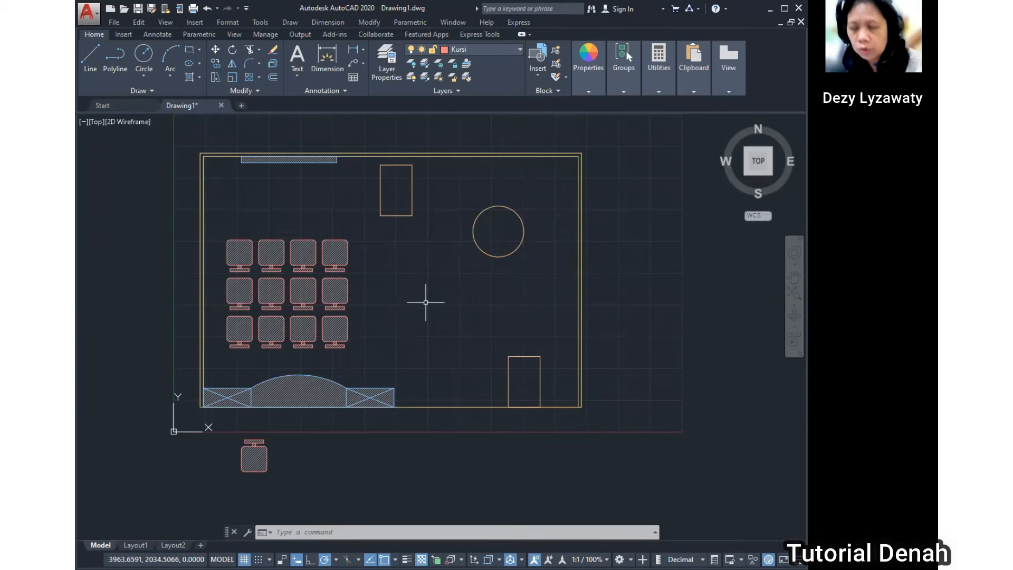
key(ctrl+2)
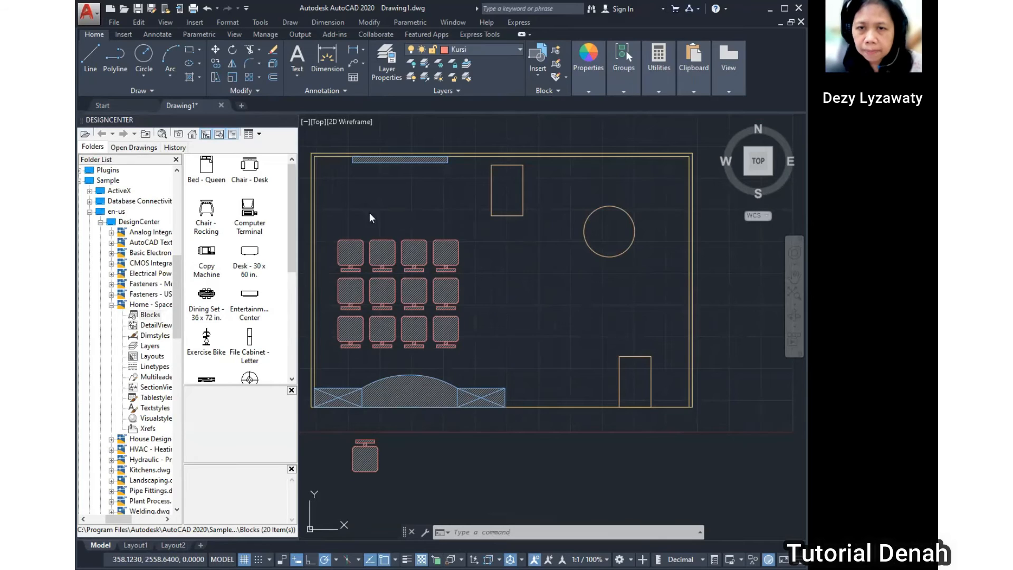
Step: Start loading a drawing in DesignCenter and browse from System (C:) through Program Files and Autodesk to the AutoCAD 2020 folder
click(401, 165)
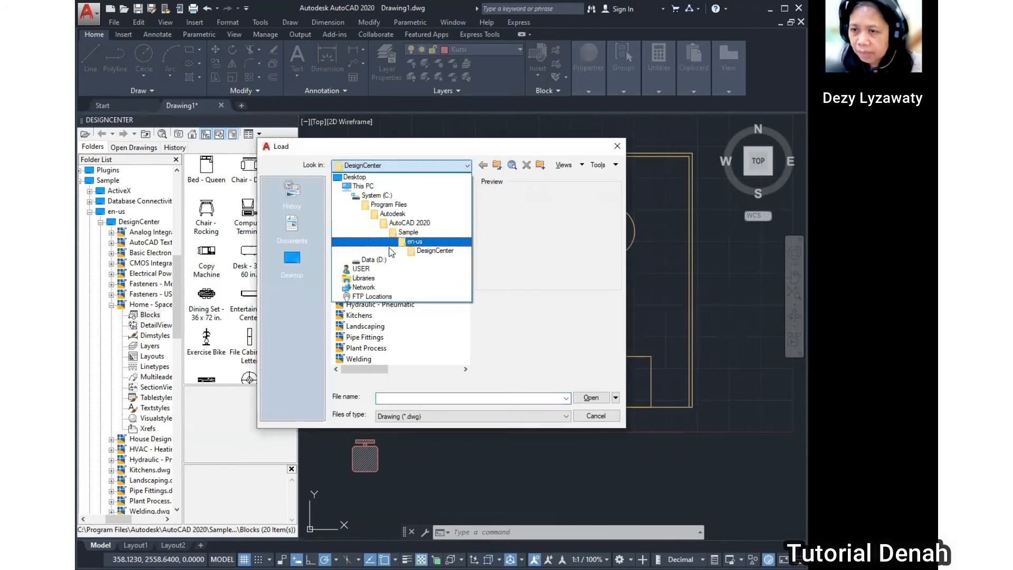
key(ctrl)
key(ctrl)
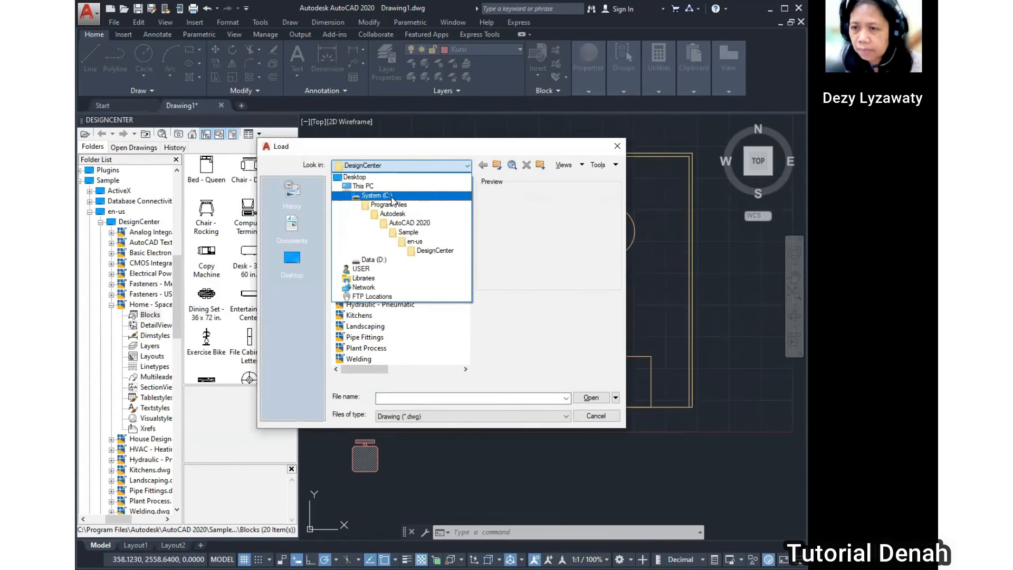
click(391, 195)
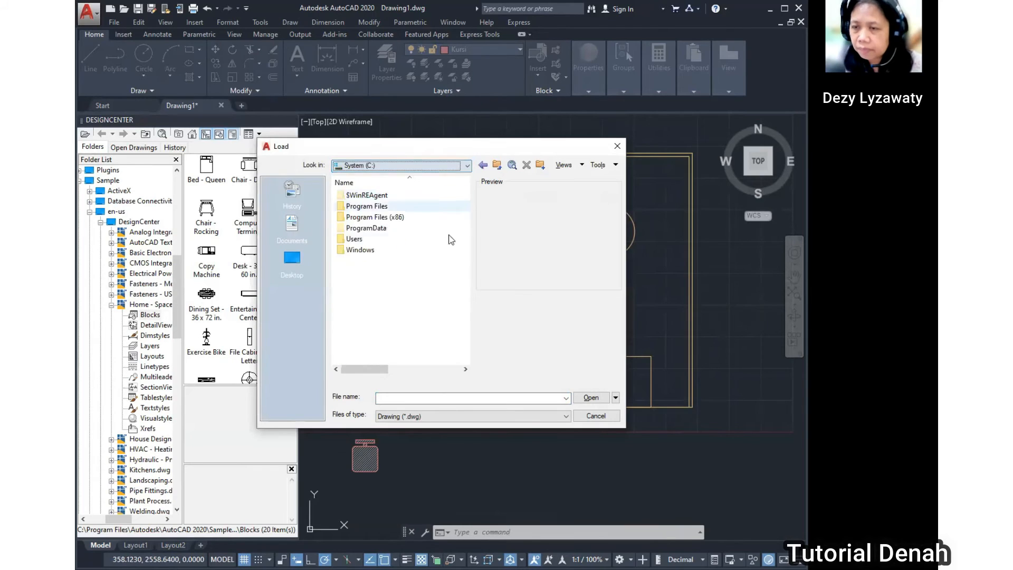
key(ctrl)
click(375, 209)
double_click(375, 210)
key(ctrl)
double_click(374, 217)
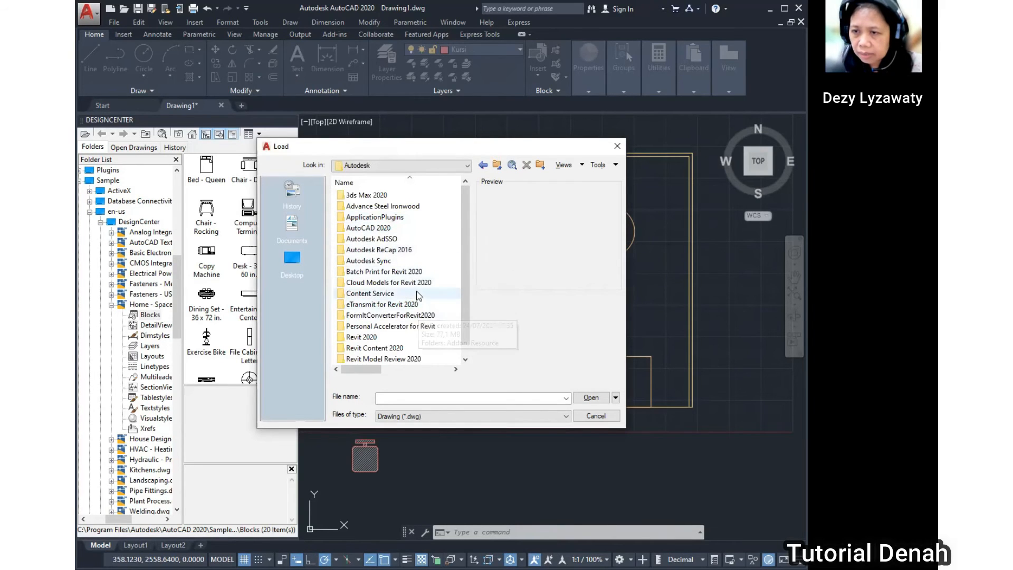
key(ctrl)
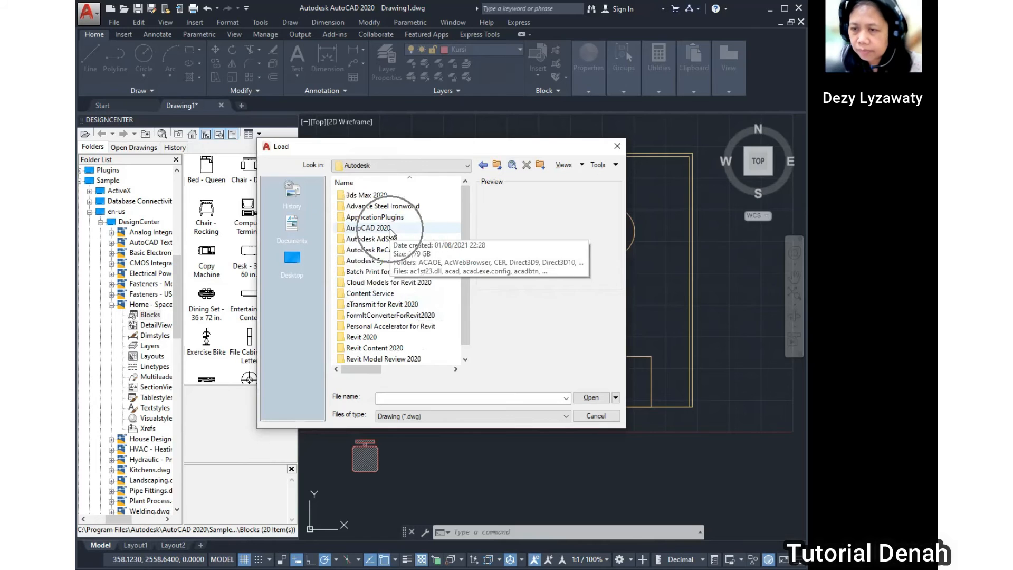
double_click(389, 228)
scroll(425, 272, down, 1)
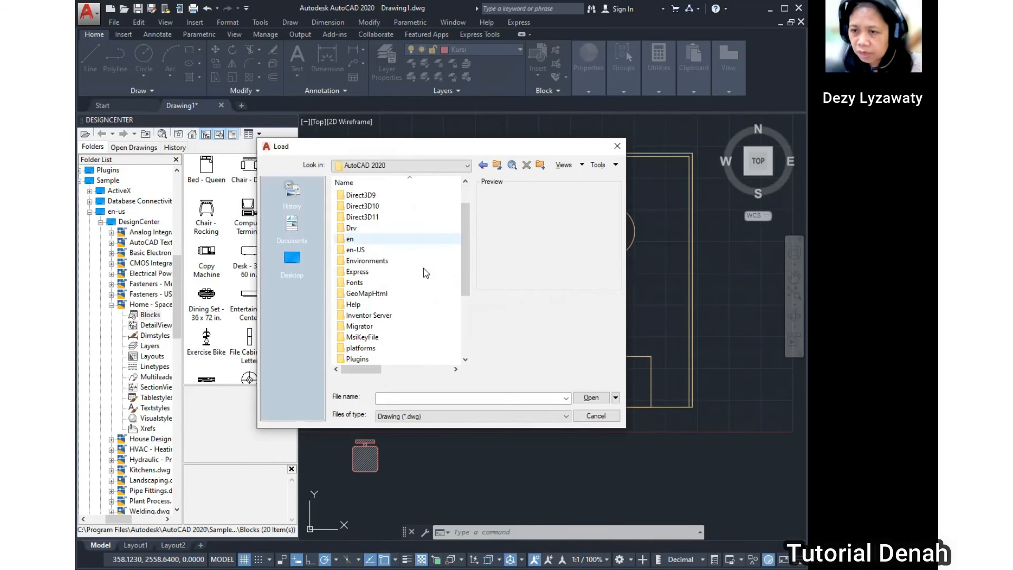
double_click(362, 250)
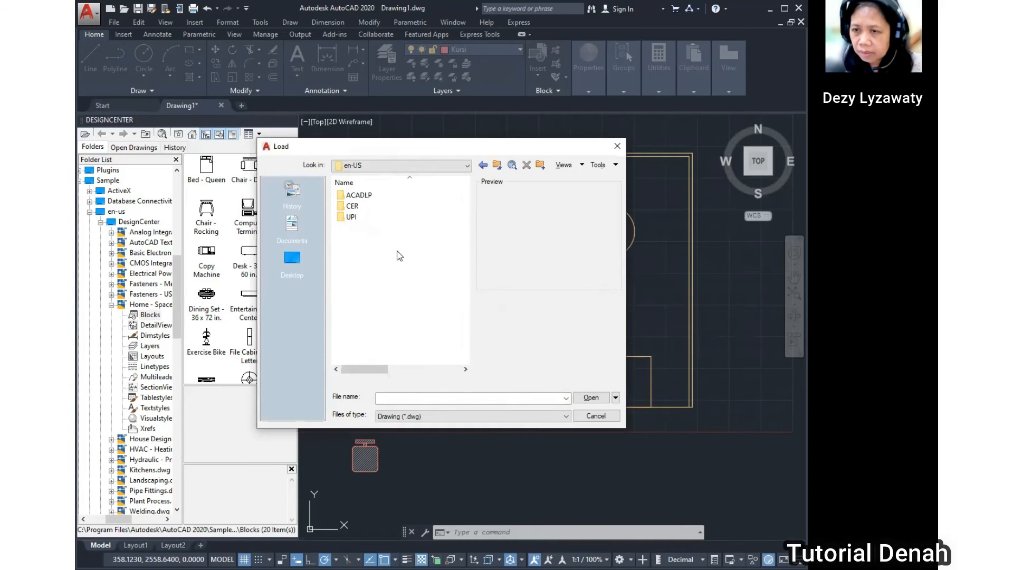
click(497, 166)
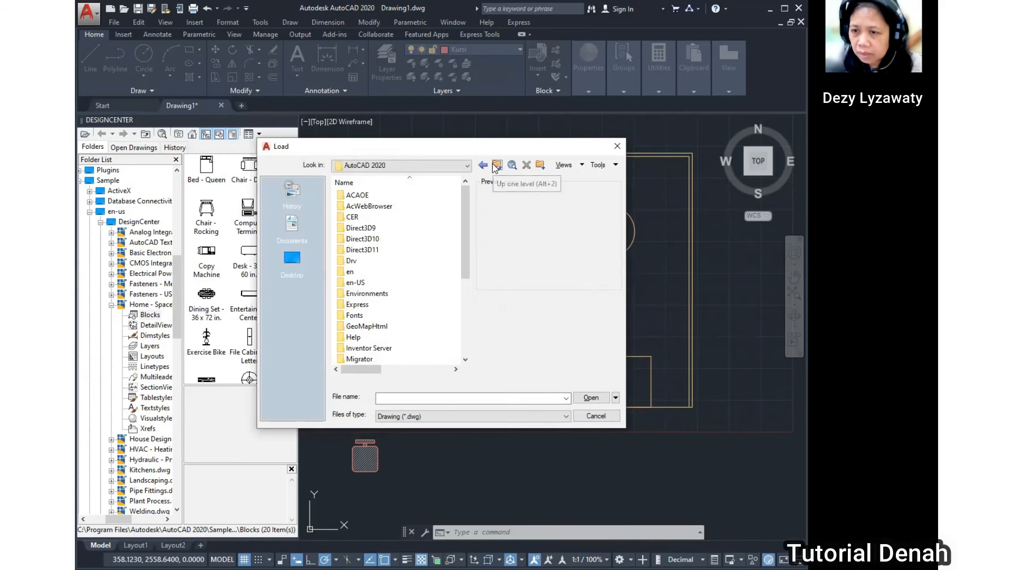
Step: Load the Home - Space Planner drawing from the Sample, en-us, DesignCenter folder
scroll(381, 315, down, 4)
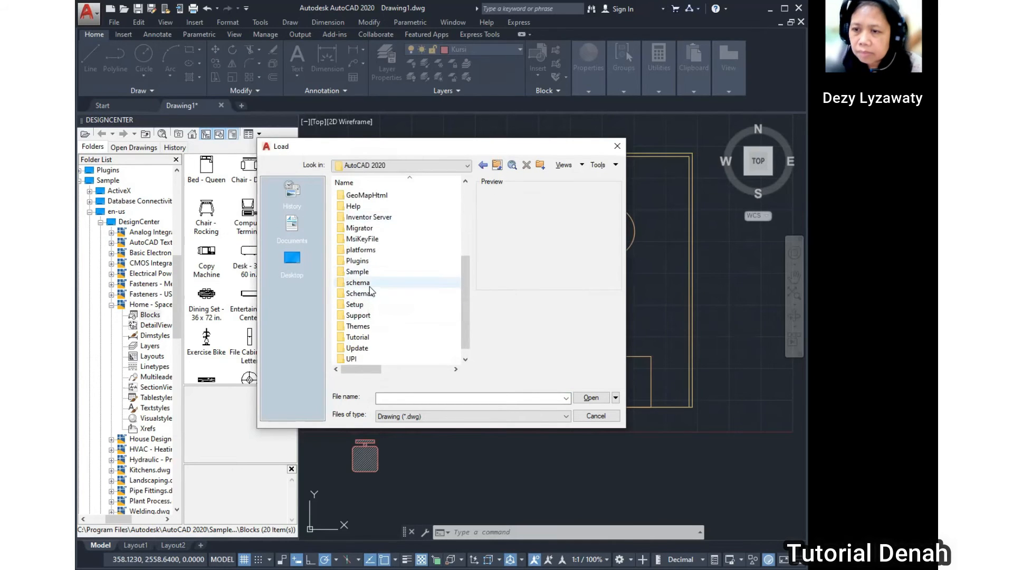
double_click(362, 272)
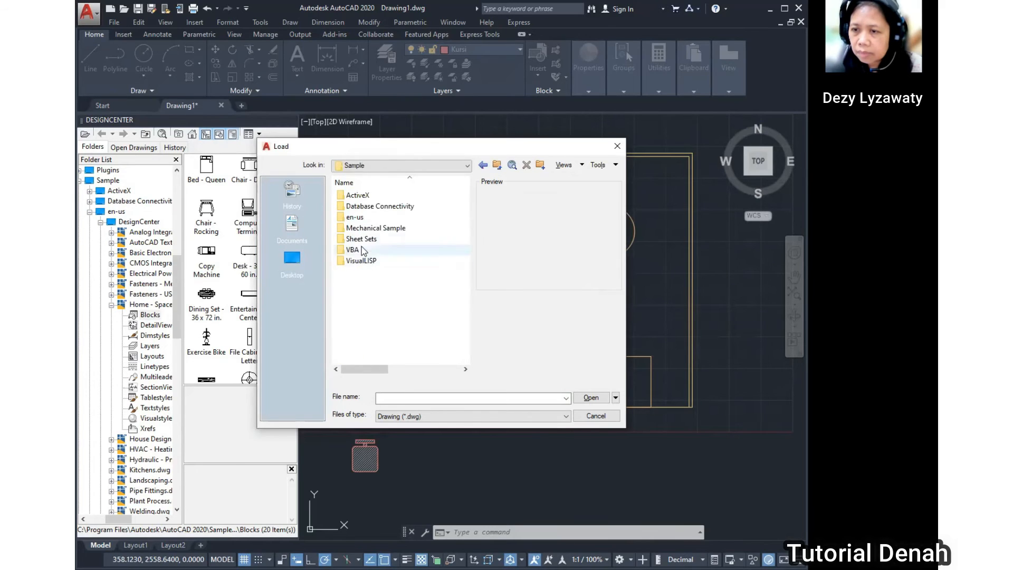
double_click(354, 217)
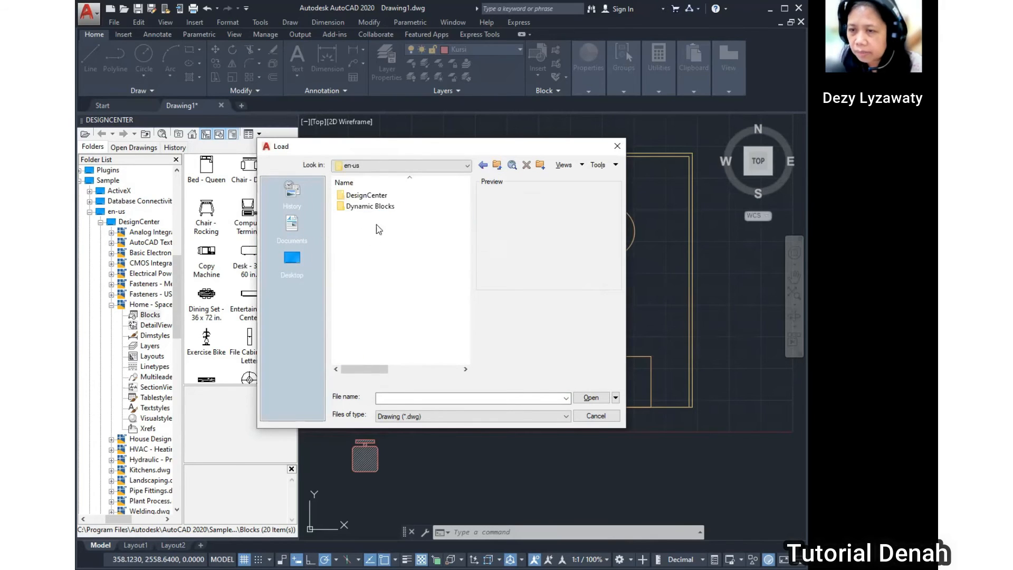
double_click(381, 196)
click(383, 283)
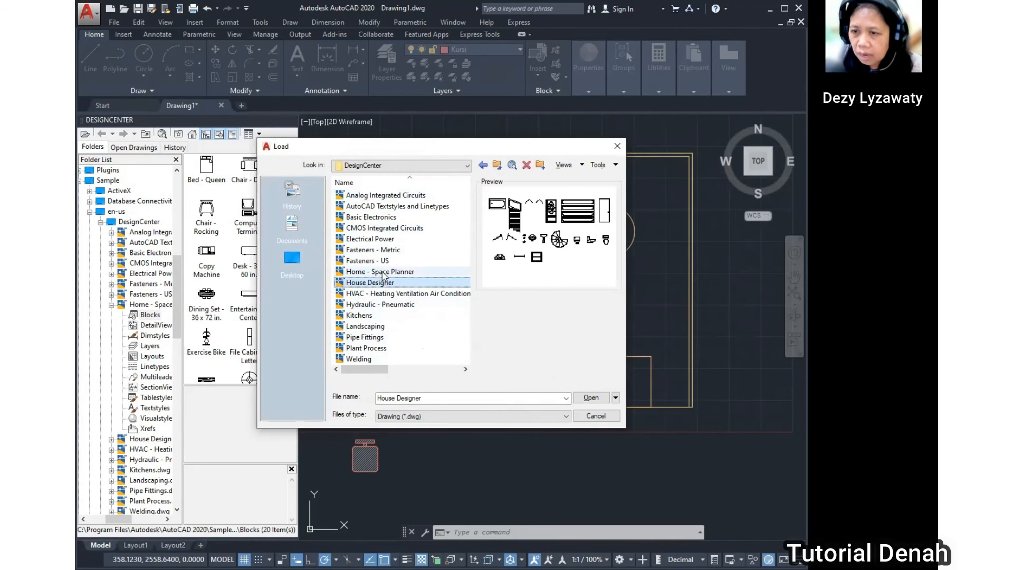
click(384, 272)
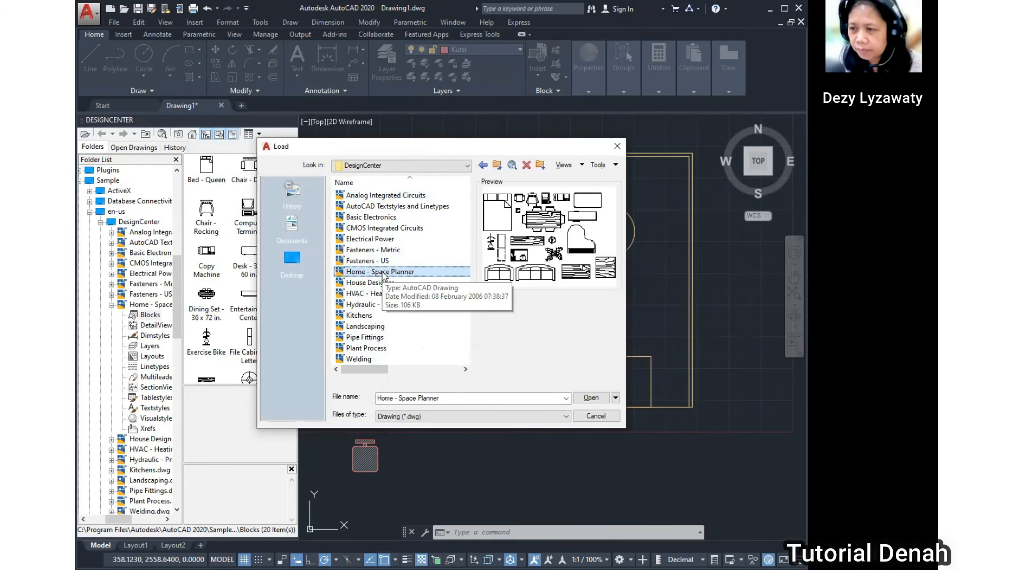
click(591, 398)
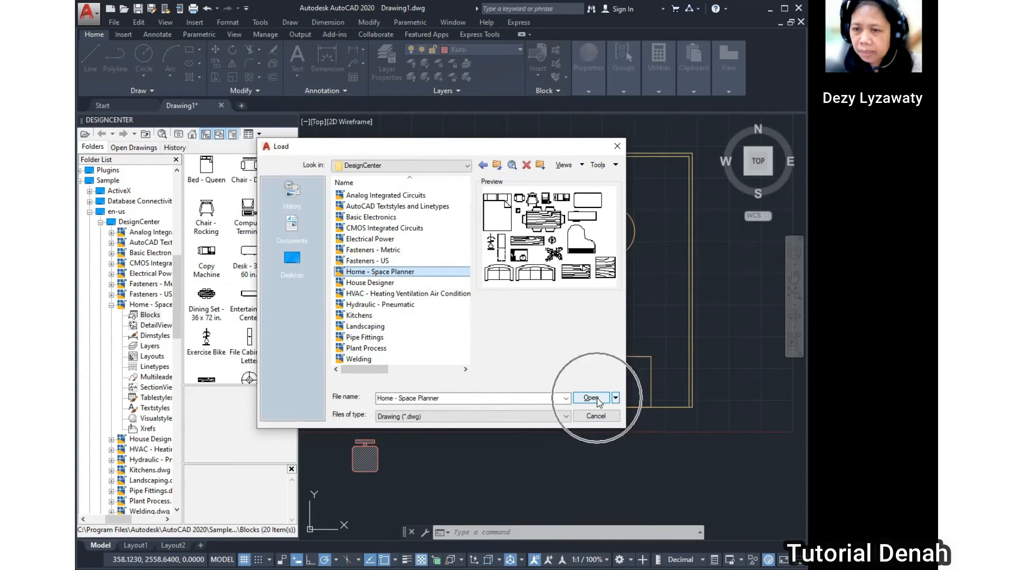
Step: Insert two Chair - Desk blocks from the drawing's Blocks, one below left of the round table and one above the lower-right table
click(206, 181)
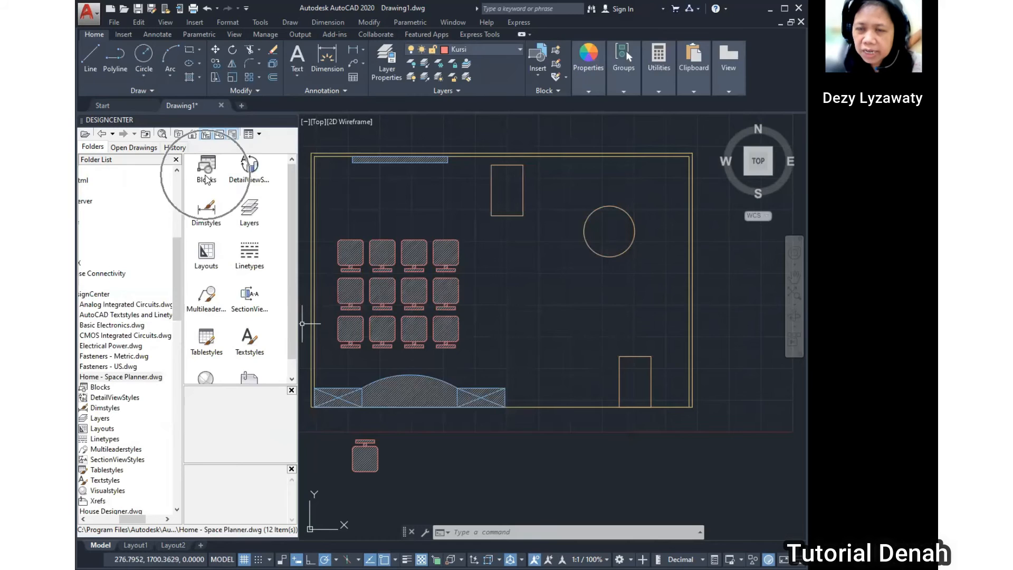
double_click(206, 180)
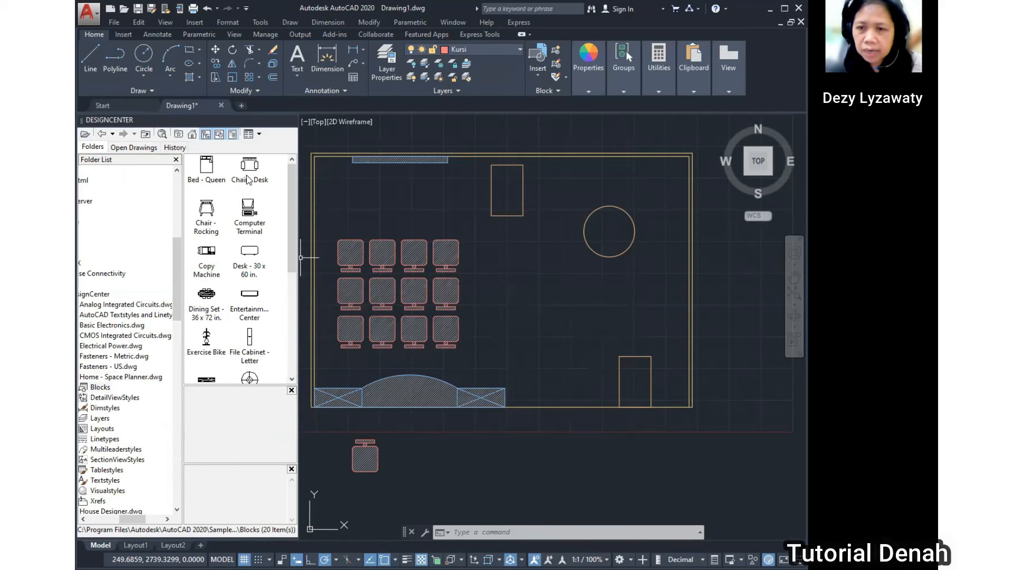
key(ctrl)
key(ctrl)
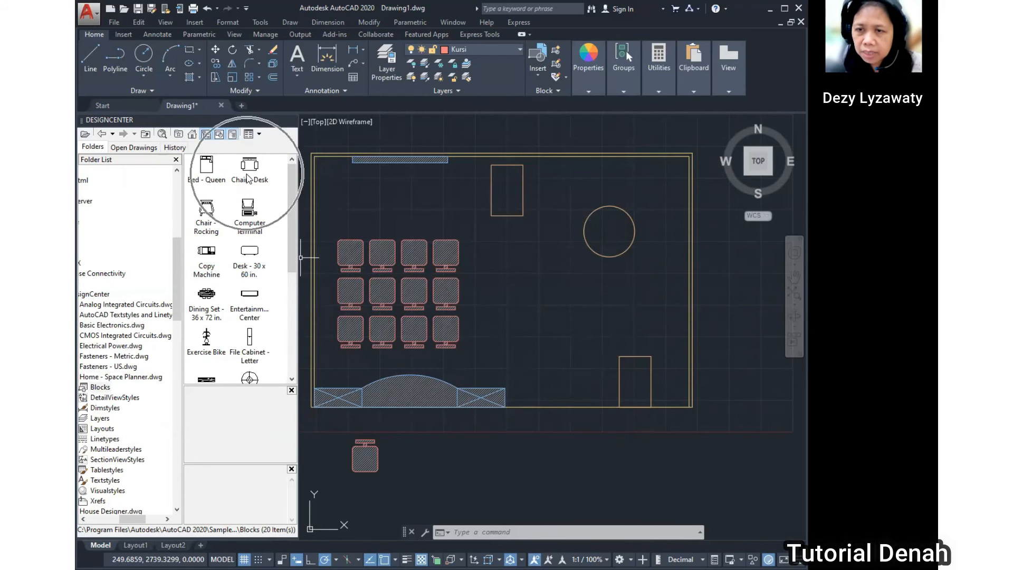
click(249, 174)
drag(253, 172, 565, 257)
mouse_move(253, 172)
mouse_down()
mouse_move(299, 204)
mouse_move(608, 330)
mouse_up()
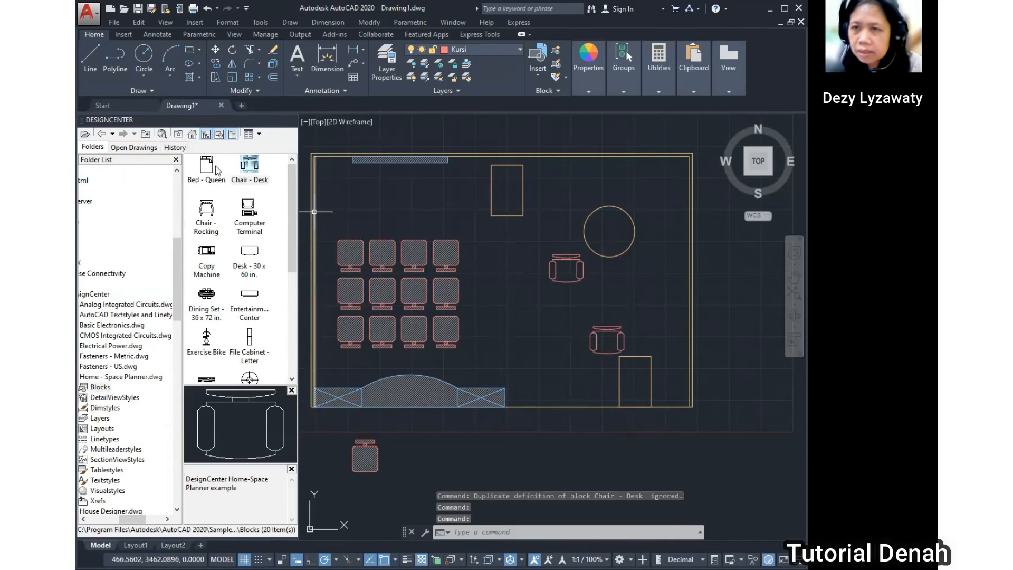
Step: Rotate the lower desk chair so its back faces the right wall and move it between the lower-right table and that wall
click(369, 22)
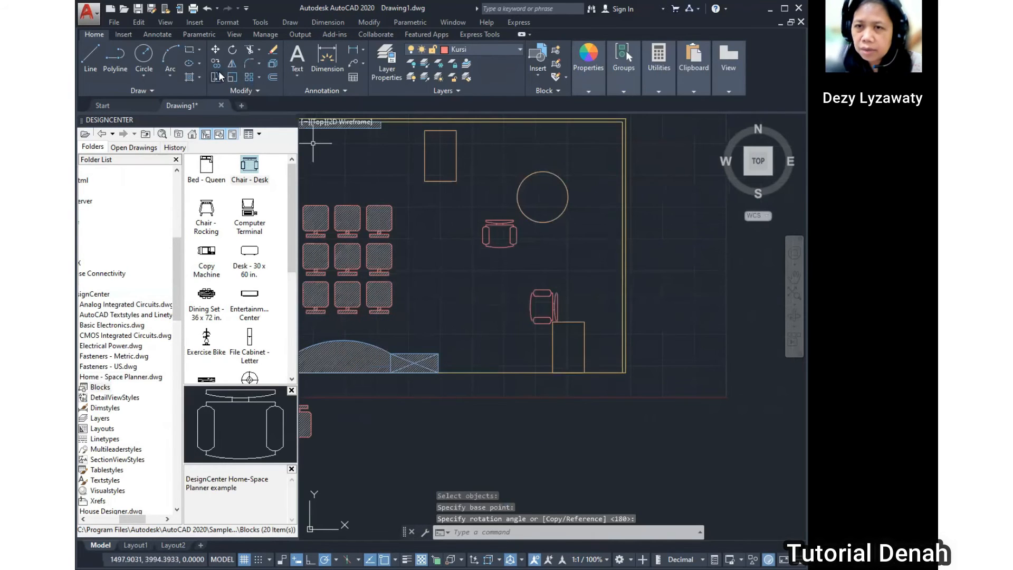
click(371, 23)
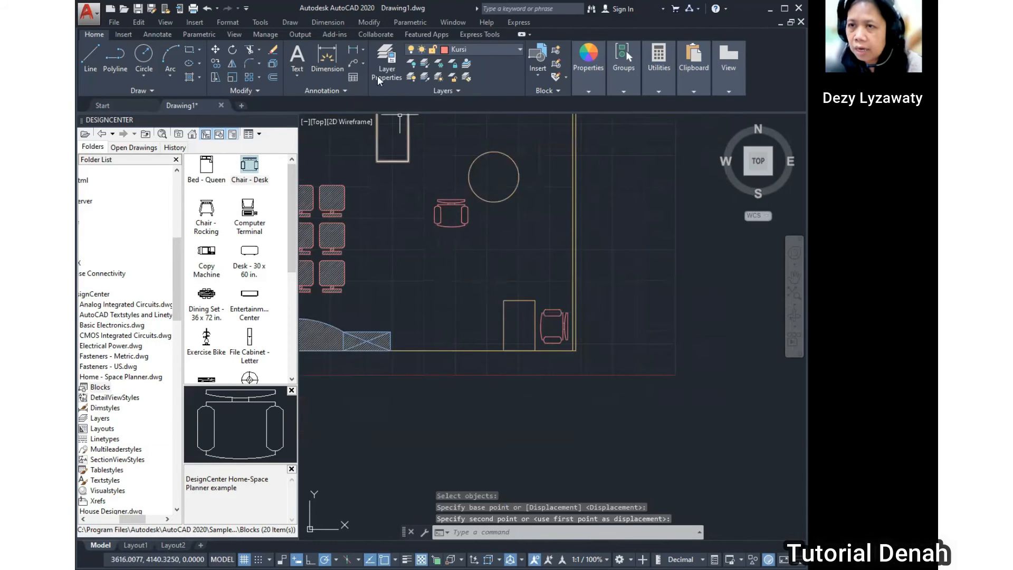
Step: Copy the desk chair from the lower-right table to the right side of the upper table
click(369, 22)
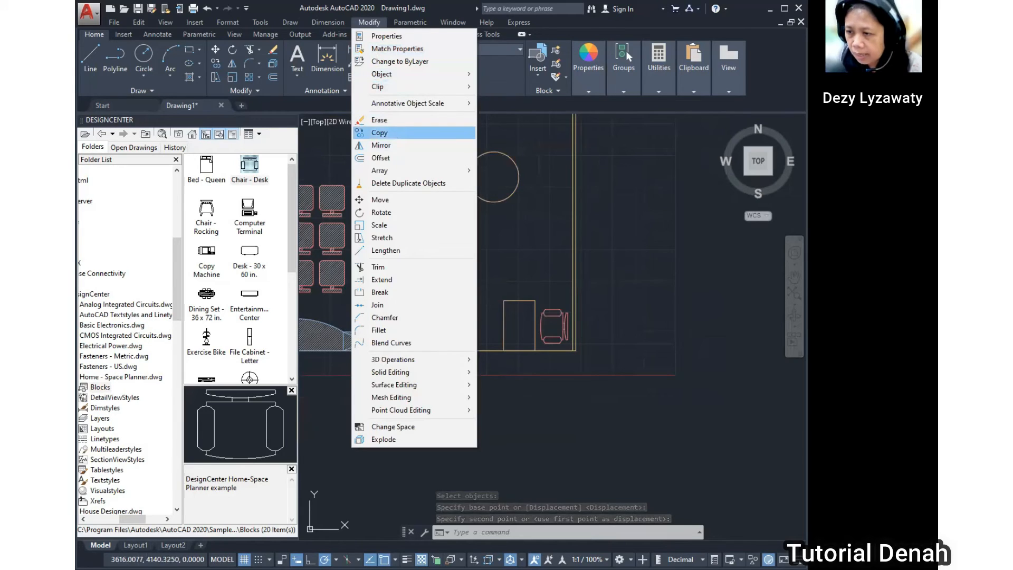
click(379, 132)
click(551, 315)
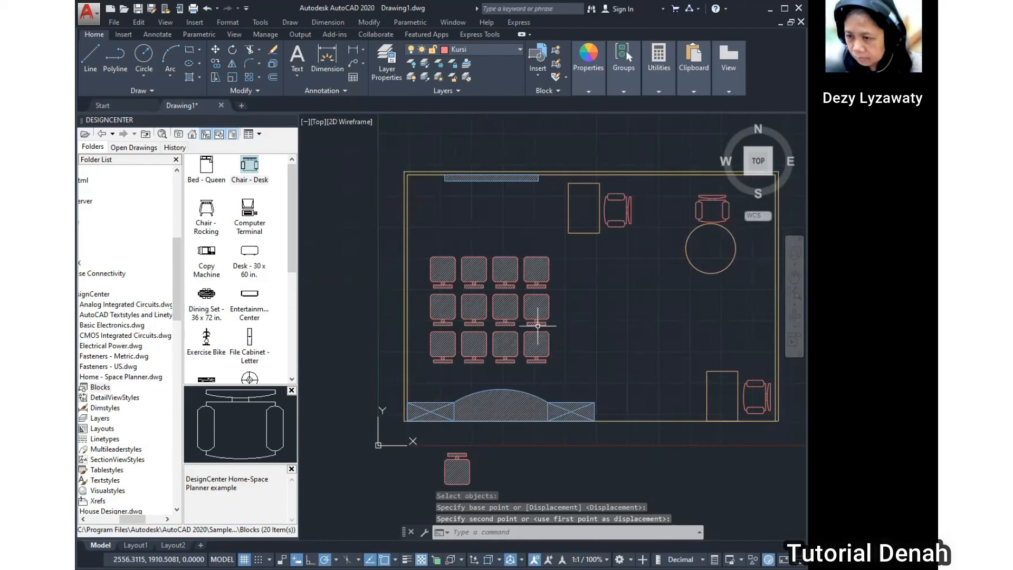
mouse_move(540, 316)
middle_down()
mouse_move(533, 323)
mouse_move(540, 303)
middle_up()
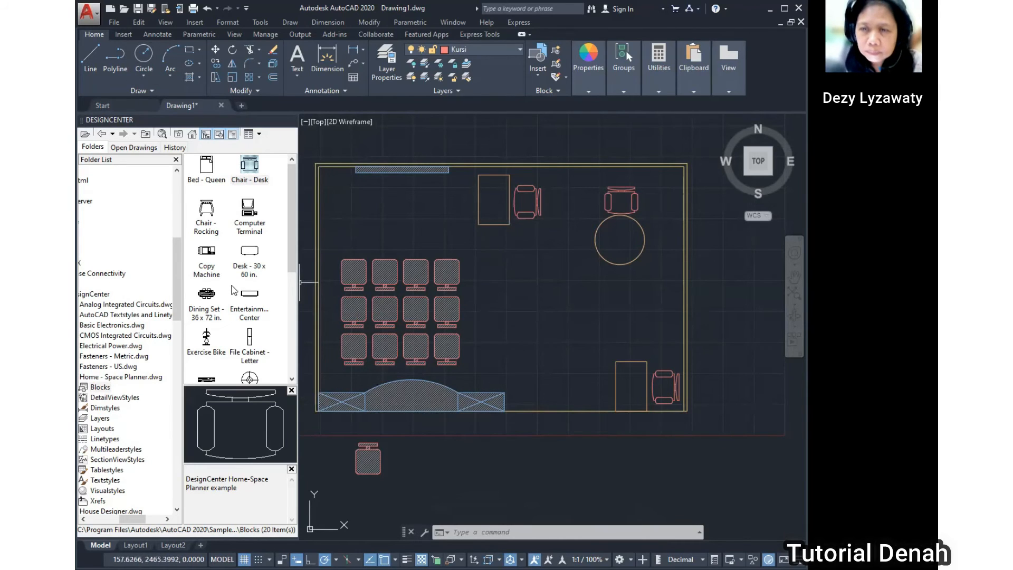
Step: Insert two Computer Terminal blocks from DesignCenter, one left of the upper table and one left of the lower-right table
drag(249, 210, 489, 254)
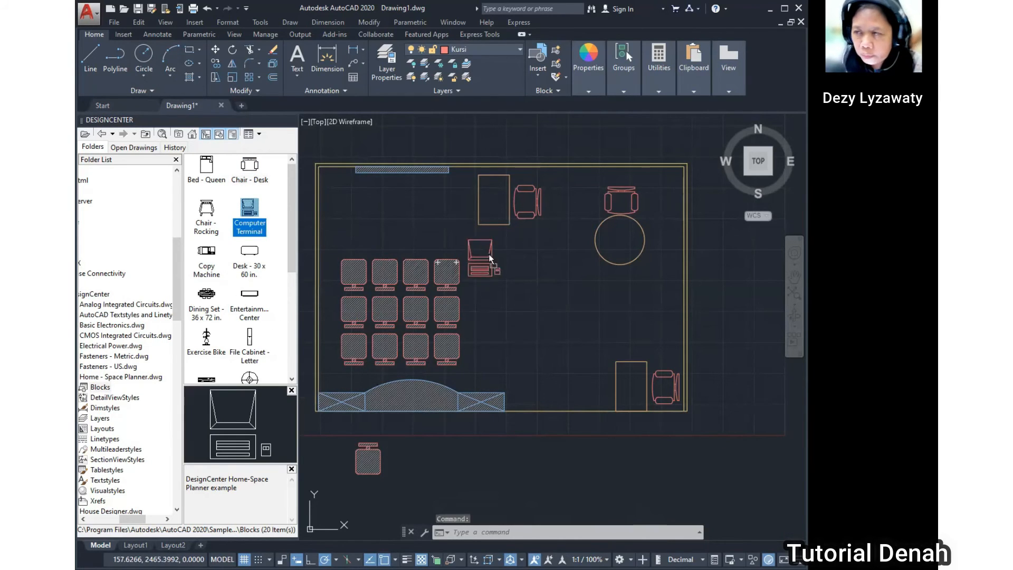
mouse_move(460, 209)
mouse_down()
mouse_move(467, 204)
mouse_move(455, 211)
mouse_up()
drag(249, 210, 585, 377)
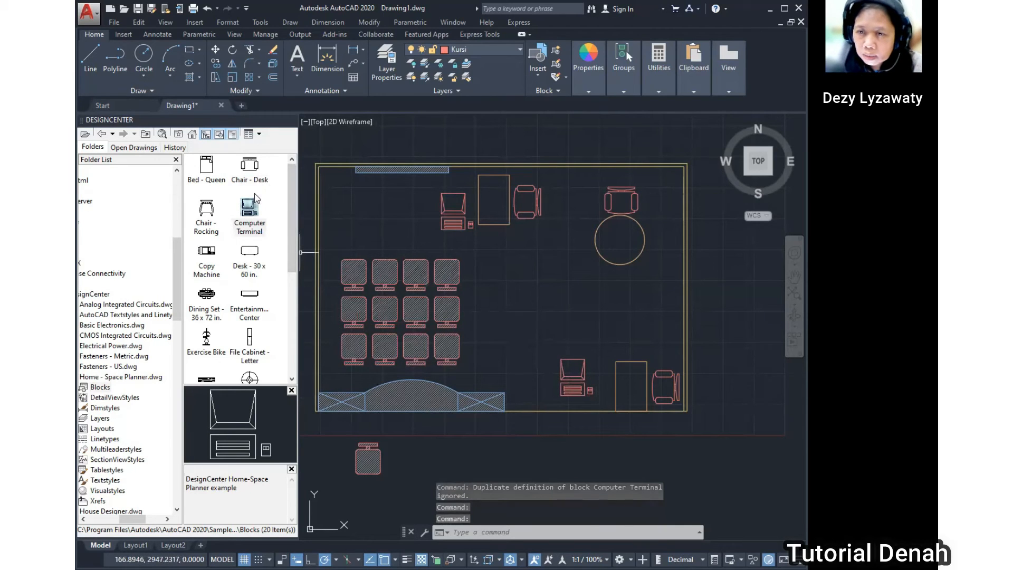
Step: Insert two Phone - Desk blocks from DesignCenter, one below the upper table and one above the lower-right computer
scroll(227, 274, down, 4)
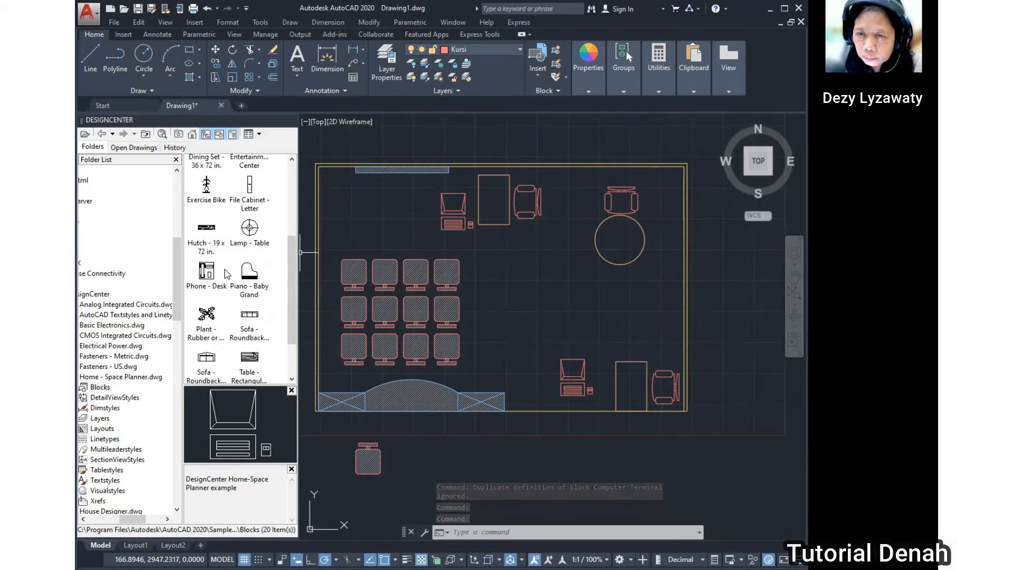
click(213, 281)
mouse_move(214, 283)
mouse_down()
mouse_move(486, 255)
mouse_move(499, 246)
mouse_move(348, 289)
mouse_move(597, 343)
mouse_up()
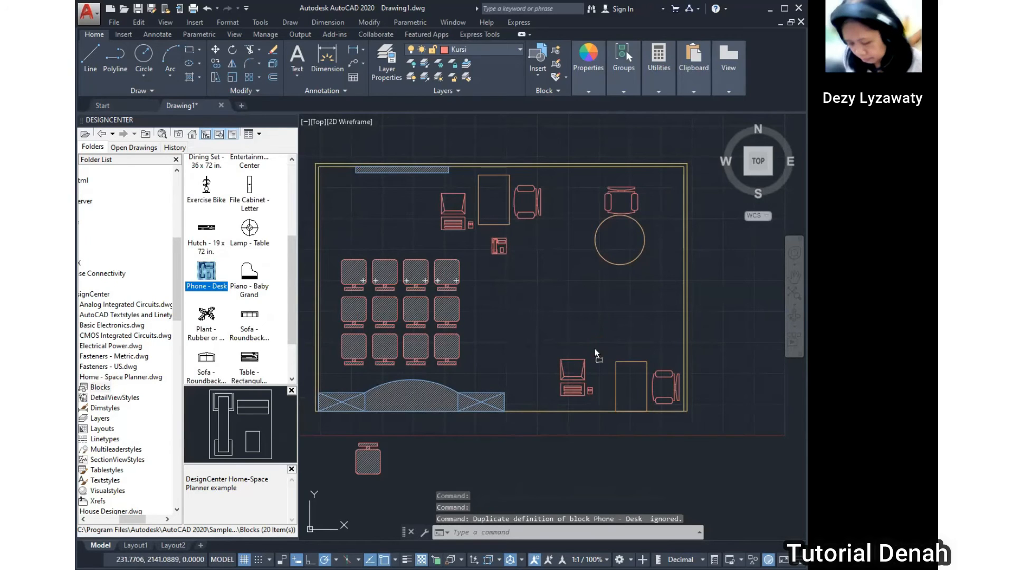
Step: Rotate the lower computer terminal and phone toward the chair and place them on the lower-right table
middle_drag(645, 341, 591, 334)
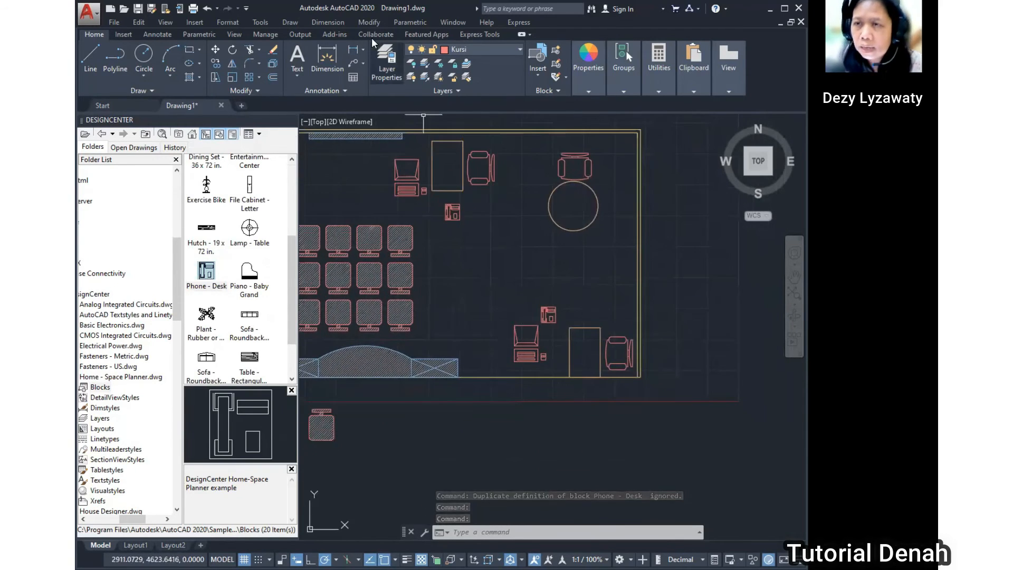
click(369, 22)
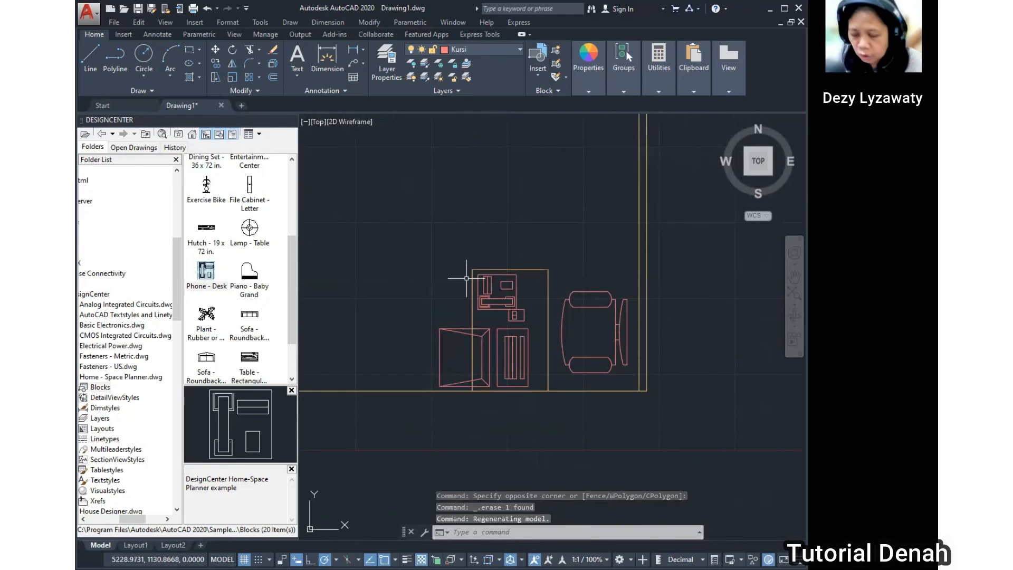
Step: Copy the lower-right table with its computer, phone and chair to the upper wall, left of the round table
text(co)
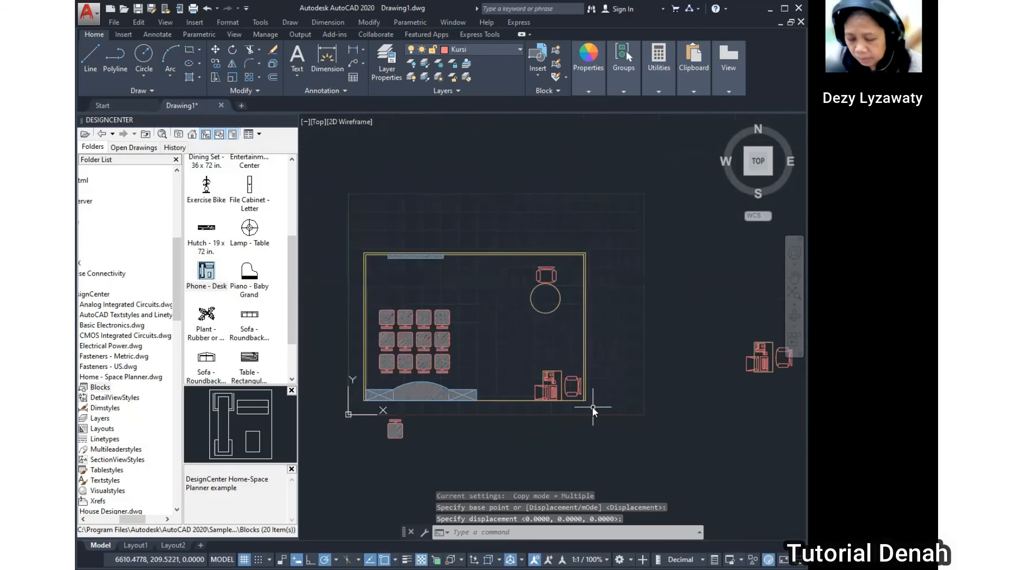
text(CO)
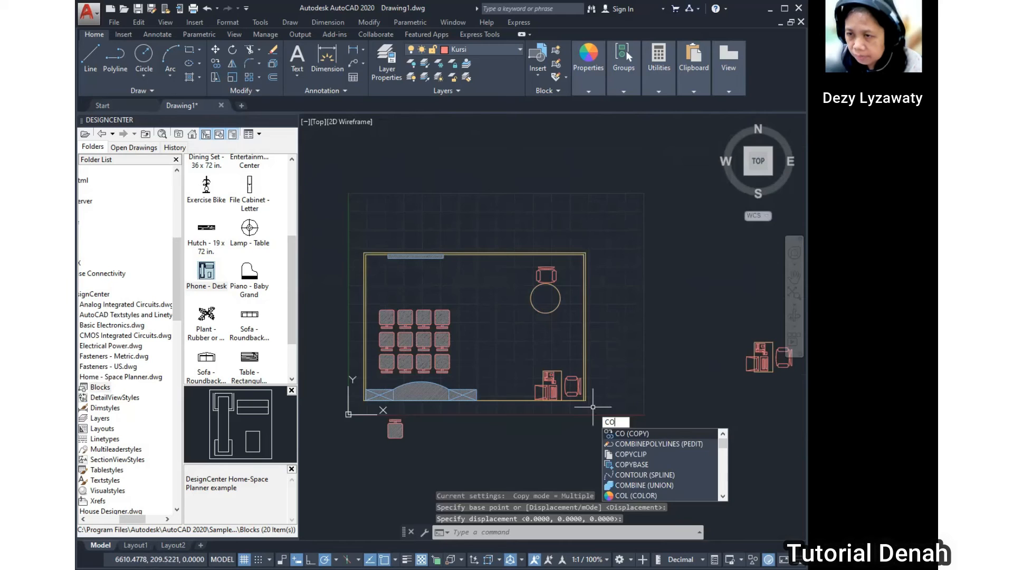
key(Return)
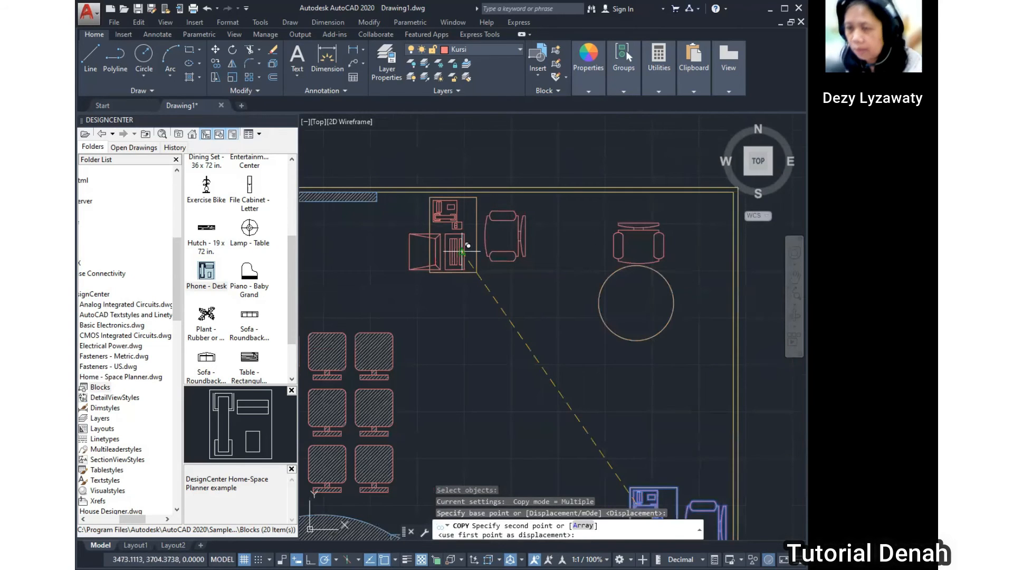
click(468, 246)
scroll(483, 274, down, 5)
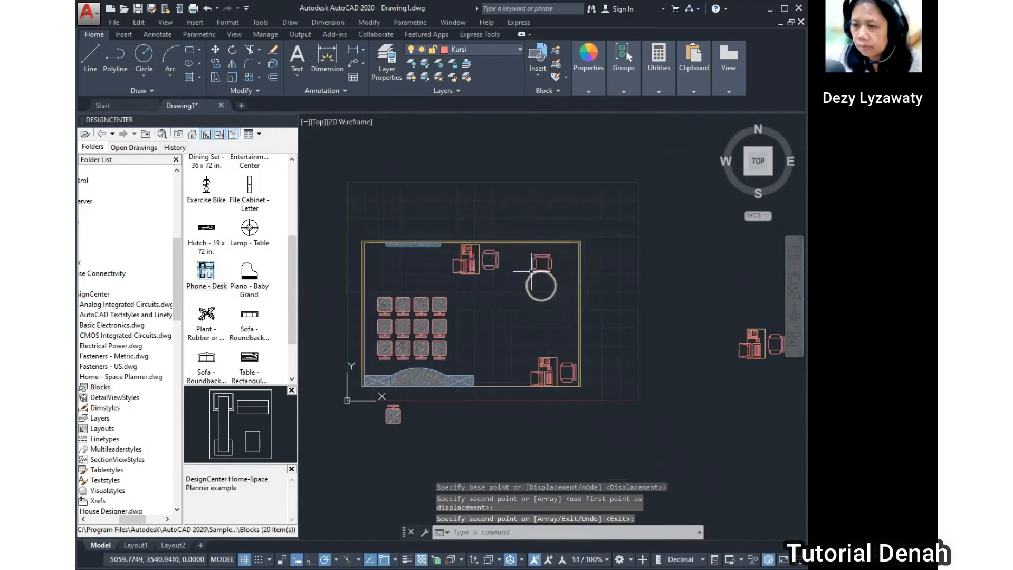
Step: Create a polar array of the desk chair around the center of the round table
click(532, 271)
scroll(561, 313, up, 2)
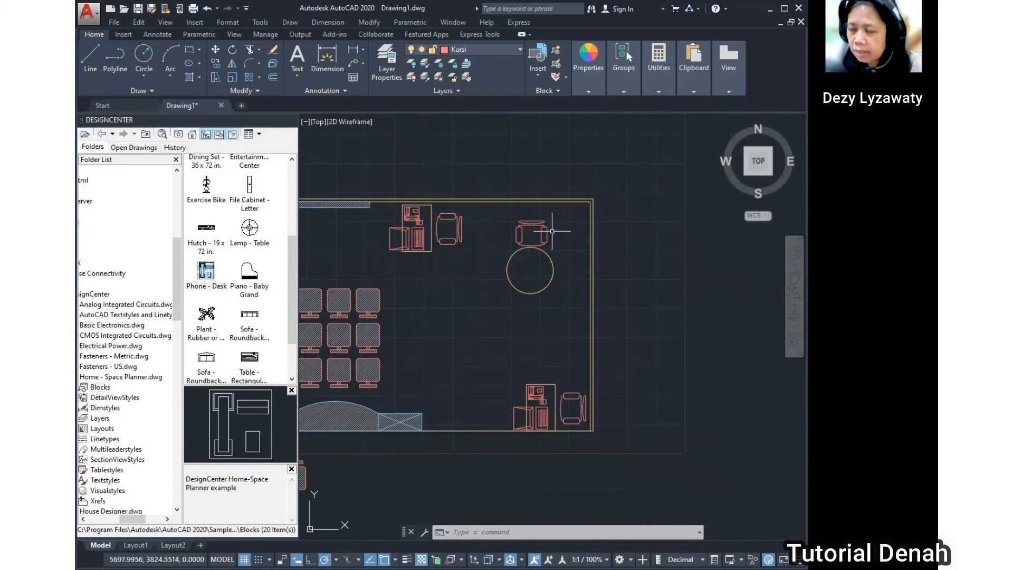
mouse_move(548, 234)
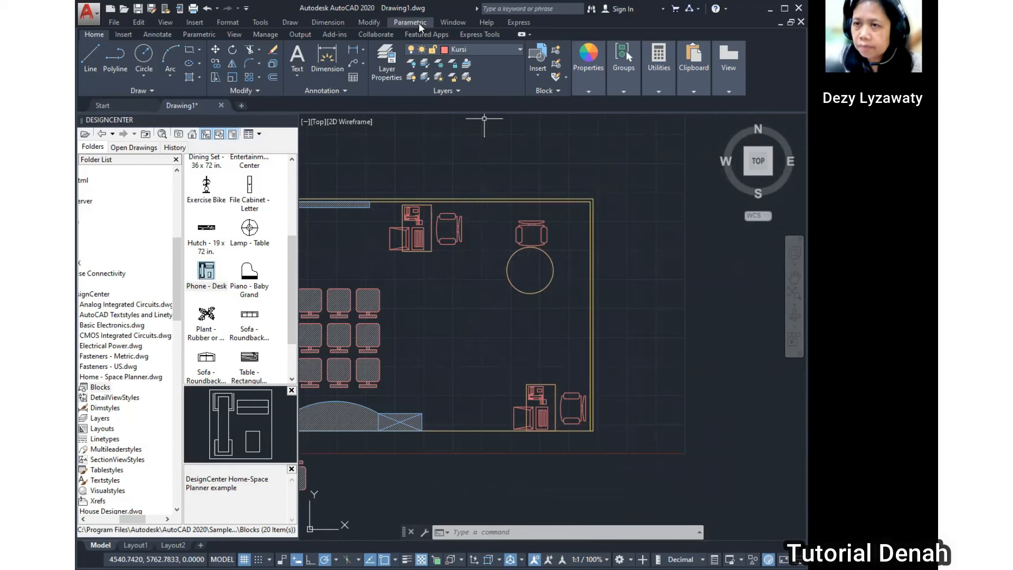
click(367, 22)
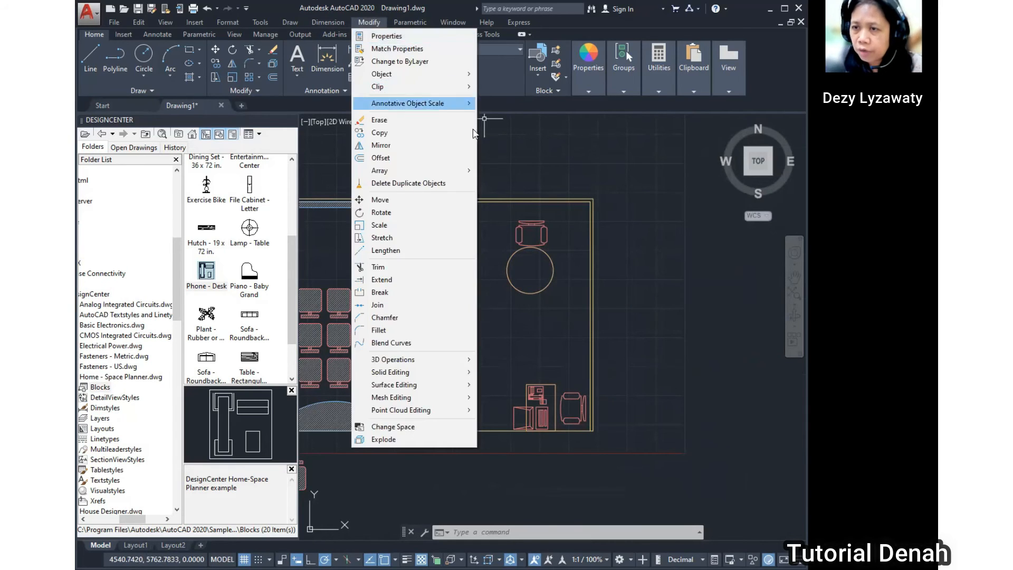
mouse_move(442, 169)
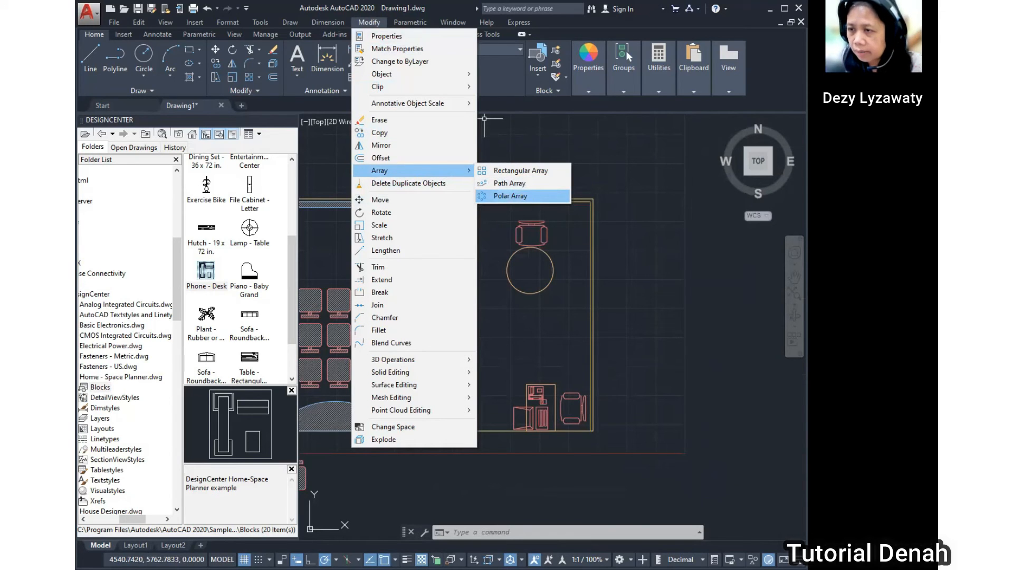
click(510, 196)
click(547, 237)
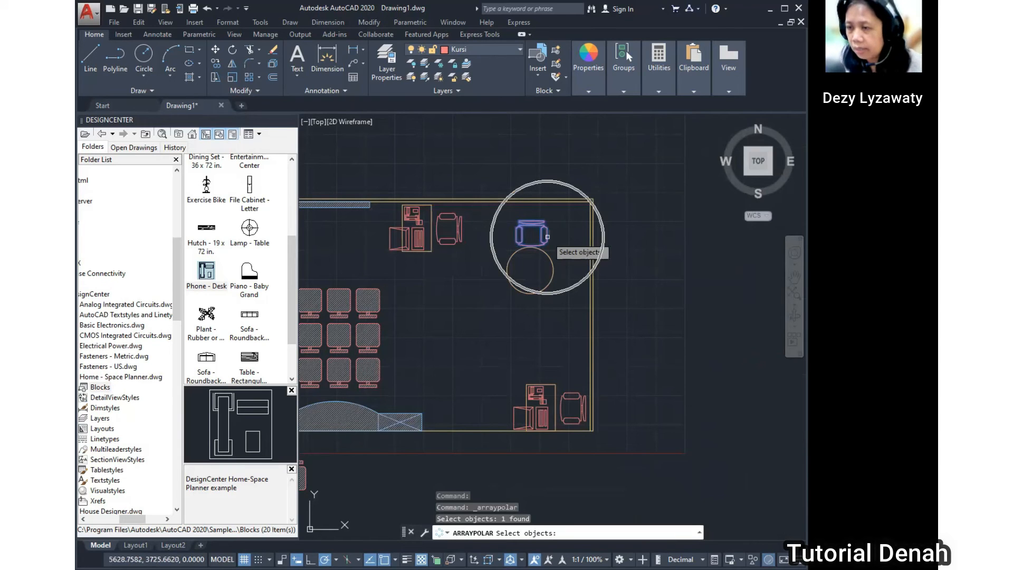
right_click(533, 268)
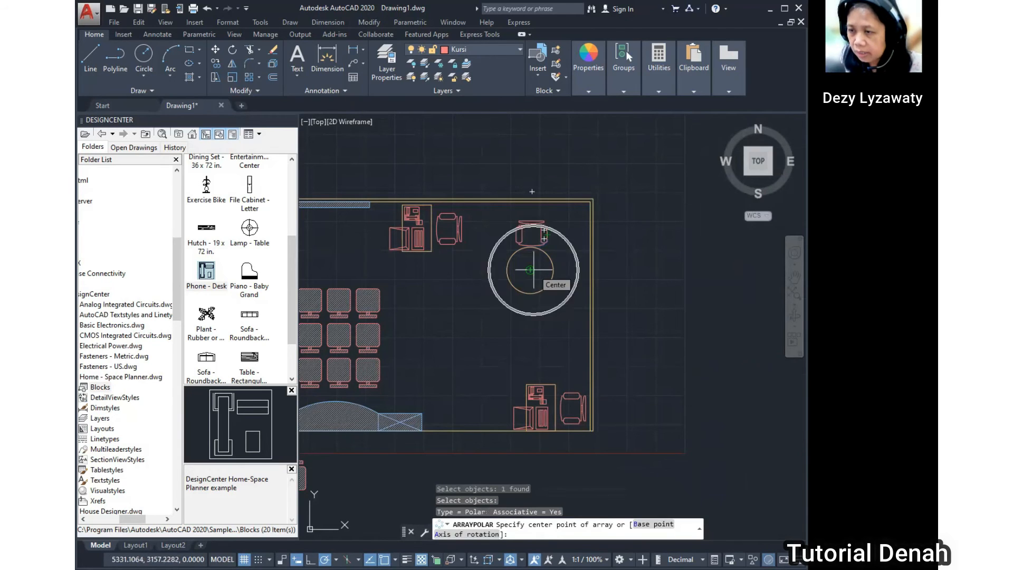
click(531, 269)
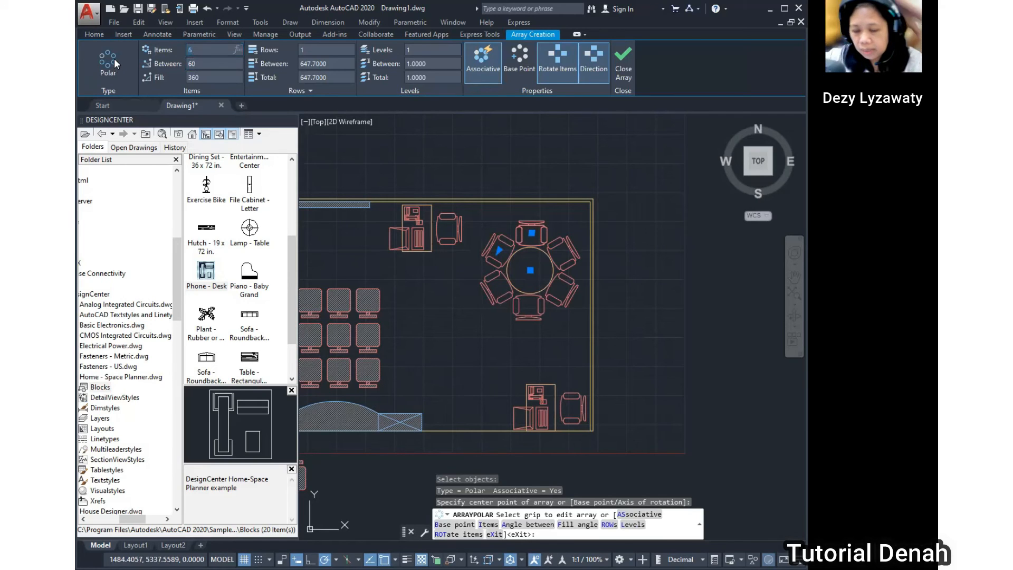
Step: Set the polar array of chairs to 5 items and finish the array
text(5)
key(Return)
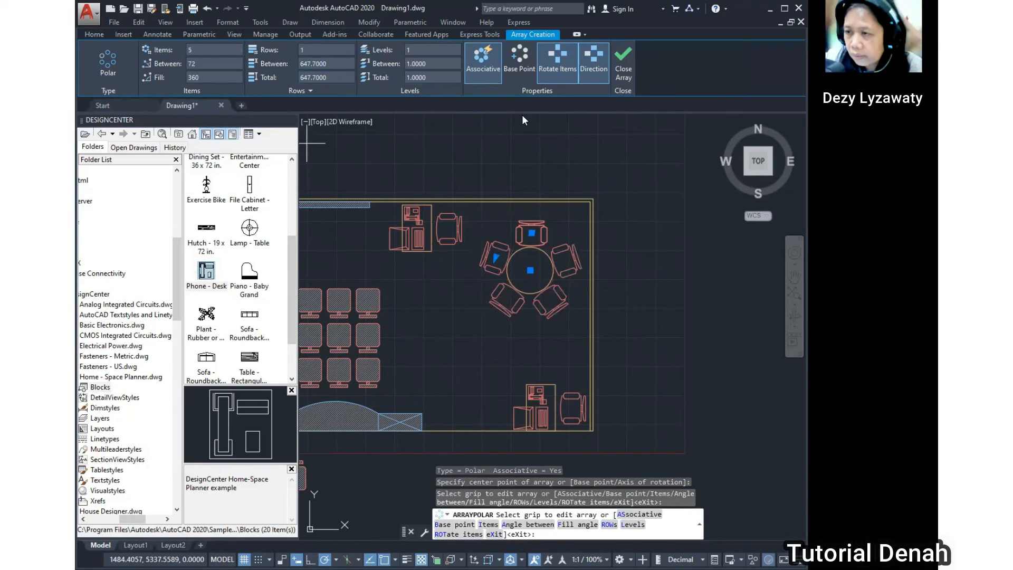
click(624, 69)
scroll(641, 278, down, 3)
scroll(640, 278, up, 2)
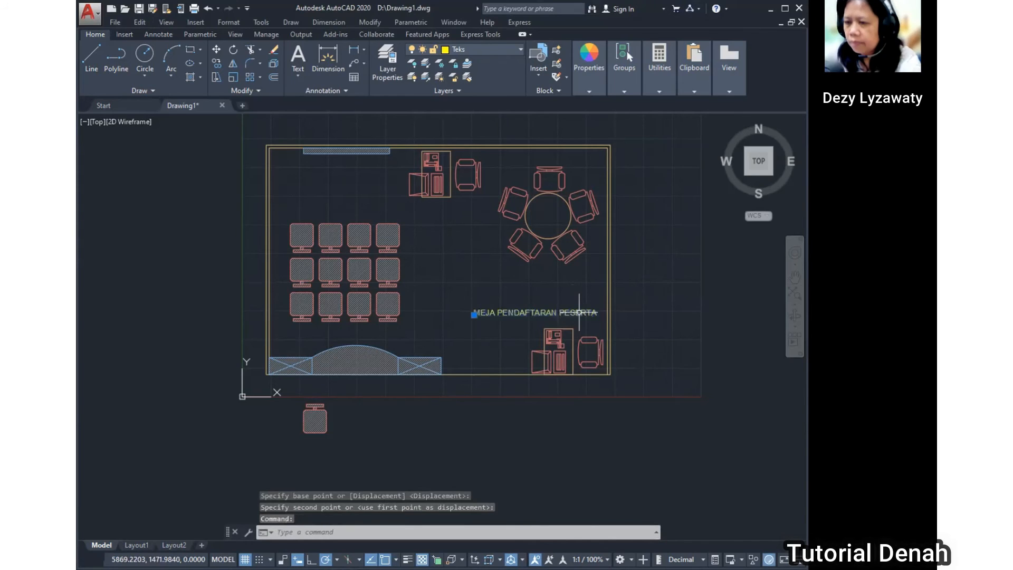
Step: Erase the oversized MEJA PENDAFTARAN PESERTA label and make Teks the current layer
key(Delete)
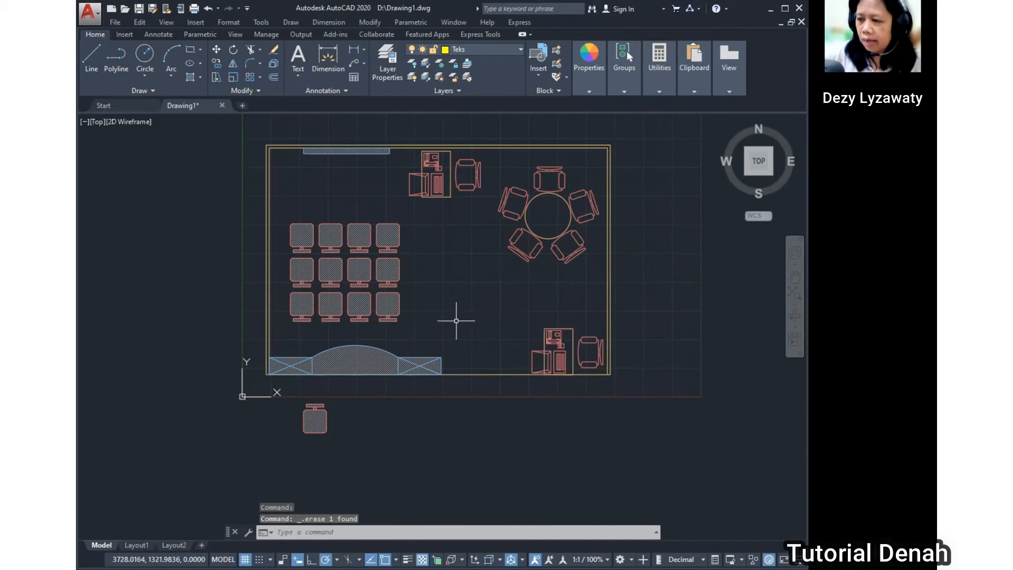
click(496, 48)
click(483, 158)
Step: Add the single-line text MEJA PENDAFTARAN PESERTA above the lower-right table, with height 50 and the default rotation
click(293, 23)
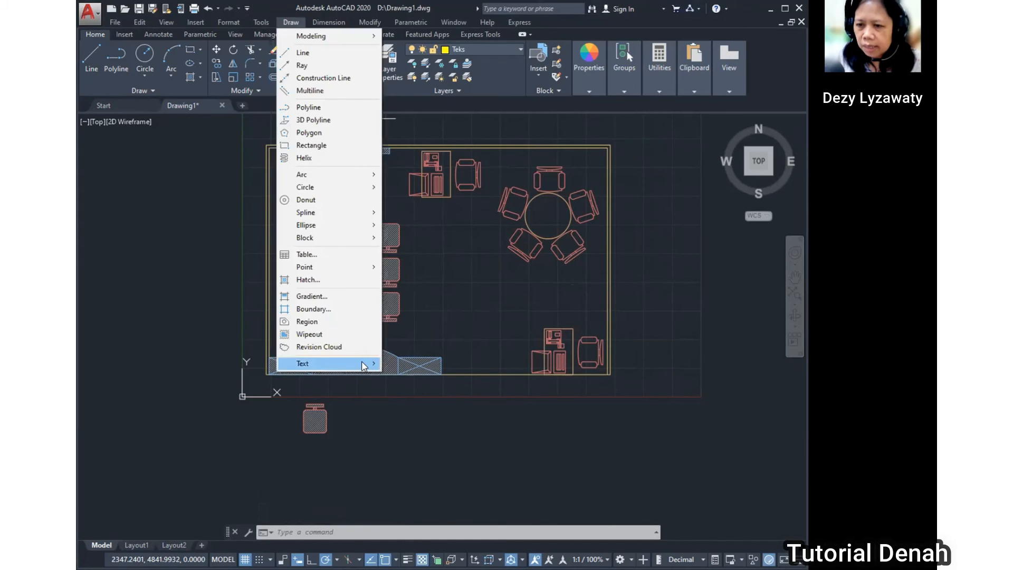
click(364, 365)
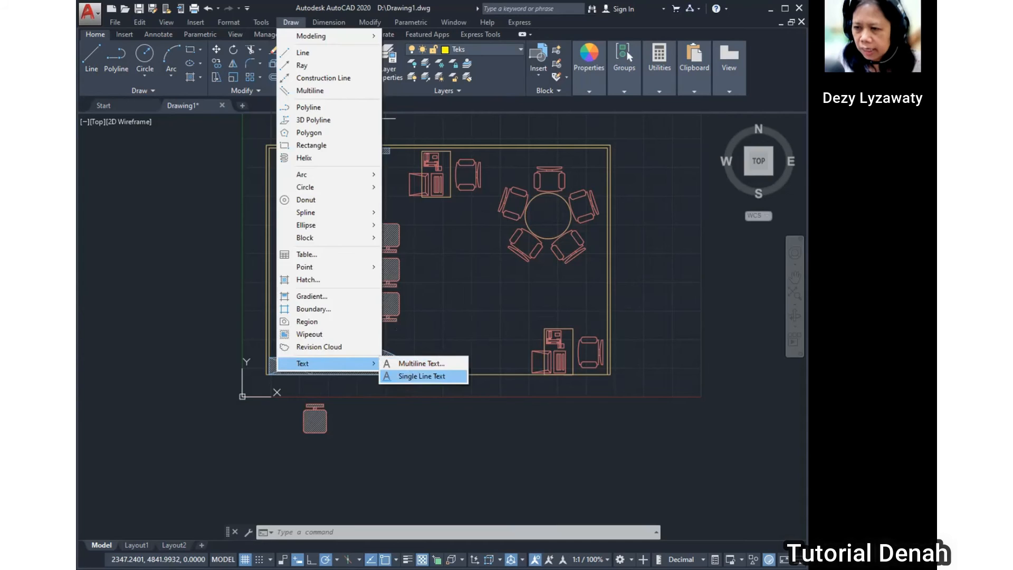
click(422, 376)
click(530, 303)
text(50)
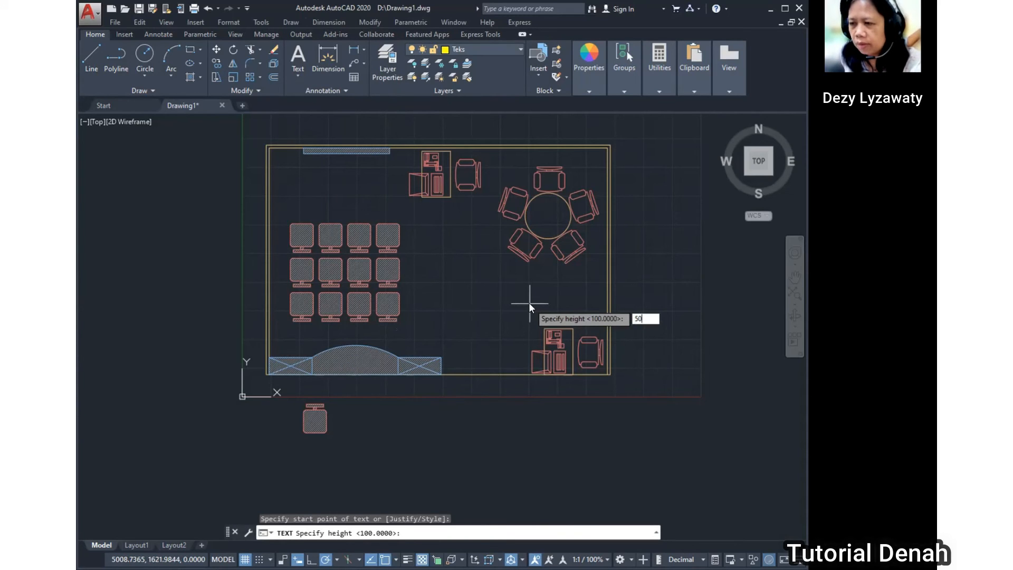
key(Return)
key(Return)
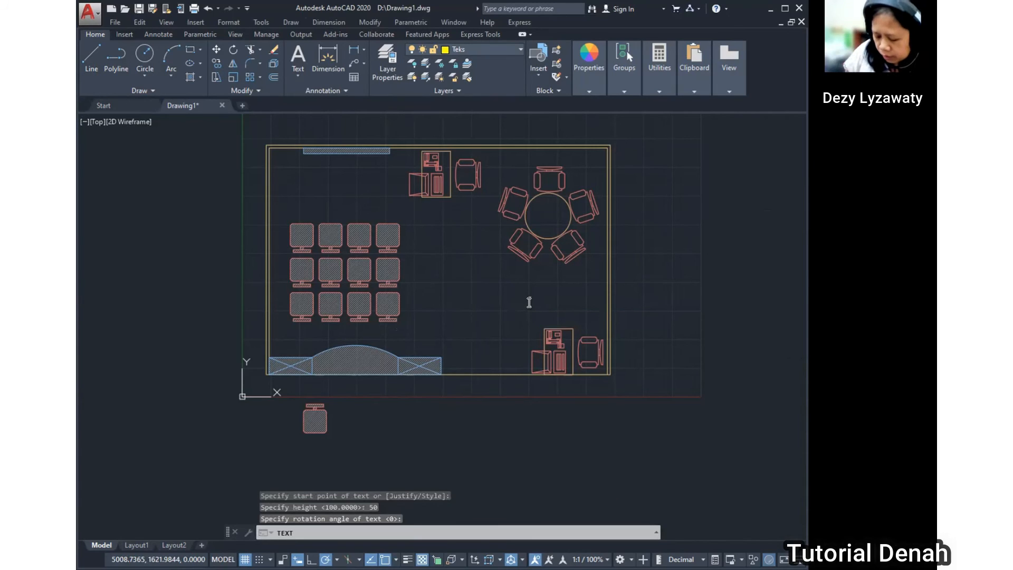
text(MEJA PENDAFTARAN )
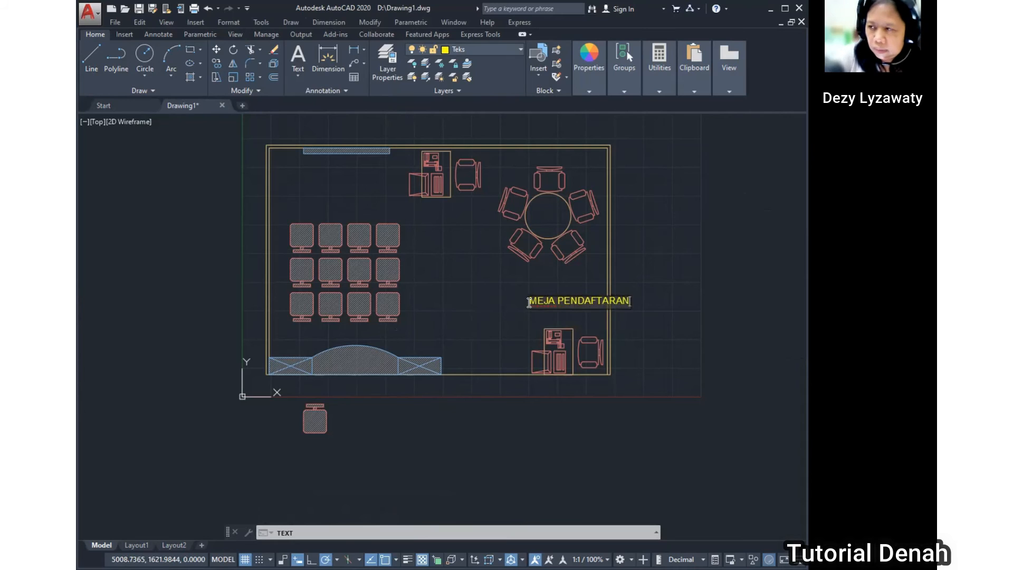
text(PESERT)
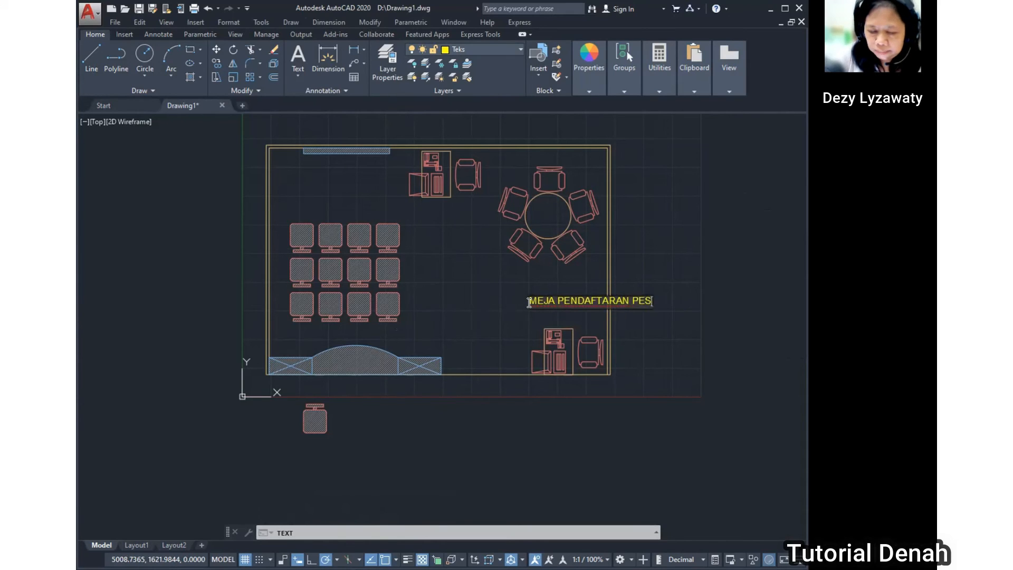
text(A)
key(Return)
key(Return)
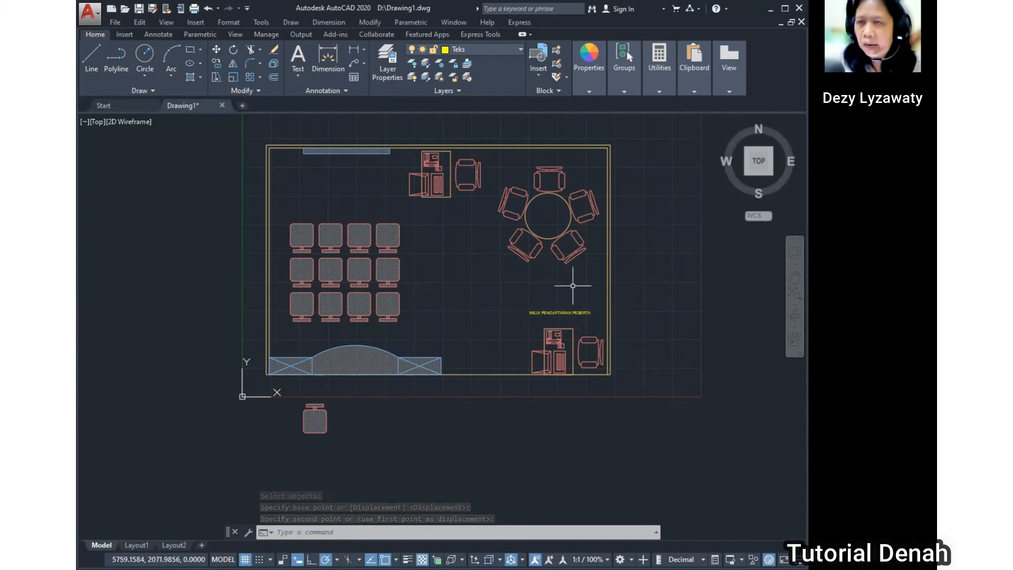
Step: Add the single-line text RUANG MENERIMA PESERTA below the round table, with height 50 and the default rotation
click(296, 23)
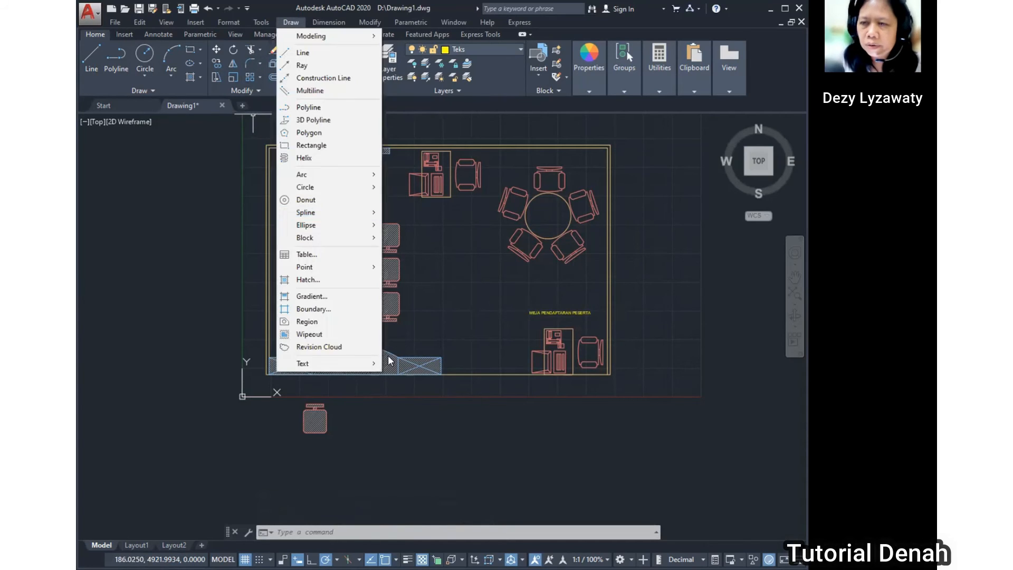
click(336, 362)
click(419, 375)
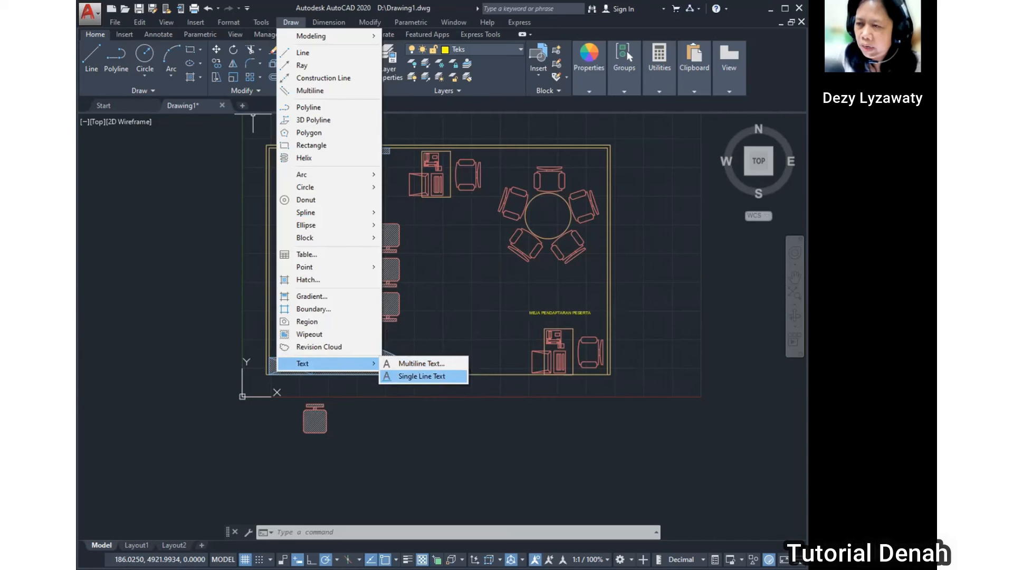
click(515, 270)
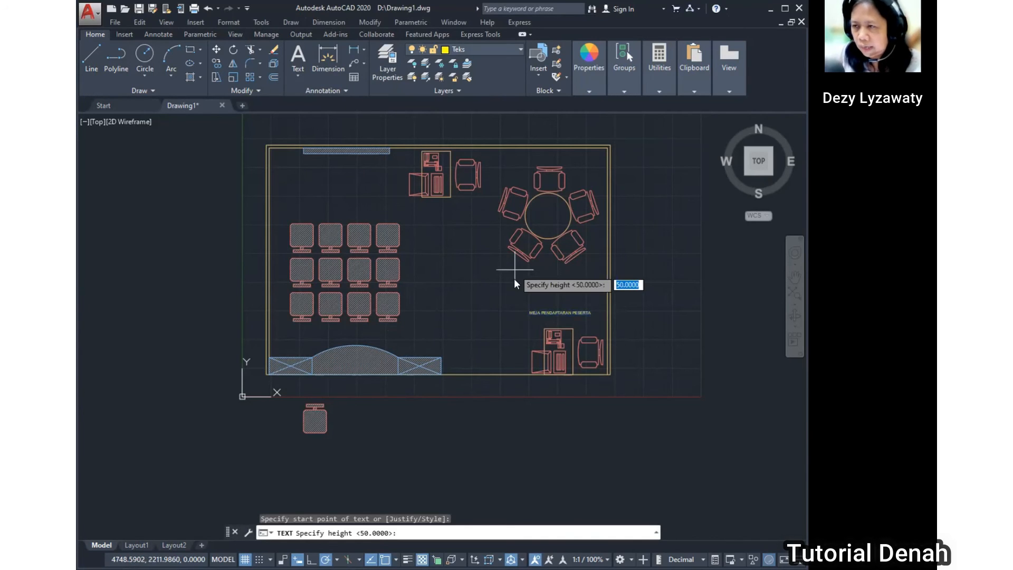
key(Return)
key(Return)
text(RUANG)
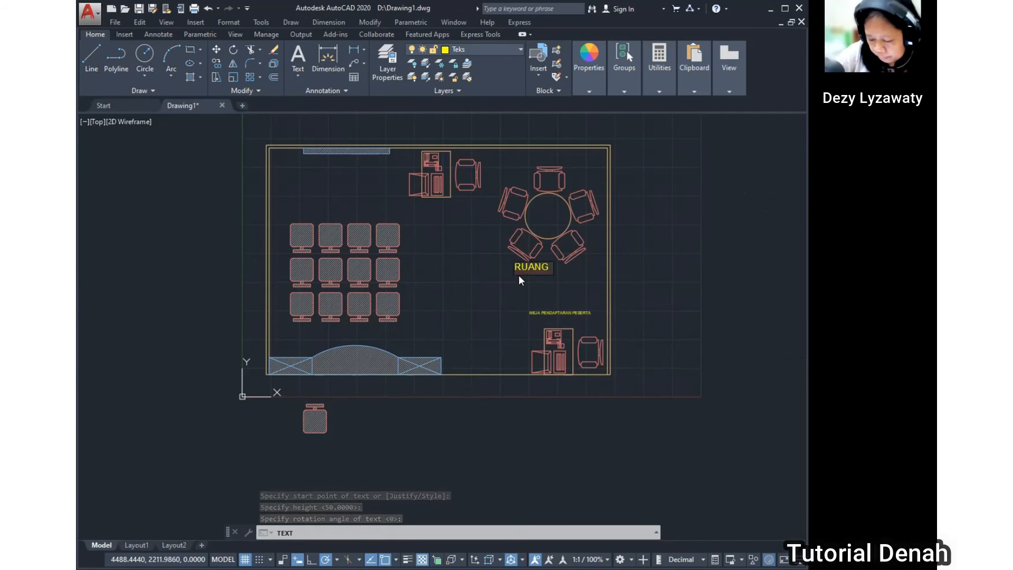
text( MENER)
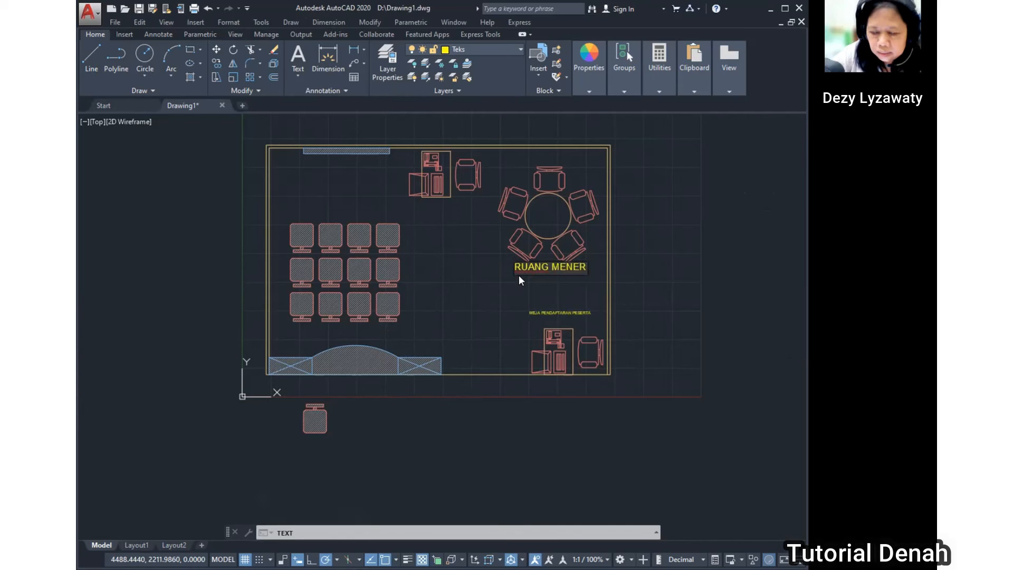
text(IMA P)
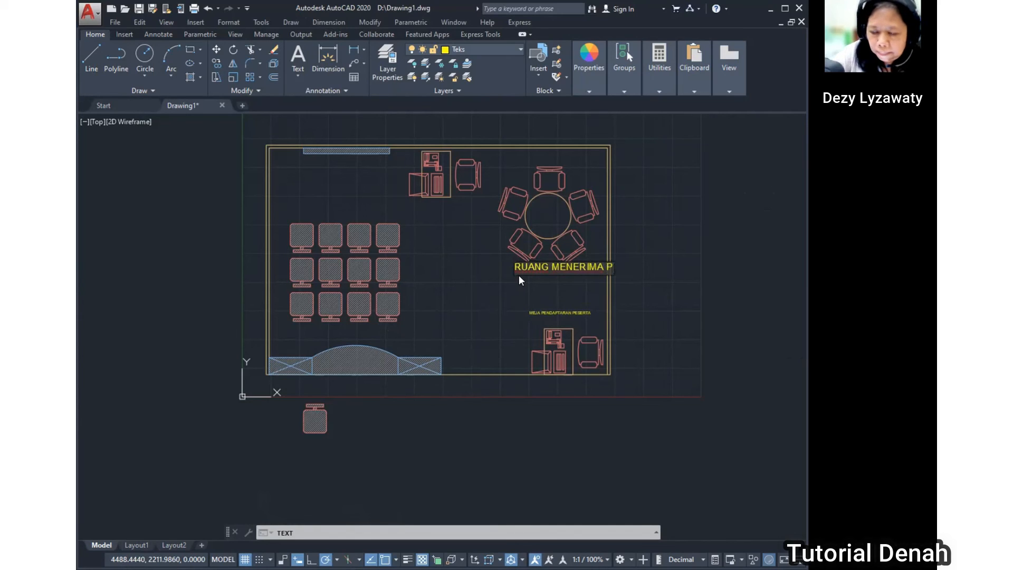
text(ESERTA)
key(Return)
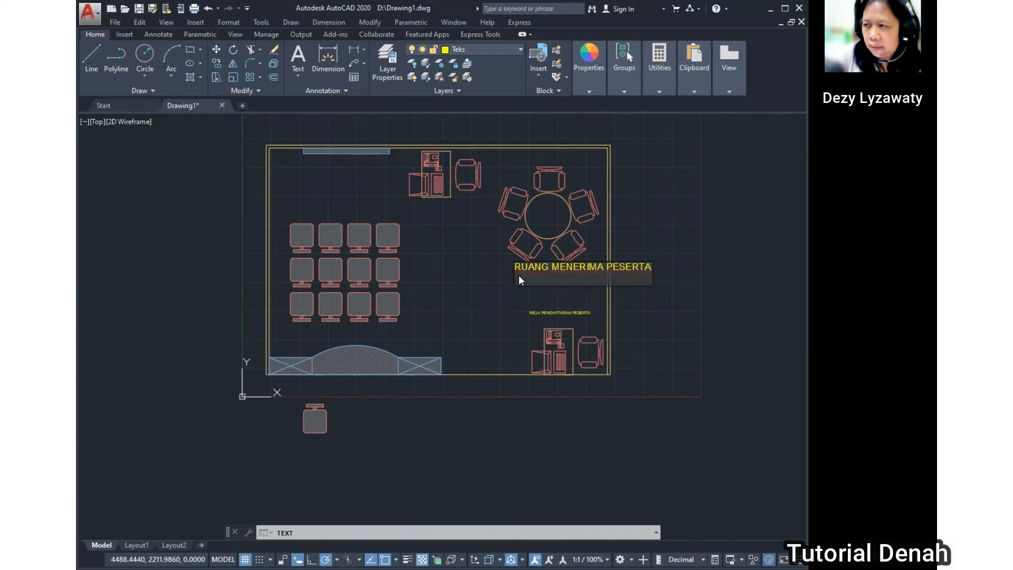
key(Return)
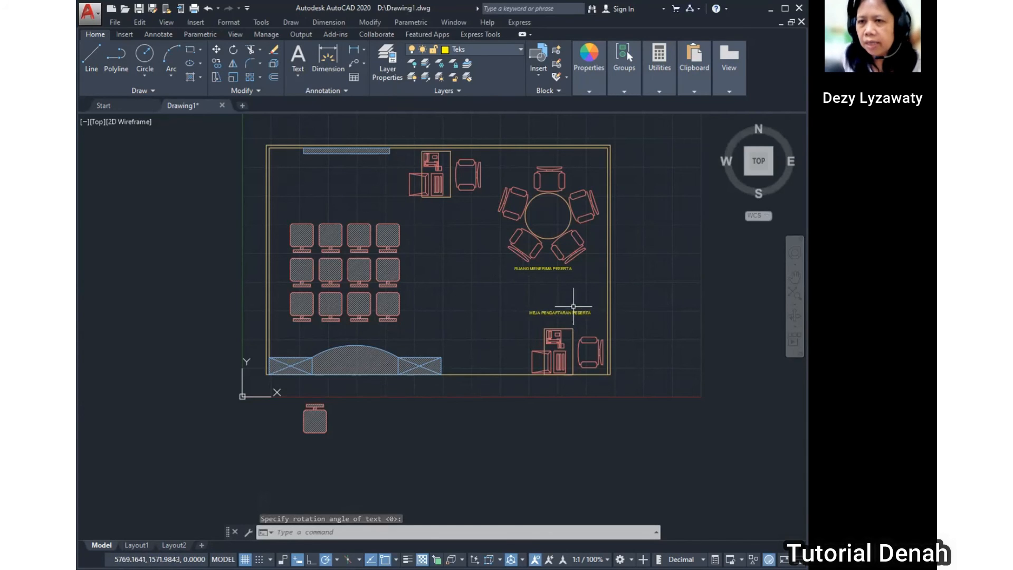
click(287, 23)
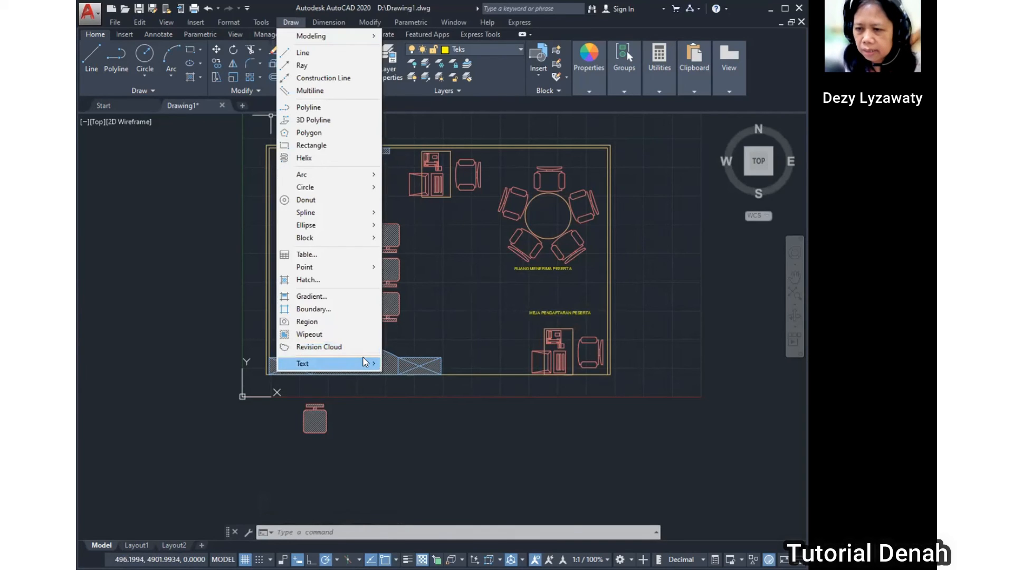
mouse_move(363, 362)
click(413, 375)
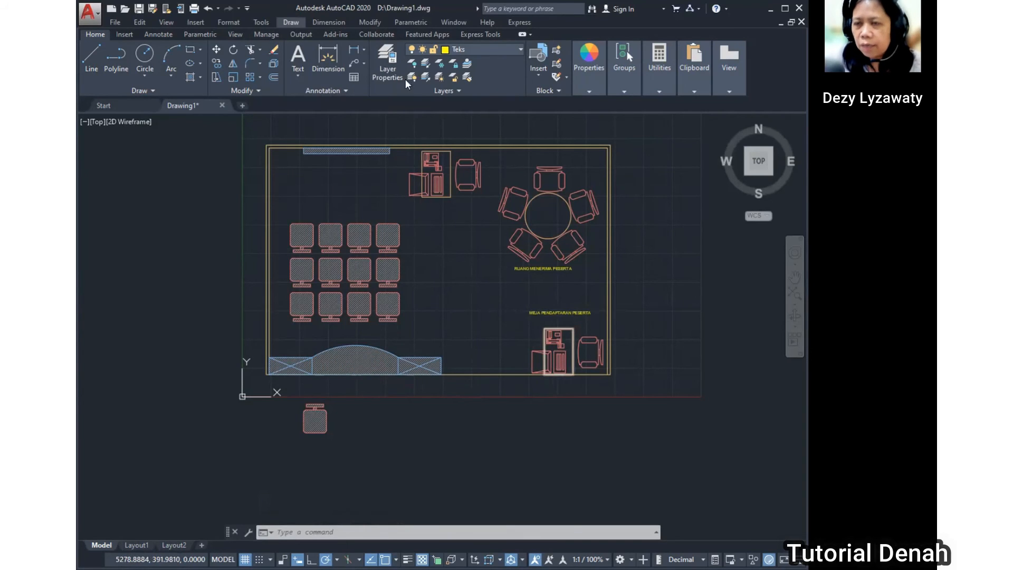
Step: Copy the MEJA PENDAFTARAN PESERTA label above the chair rows and onto the curved cabinet, and change the upper copy to RUANG PRESENTASI
click(368, 22)
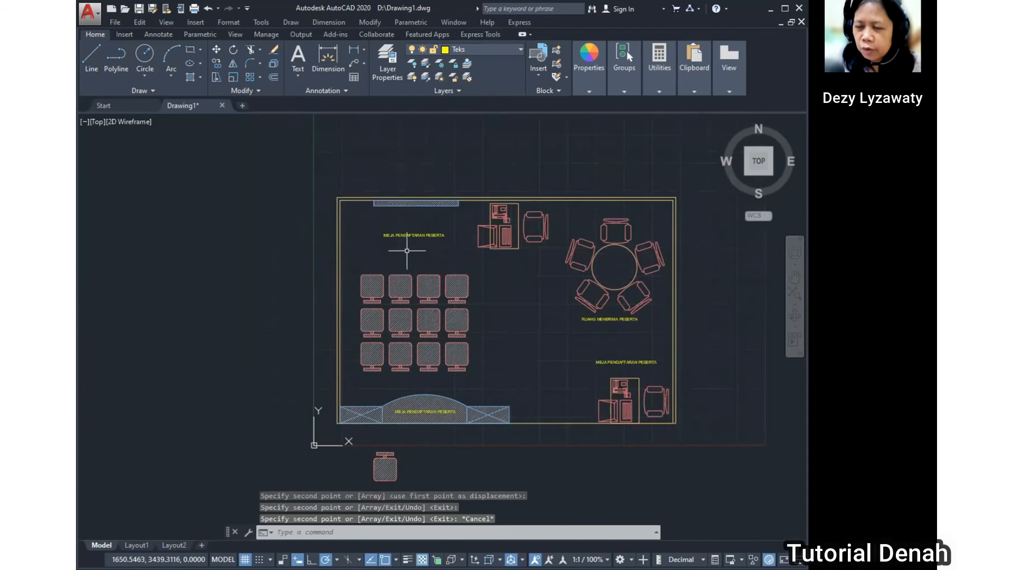
scroll(428, 225, up, 3)
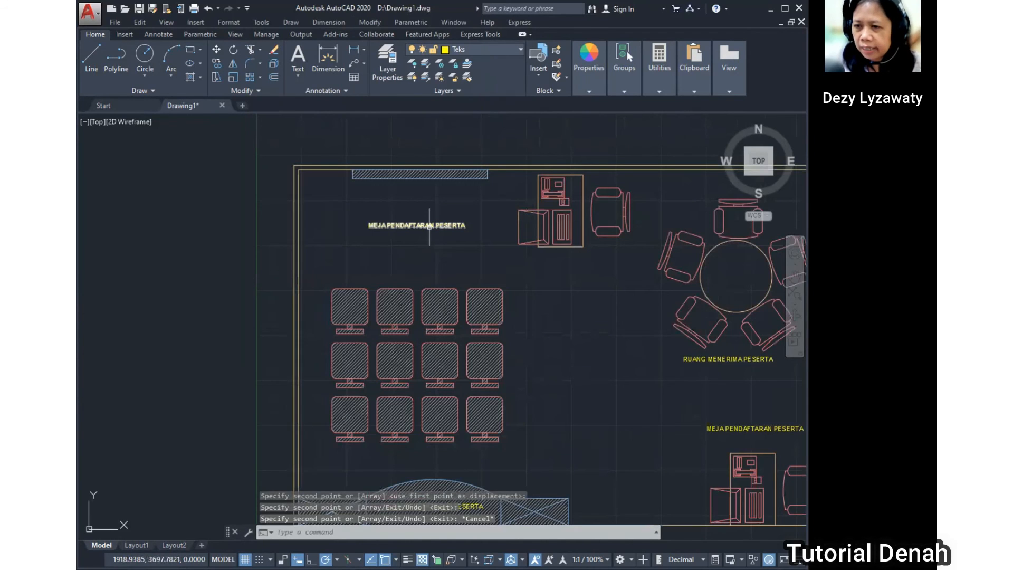
click(430, 224)
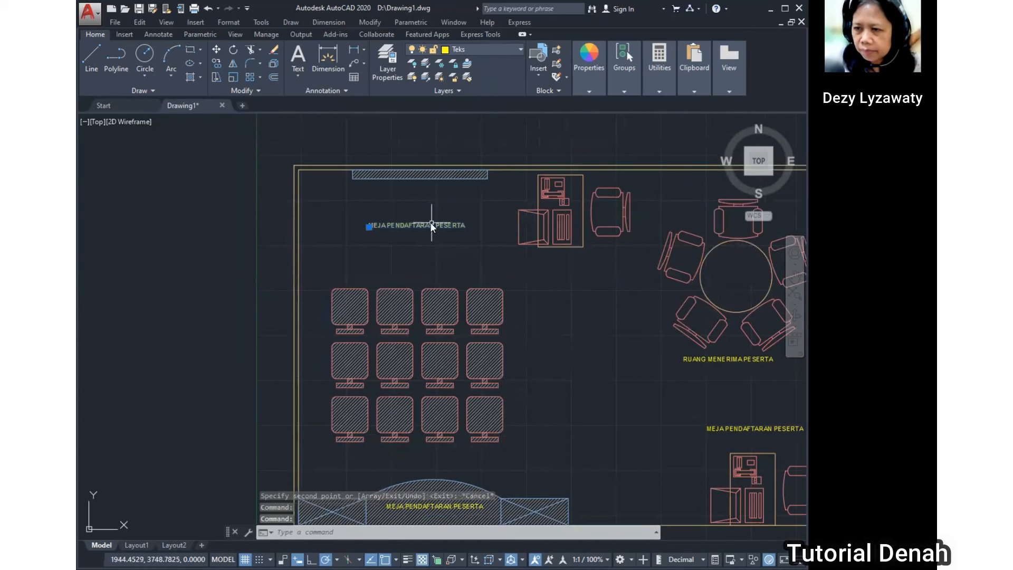
double_click(430, 226)
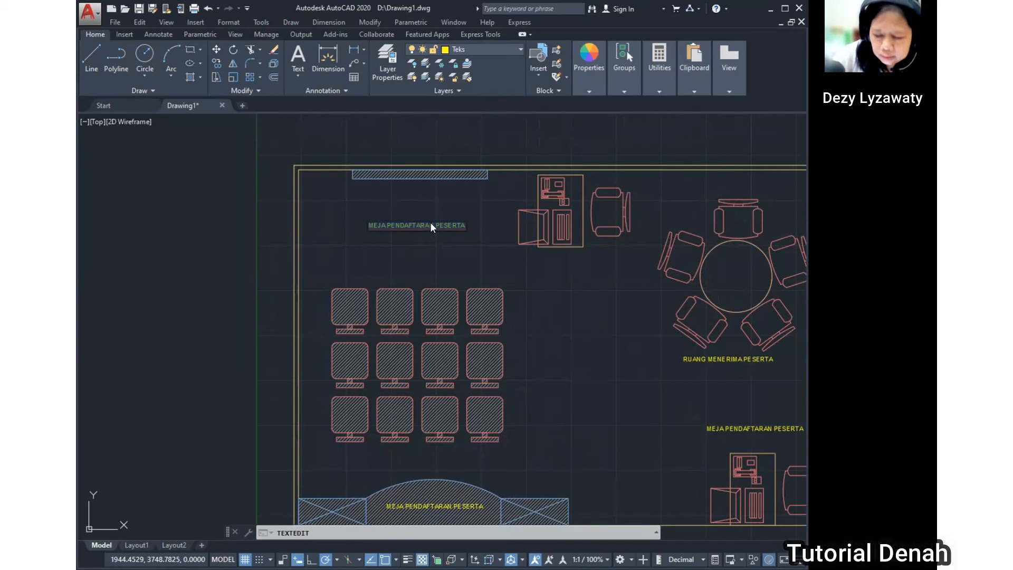
text(RUANG)
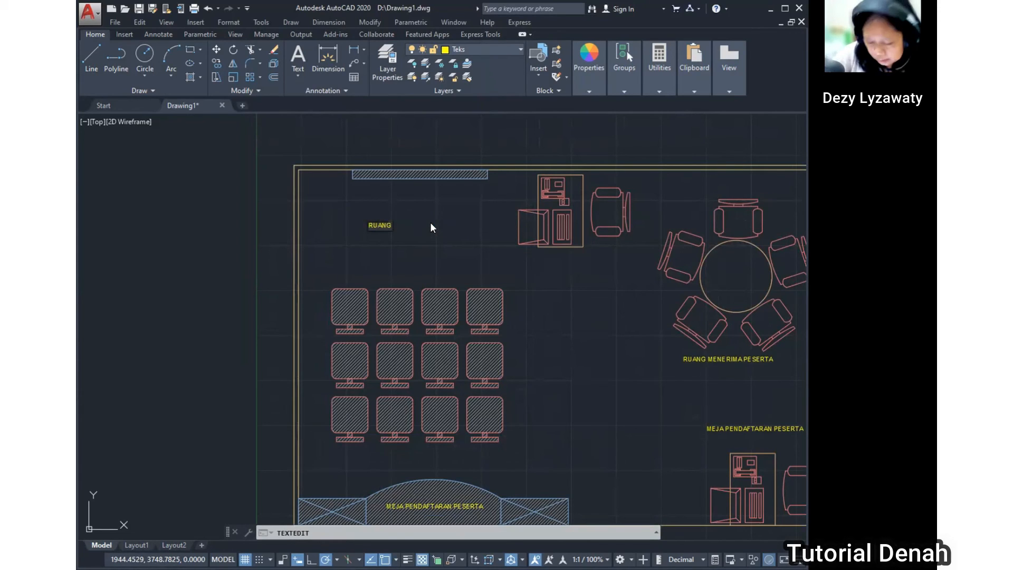
text( PRESENTAS)
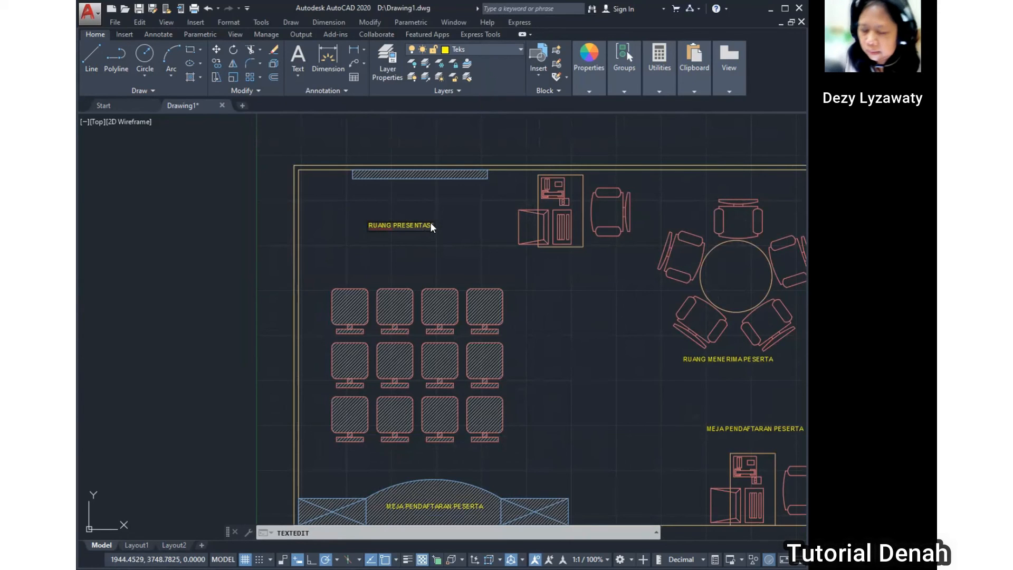
key(Return)
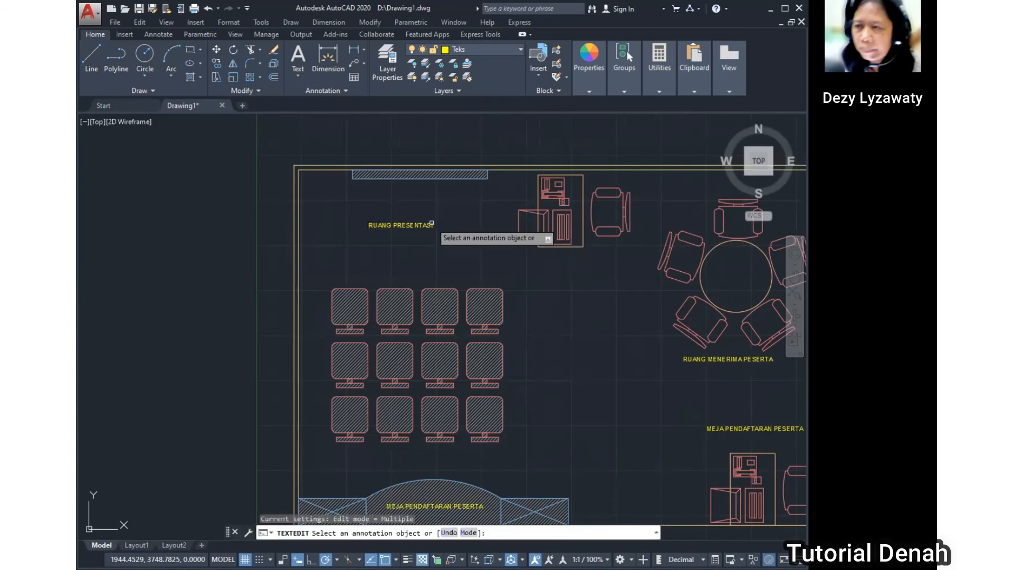
key(Escape)
Step: Change the label on the curved cabinet along the lower wall to LEMARI
middle_drag(486, 347, 452, 151)
click(425, 311)
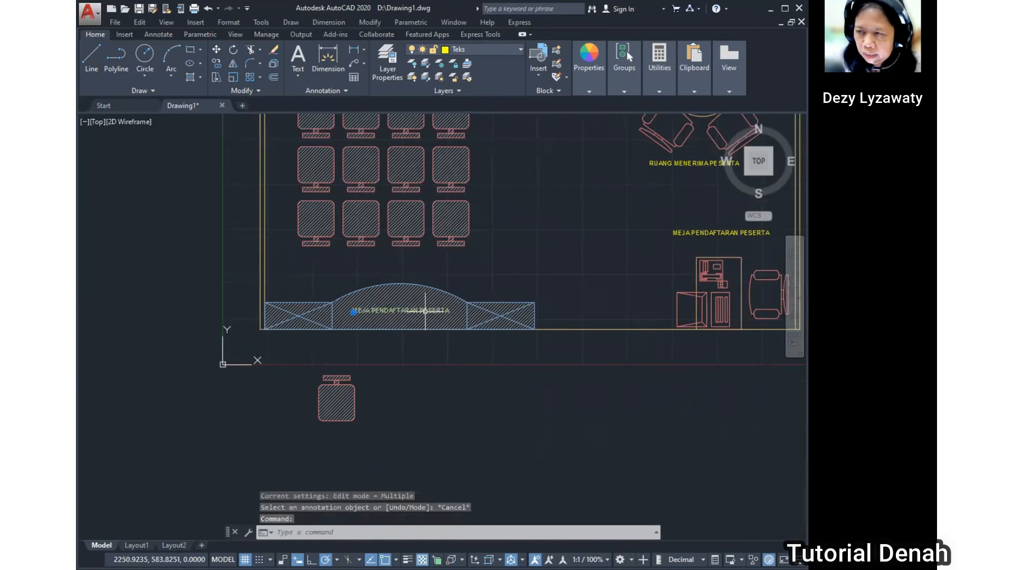
double_click(424, 311)
text(LE)
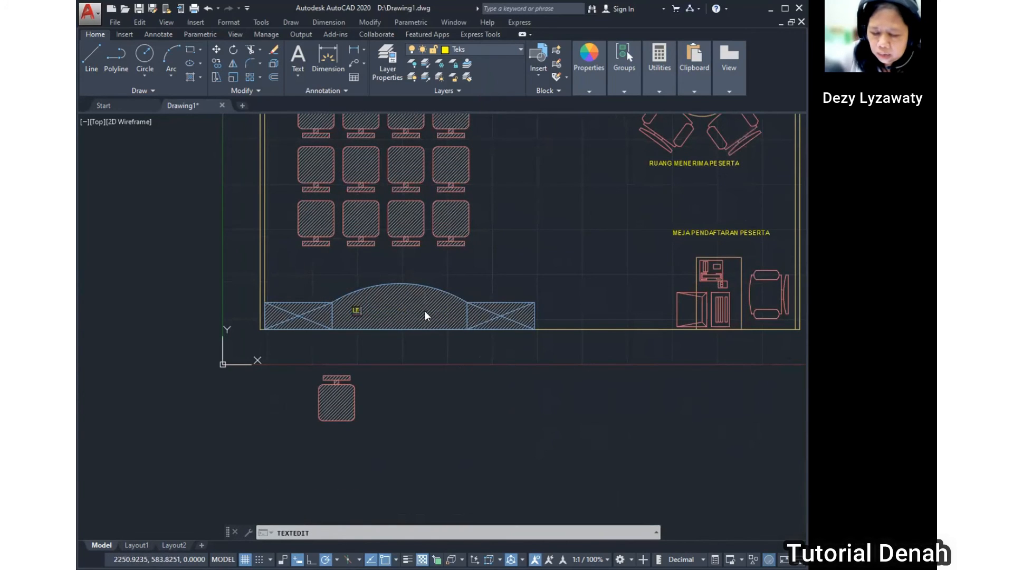
text(MARI)
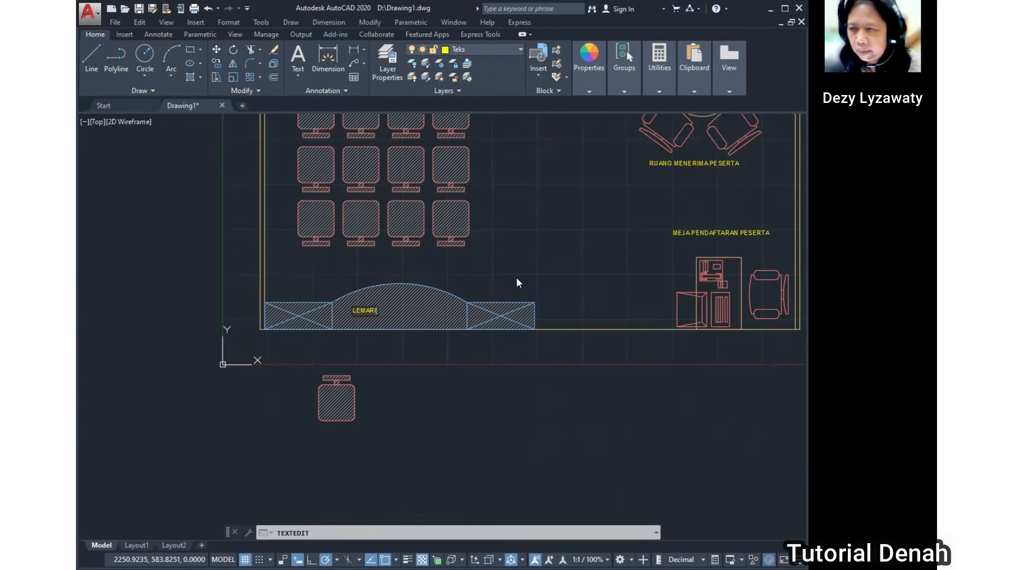
key(Escape)
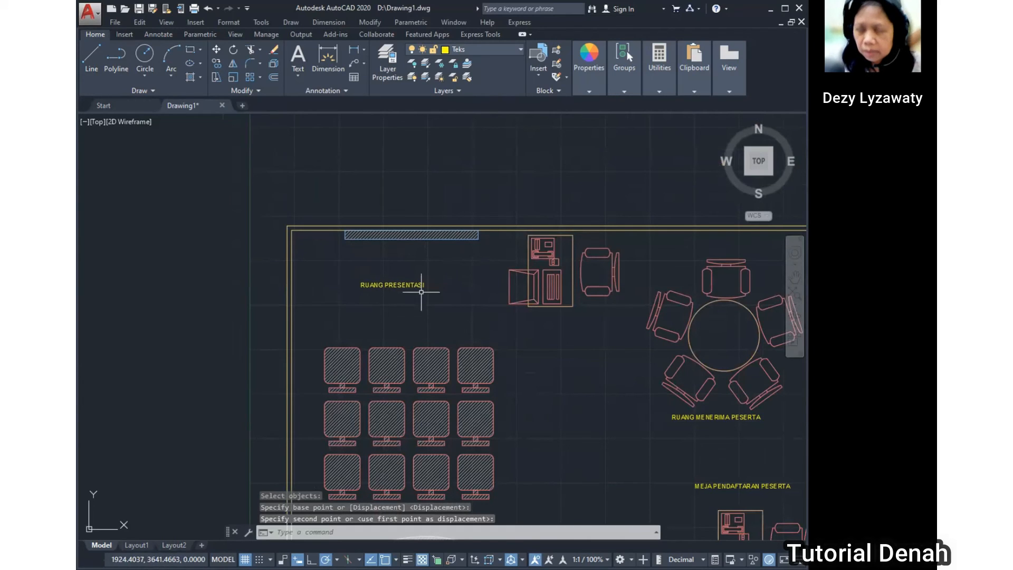
Step: Reposition the RUANG PRESENTASI label closer to the chairs and copy it below the hatched wall board as PAPAN PRESENTASI
click(440, 310)
click(367, 24)
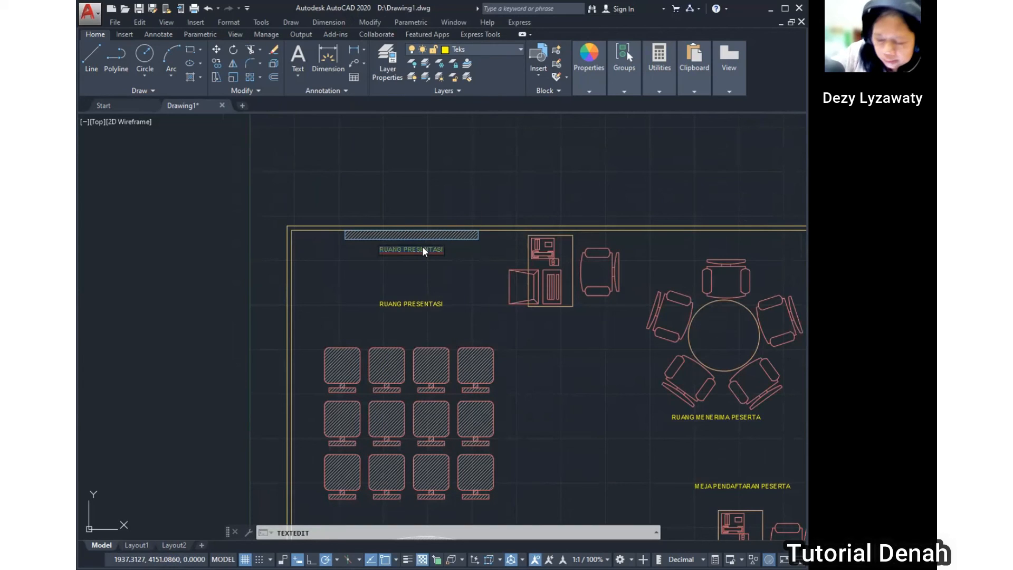
text(PAP)
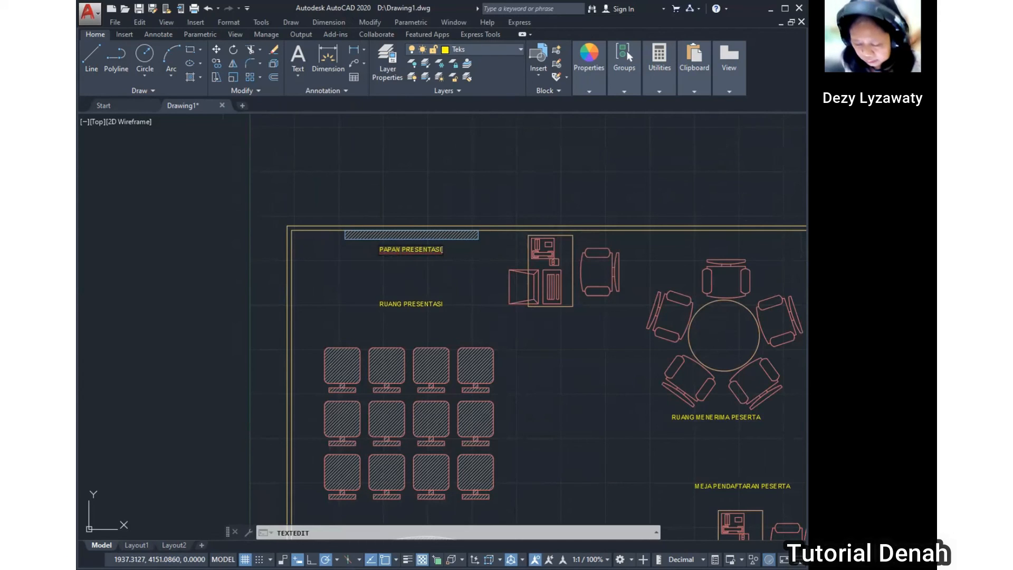
key(Escape)
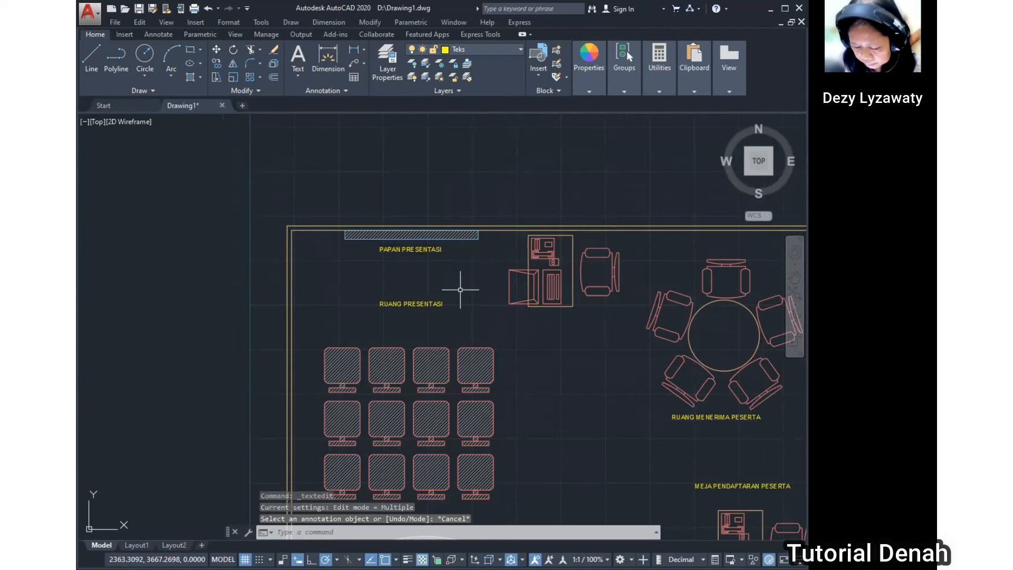
key(Escape)
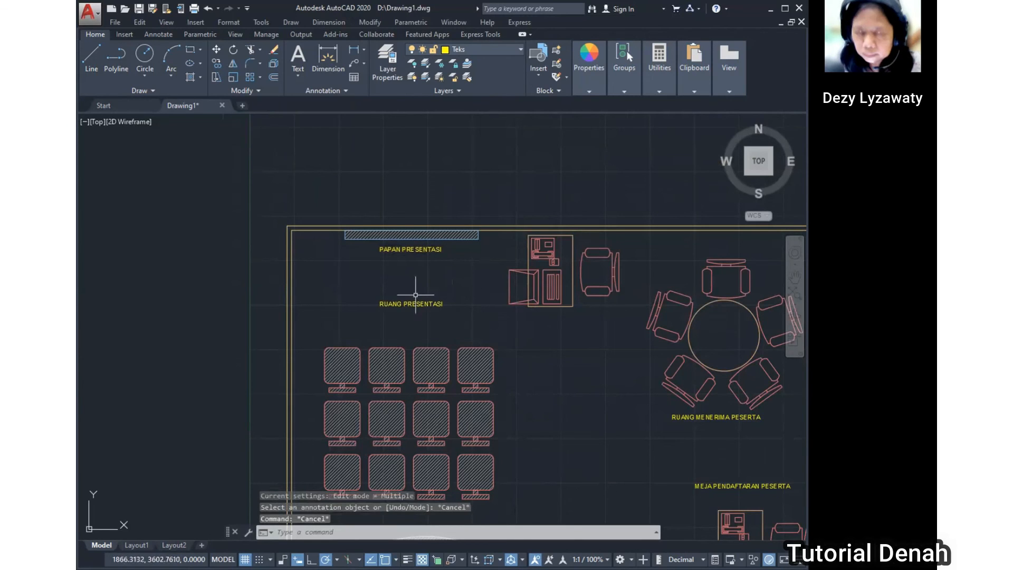
Step: Make Dimensi the current layer
scroll(364, 285, down, 5)
scroll(615, 317, up, 5)
scroll(407, 280, down, 2)
mouse_move(407, 281)
middle_down()
mouse_move(437, 296)
mouse_move(469, 291)
middle_up()
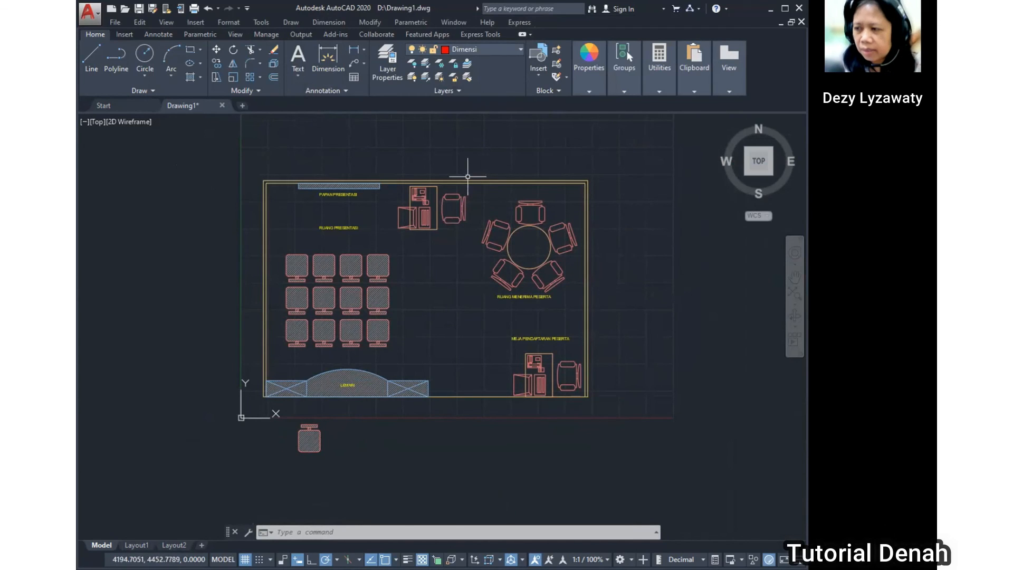
click(496, 49)
click(472, 101)
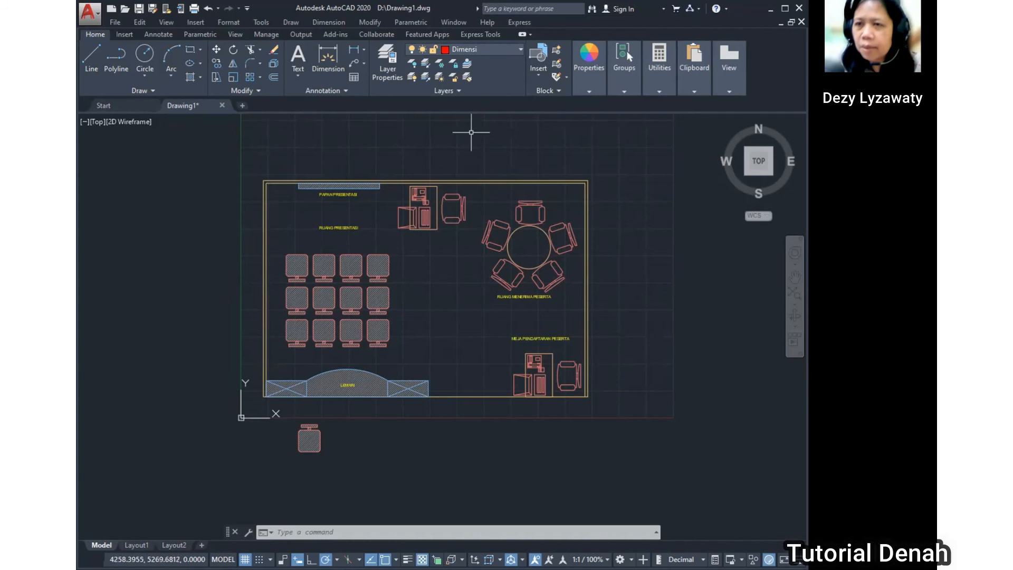
Step: Create a new dimension style named DIMENSI based on UKURAN, for all dimensions
click(339, 23)
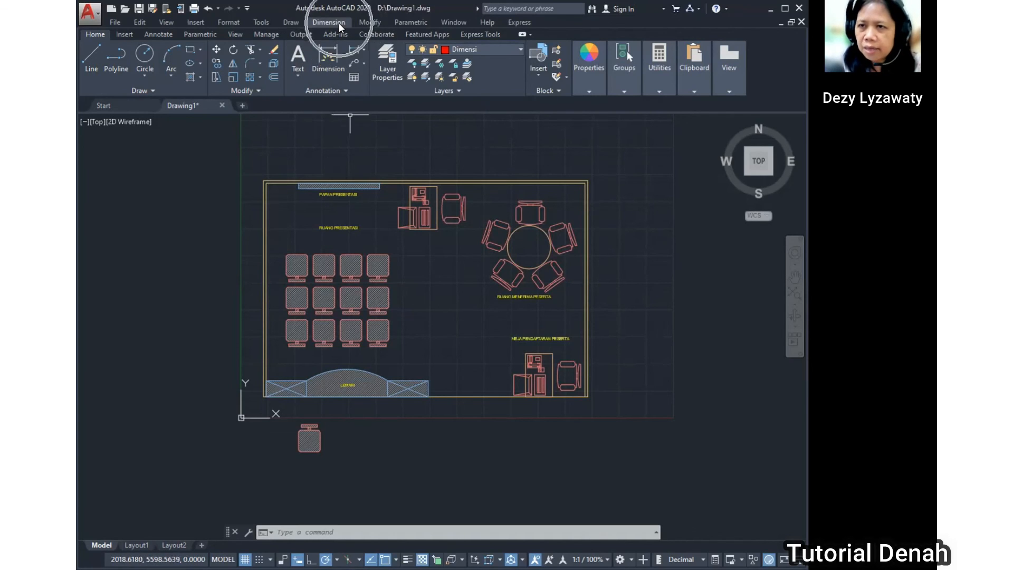
click(364, 315)
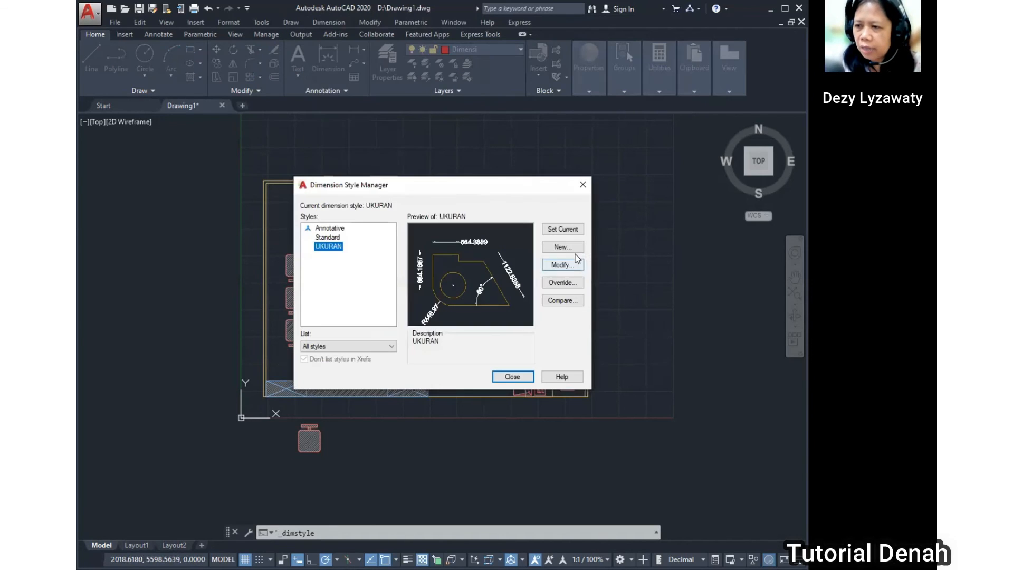
click(575, 251)
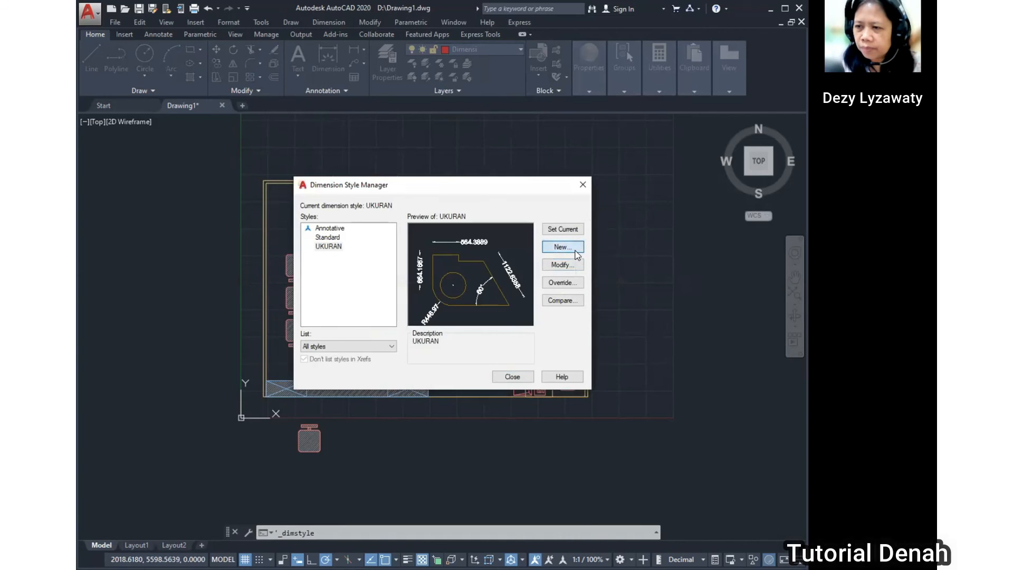
text(D)
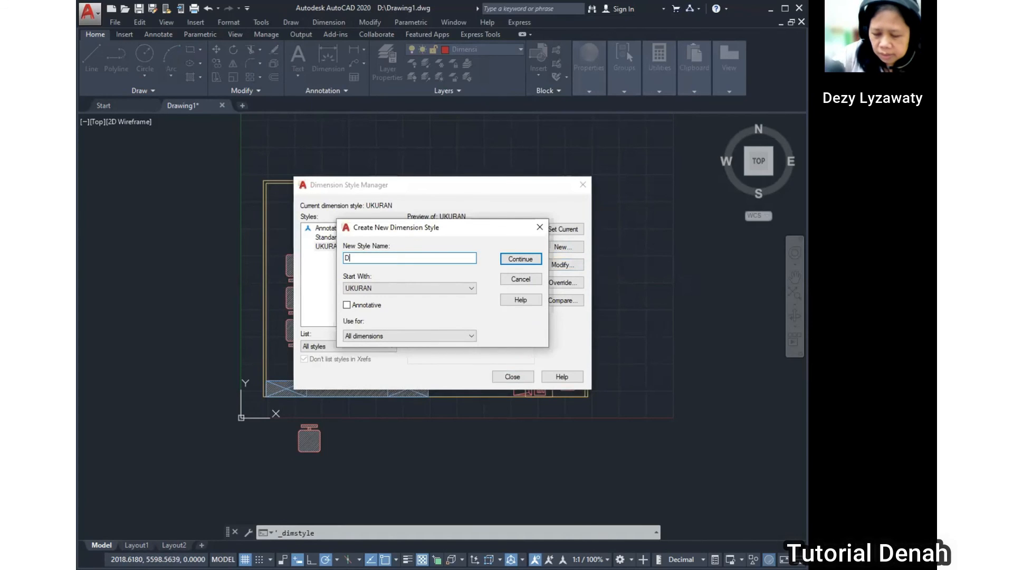
text(IMENSI)
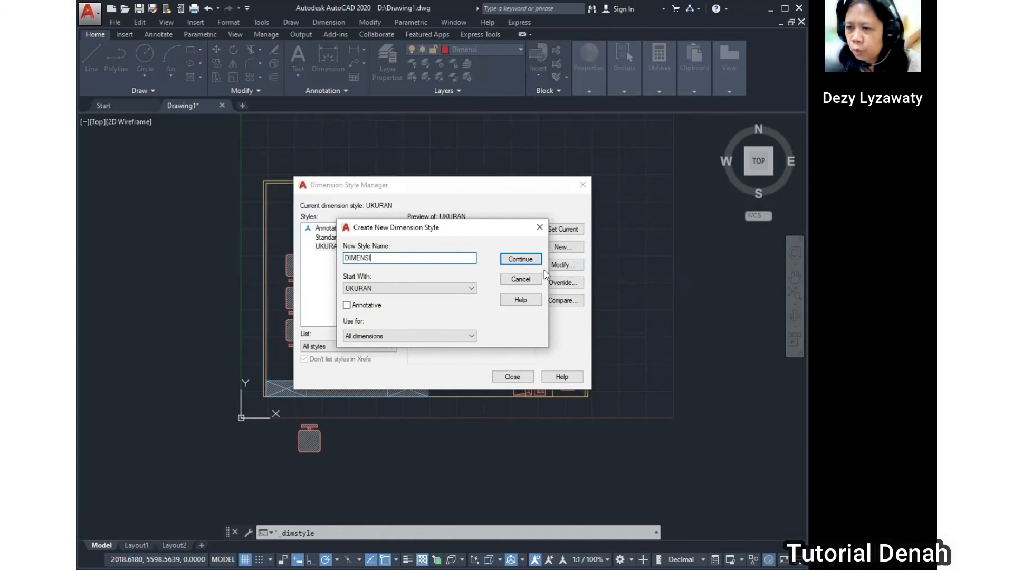
click(524, 257)
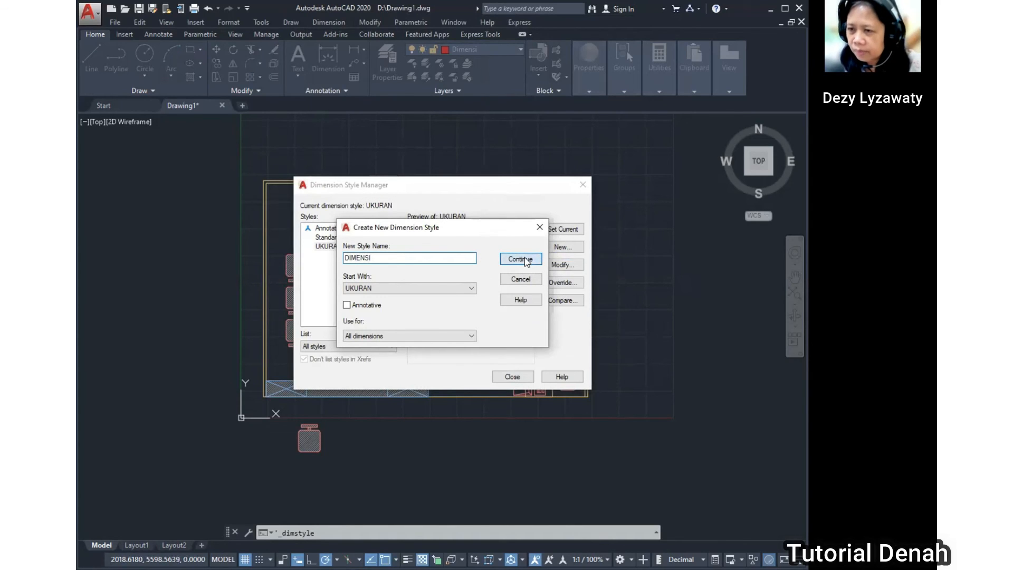
Step: Review the DIMENSI style's fixed extension line length, arrow size, text height and text alignment
click(295, 164)
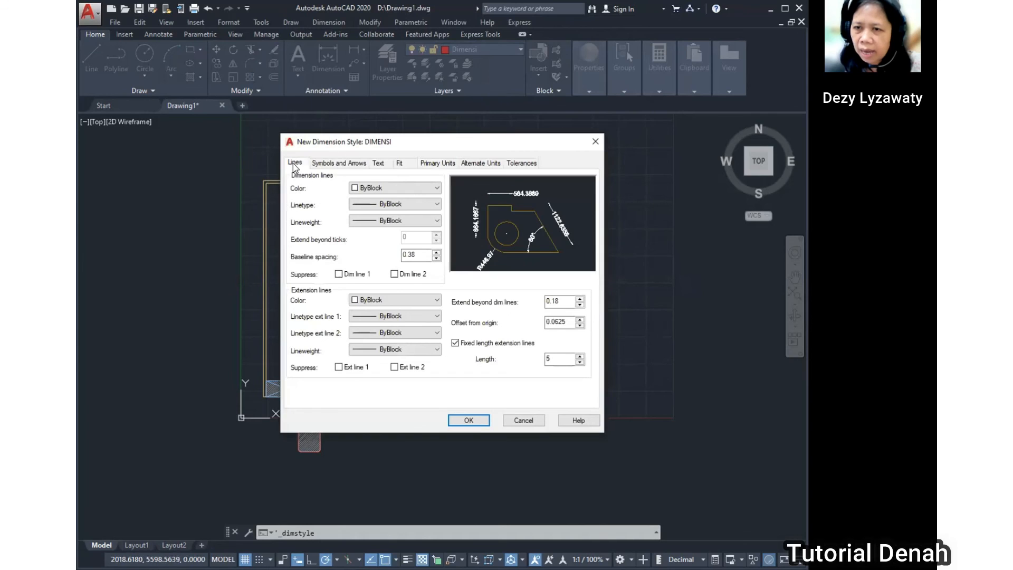
click(555, 357)
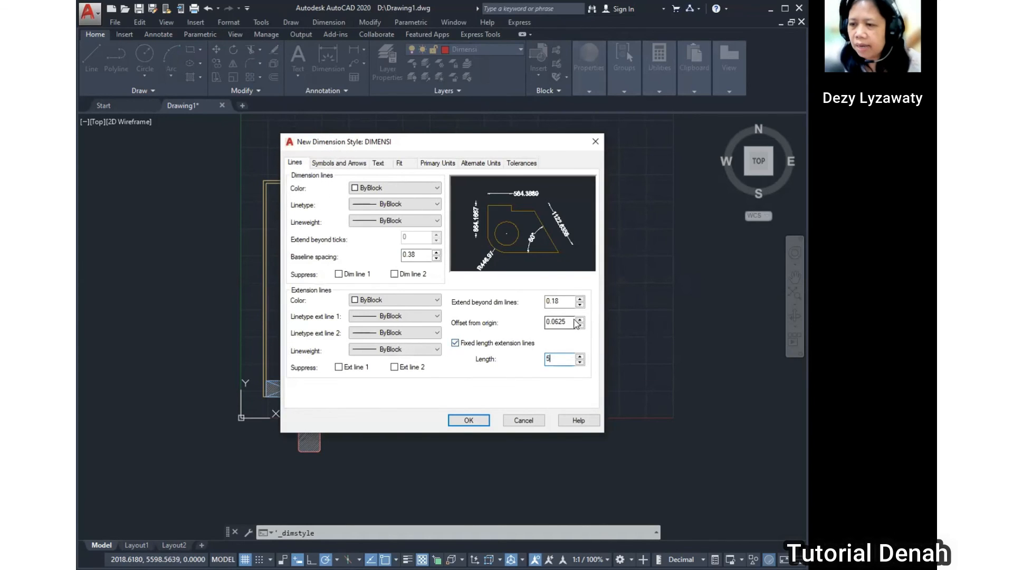
click(359, 163)
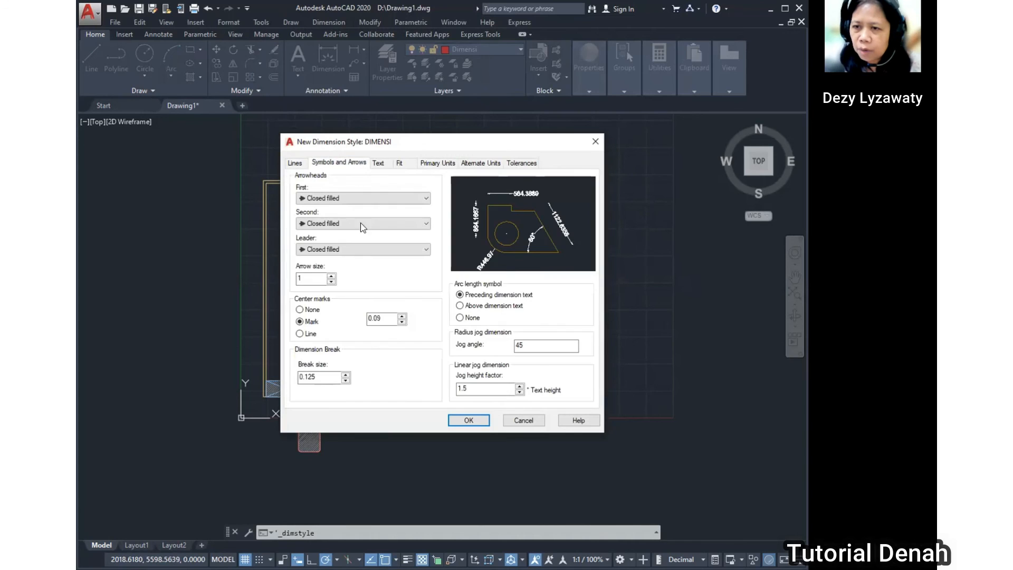
click(315, 278)
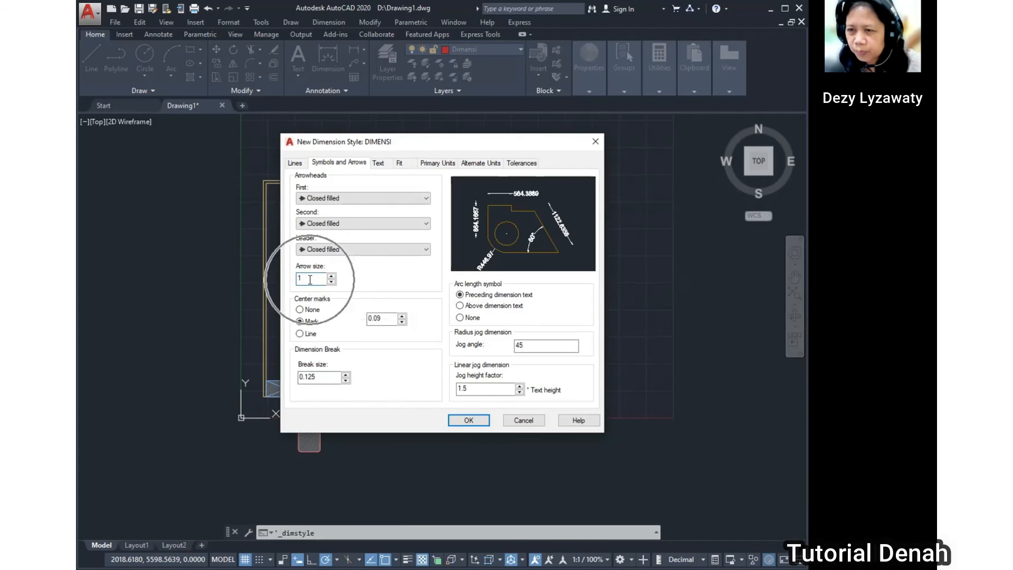
click(376, 165)
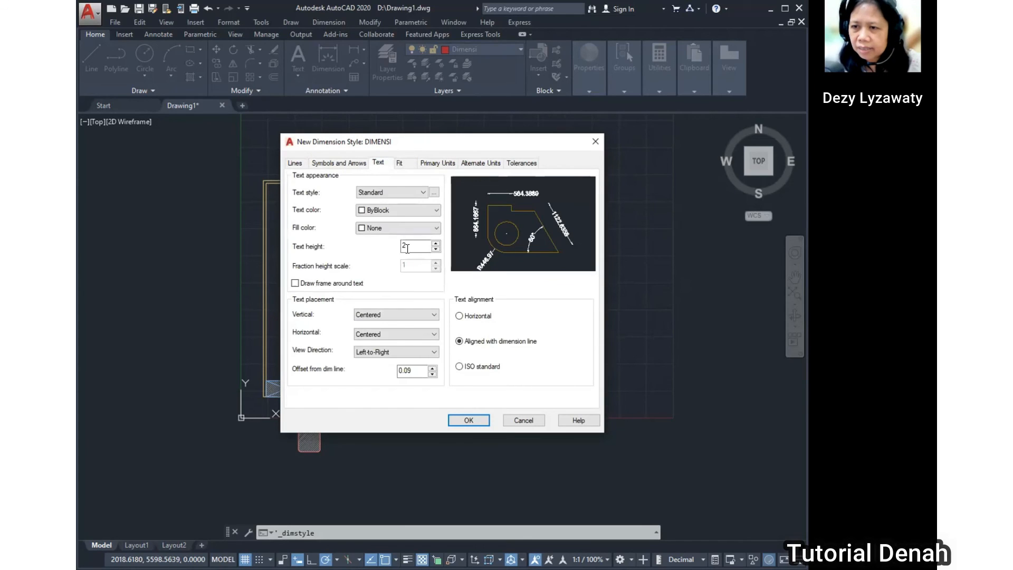
key(ctrl)
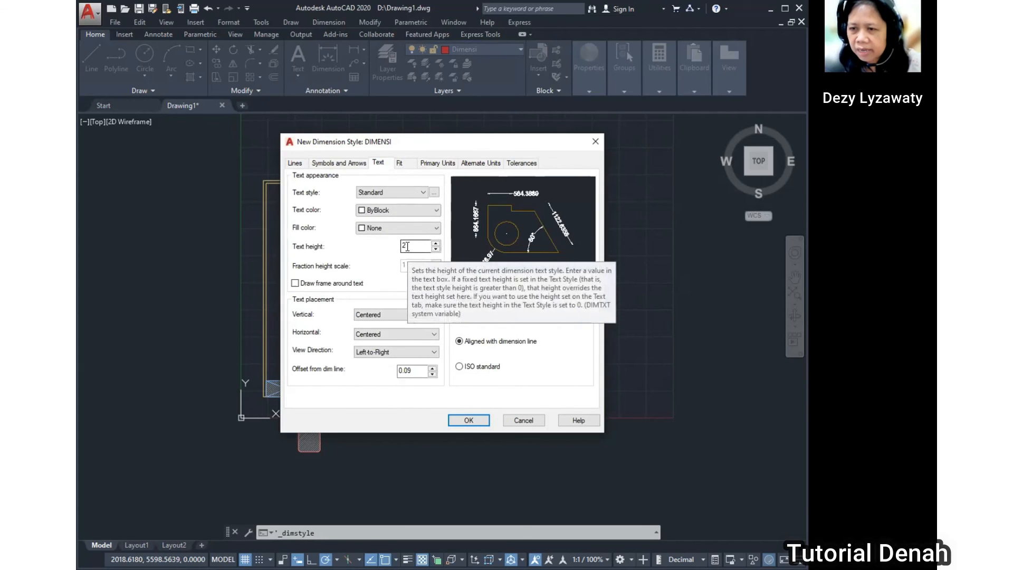
drag(407, 248, 379, 247)
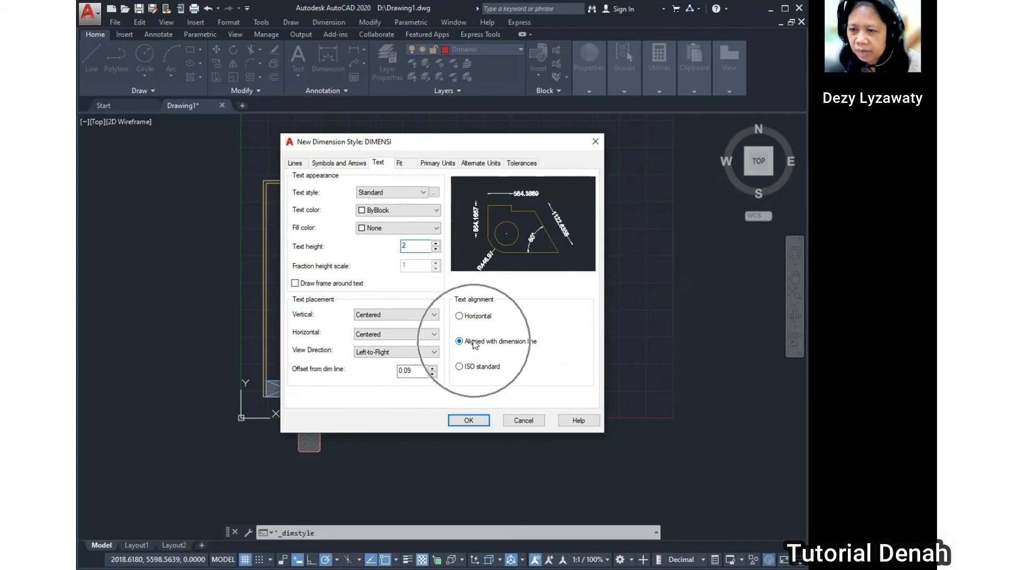
Step: Set the overall scale for dimension features in the DIMENSI style to 25
click(404, 163)
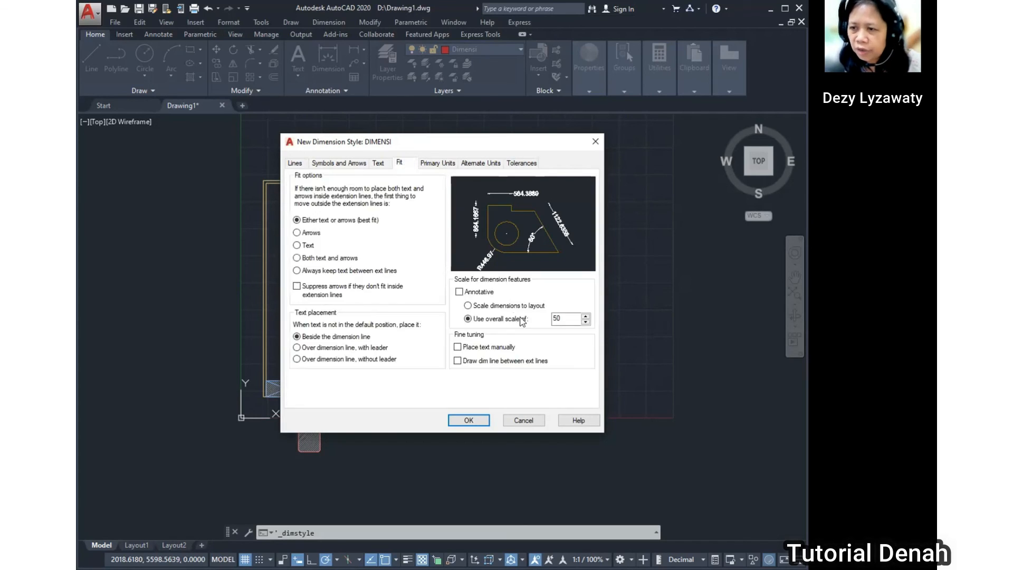
double_click(558, 318)
text(25)
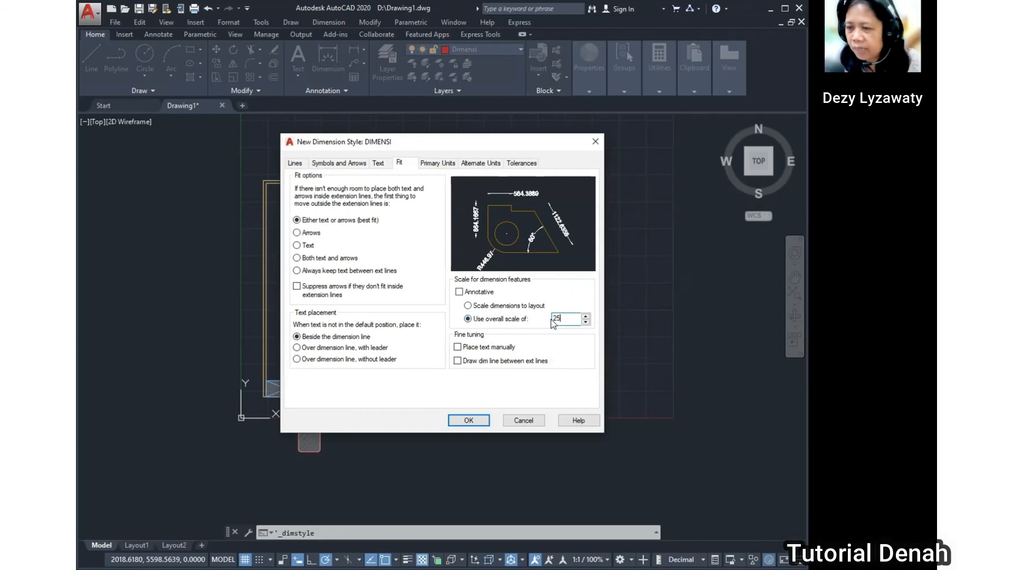
Step: Keep trailing zero suppression on for linear dimensions, save the DIMENSI style and make it the current dimension style
click(435, 167)
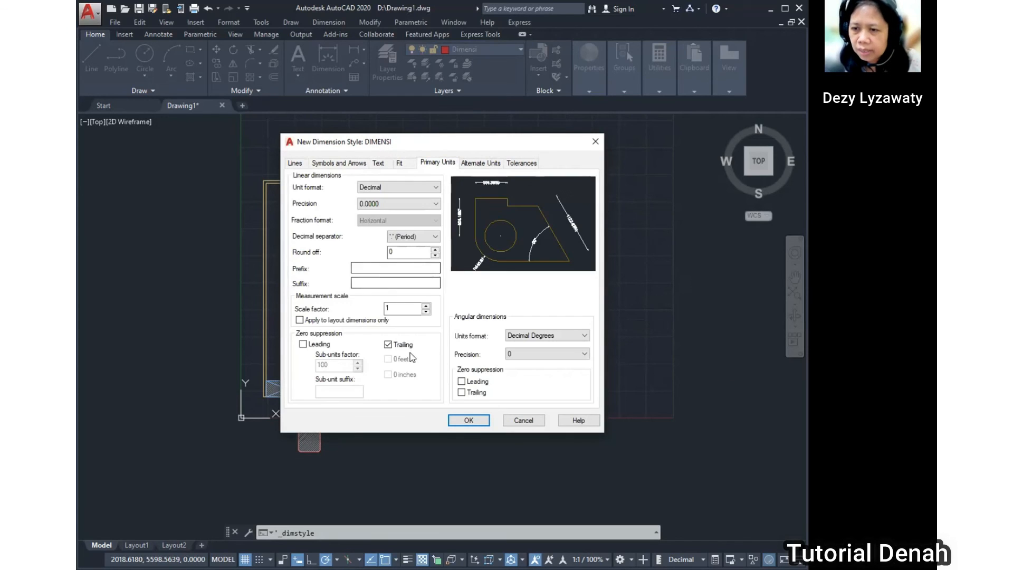
click(399, 346)
click(485, 426)
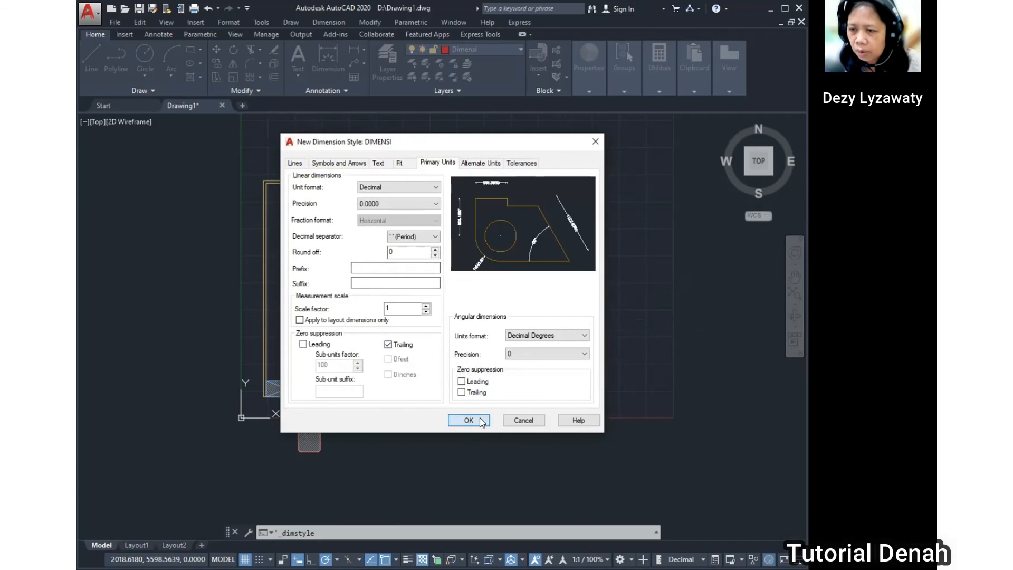
click(568, 229)
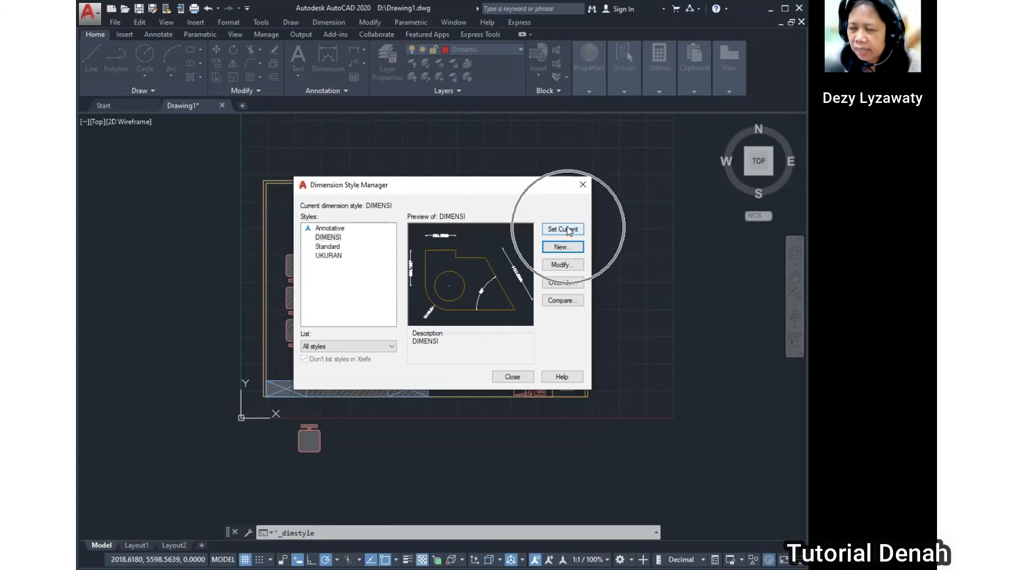
click(519, 378)
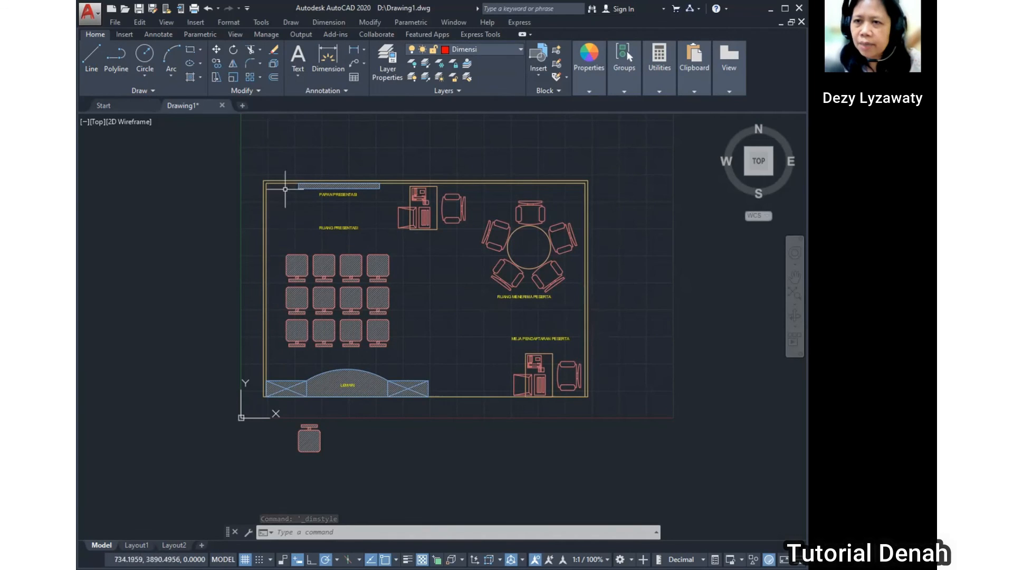
Step: Add a linear dimension above the upper wall spanning the room's full outer width
click(326, 24)
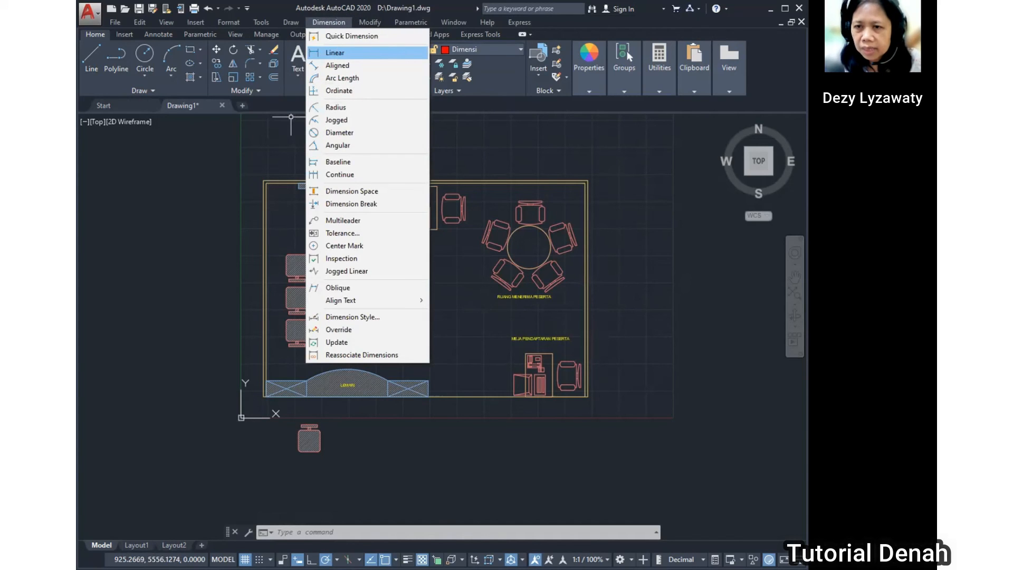
click(338, 53)
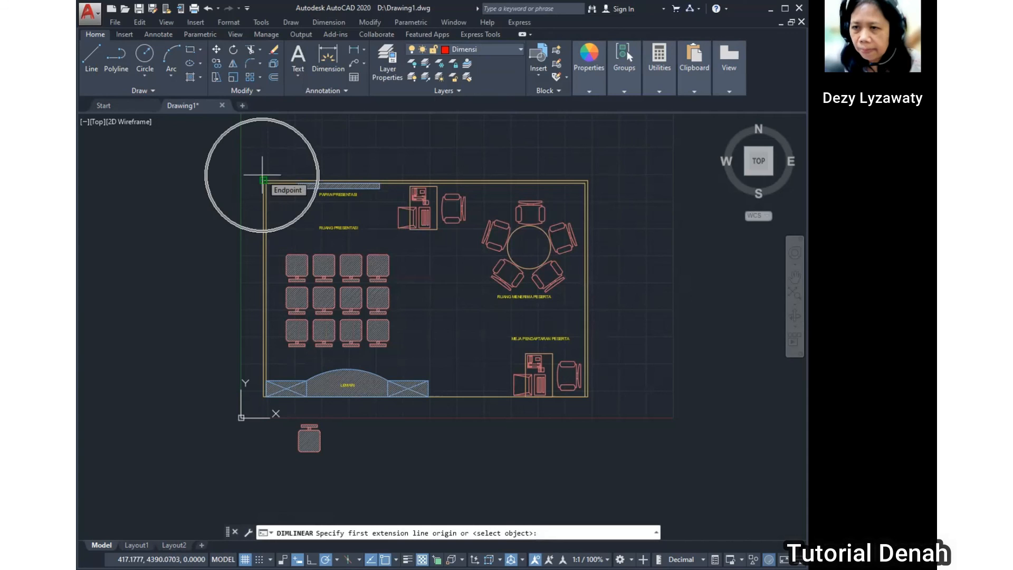
click(262, 175)
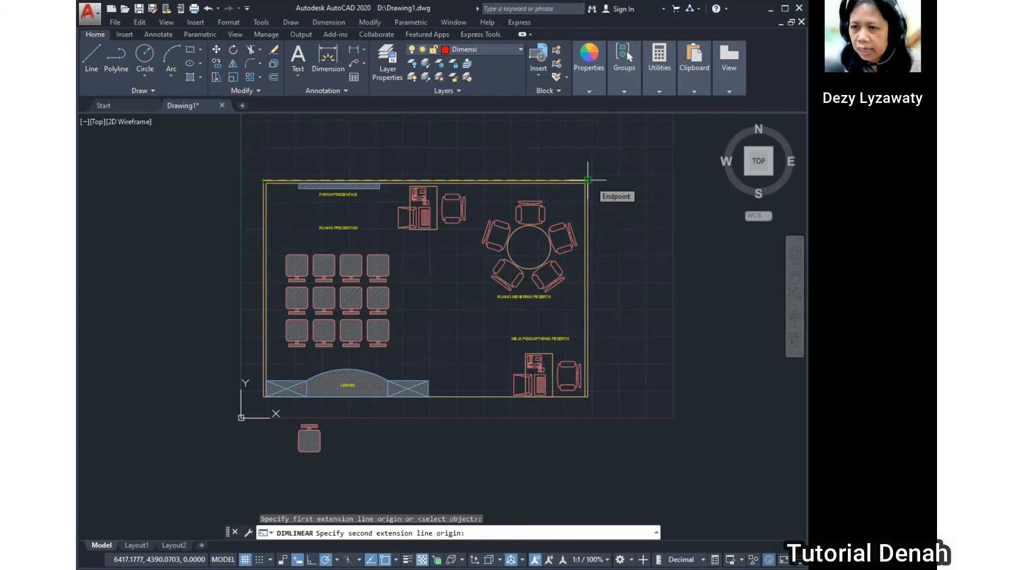
click(588, 180)
click(593, 165)
Step: Add a vertical linear dimension outside the left wall spanning the room's full outer height
middle_drag(343, 248, 449, 217)
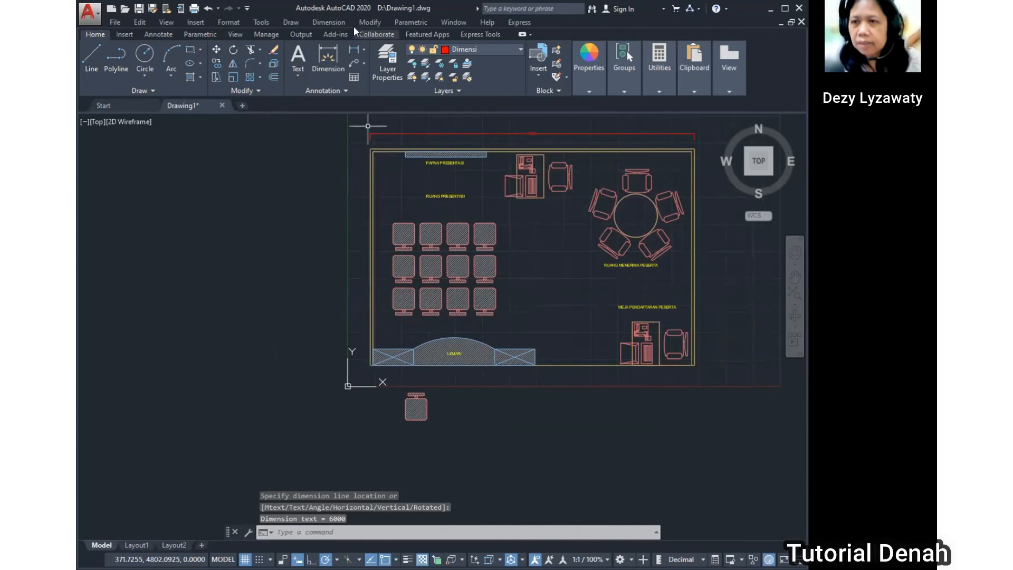
click(340, 21)
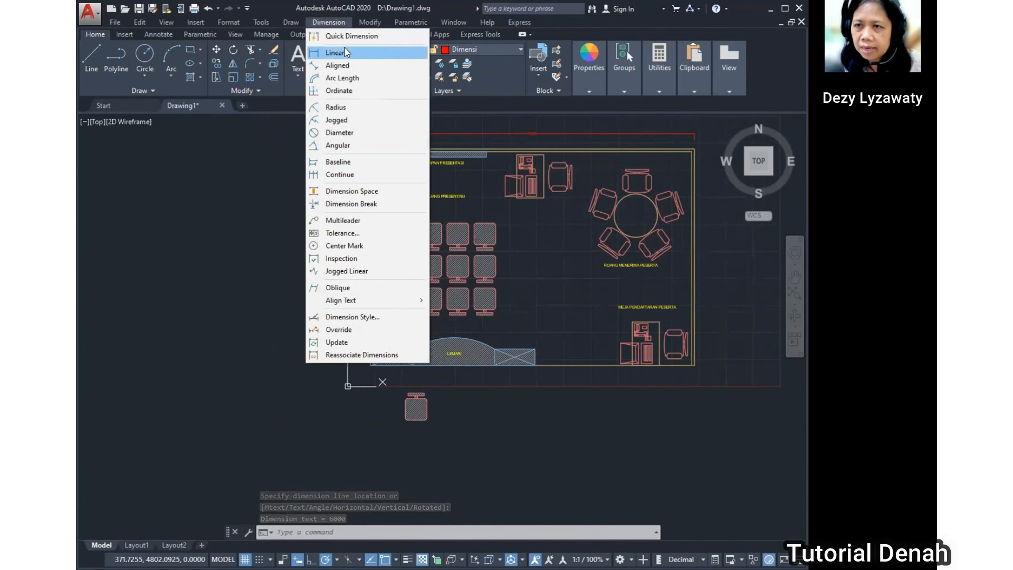
click(345, 51)
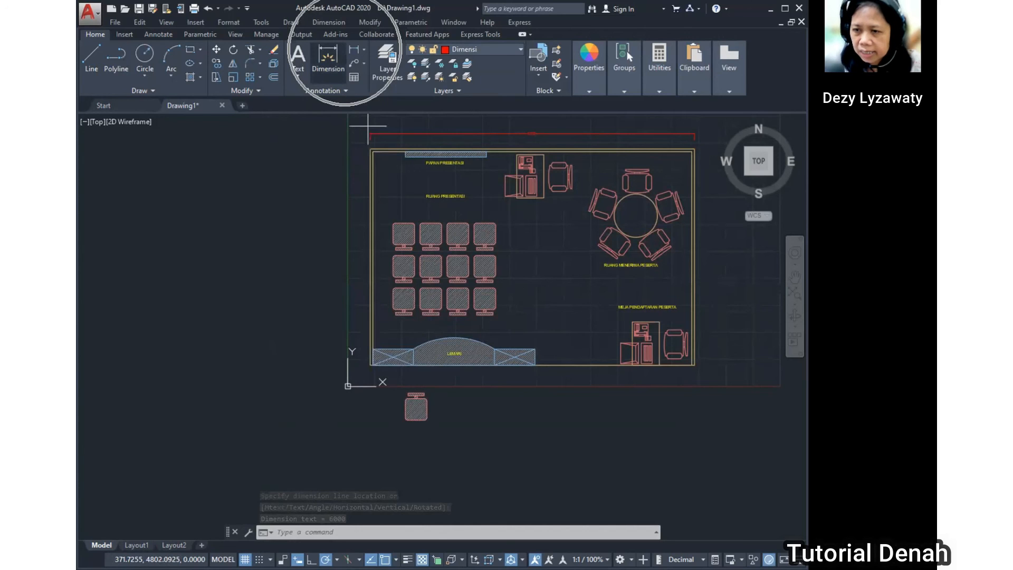
click(370, 149)
click(370, 365)
click(361, 365)
Step: Add linear dimensions for the wall thickness at the upper-left corner and for the presentation board's offset, length and depth
scroll(327, 174, up, 6)
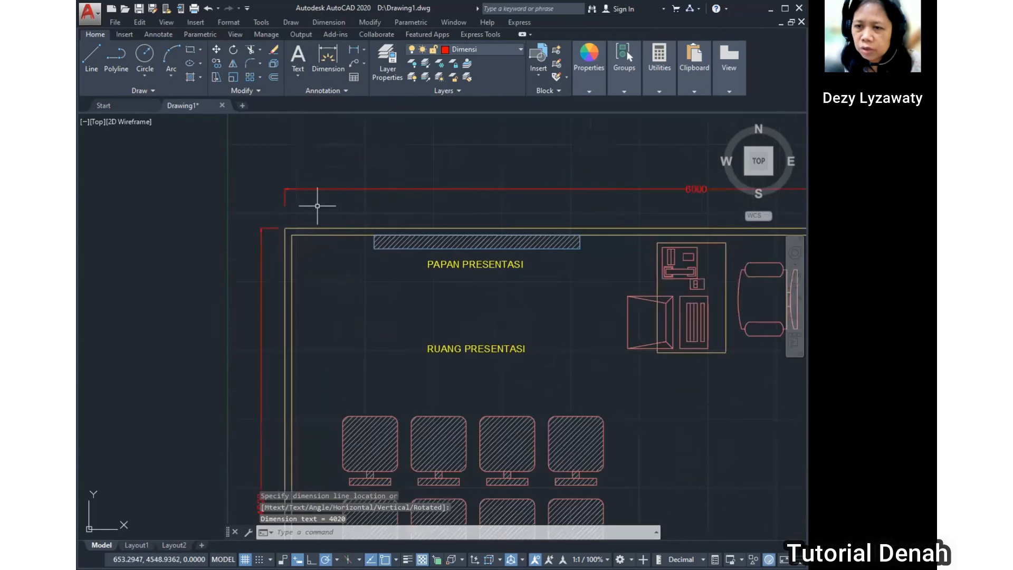
click(328, 22)
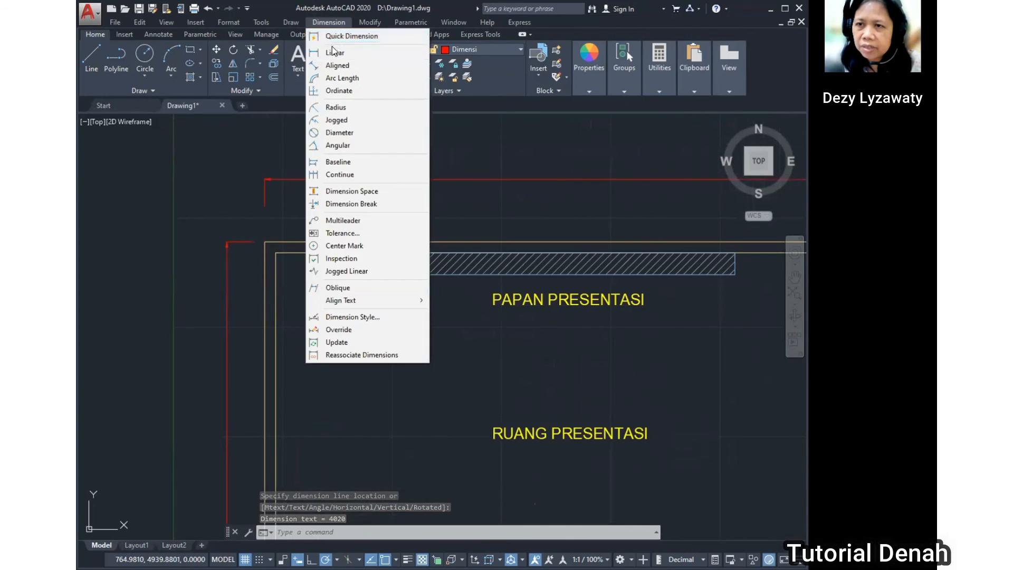
click(333, 53)
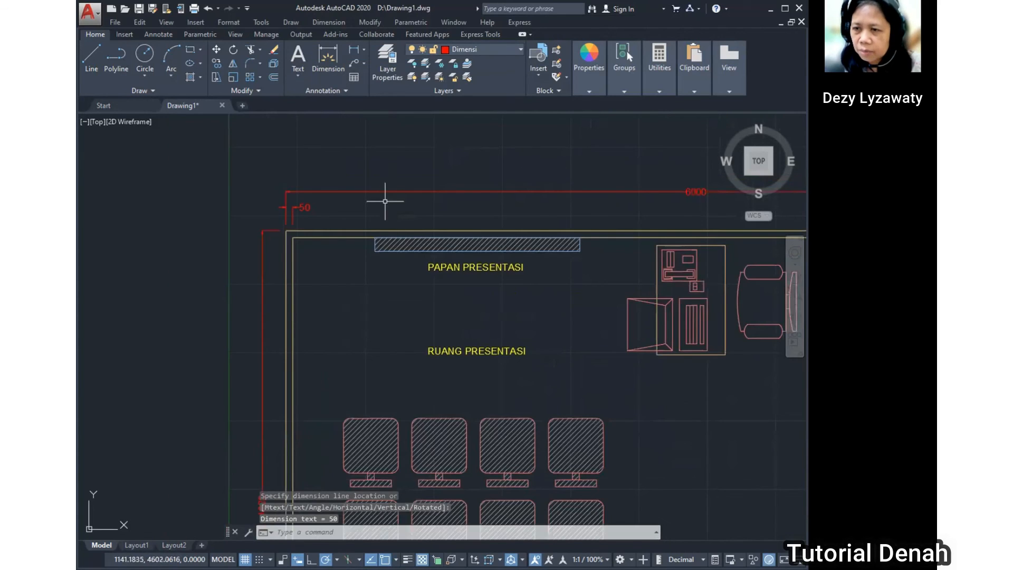
right_click(386, 201)
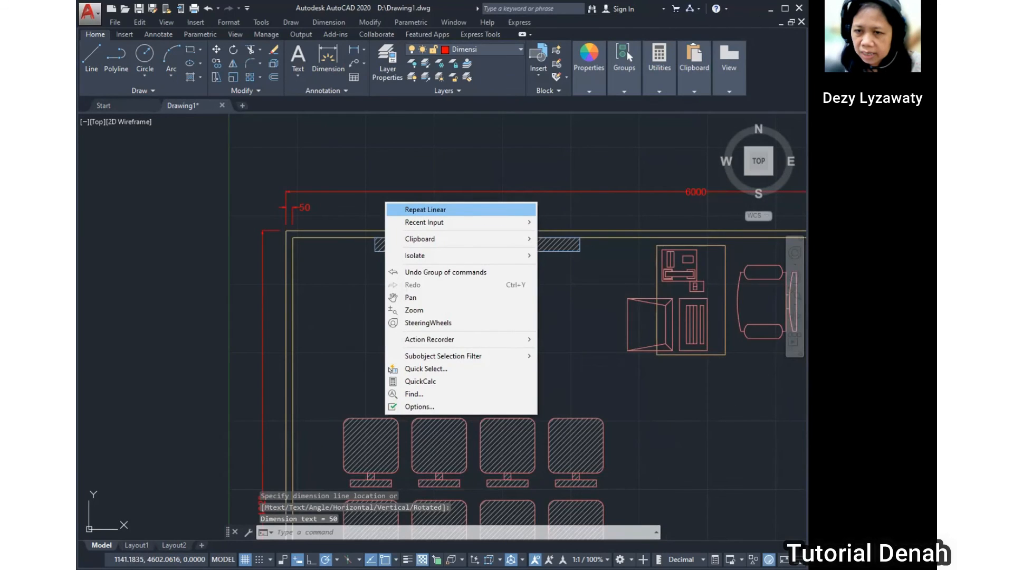
click(401, 209)
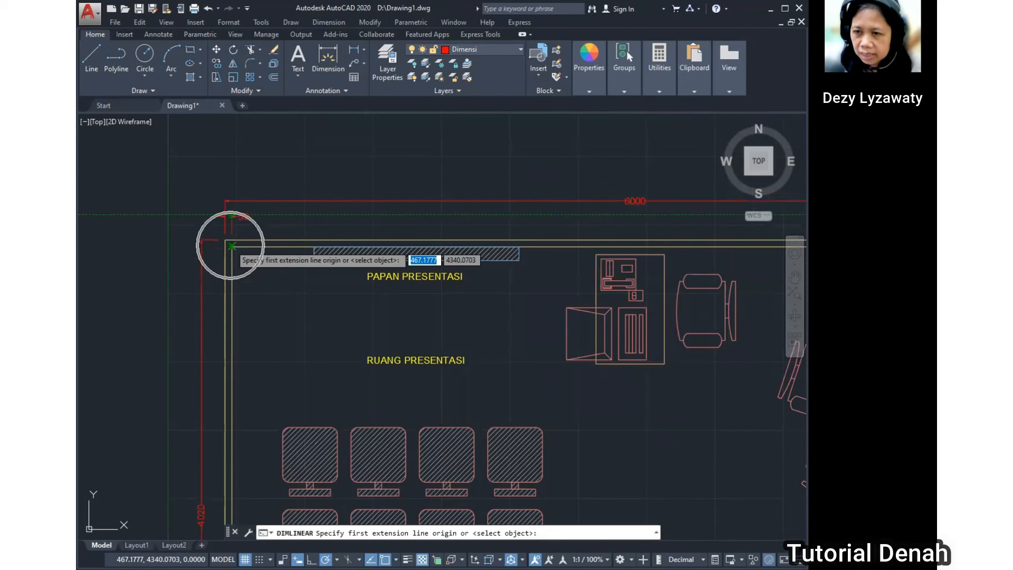
click(232, 246)
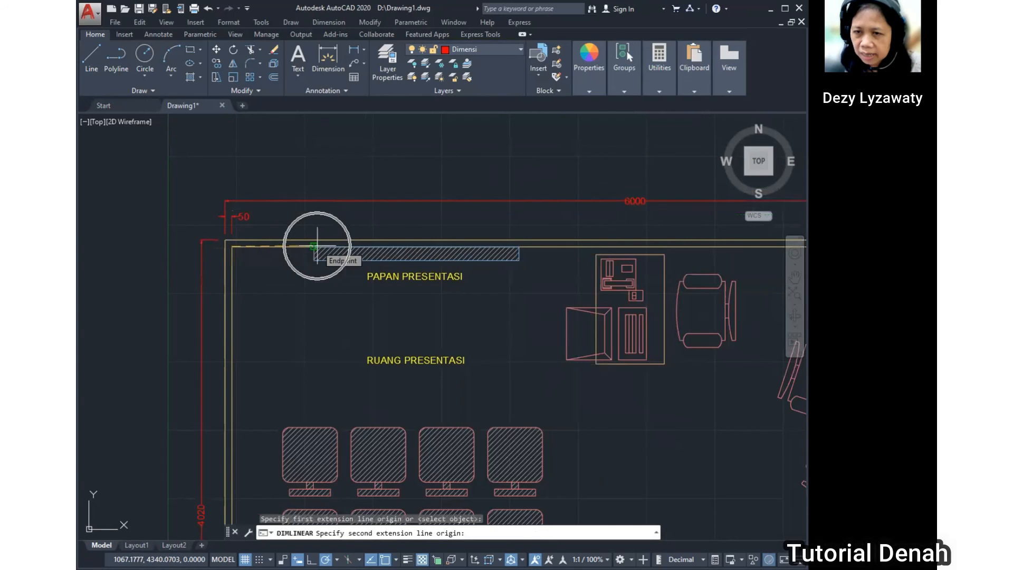
right_click(410, 221)
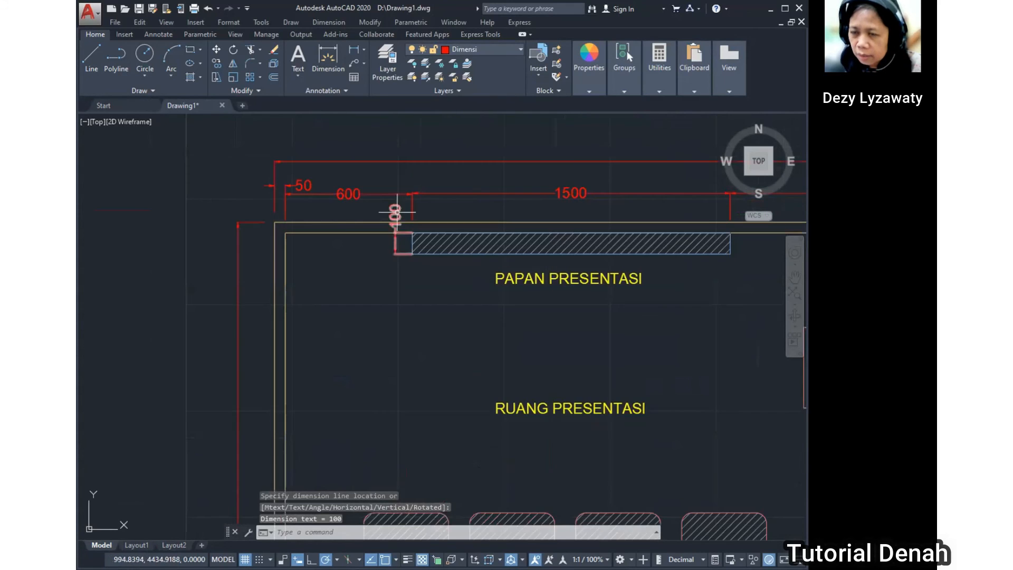
Step: Stretch the board's depth dimension text down inside the room, and dimension the LEMARI cabinet's depth at its right end
click(397, 212)
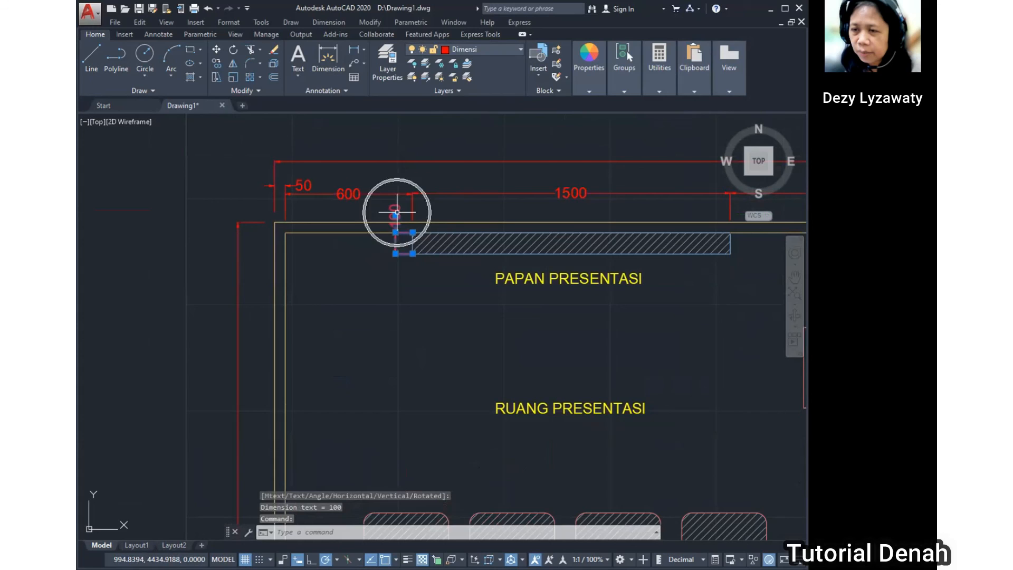
click(397, 213)
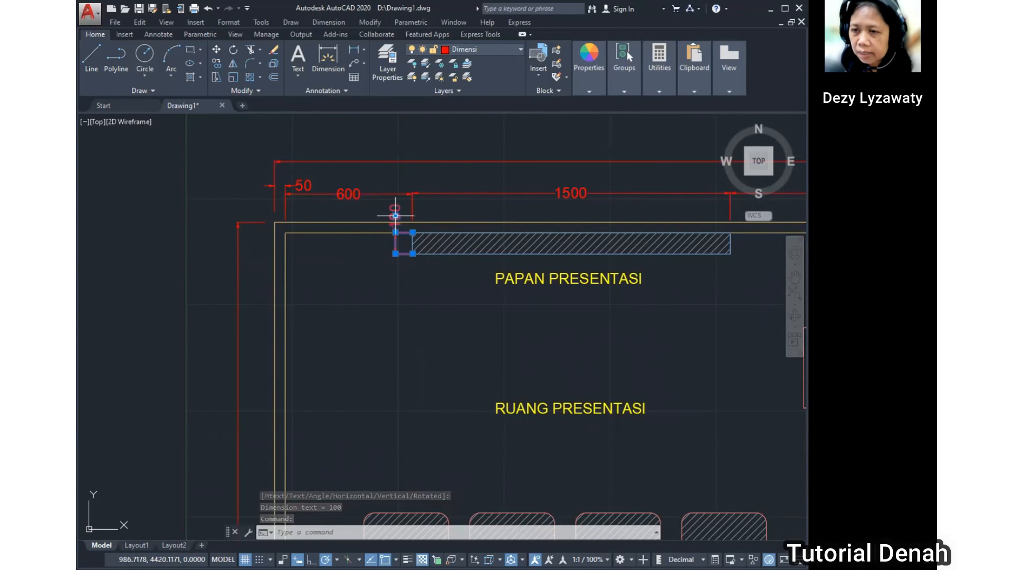
mouse_move(395, 216)
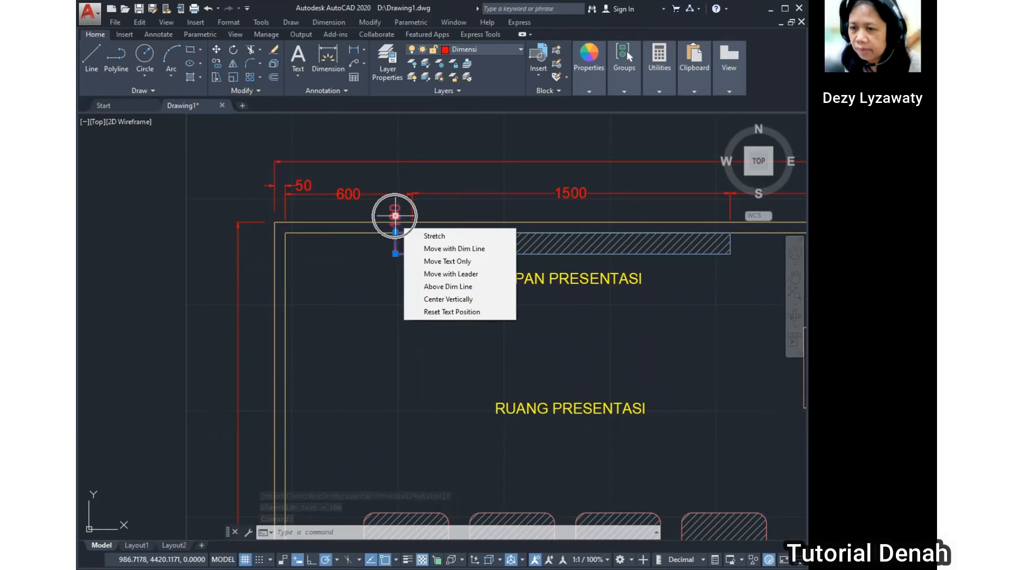
click(396, 216)
scroll(406, 248, down, 3)
key(Escape)
scroll(496, 322, down, 4)
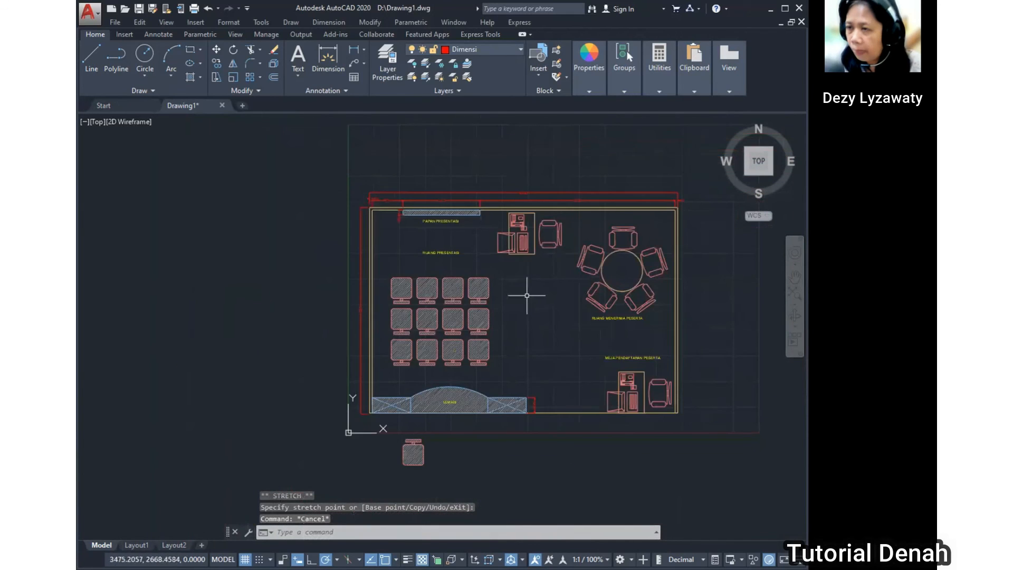
Step: Dimension the wall thickness and left cabinet section below the lower wall, and continue the dimension chain to the lower-right outer corner
scroll(475, 338, up, 5)
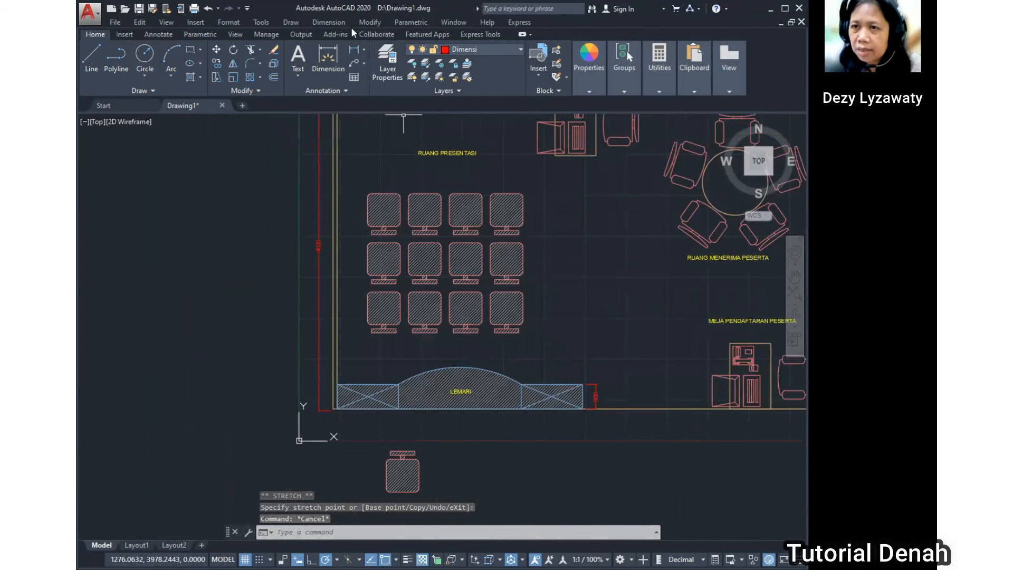
click(341, 23)
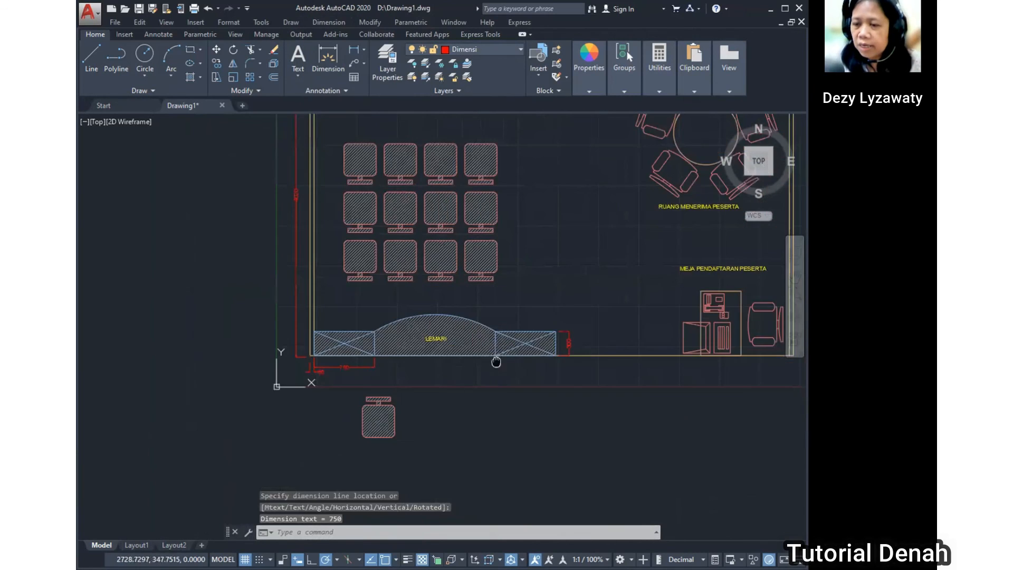
mouse_move(496, 362)
middle_down()
mouse_move(430, 344)
mouse_move(423, 362)
middle_up()
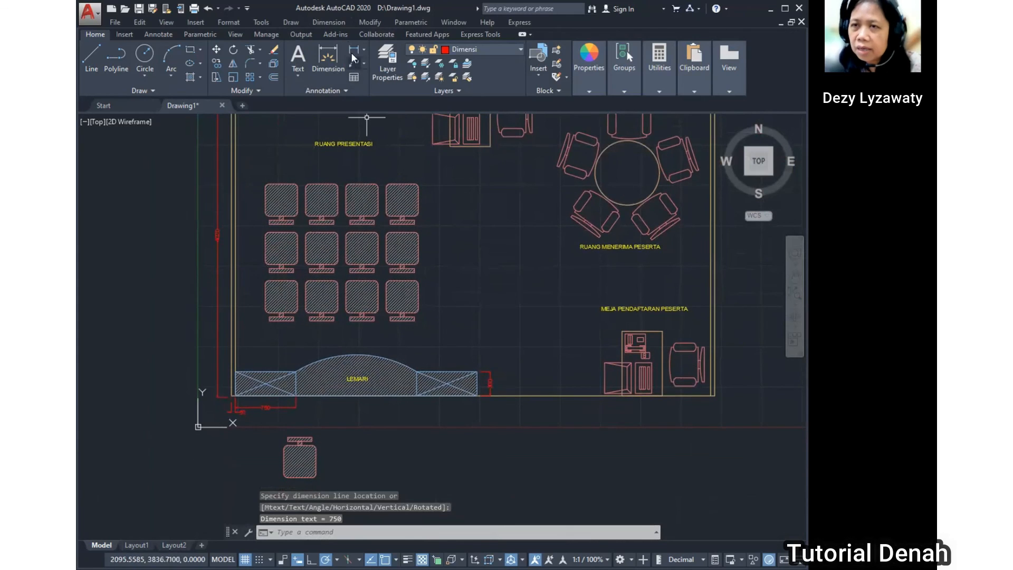
click(340, 24)
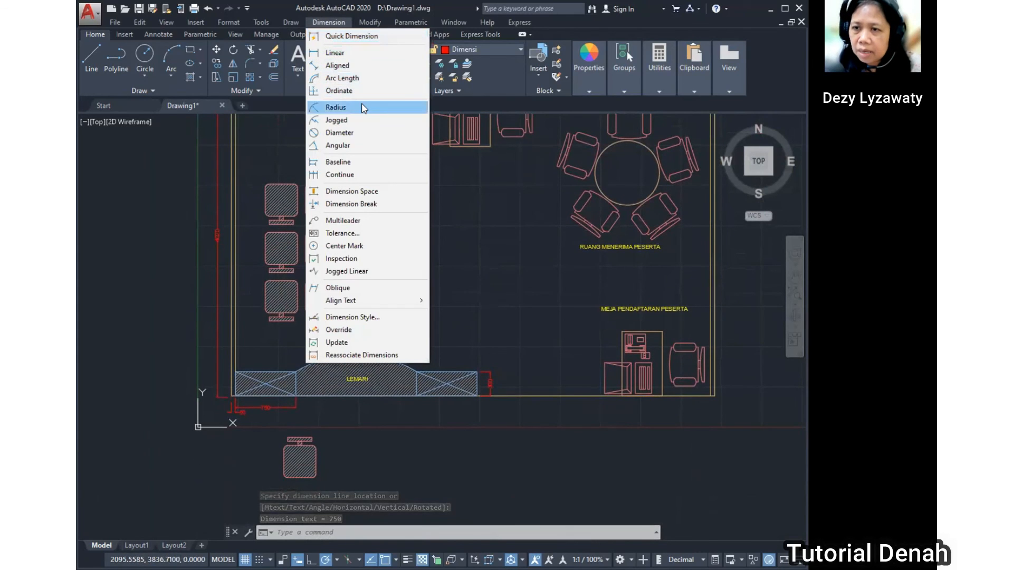
click(359, 175)
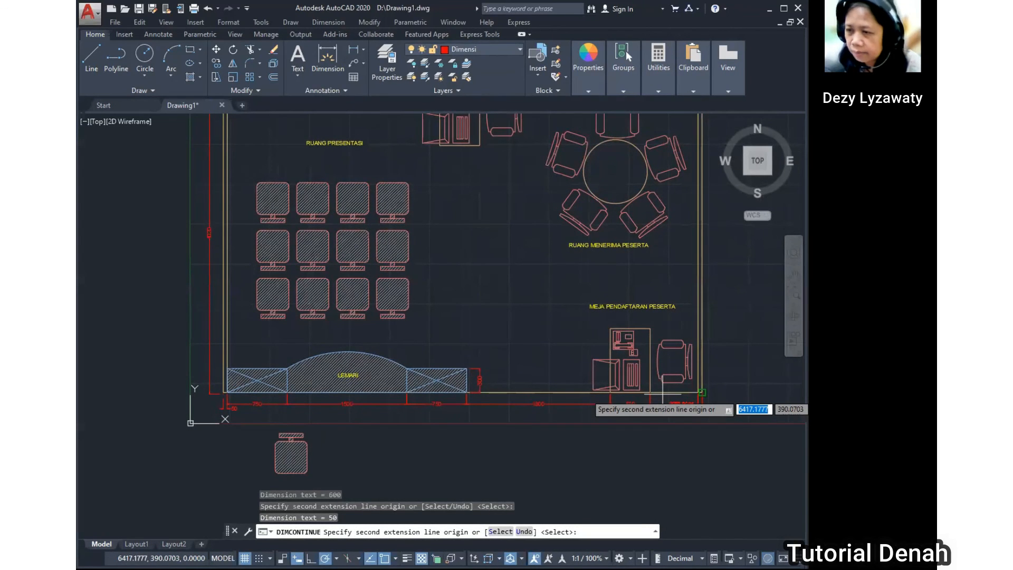
Step: Finish the chain and add vertical linear dimensions for the upper-right wall thickness, the right wall's full outer height and the registration desk
key(Return)
key(Escape)
key(Escape)
scroll(506, 417, down, 4)
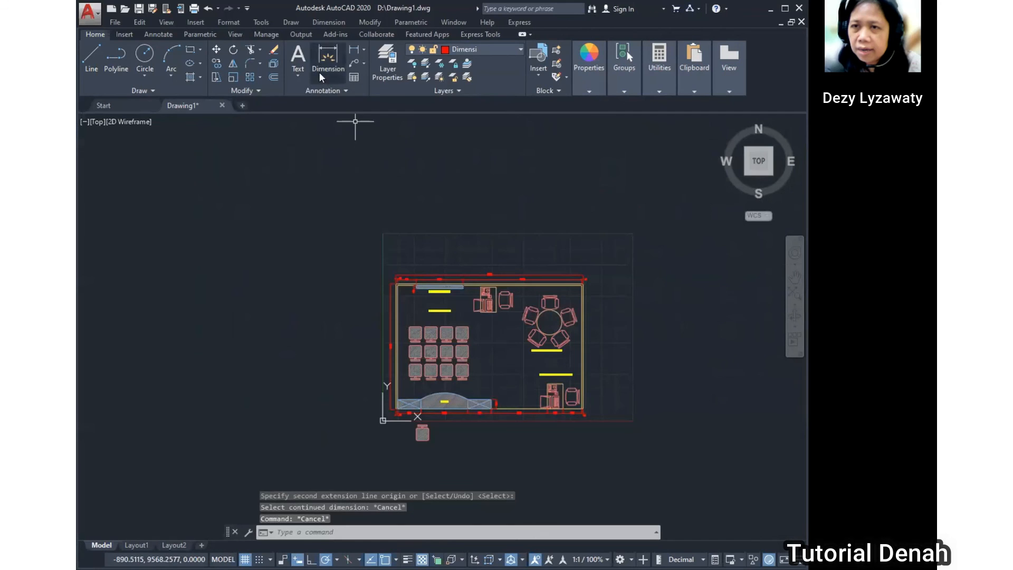
click(327, 21)
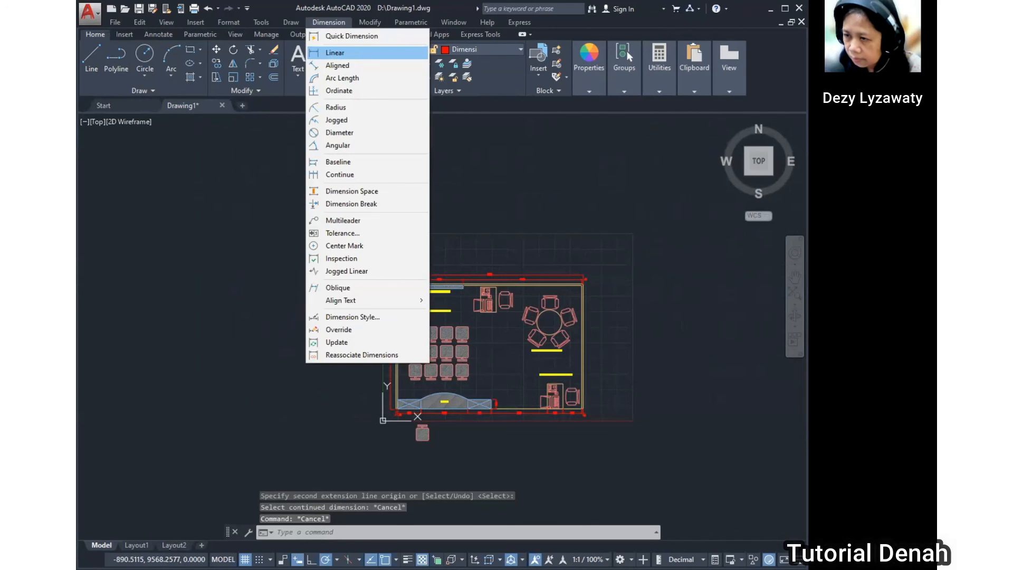
click(335, 52)
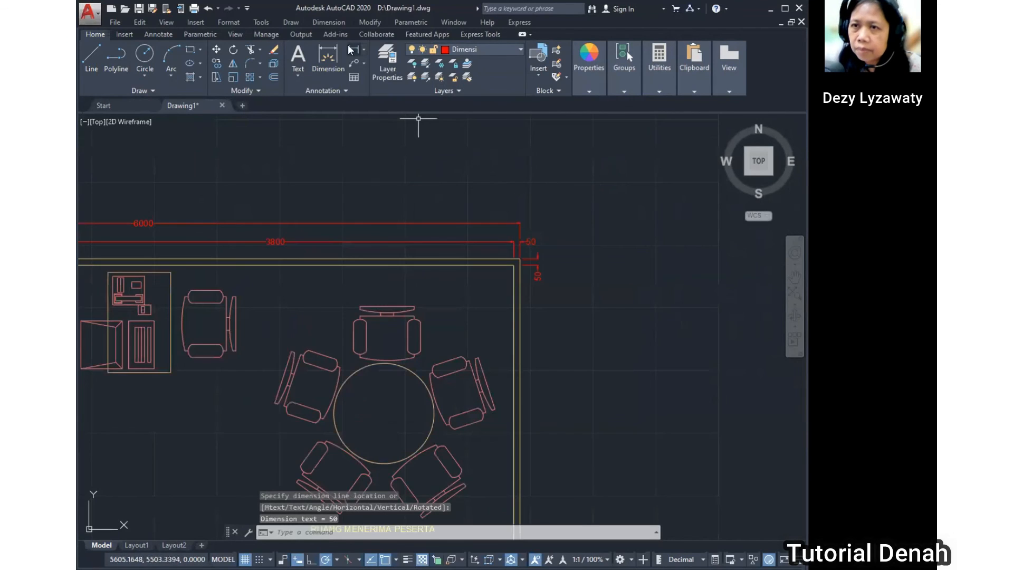
click(332, 24)
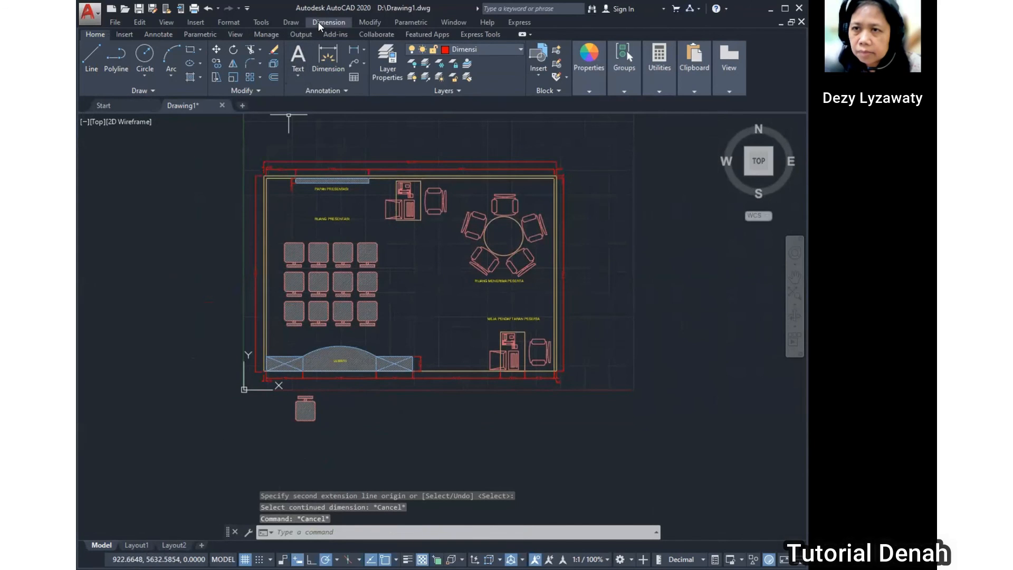
click(318, 21)
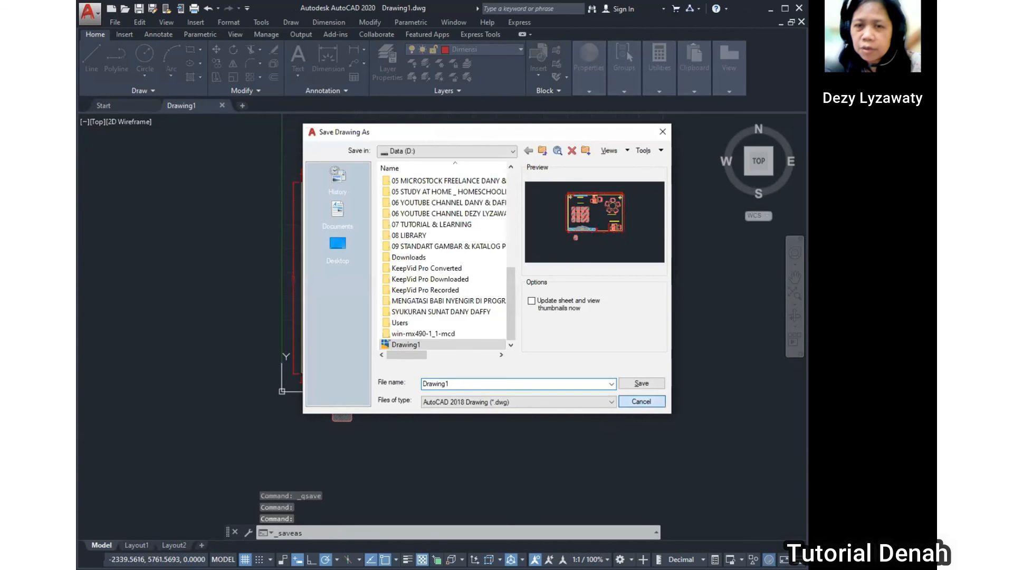
Step: Save a copy of the drawing as NAMA FILE in AutoCAD 2018 Drawing format on the D: drive
key(Return)
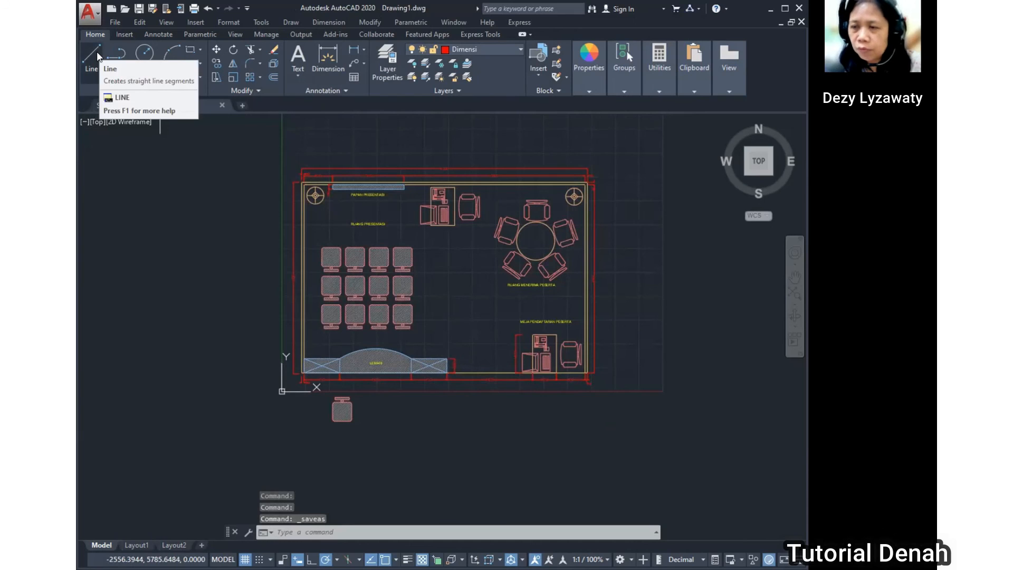
click(90, 23)
mouse_move(122, 153)
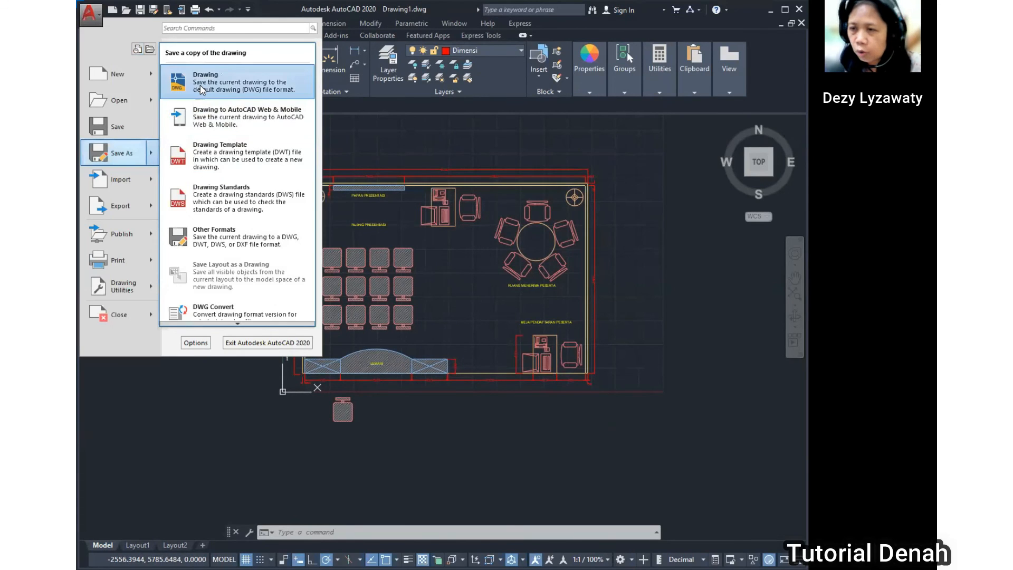
key(Return)
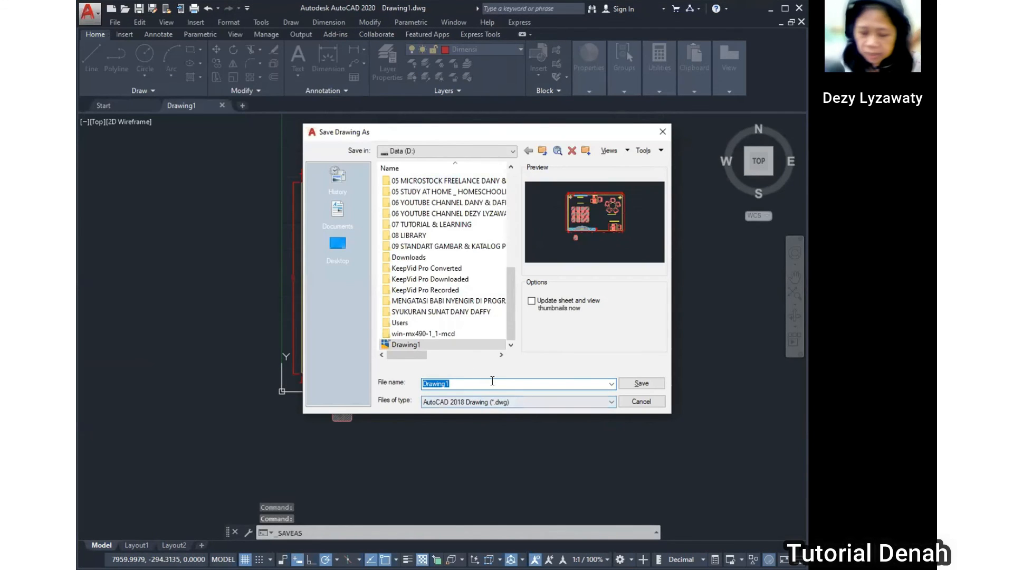
text(M)
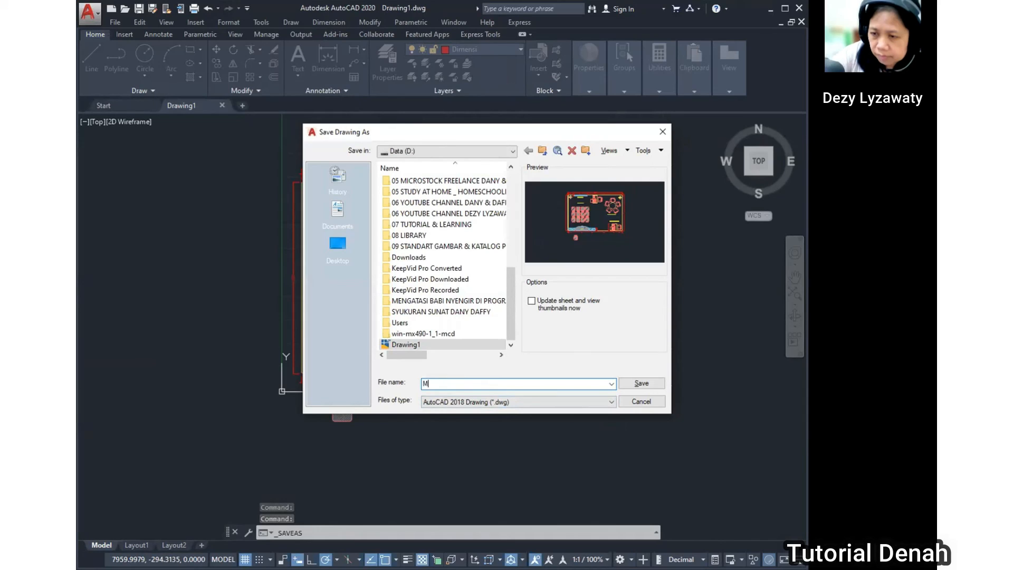
text(A)
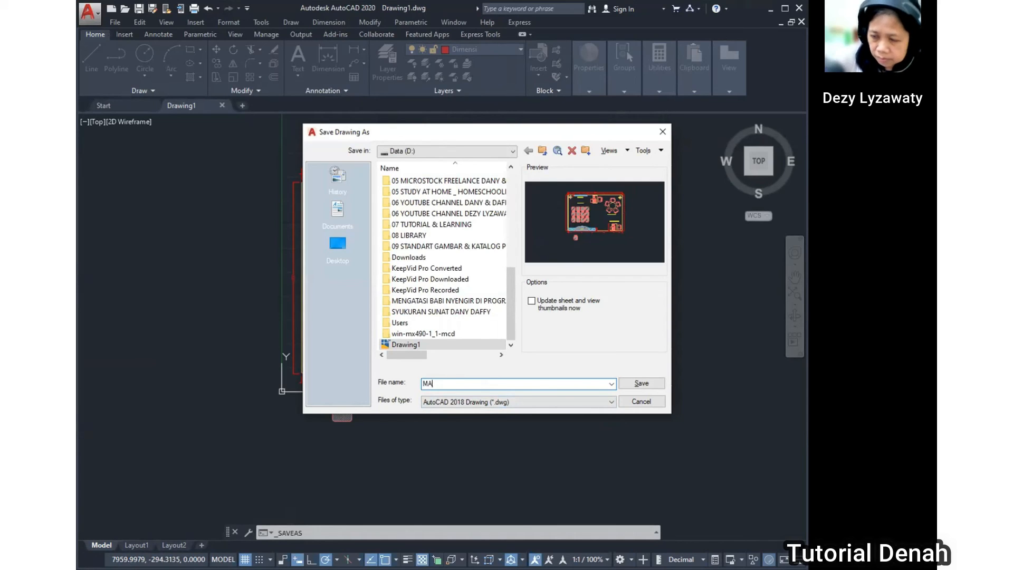
text(MA FILE)
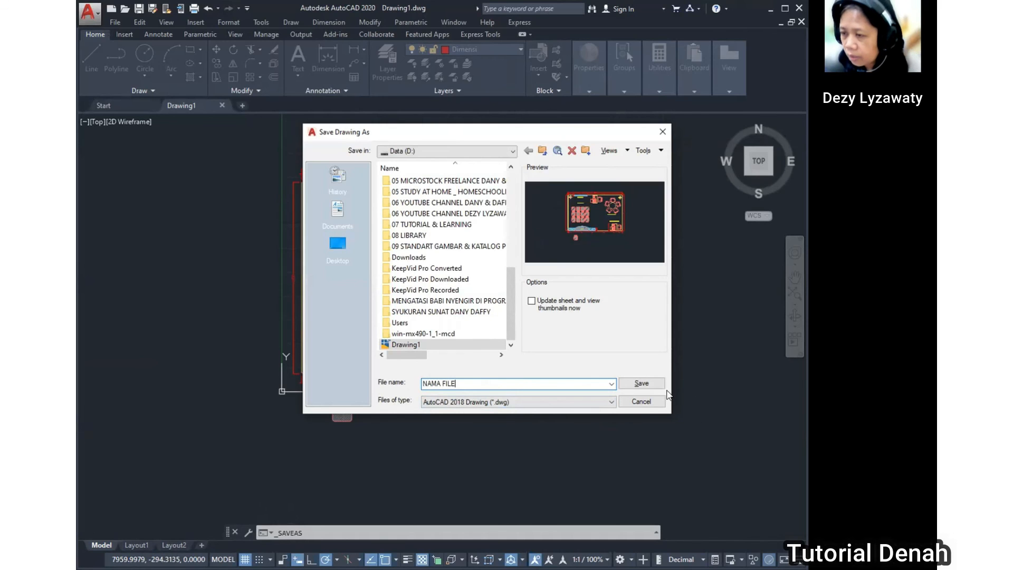
click(641, 384)
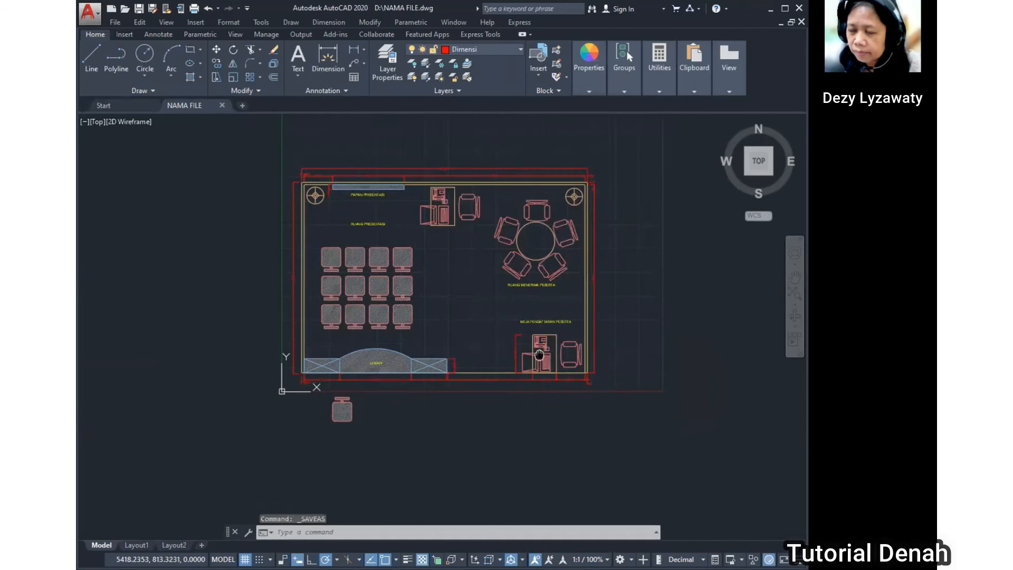